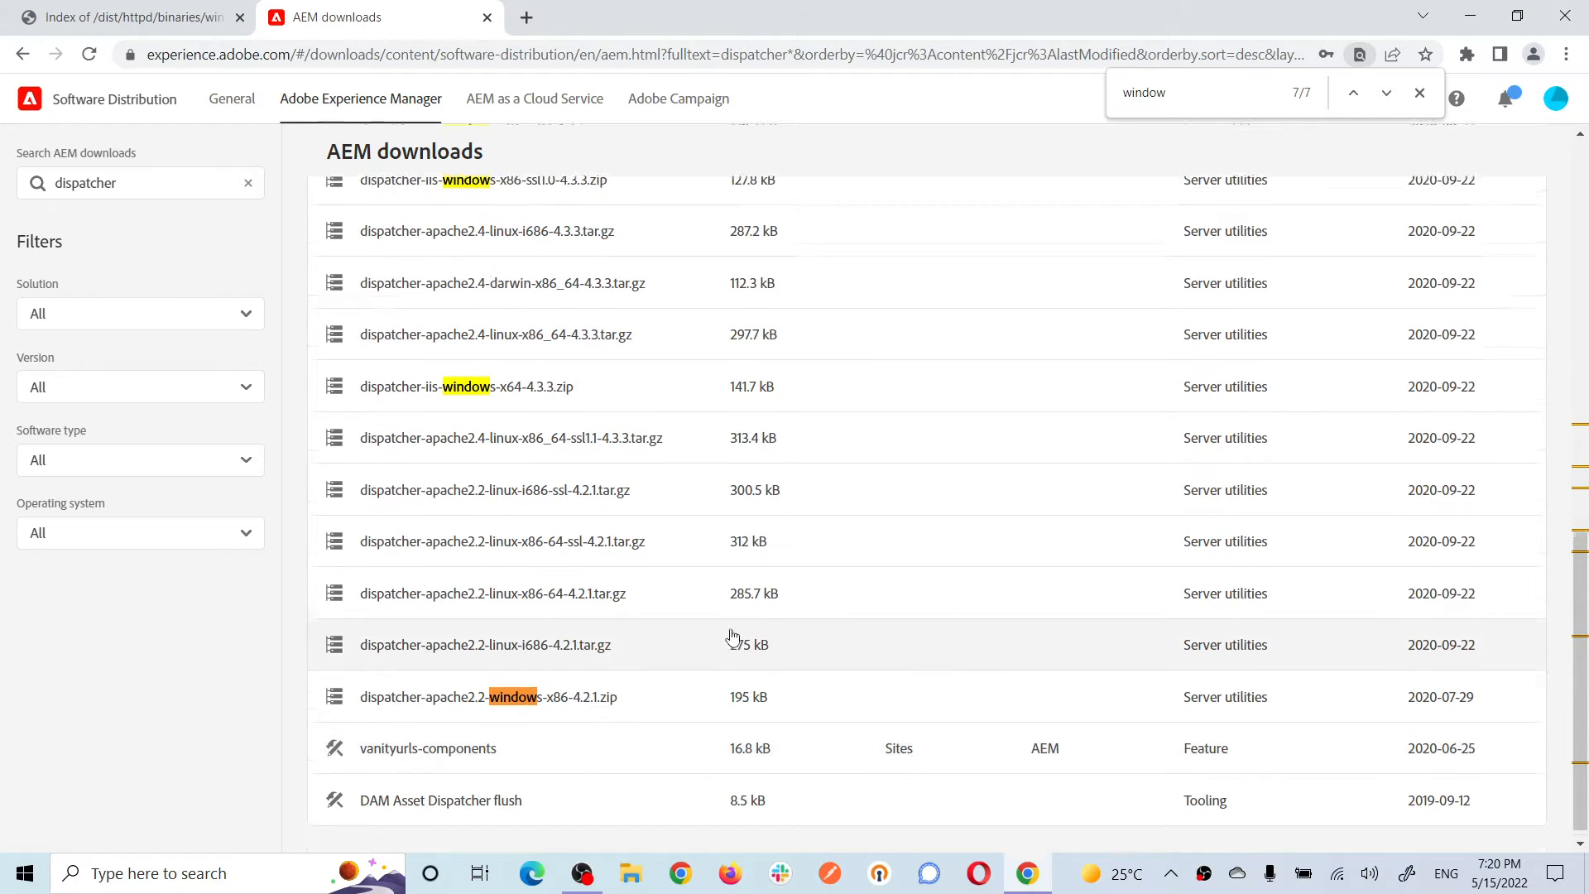
# Step: Review the Windows dispatcher packages in the AEM downloads list and the matching Apache 2.2 Windows installers in the Apache archive
pyautogui.scroll(1, 732, 634)
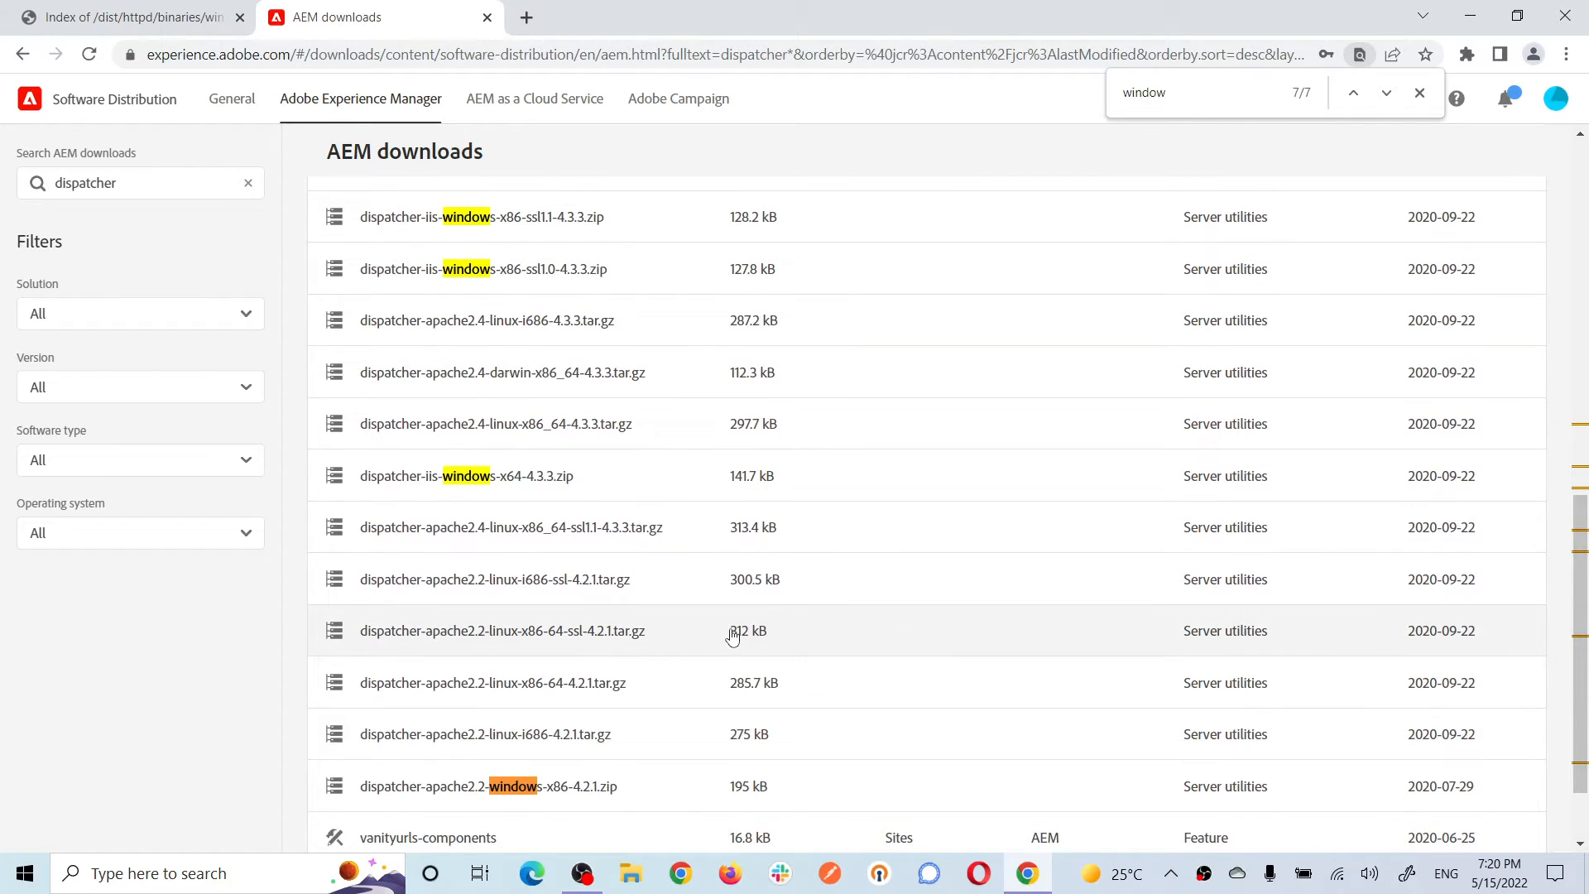
pyautogui.scroll(-1, 732, 634)
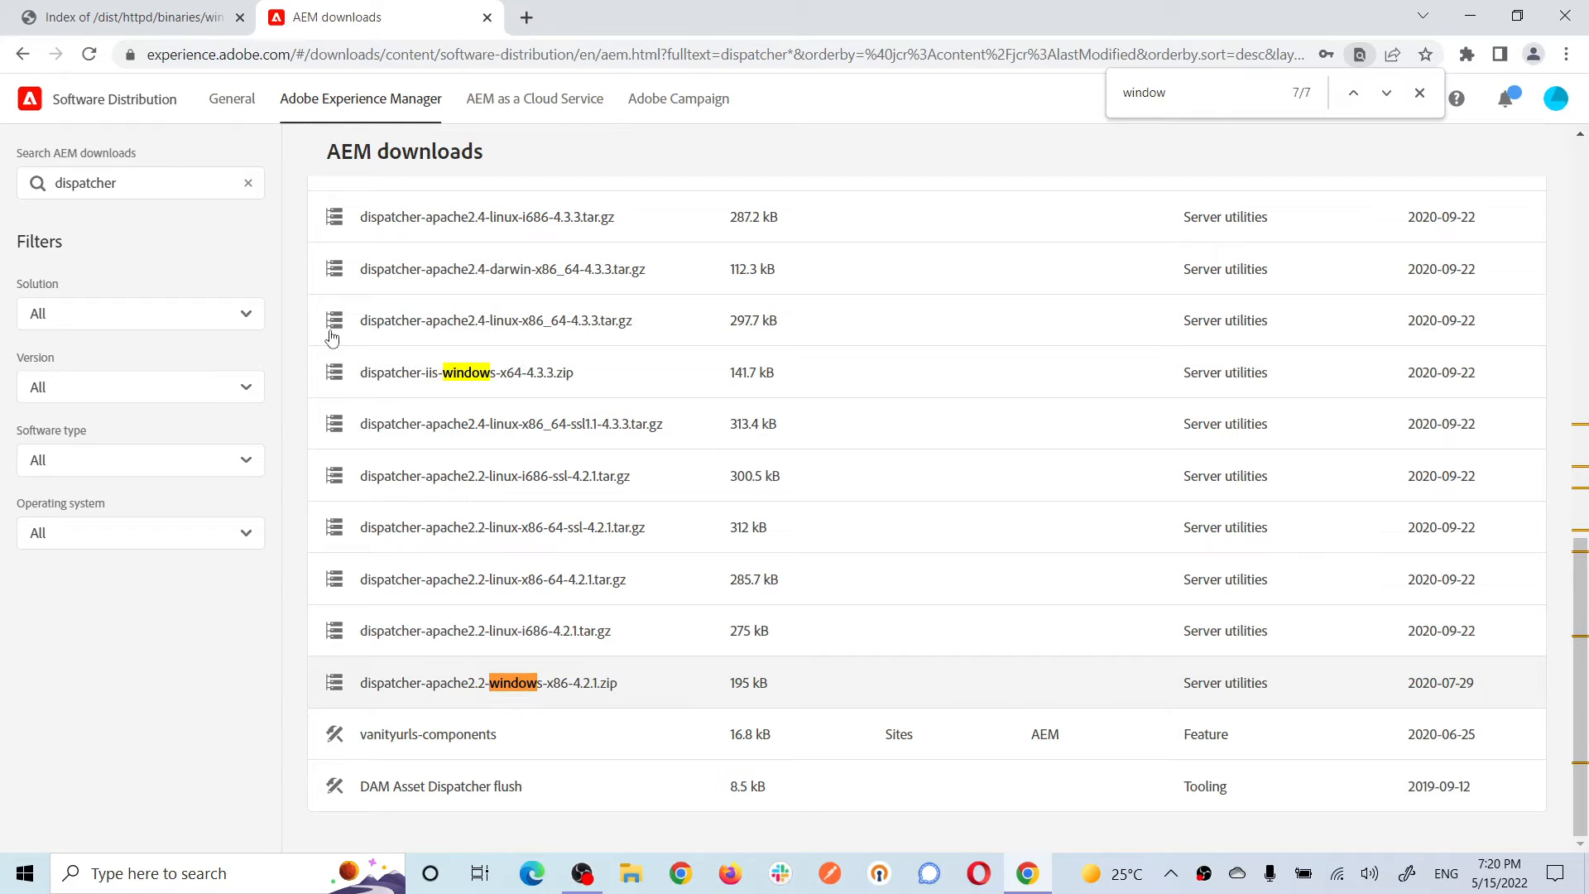
pyautogui.click(147, 12)
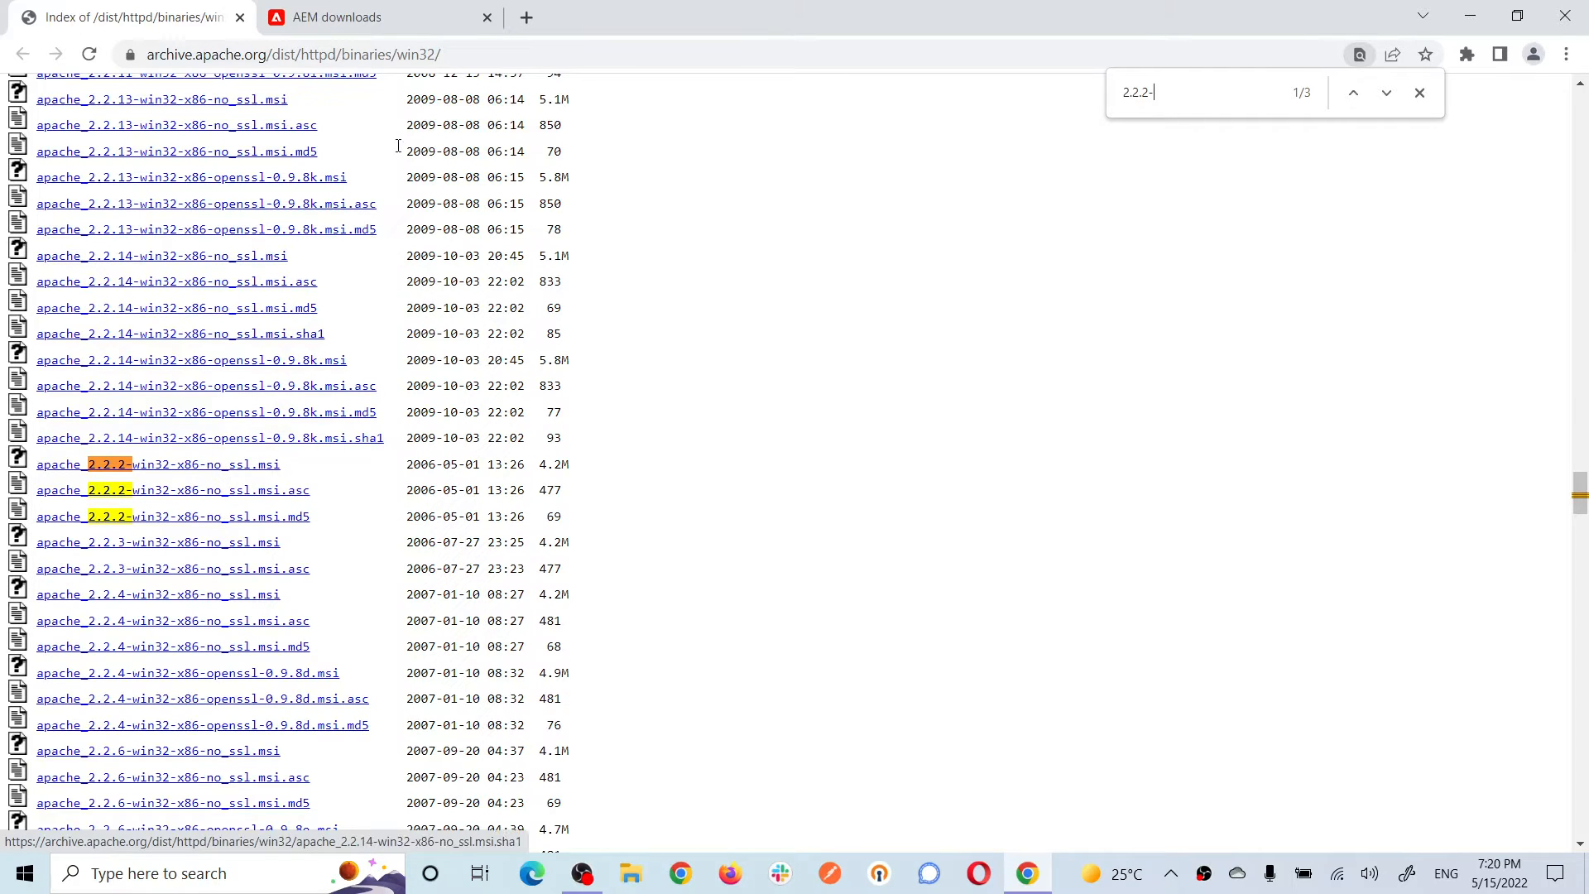
pyautogui.hotkey('ctrl', 'Tab')
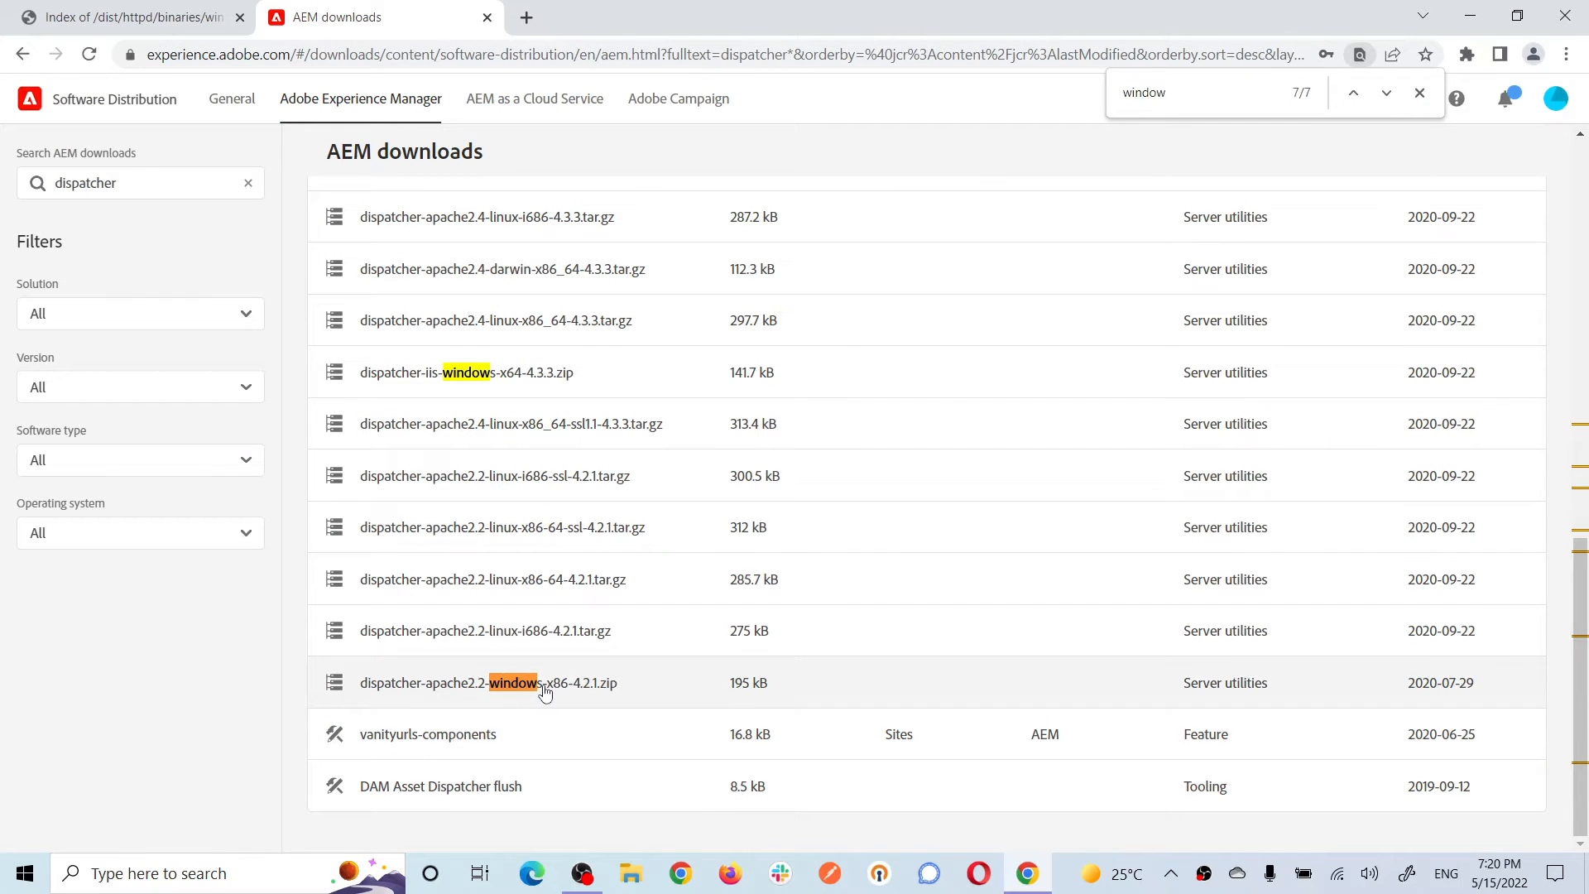
# Step: Switch to File Explorer, launch the httpd-2.2.20-win32-x86-no_ssl installer from the Dispatcher-Windows folder and accept its licence agreement
pyautogui.hotkey('alt', 'Tab')
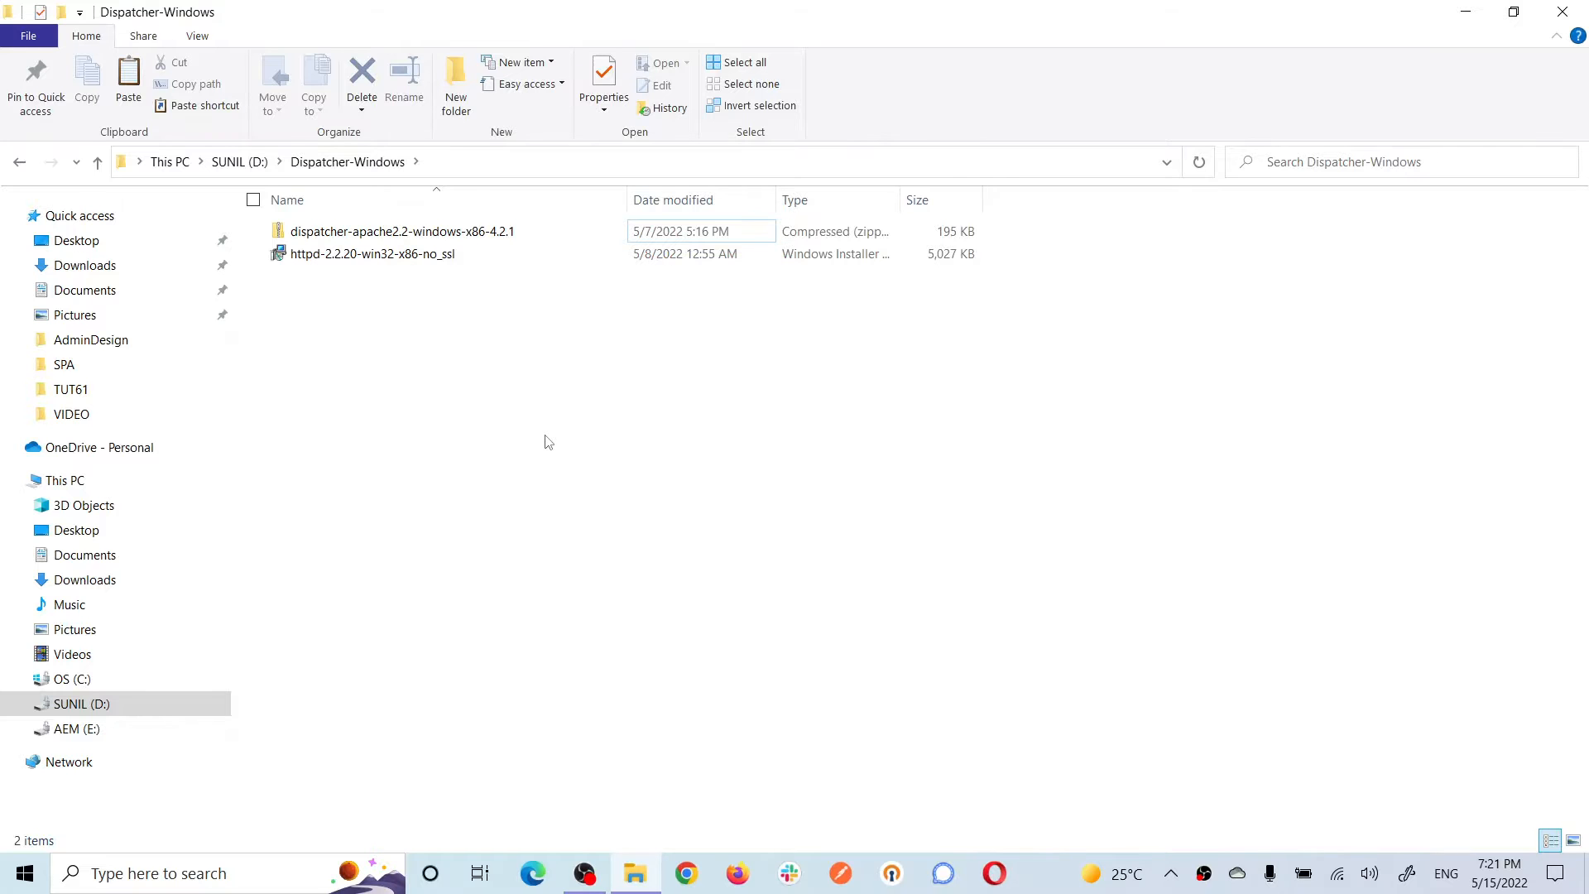
pyautogui.doubleClick(398, 255)
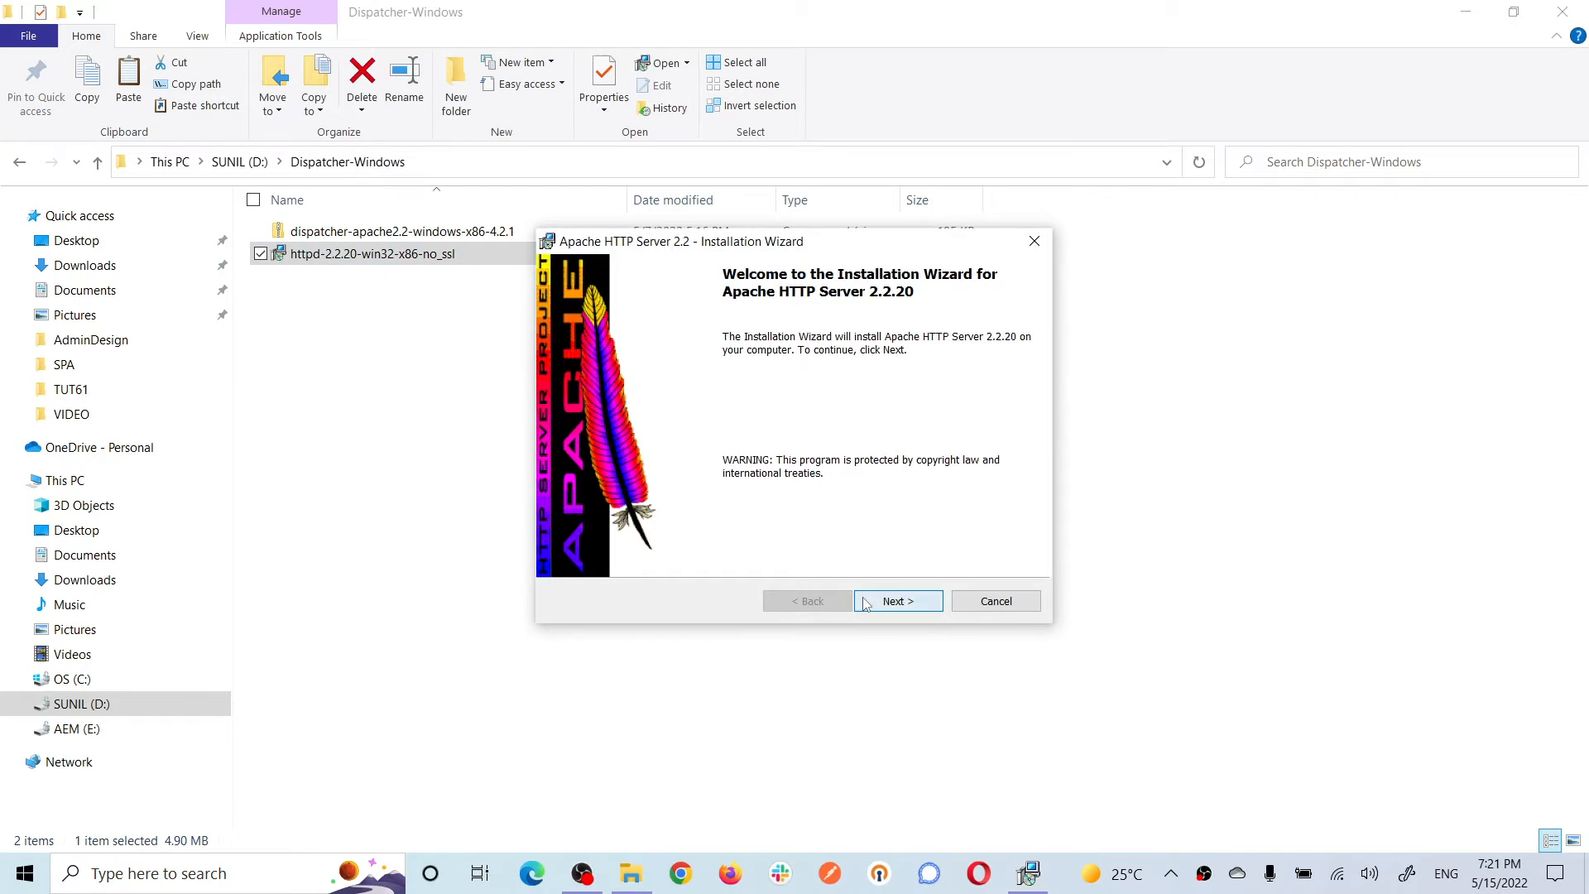
pyautogui.click(864, 604)
pyautogui.click(645, 523)
pyautogui.click(927, 604)
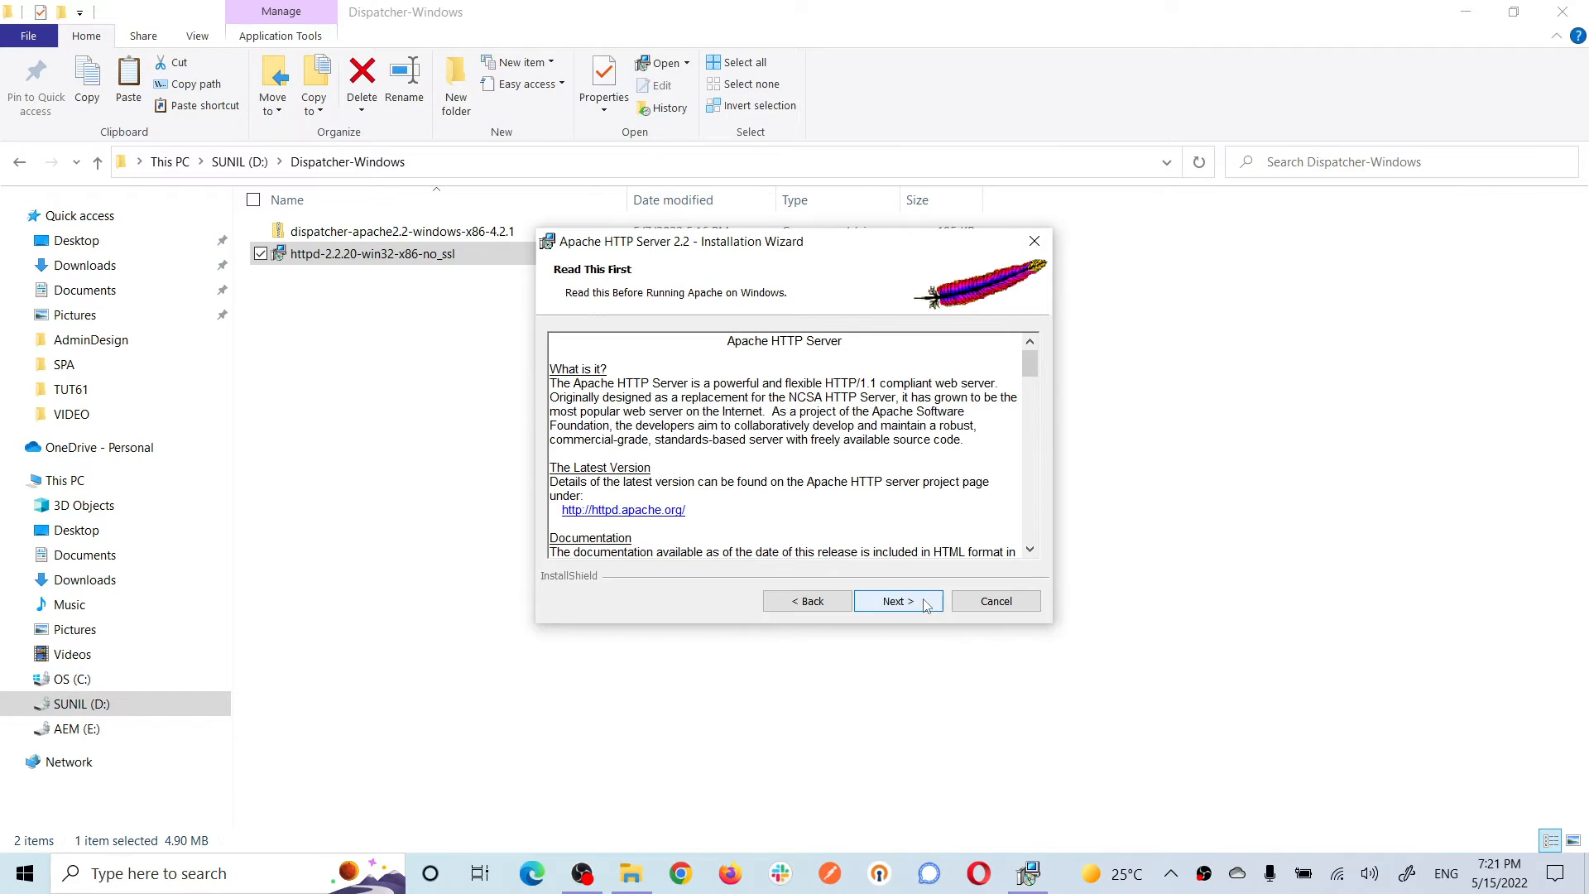
# Step: Continue the Apache setup with the port 80 service for all users and the Typical setup type
pyautogui.click(926, 604)
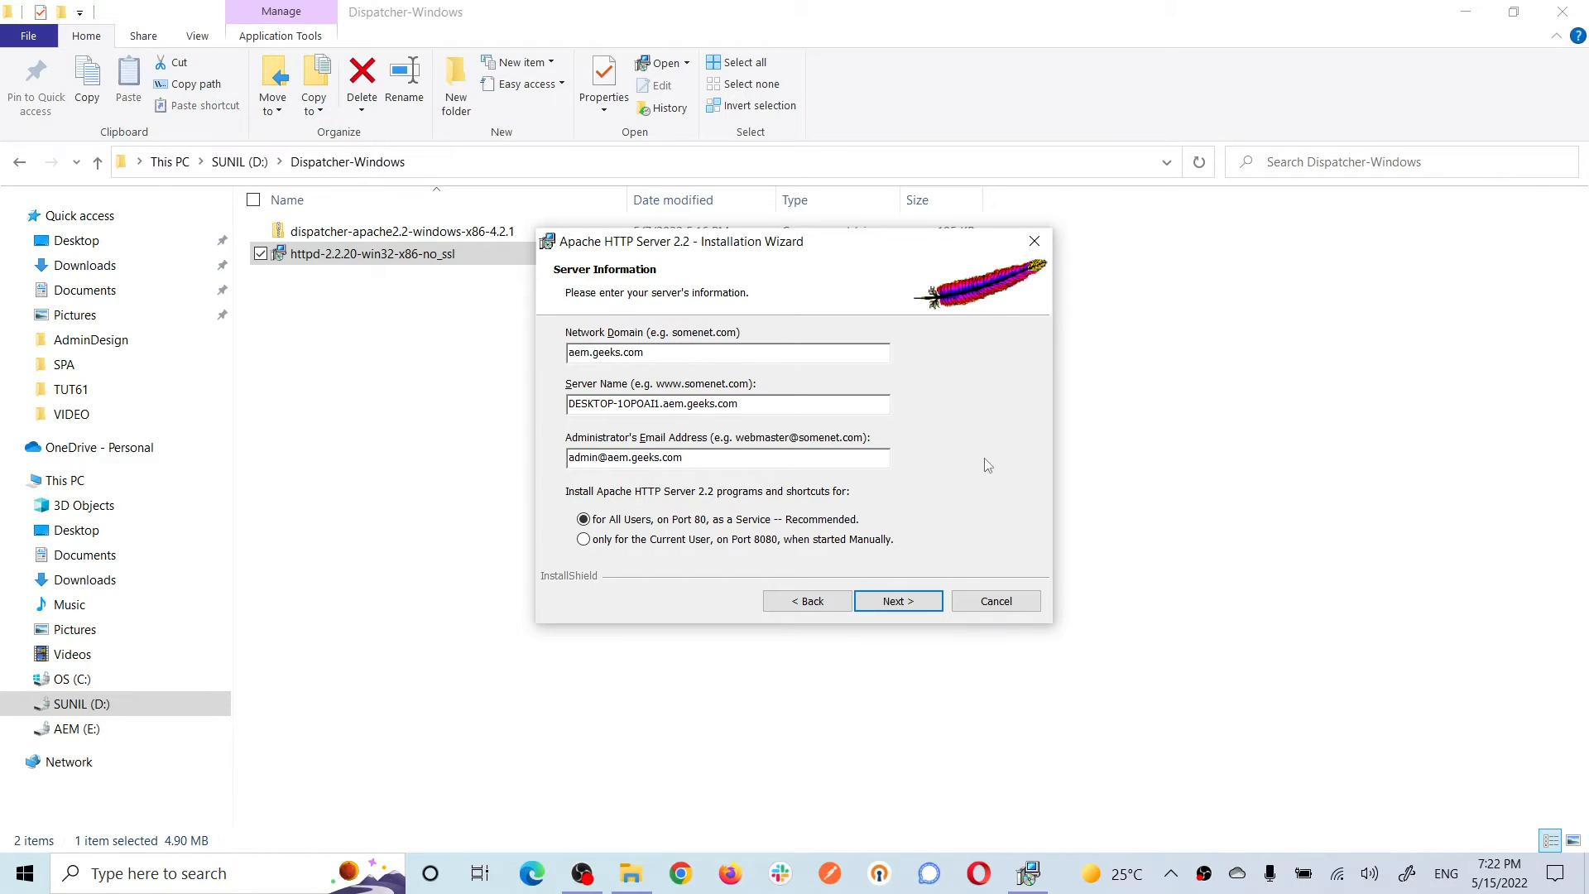
pyautogui.click(907, 603)
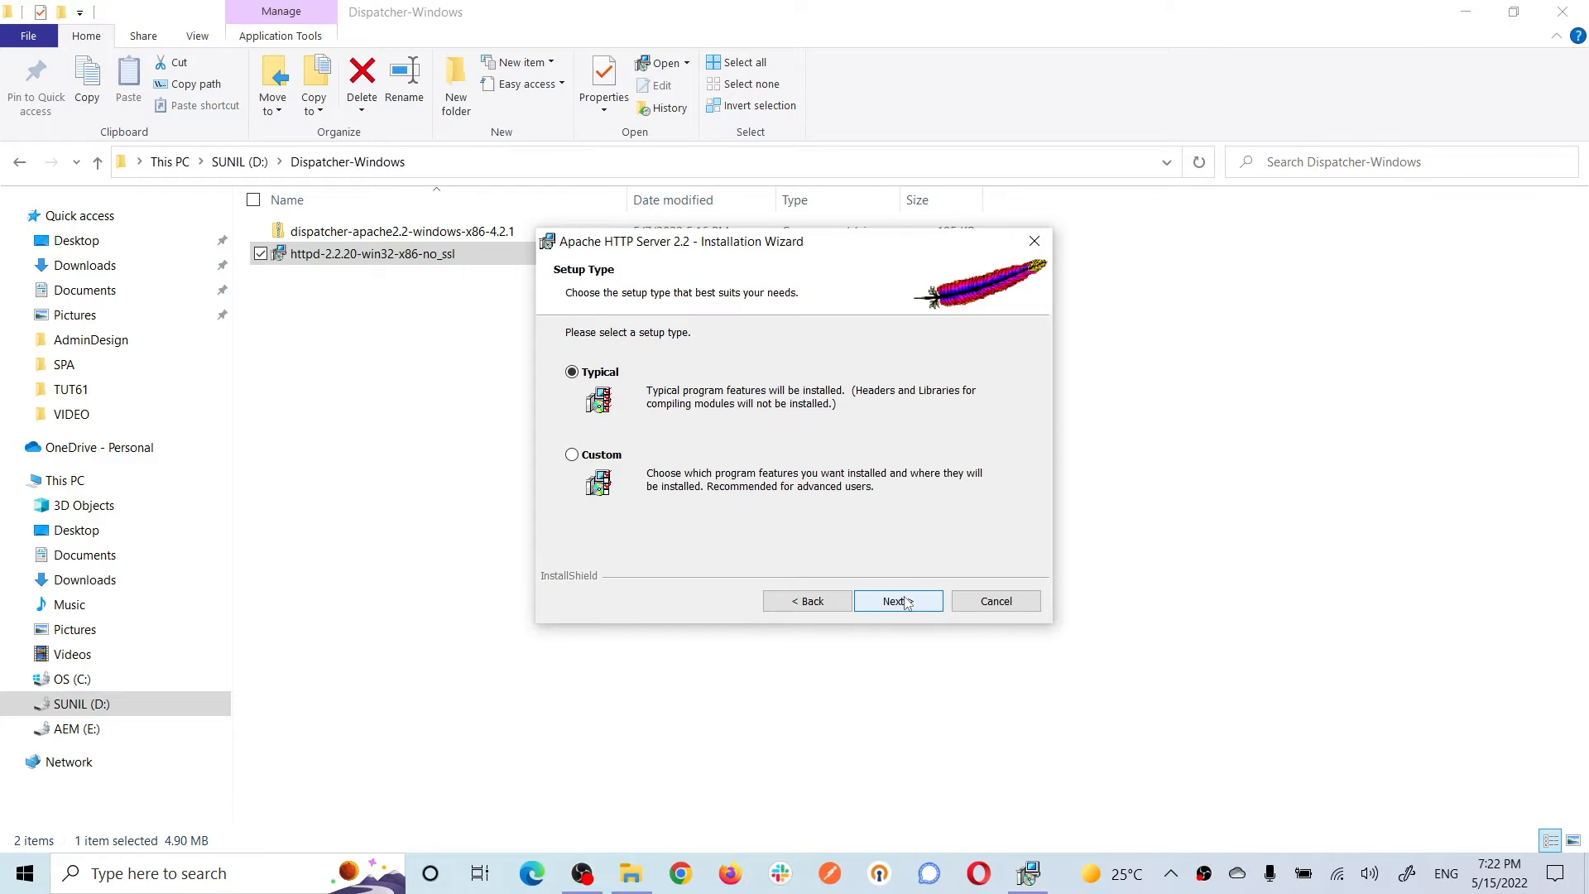
pyautogui.click(907, 603)
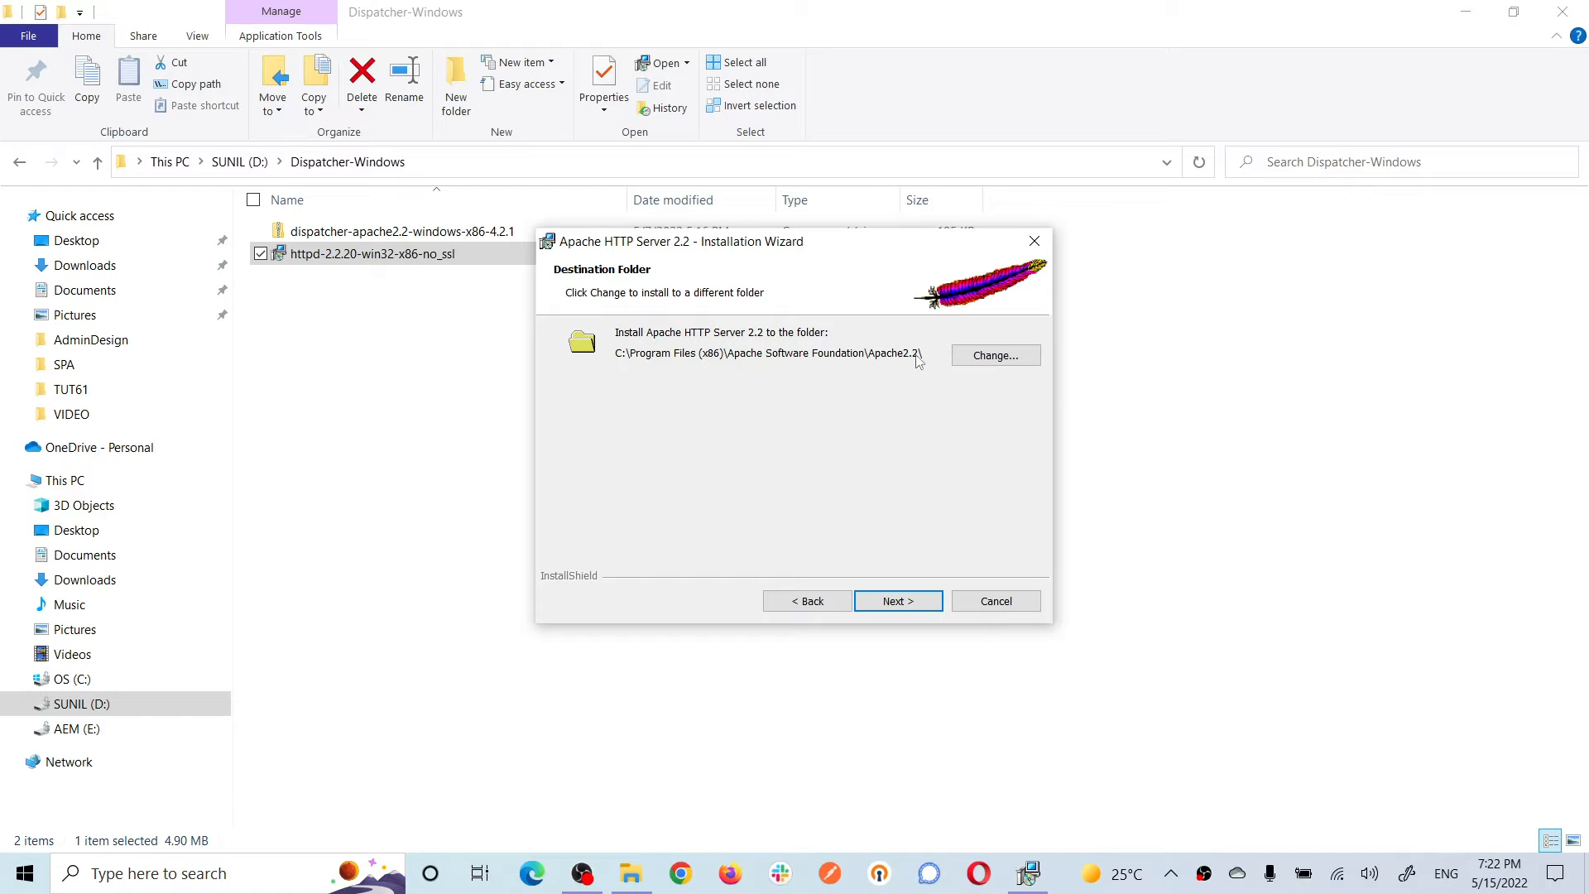
# Step: Create a folder named apache2 on the C: drive and set C:\apache2\ as the Apache installation folder
pyautogui.click(993, 356)
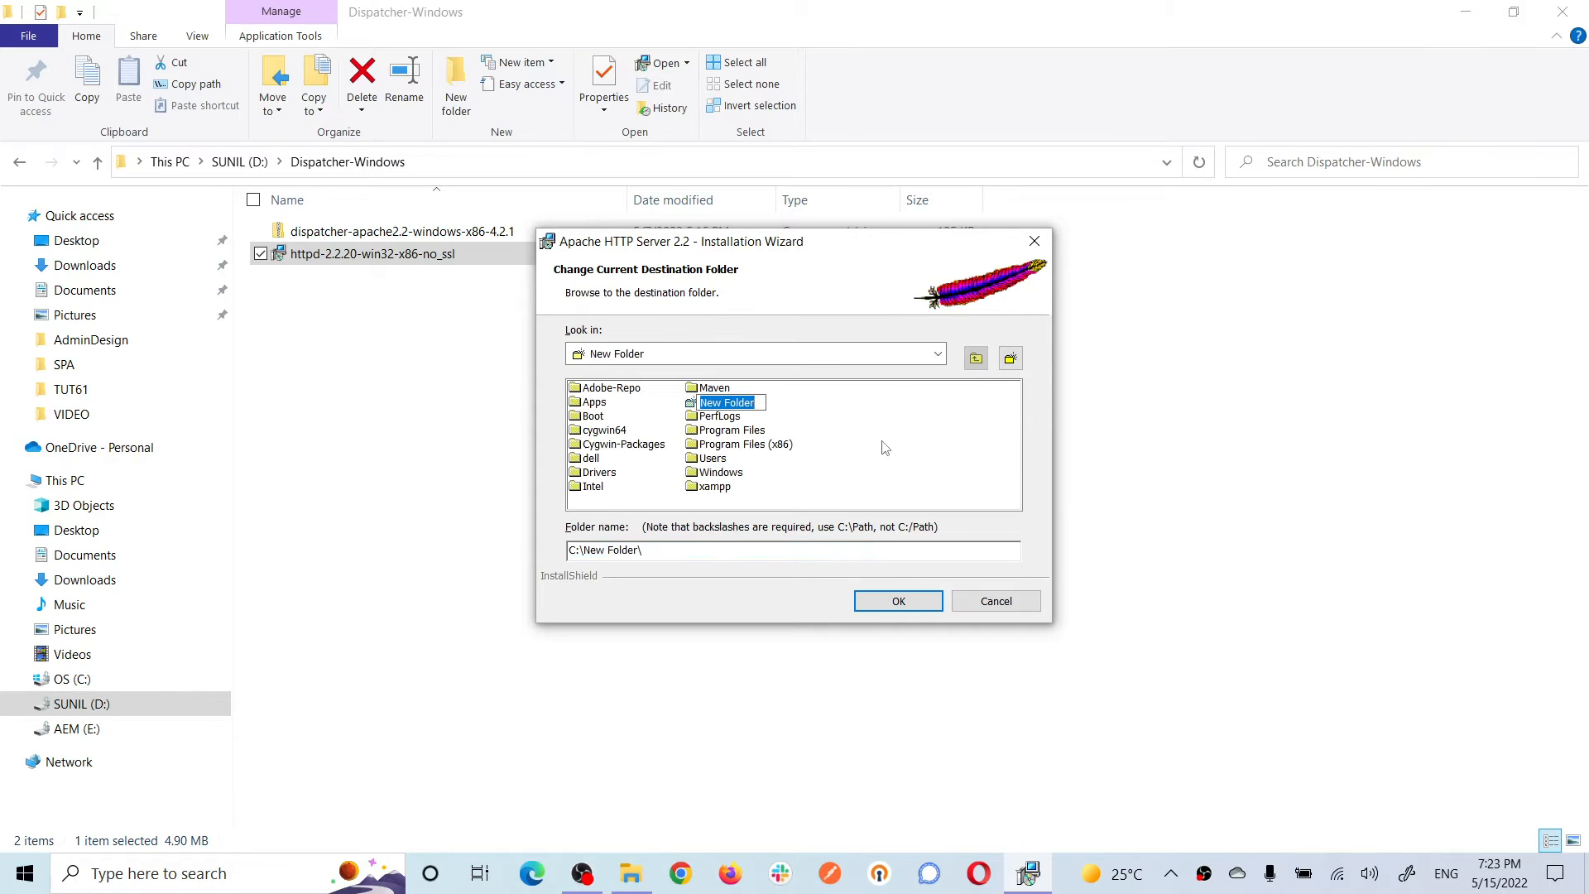
pyautogui.write('apache2')
pyautogui.click(692, 405)
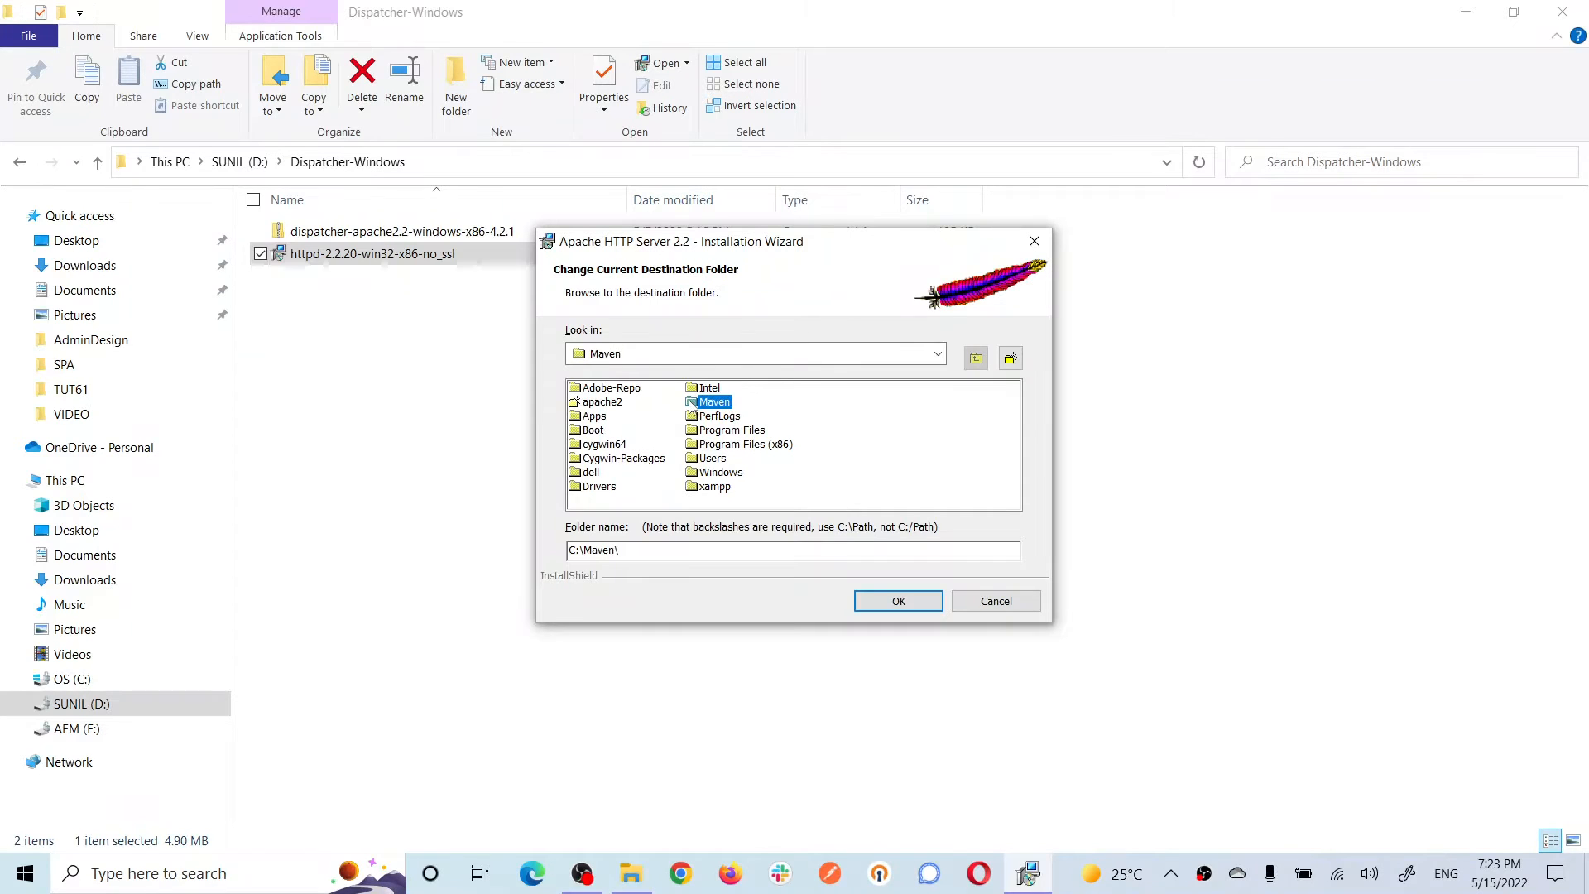
pyautogui.doubleClick(611, 401)
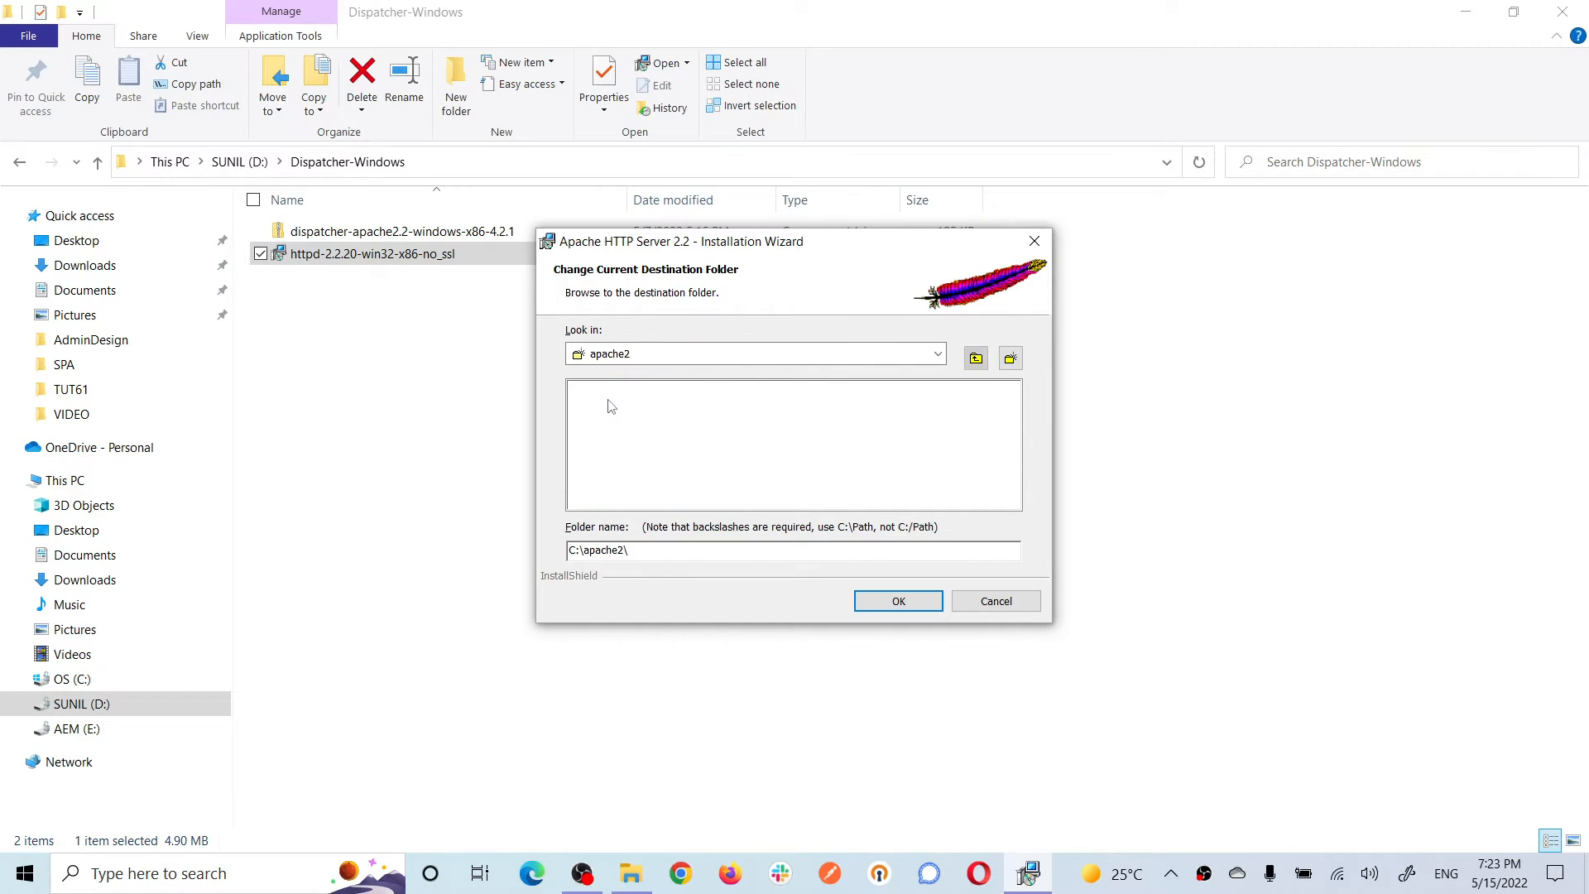
pyautogui.click(910, 610)
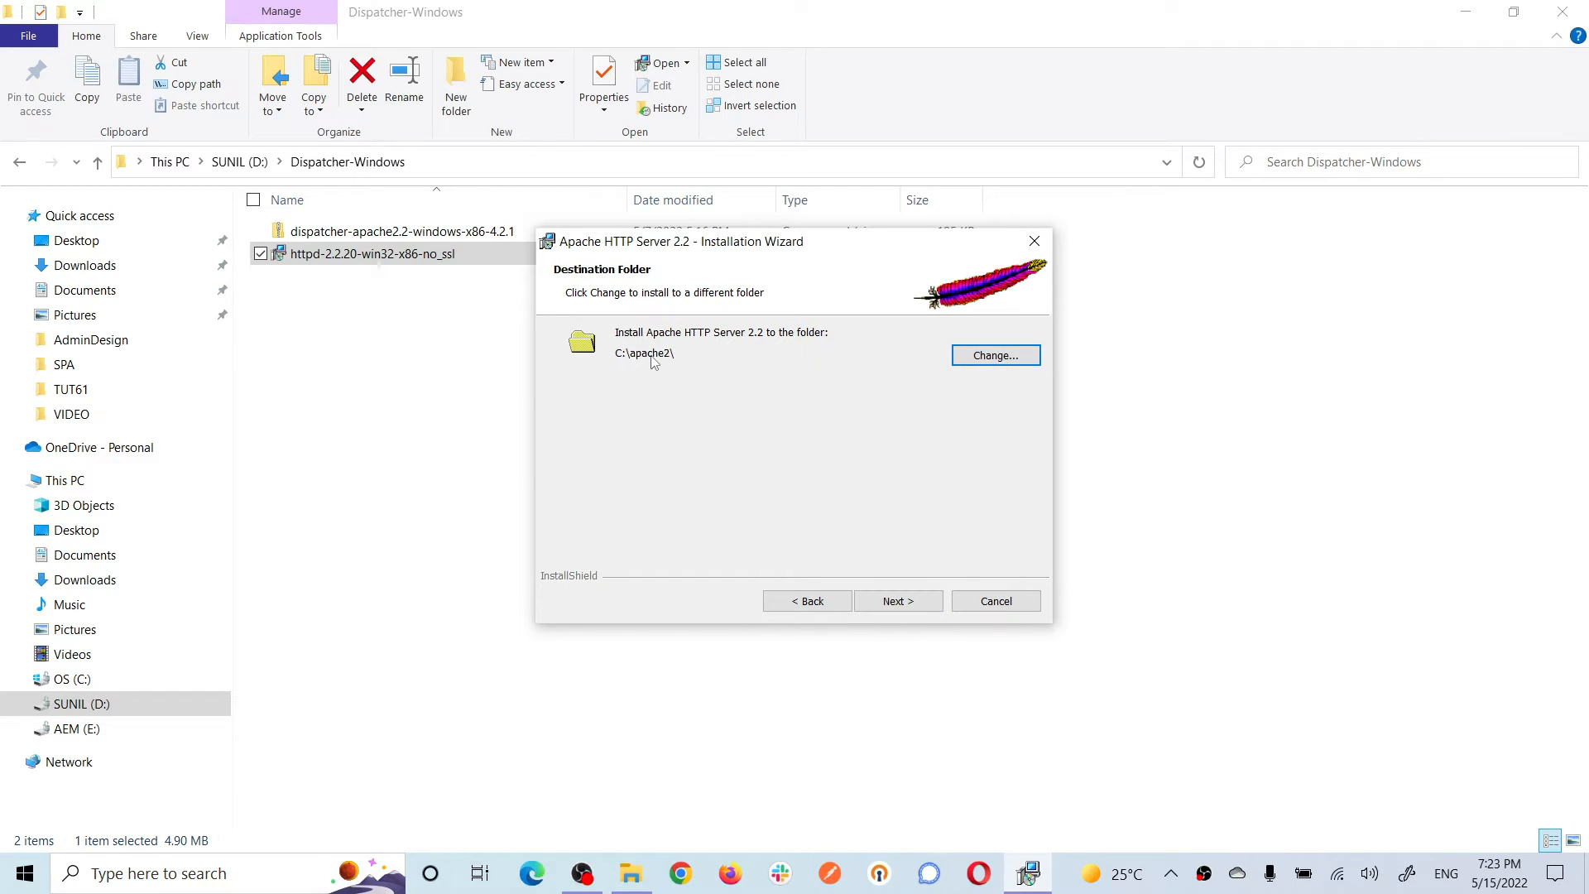
# Step: Install Apache HTTP Server, finish the wizard and check the server's localhost page in the browser
pyautogui.click(898, 601)
pyautogui.click(904, 603)
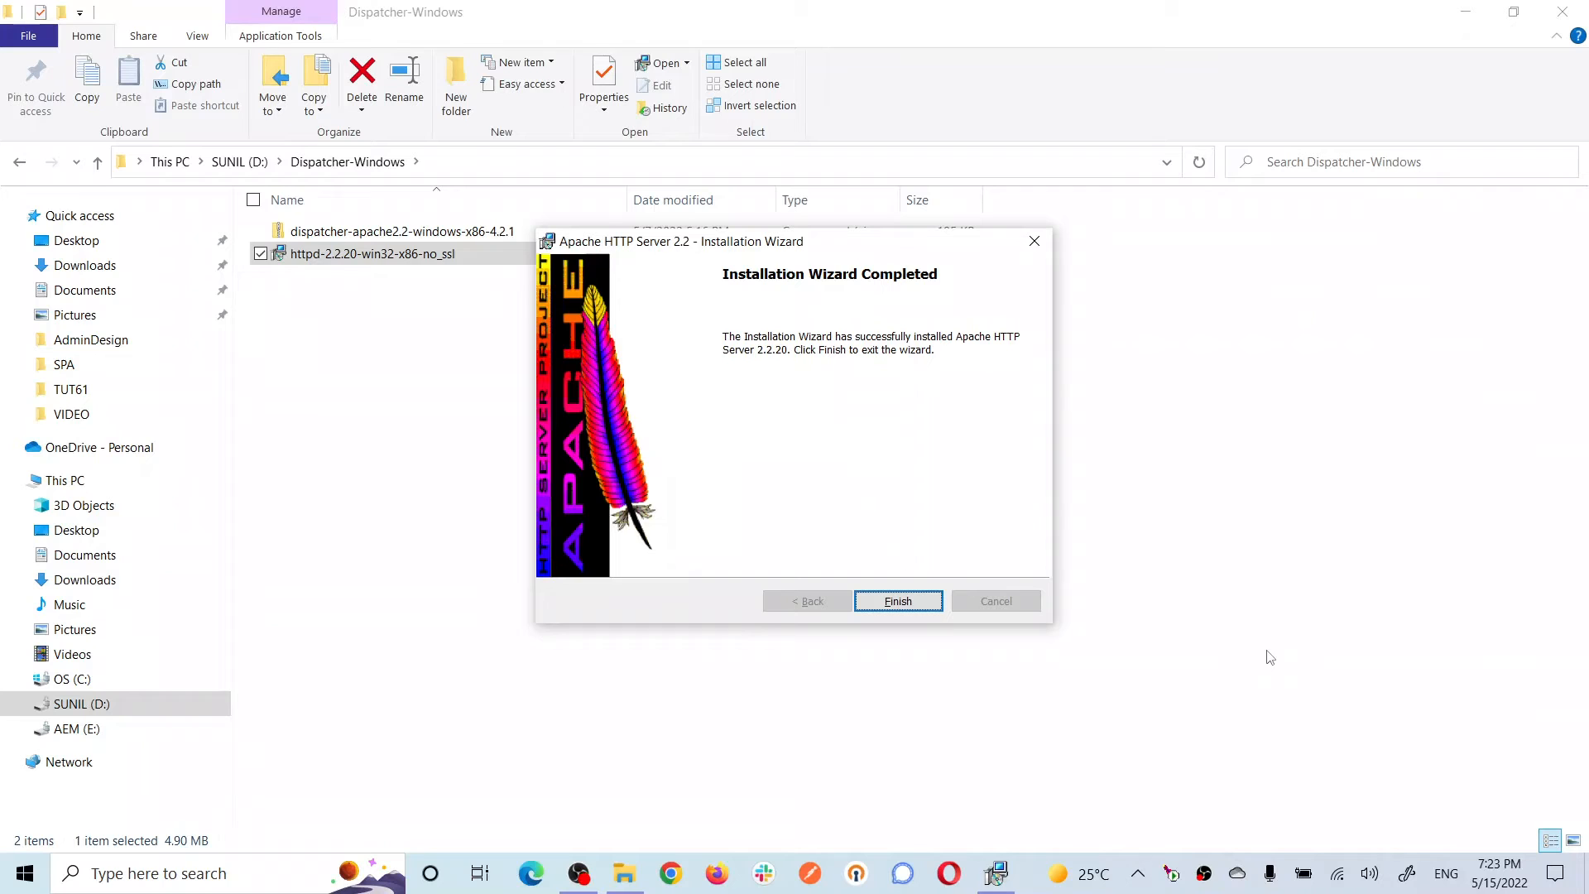
pyautogui.click(920, 608)
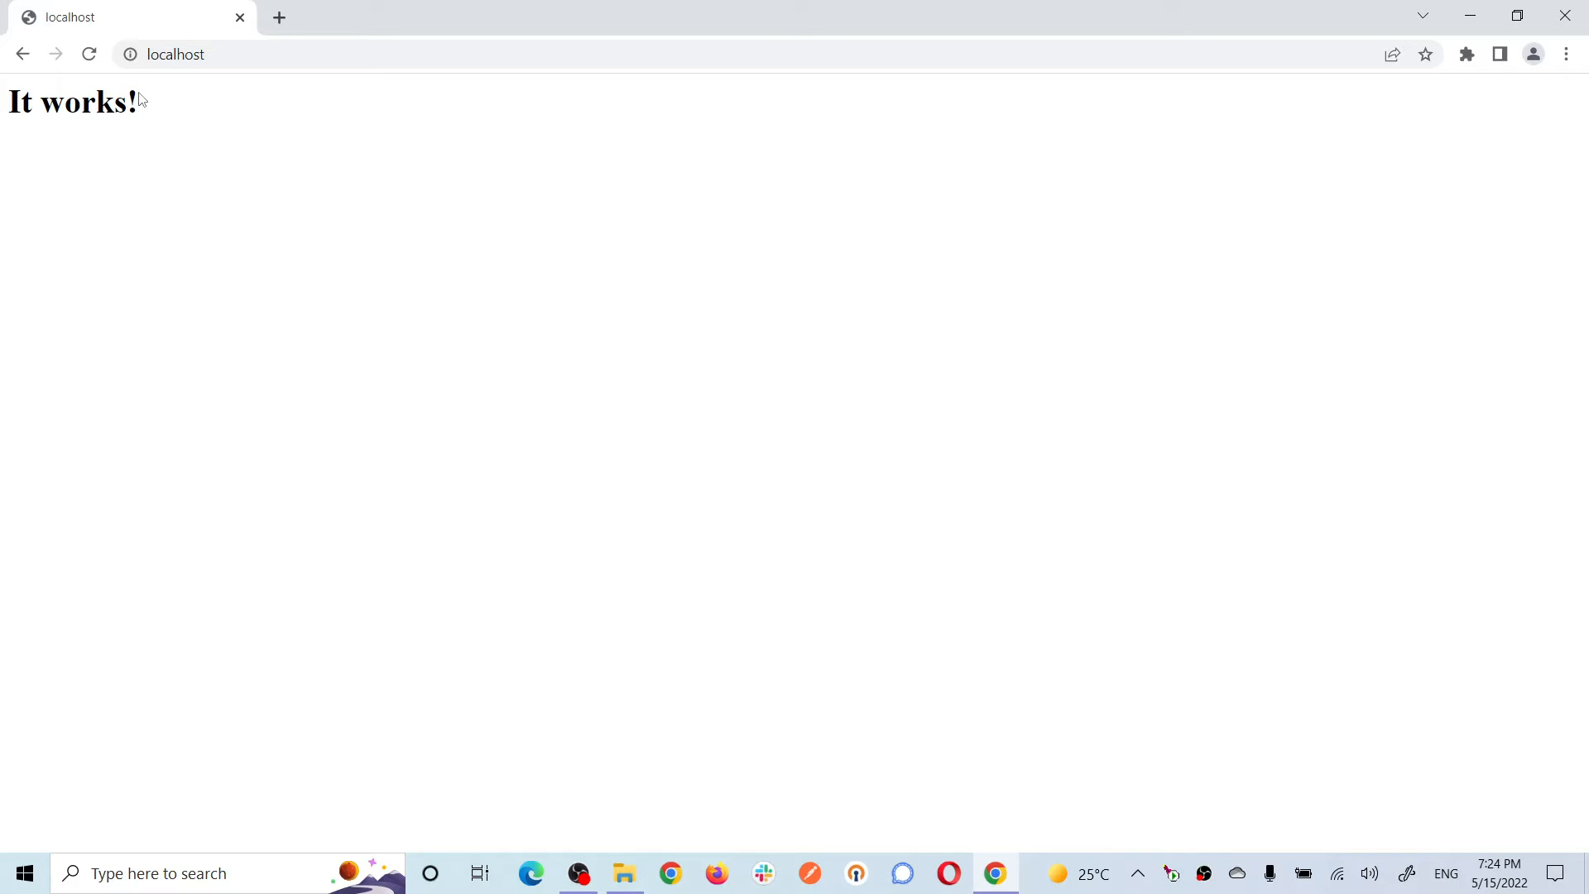
pyautogui.moveTo(168, 105); pyautogui.dragTo(2, 101)
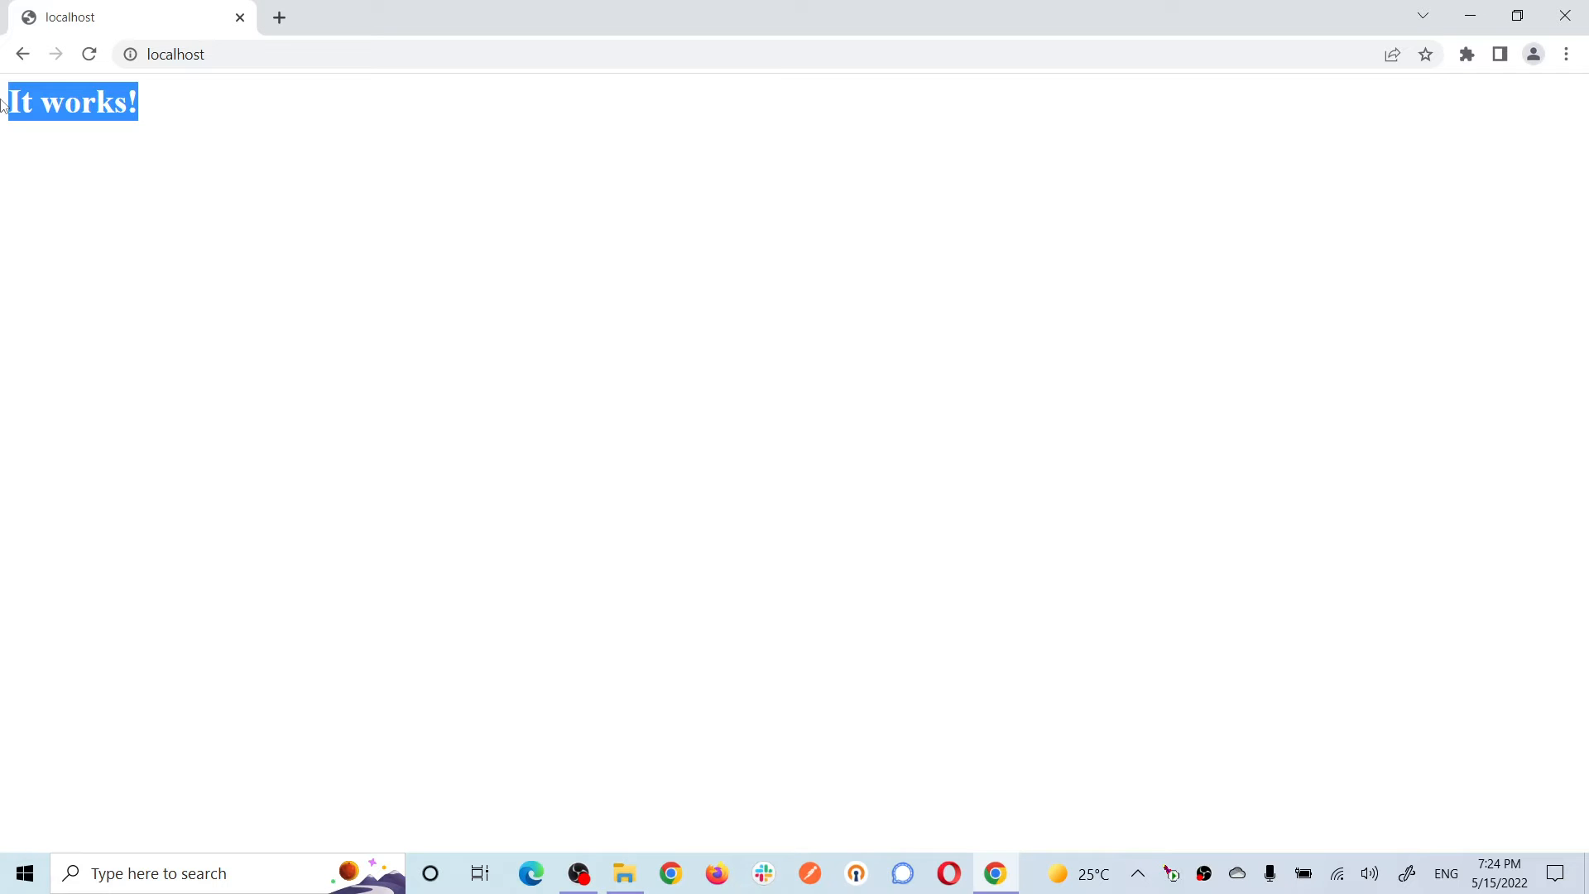
pyautogui.click(168, 97)
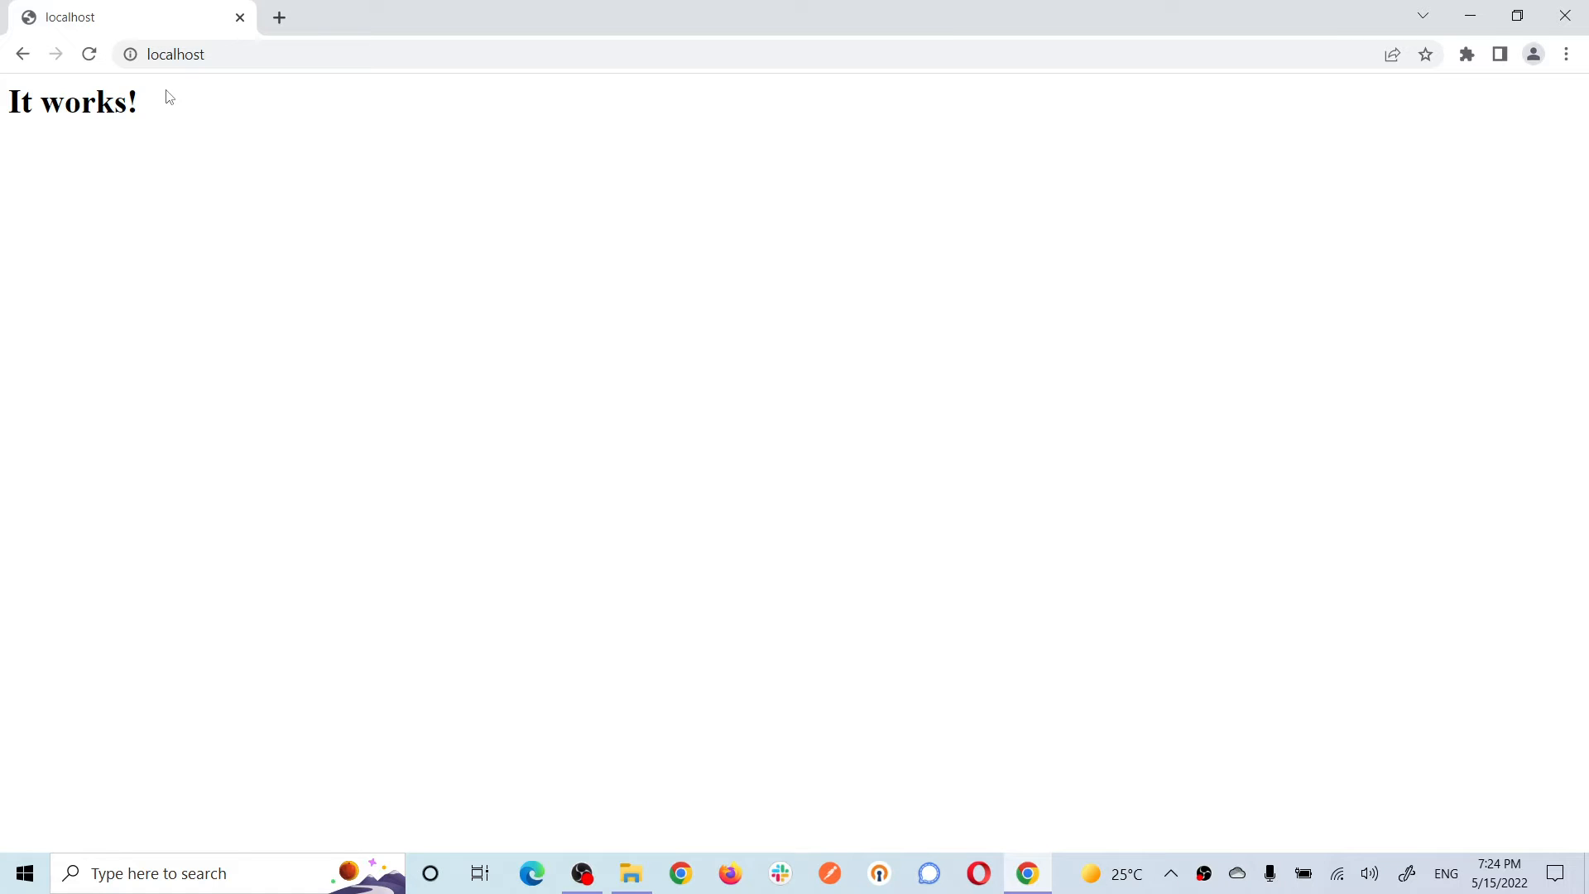
# Step: Switch to File Explorer and inspect the installed C:\apache2 folder and its conf subfolder
pyautogui.click(631, 888)
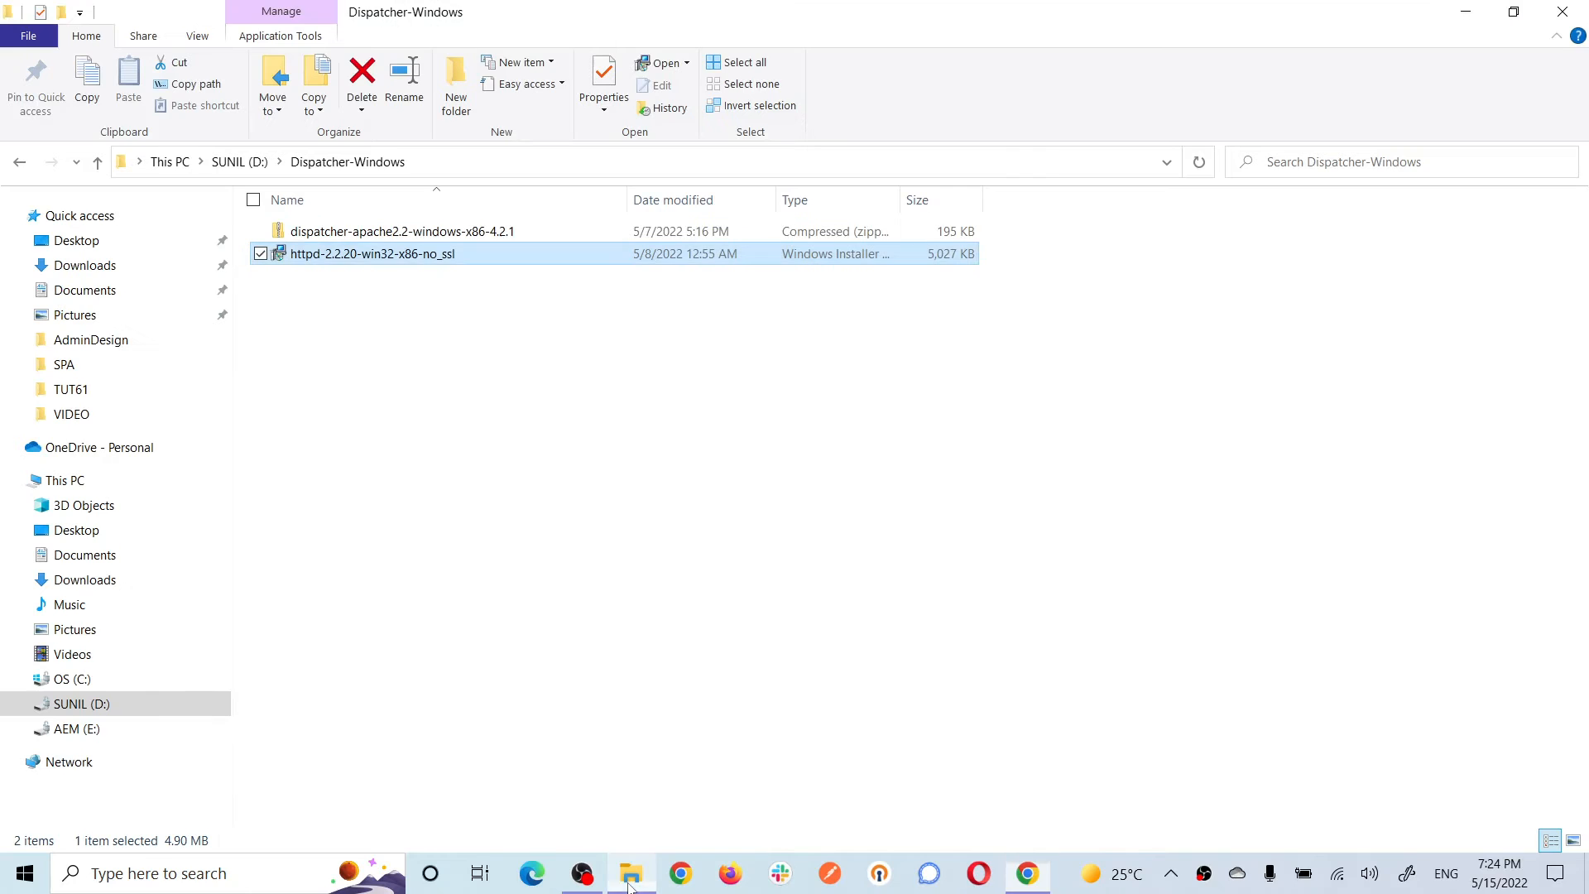
pyautogui.click(73, 677)
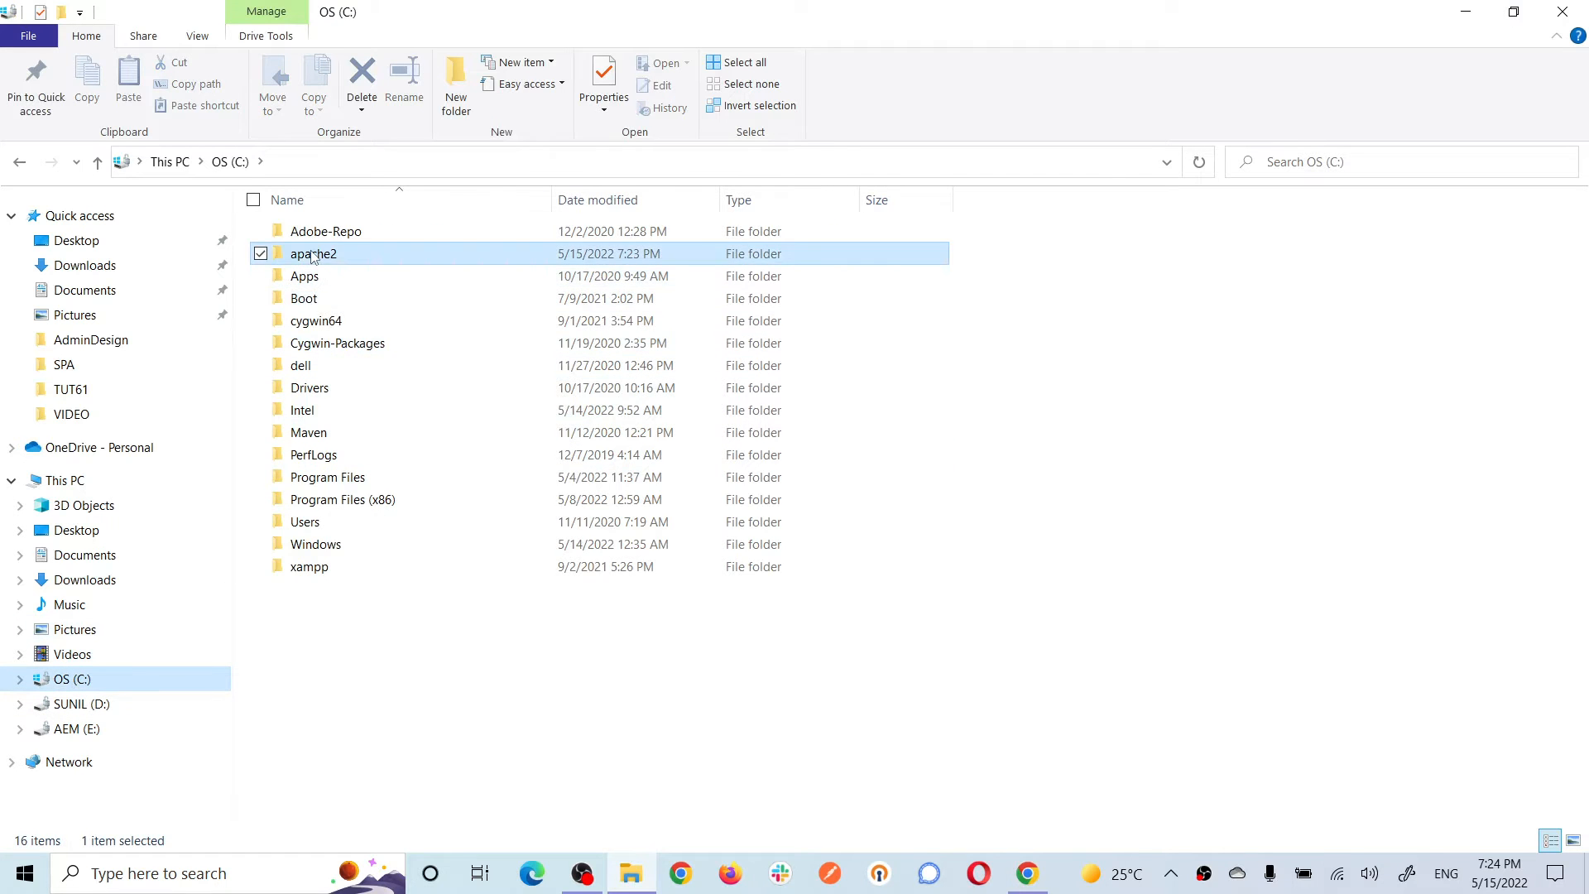
pyautogui.doubleClick(314, 253)
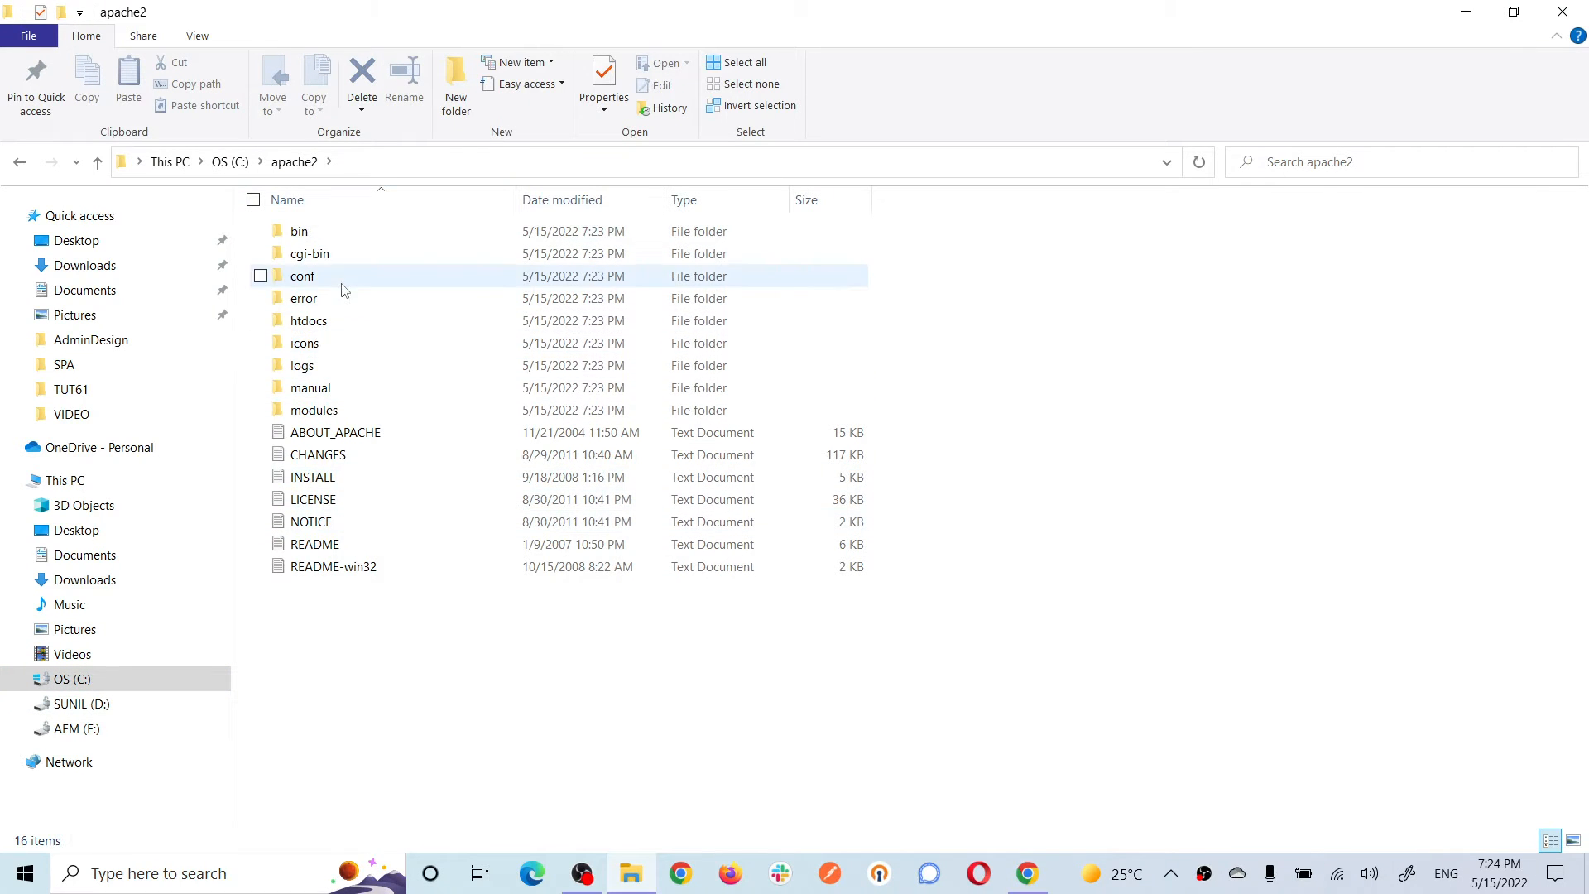
pyautogui.doubleClick(345, 284)
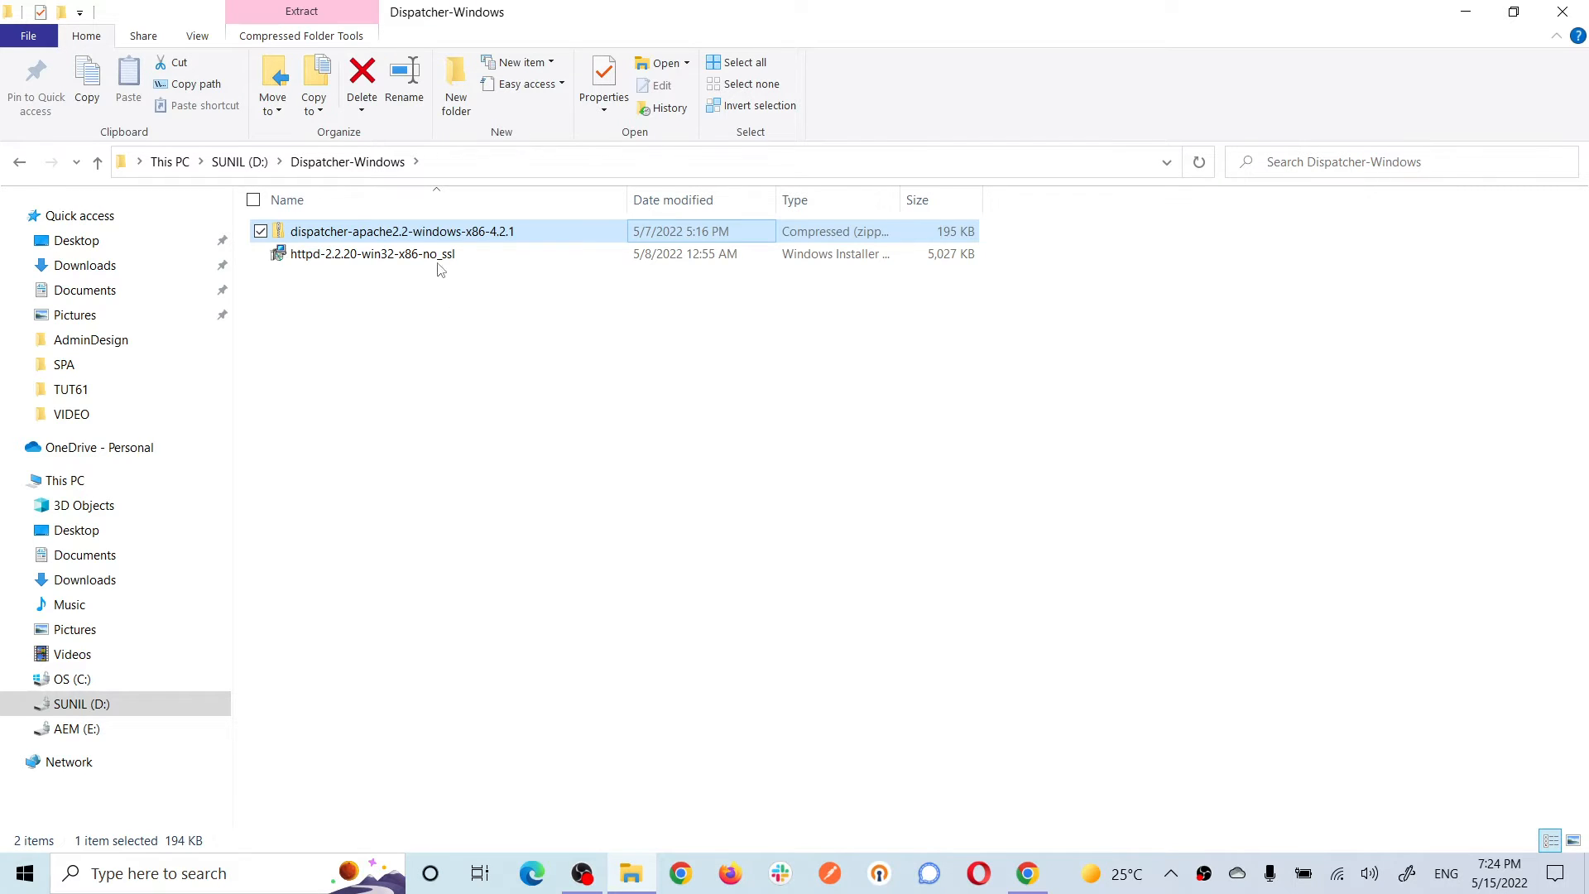
# Step: Extract dispatcher-apache2.2-windows-x86-4.2.1 into its own folder within Dispatcher-Windows and open the extracted folder
pyautogui.rightClick(414, 235)
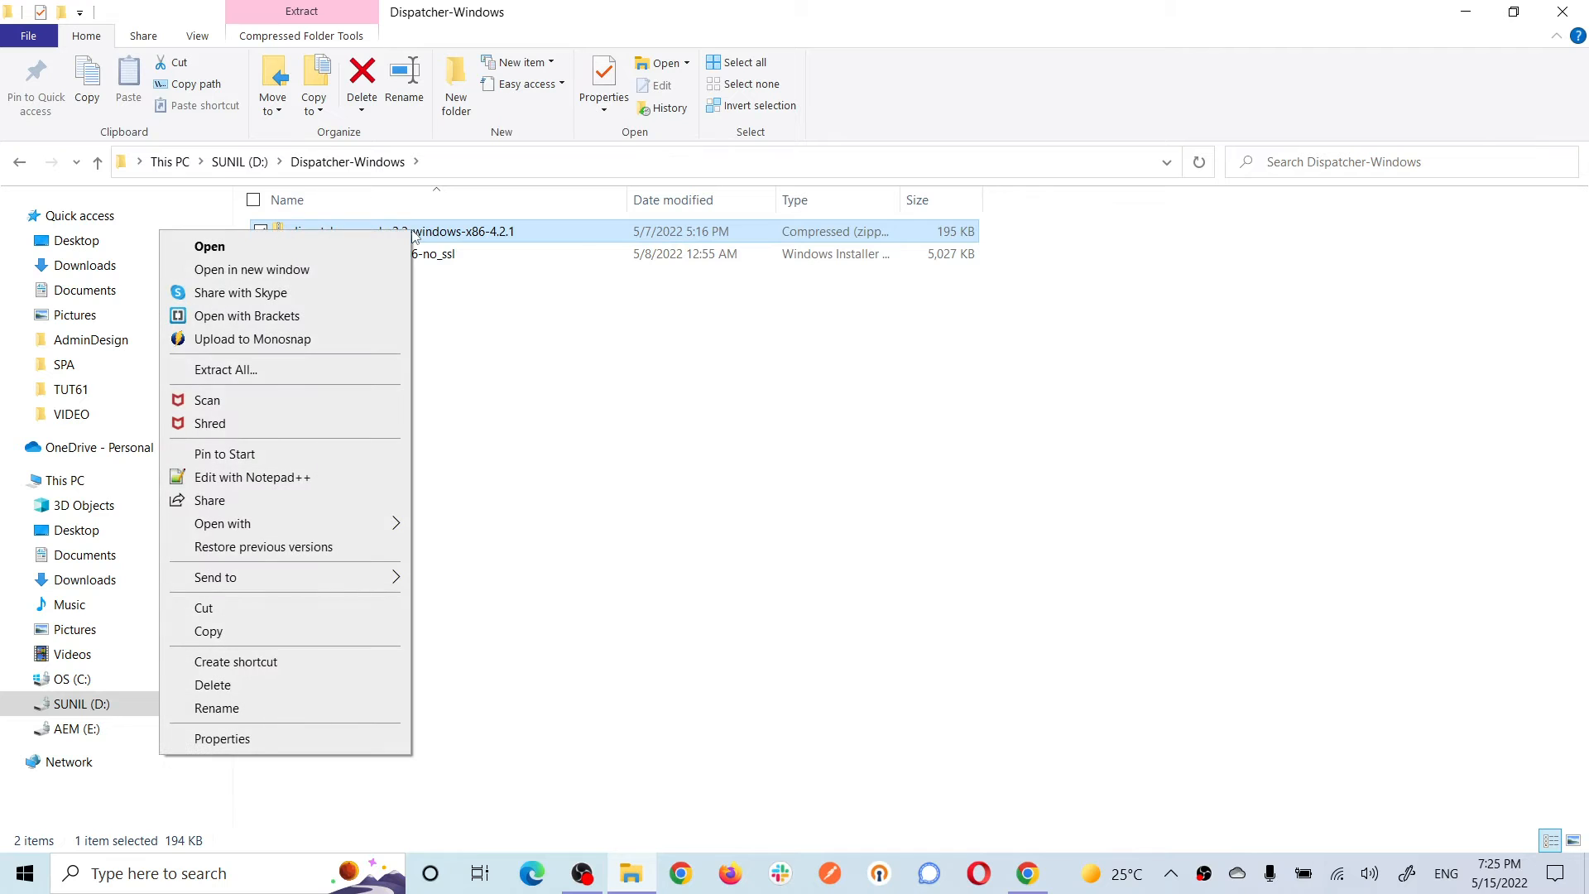
pyautogui.click(296, 370)
pyautogui.click(948, 650)
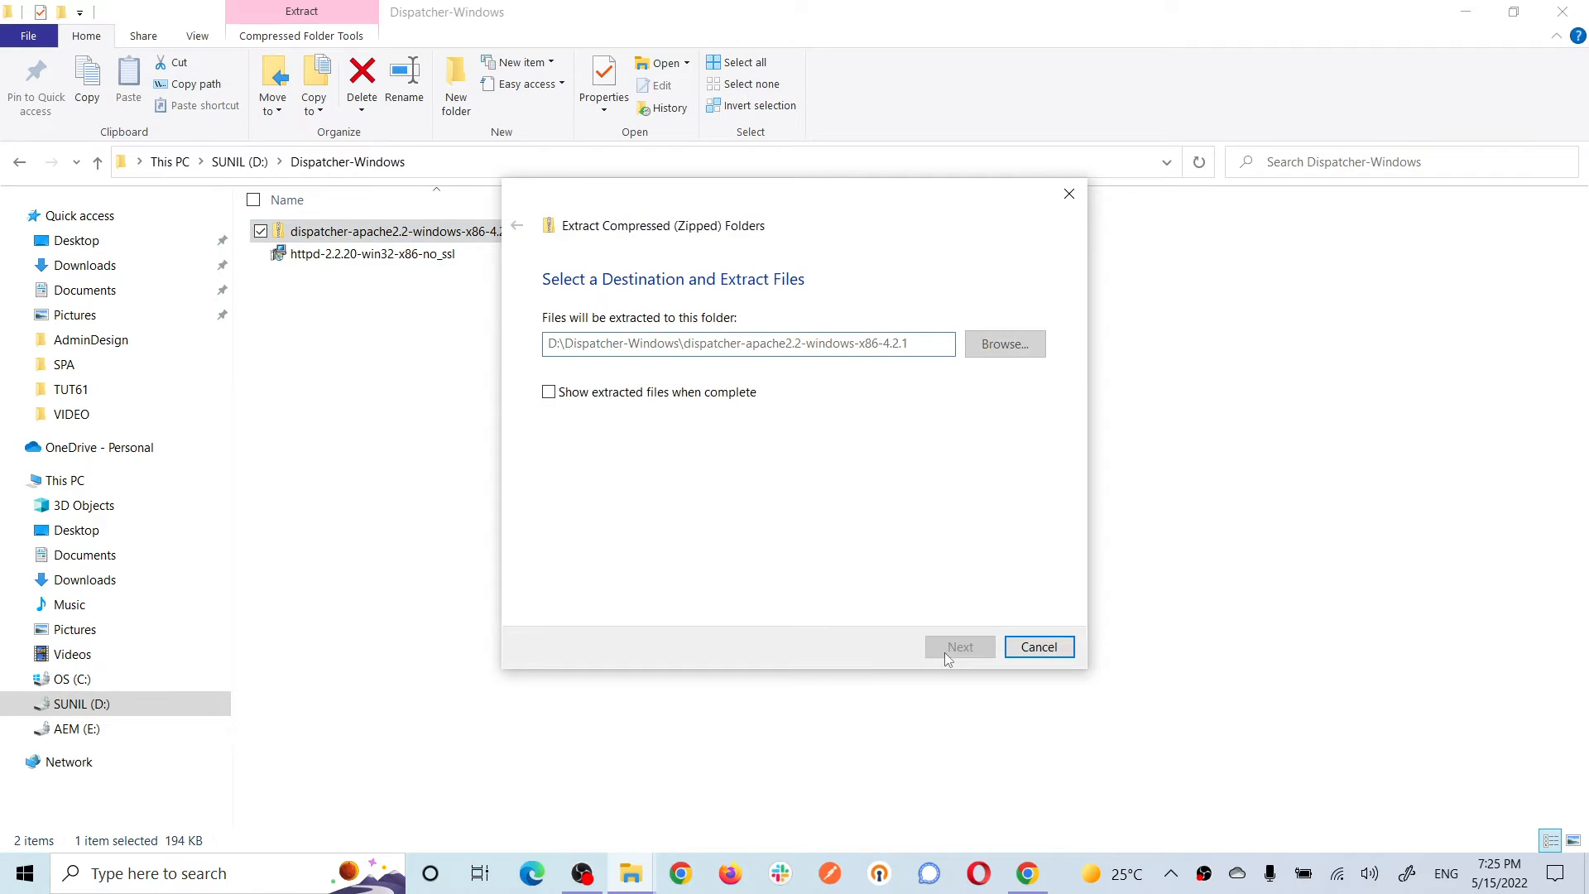
pyautogui.doubleClick(439, 233)
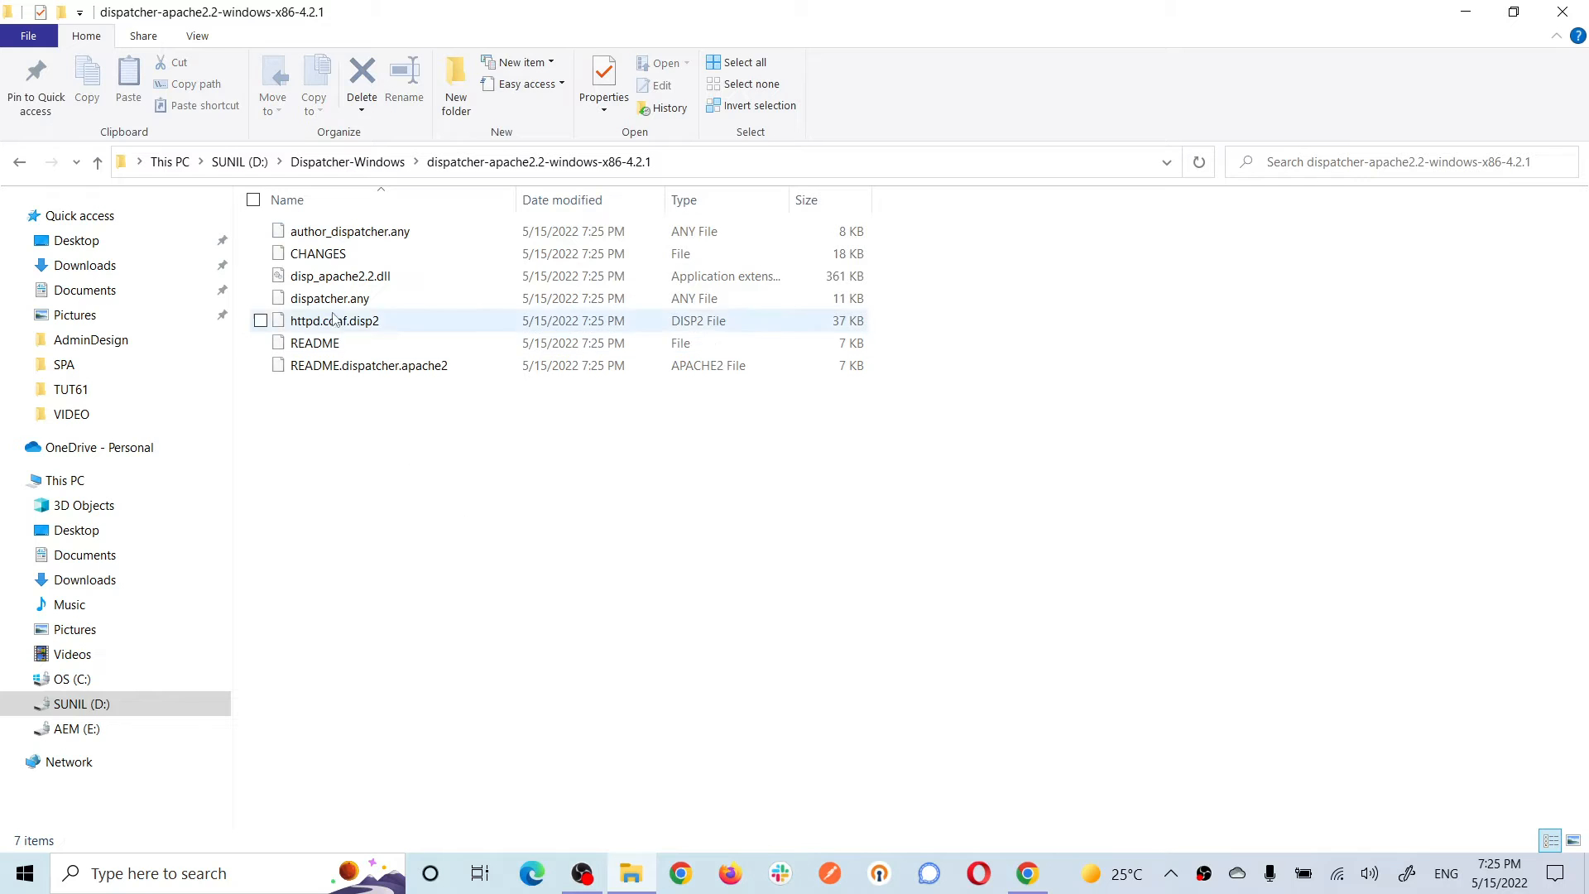
# Step: Copy disp_apache2.2.dll from the extracted dispatcher folder into C:\apache2\modules
pyautogui.moveTo(343, 279)
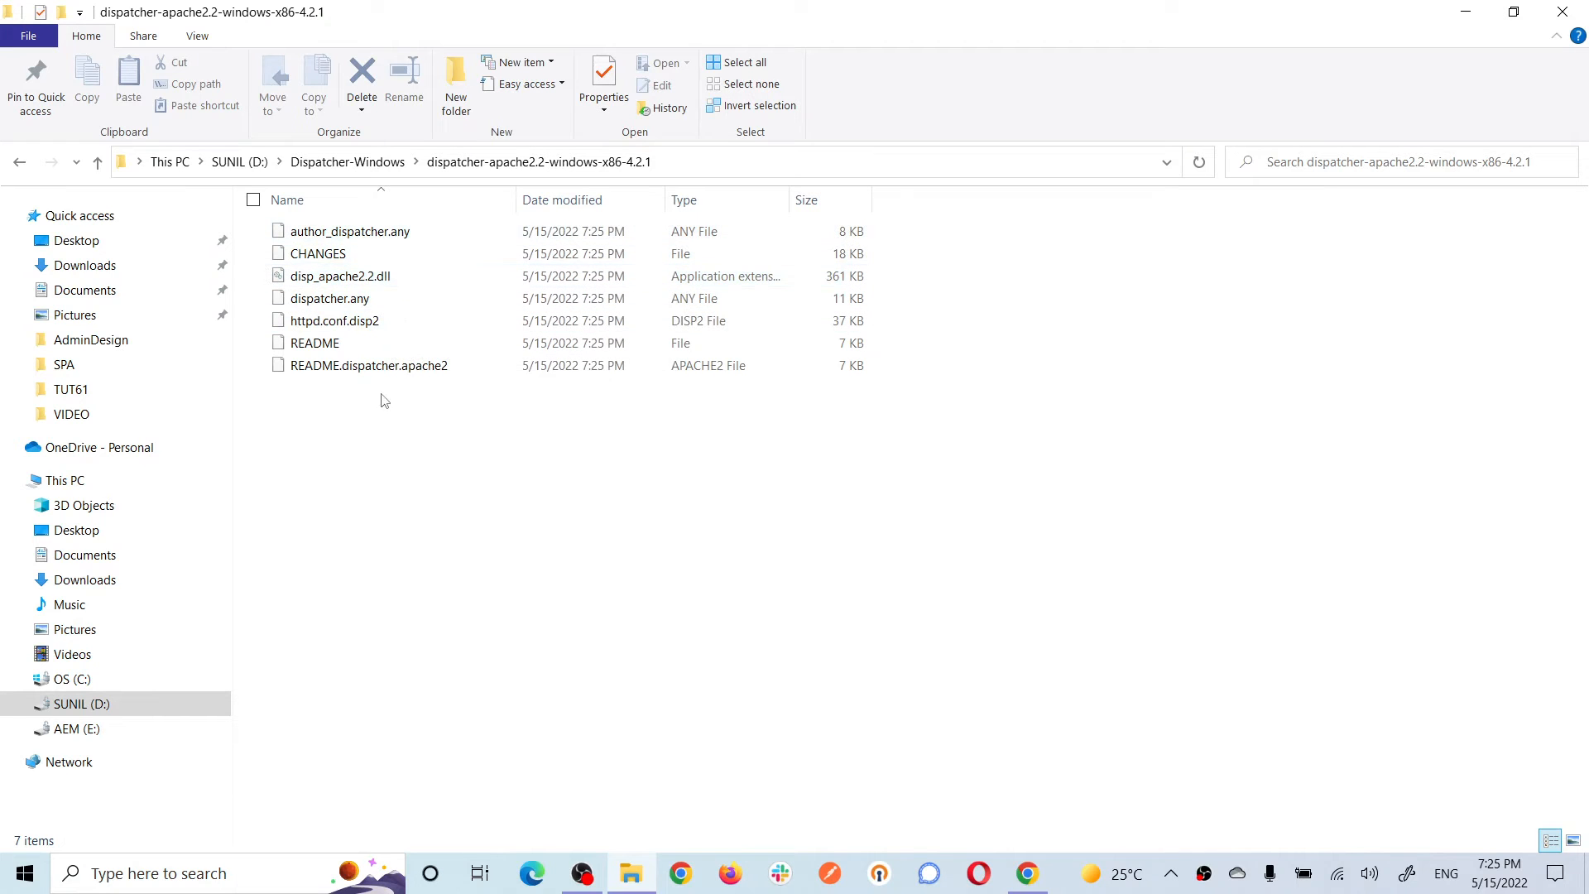
pyautogui.moveTo(389, 376)
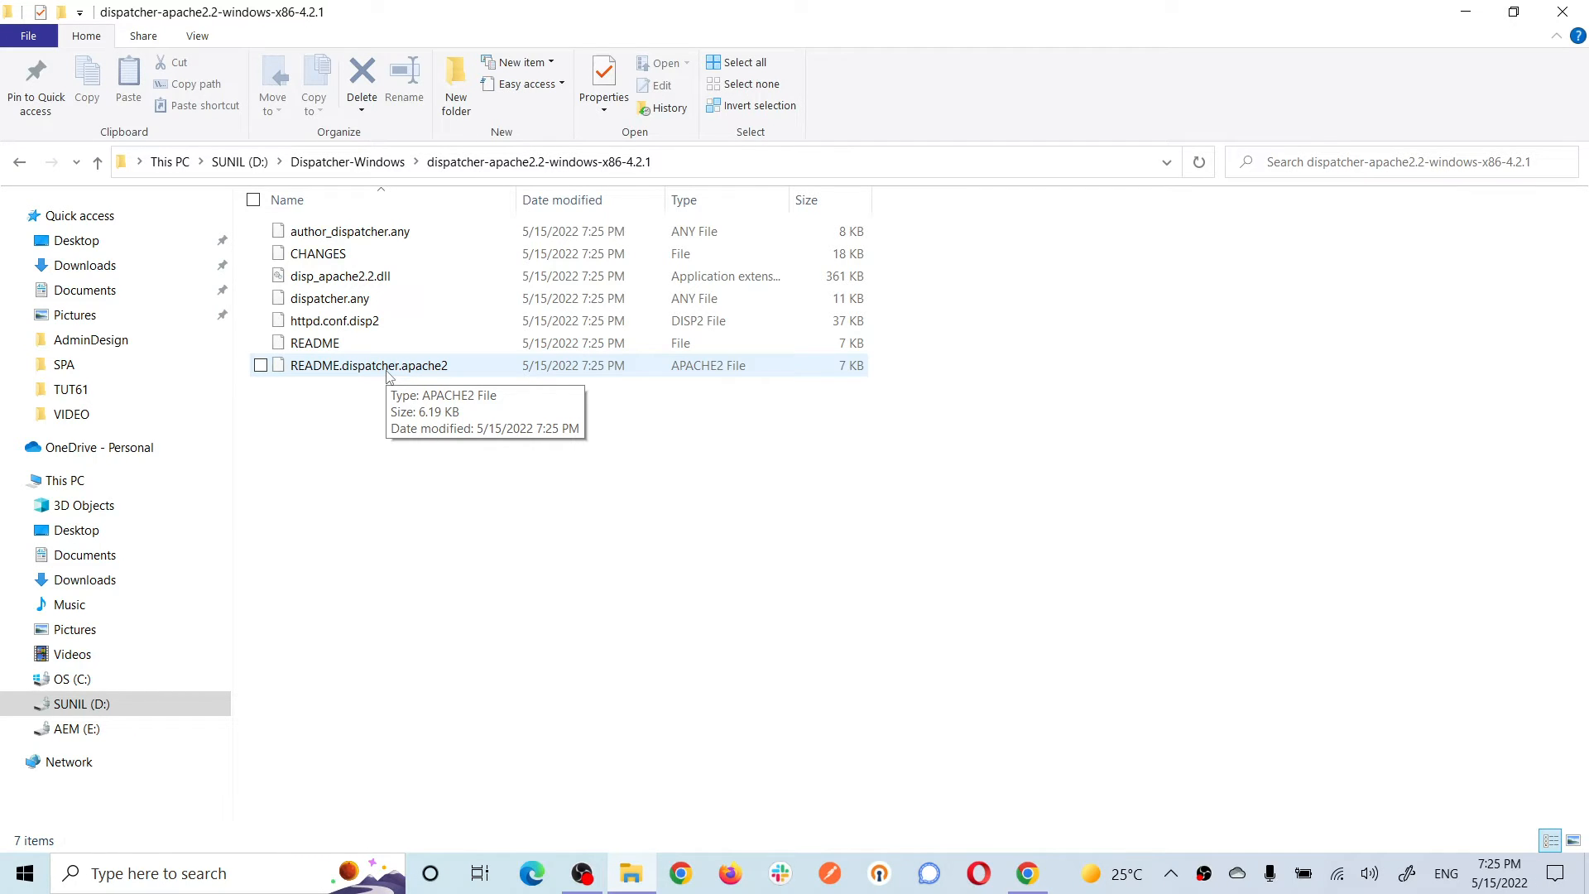
pyautogui.click(400, 282)
pyautogui.rightClick(401, 287)
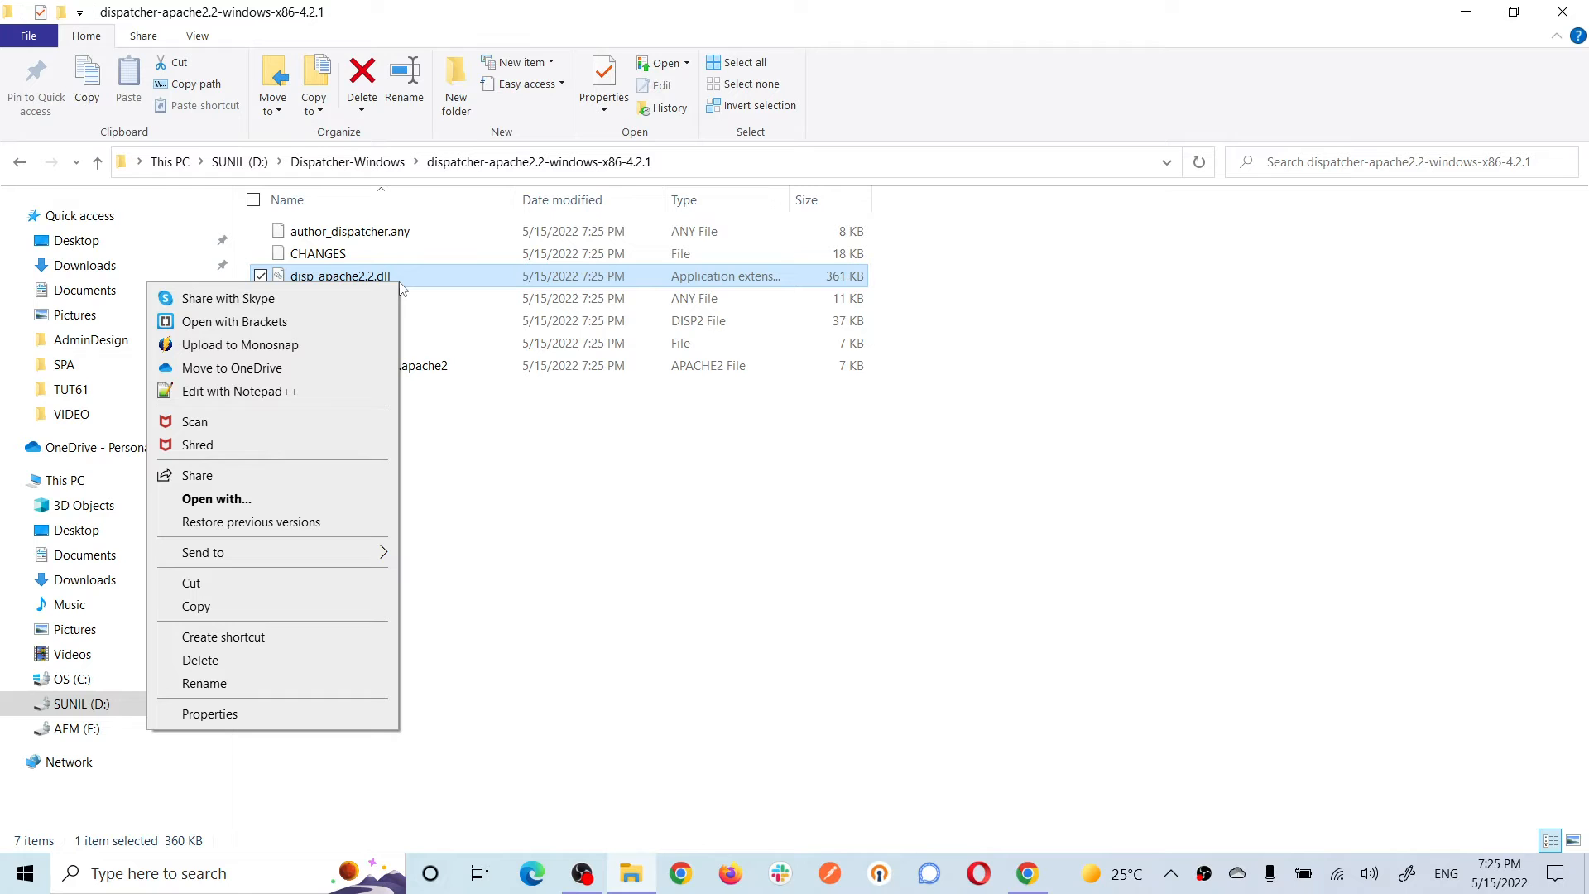
pyautogui.click(240, 607)
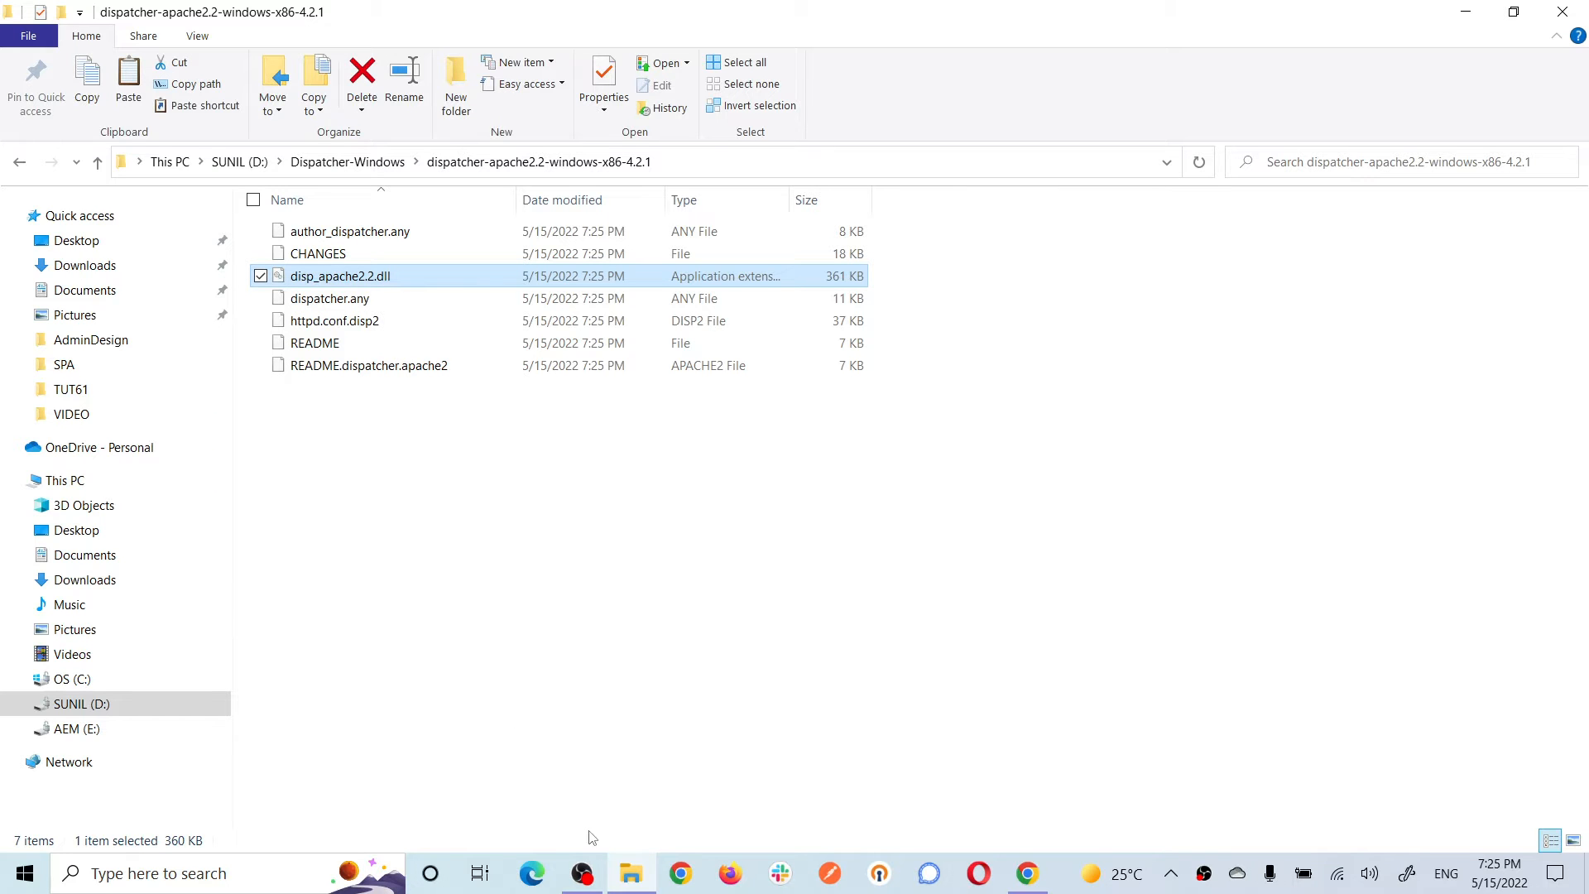
pyautogui.click(72, 679)
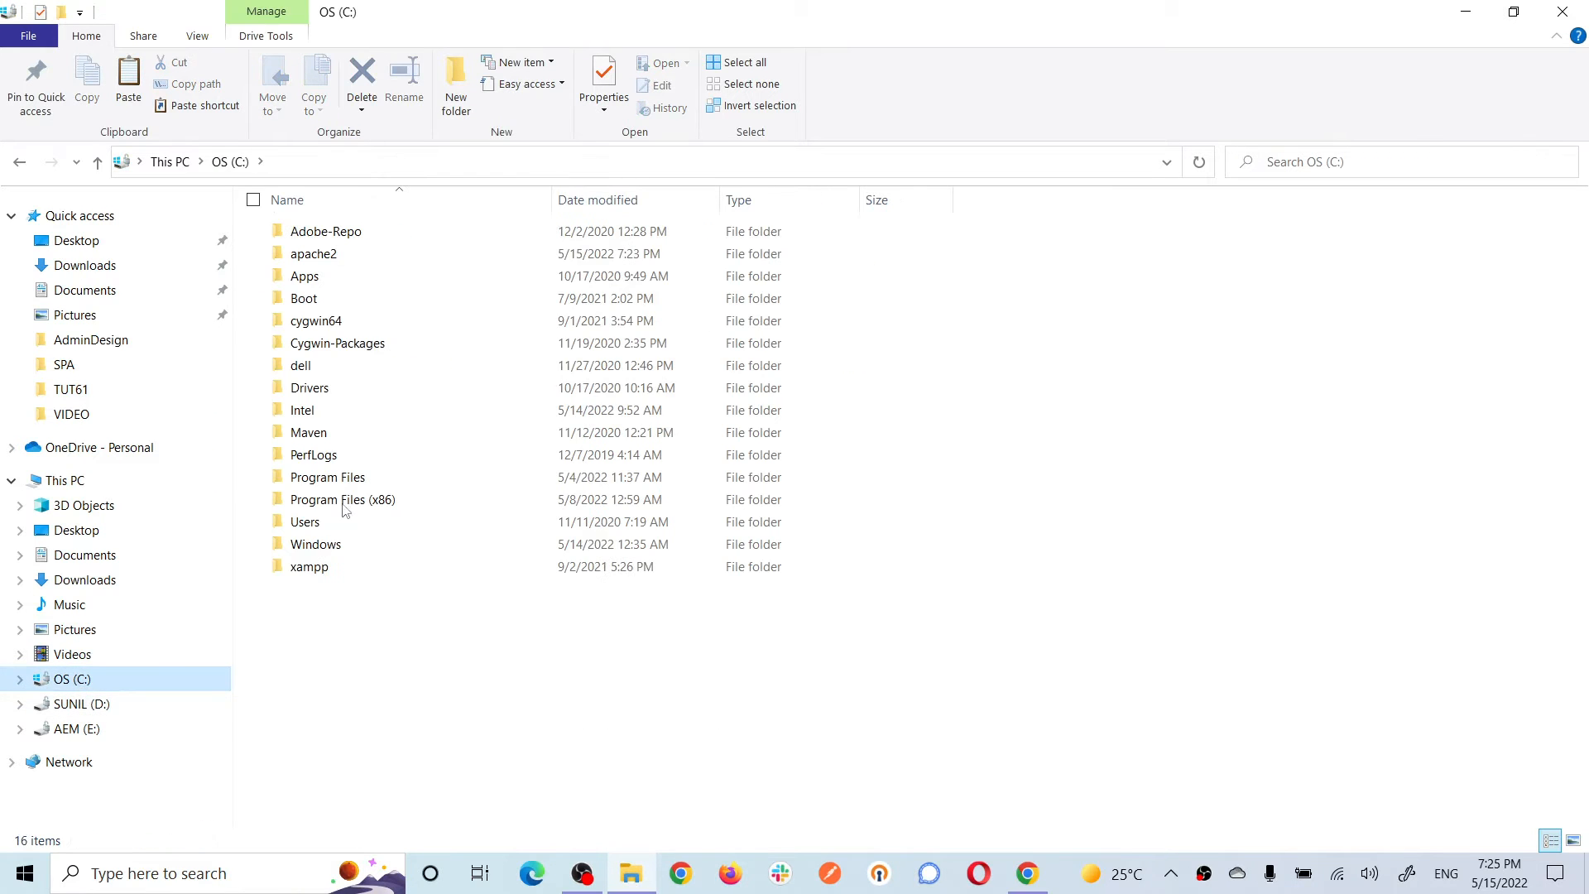
pyautogui.doubleClick(364, 257)
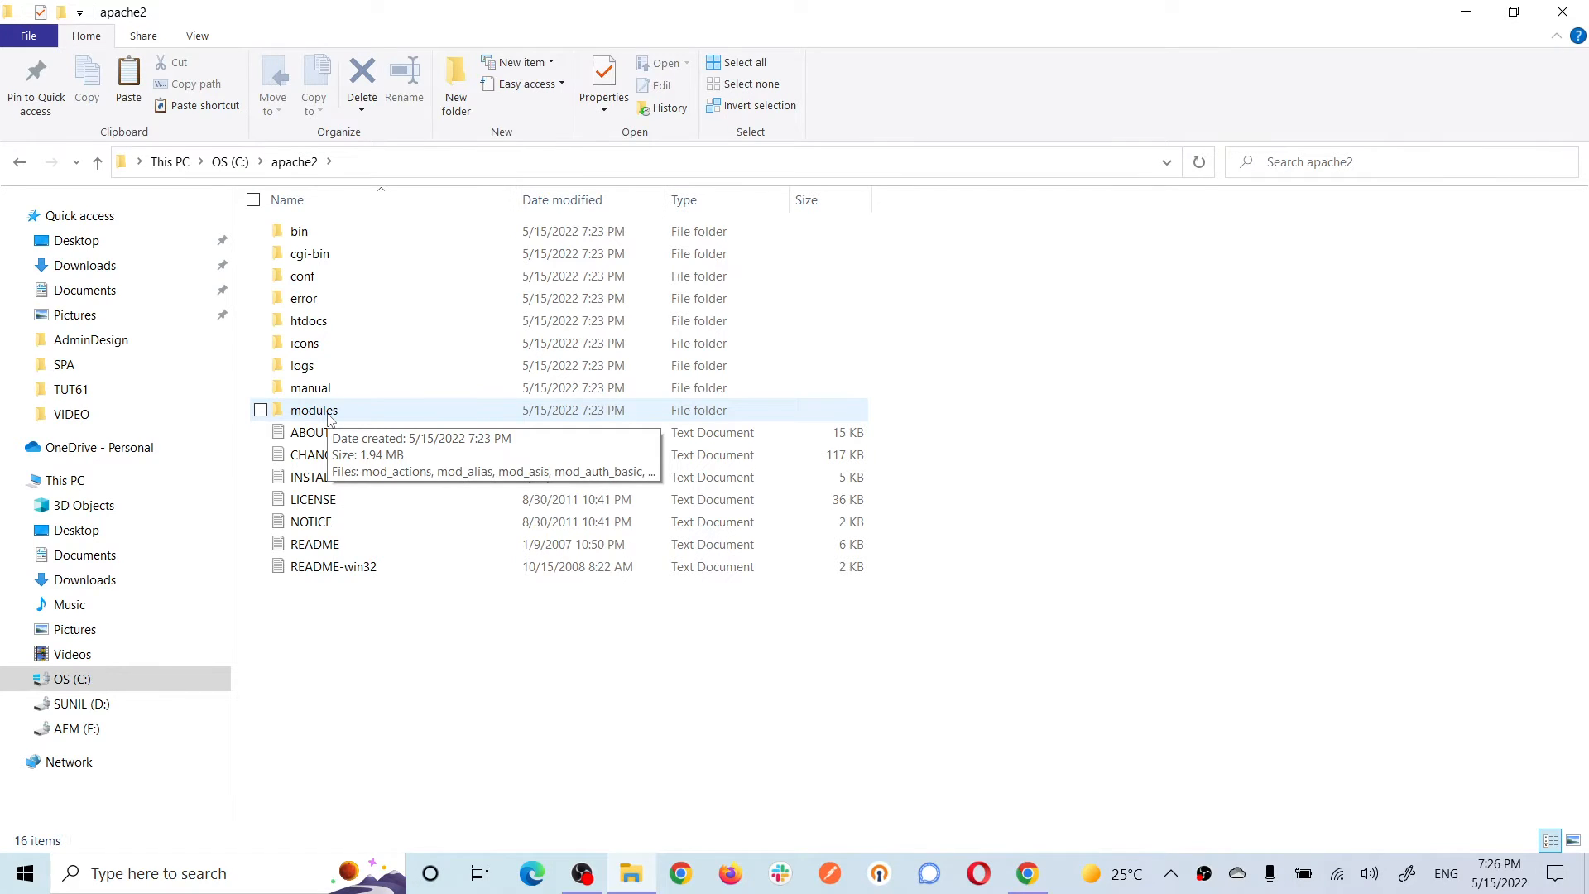
pyautogui.doubleClick(328, 420)
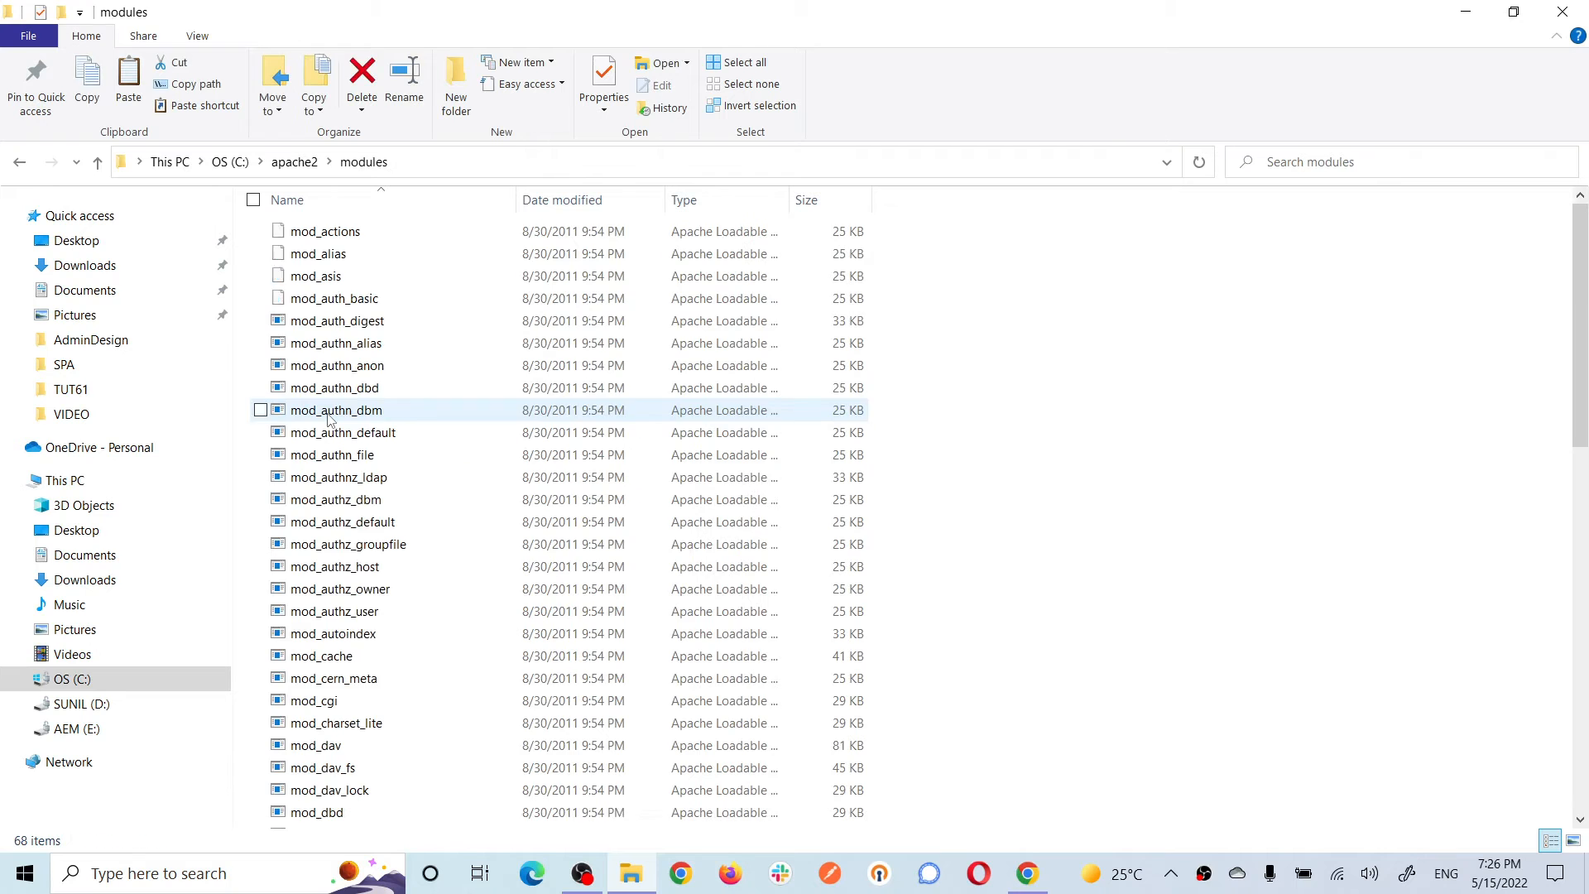
pyautogui.rightClick(953, 263)
pyautogui.click(1033, 409)
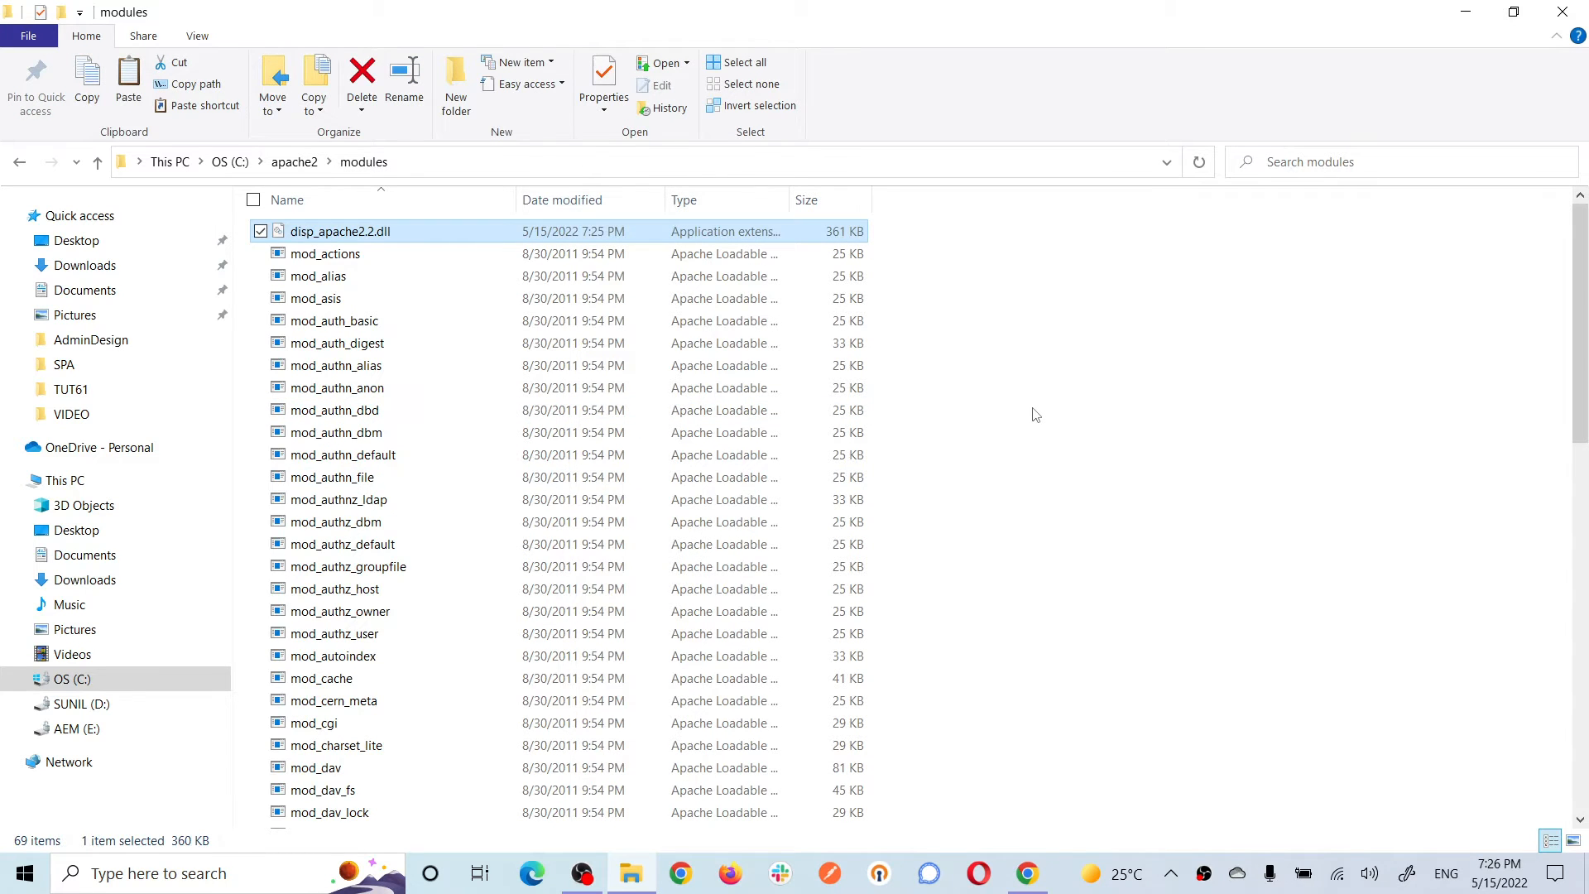
# Step: Open the httpd configuration file from C:\apache2\conf in Notepad++
pyautogui.hotkey('alt', 'Left')
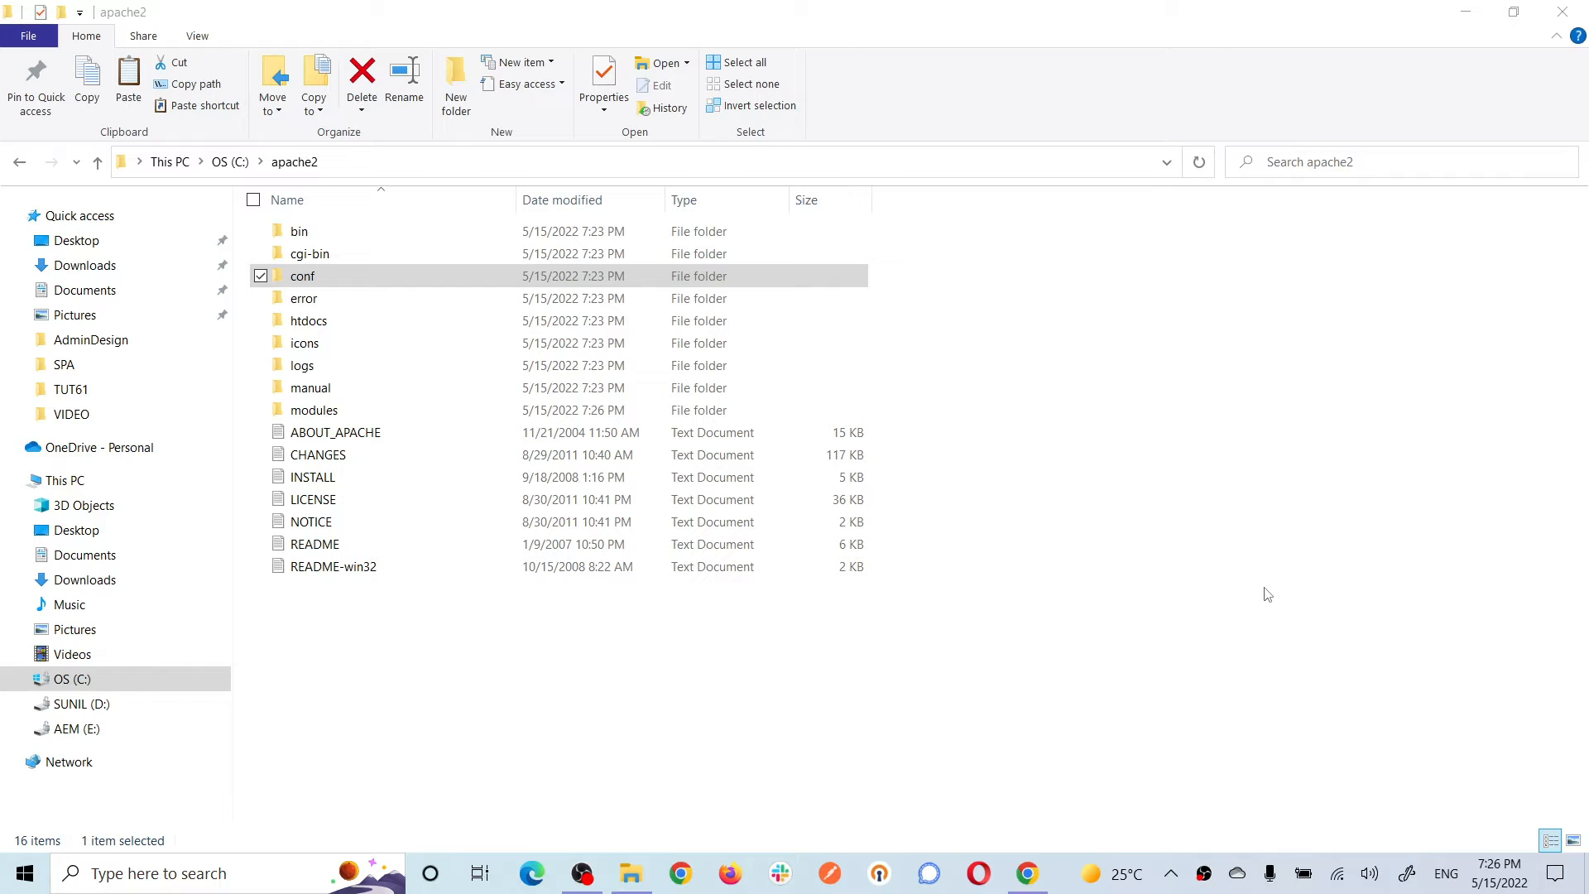
pyautogui.click(358, 277)
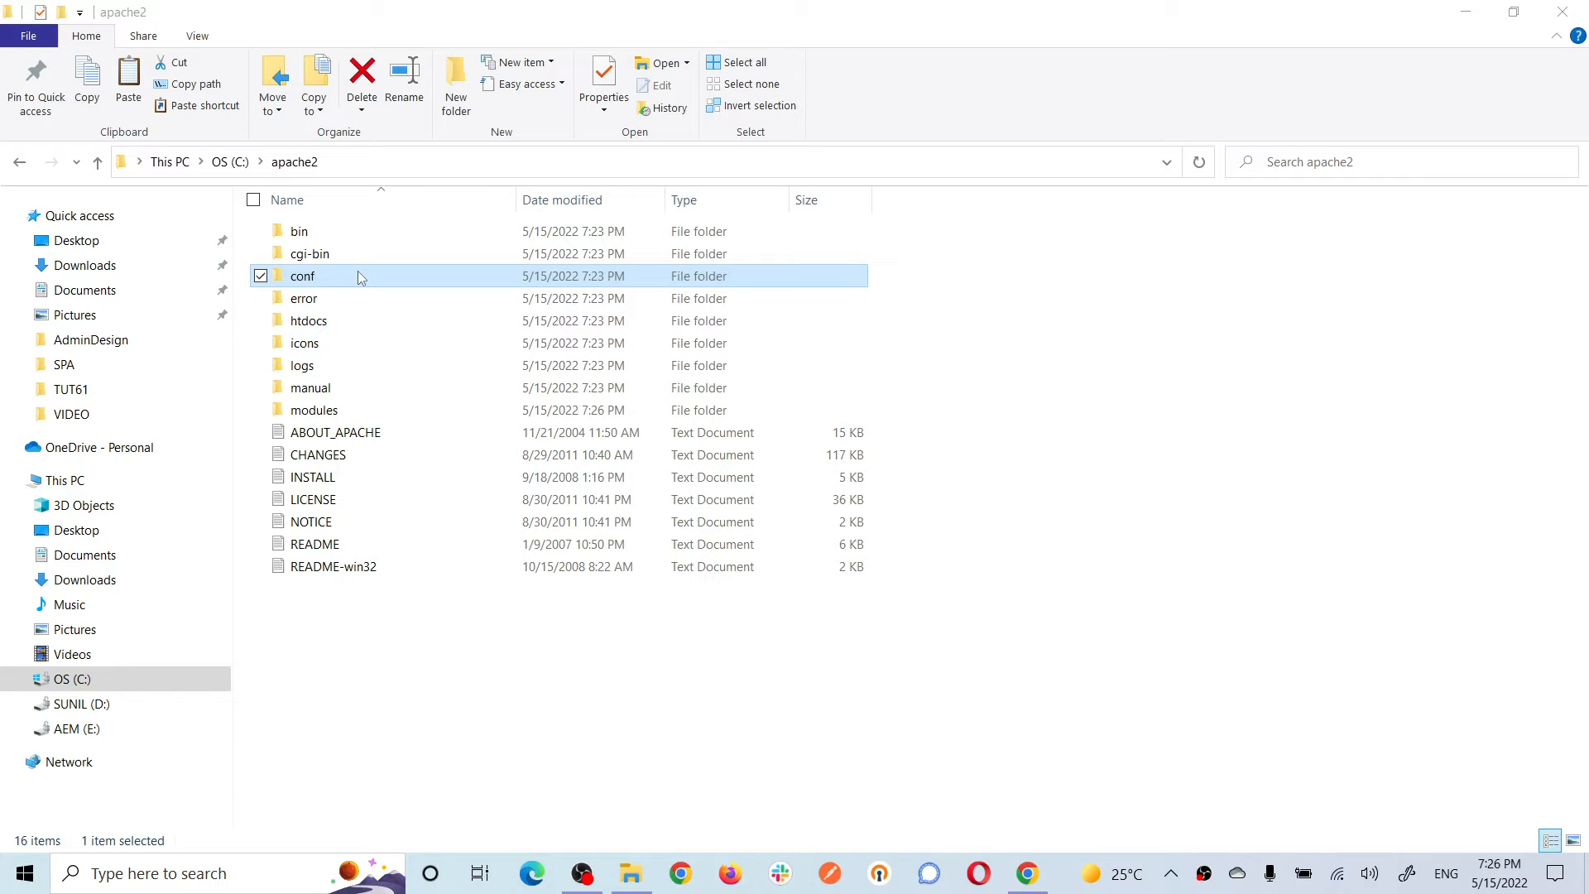
pyautogui.doubleClick(360, 277)
pyautogui.click(333, 306)
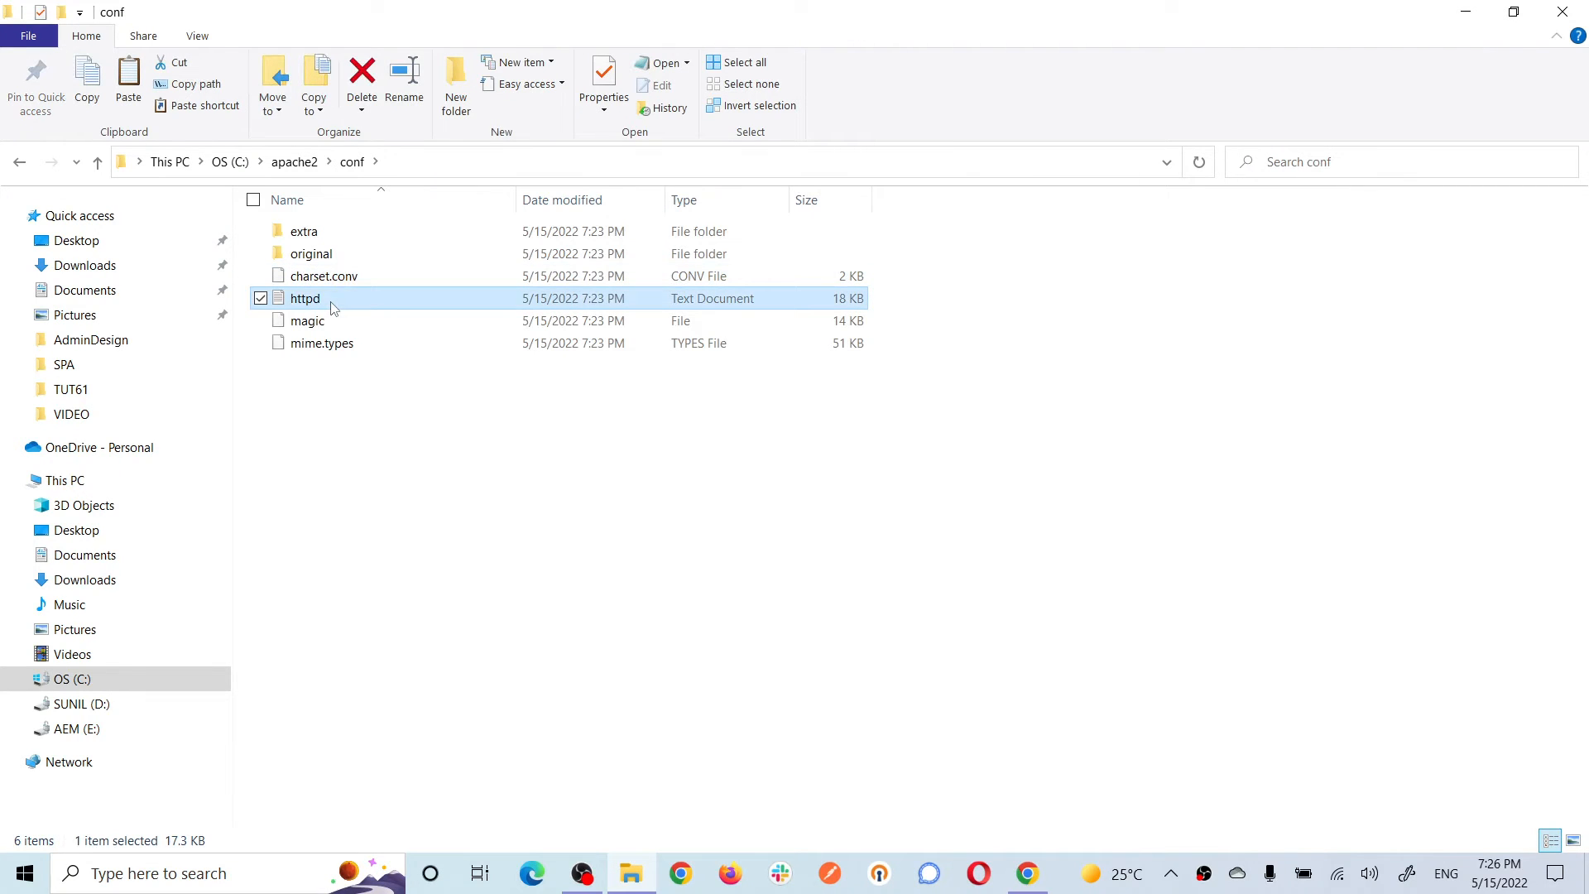
pyautogui.rightClick(333, 306)
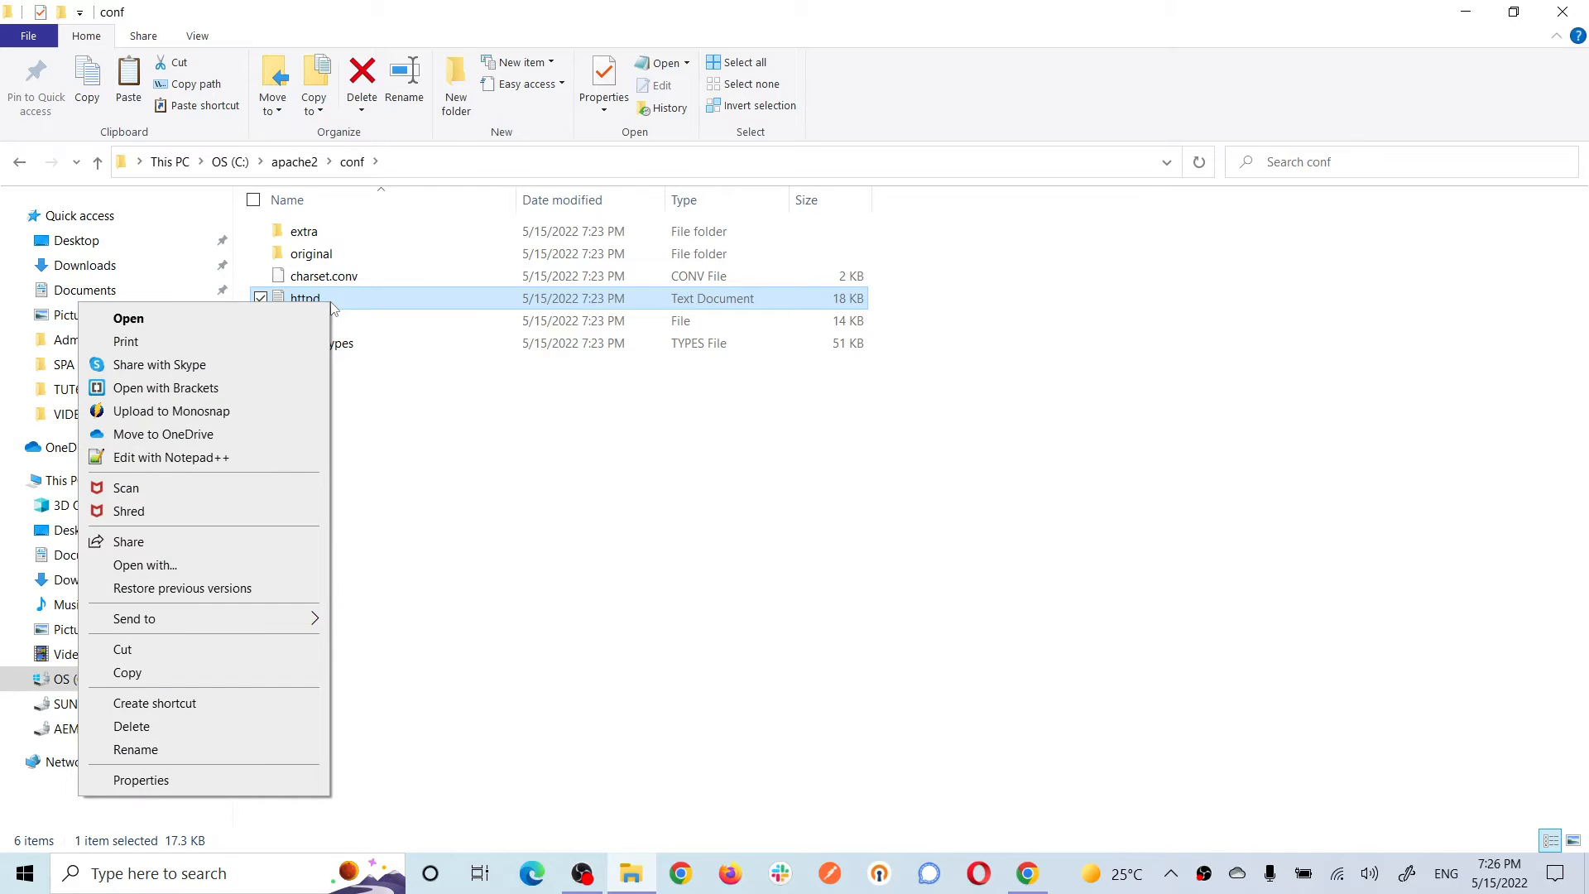
pyautogui.click(227, 459)
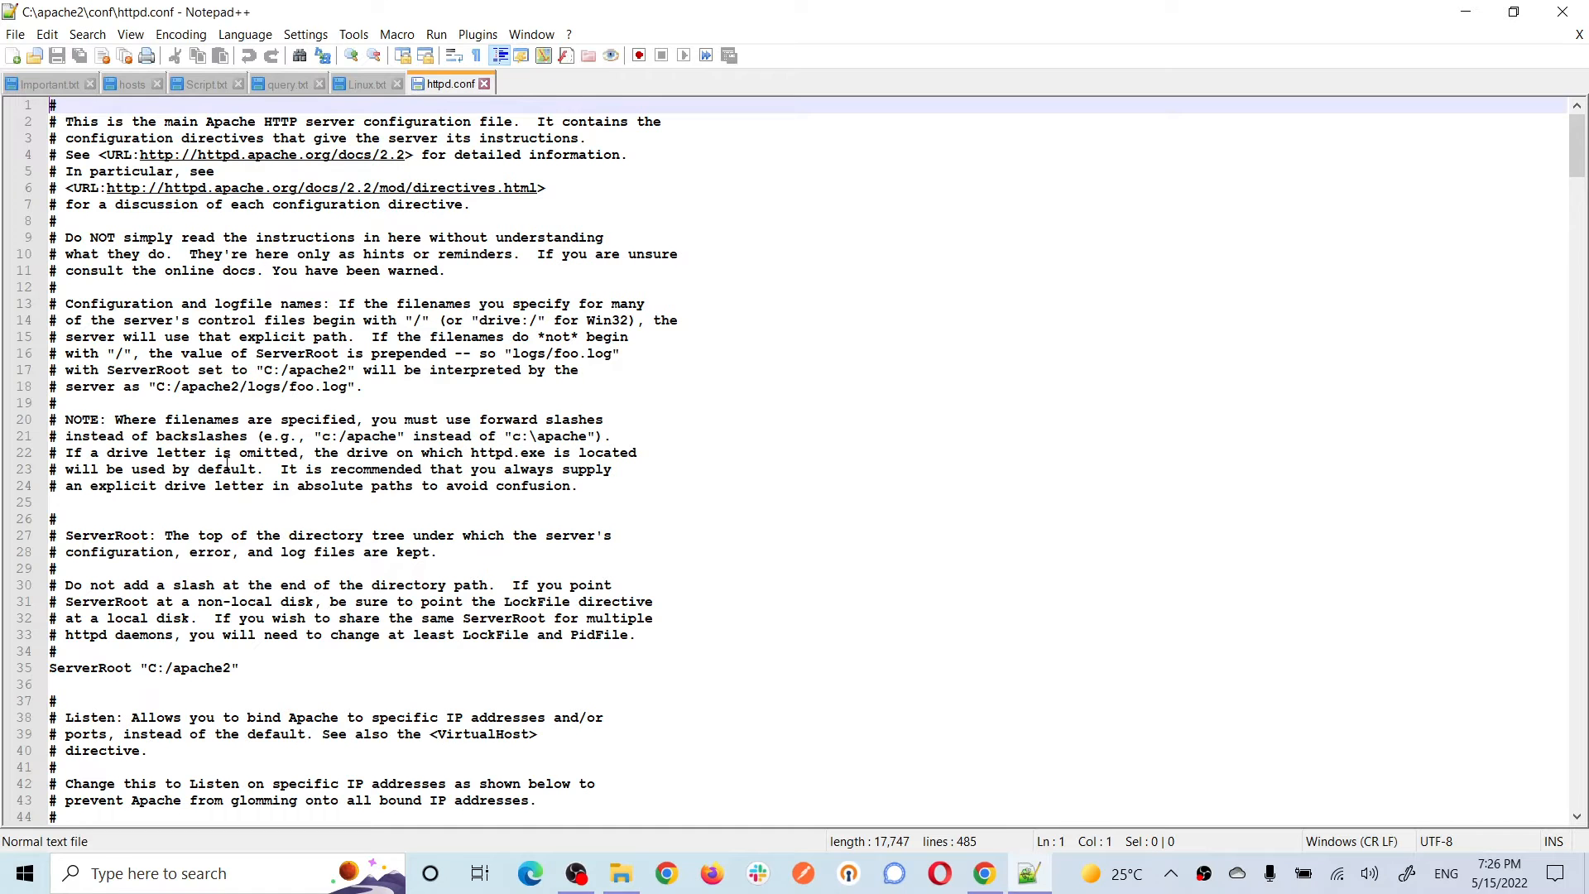
# Step: Review the Listen port directive and the LoadModule entries in httpd.conf
pyautogui.scroll(-3, 375, 420)
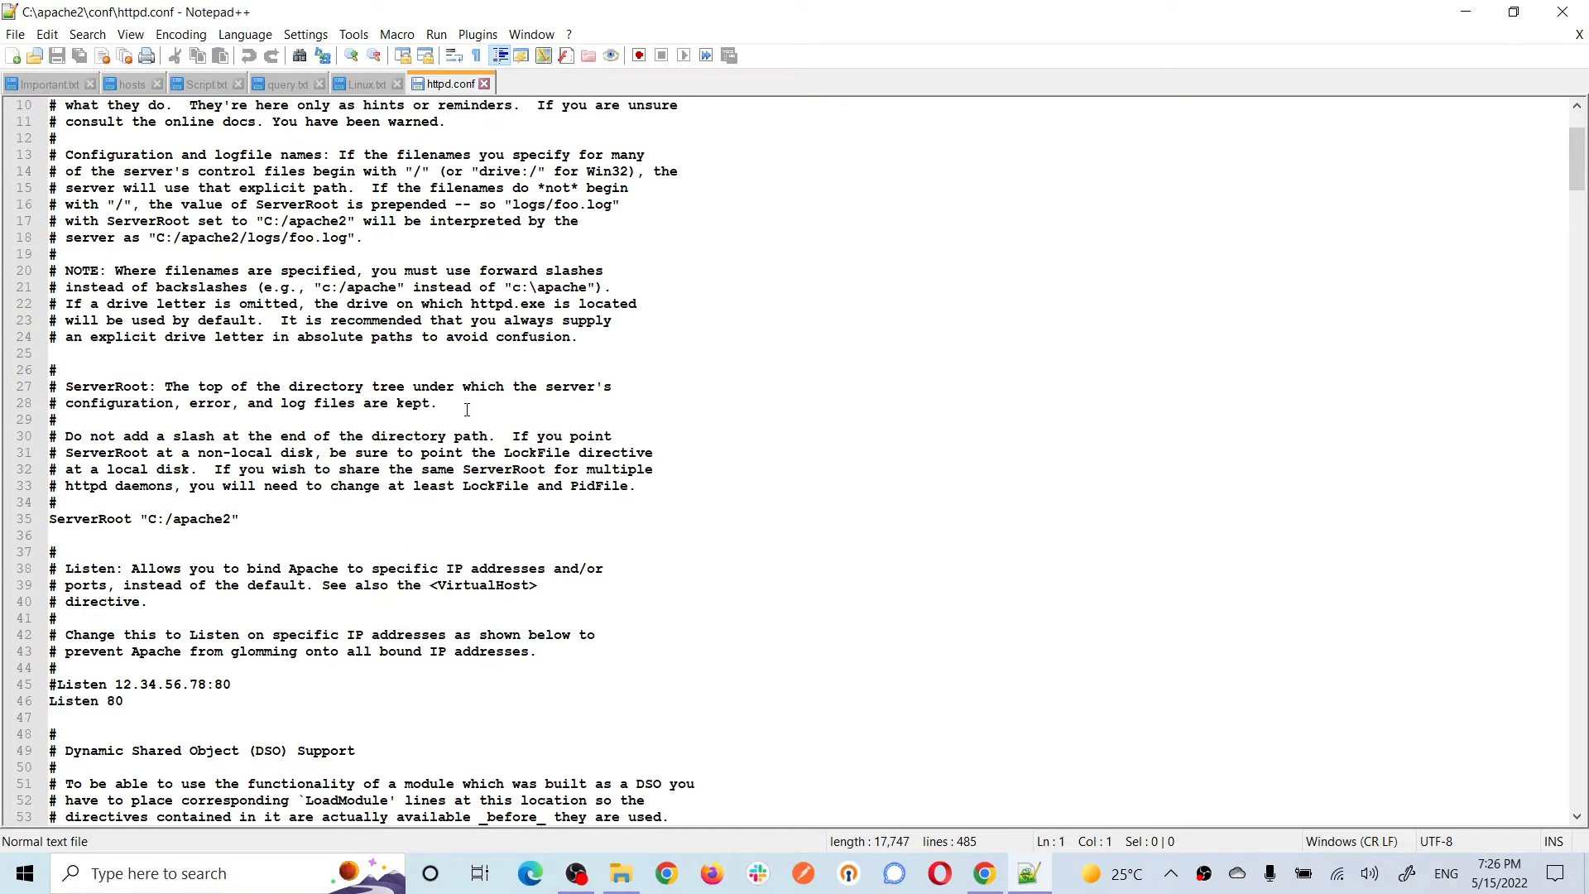
pyautogui.scroll(-2, 467, 410)
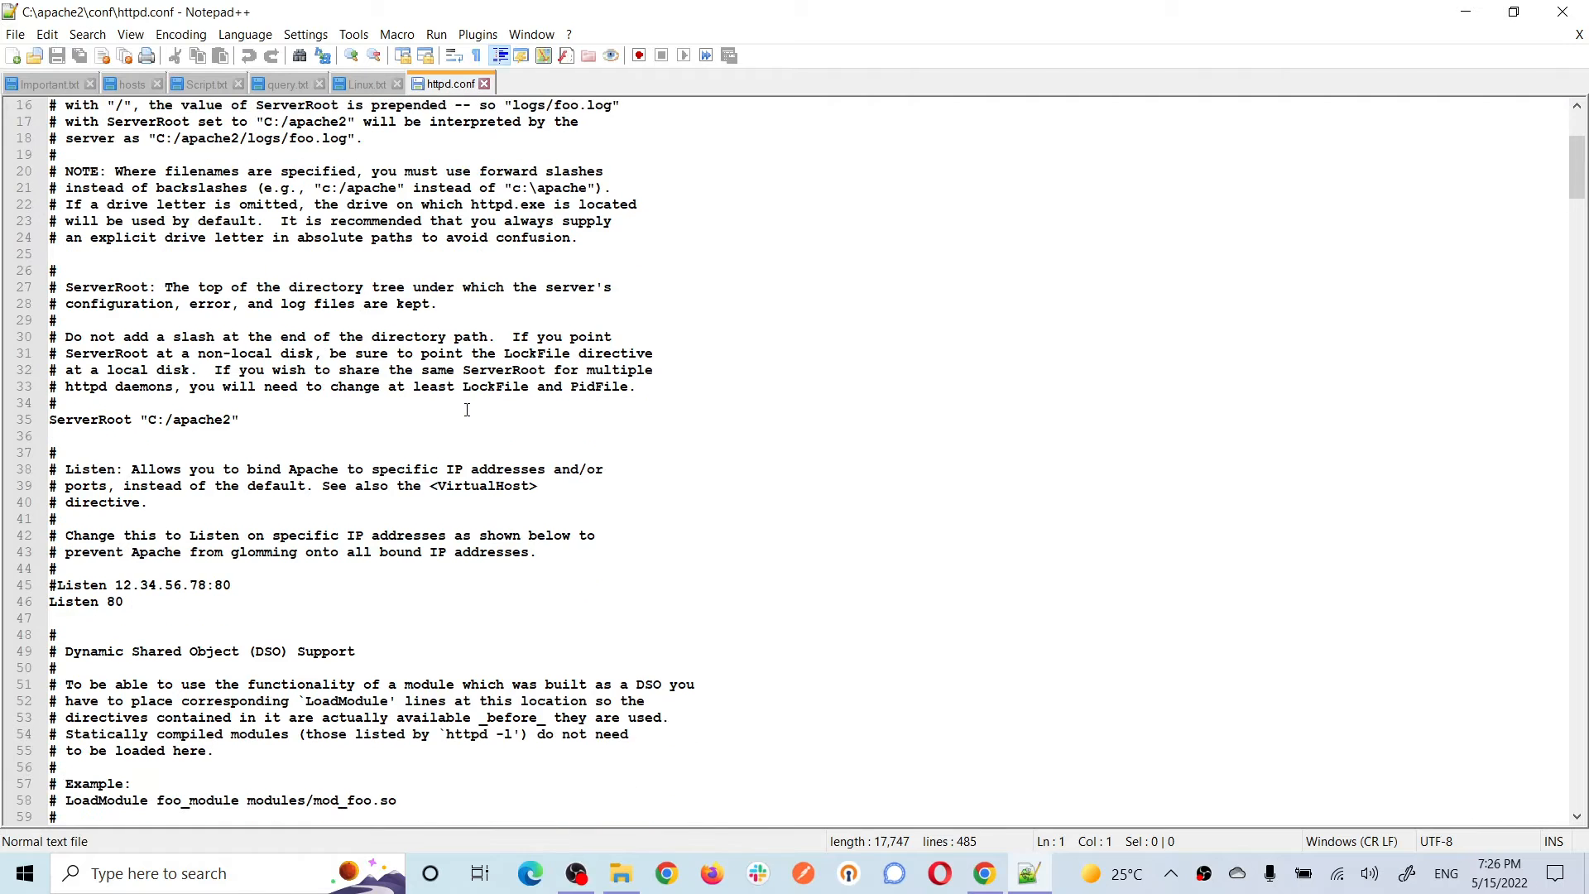
pyautogui.scroll(-1, 467, 410)
pyautogui.moveTo(126, 553); pyautogui.dragTo(47, 555)
pyautogui.scroll(-3, 665, 520)
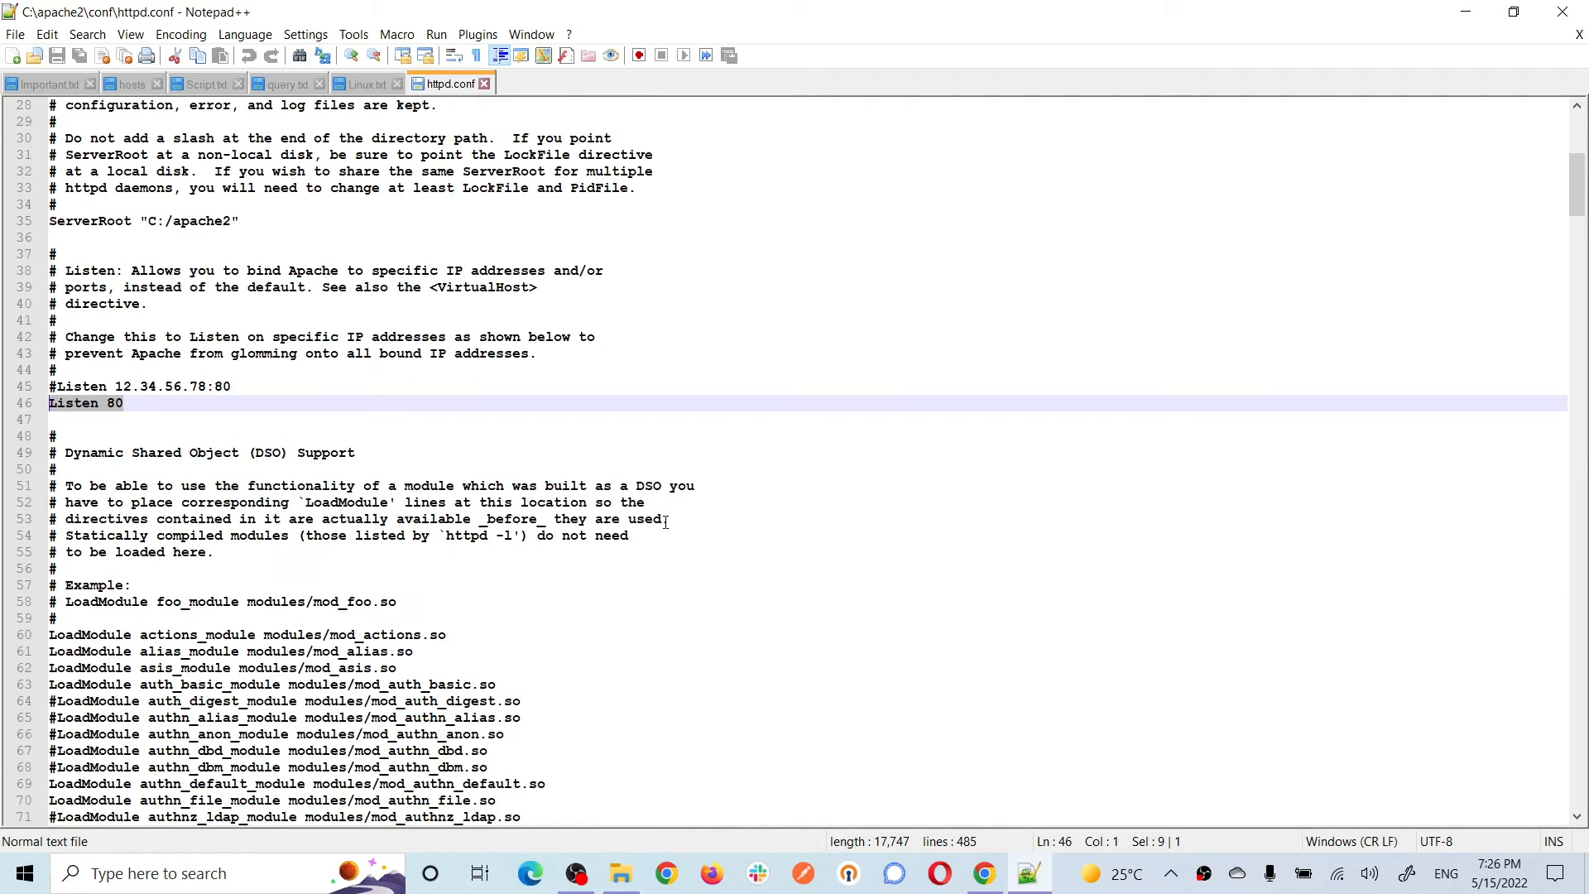
pyautogui.scroll(-3, 666, 521)
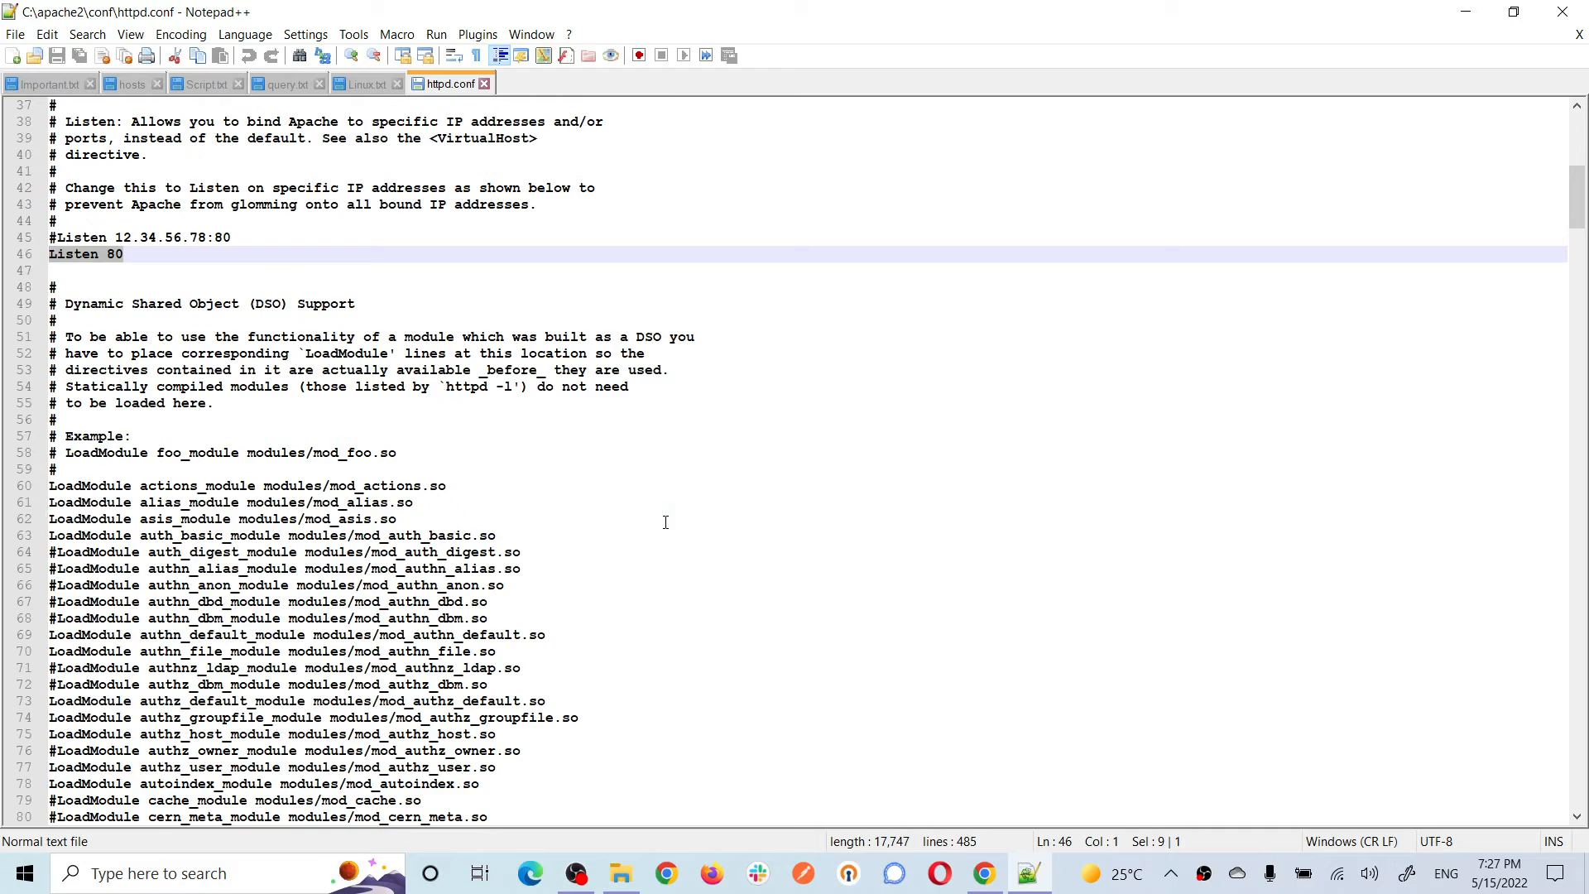
pyautogui.scroll(-5, 666, 521)
pyautogui.moveTo(501, 539); pyautogui.dragTo(33, 423)
# Step: Add the line LoadModule dispatcher_module modules/disp_apache2.2.dll after the vhost_alias_module entry and save httpd.conf
pyautogui.scroll(-4, 640, 472)
pyautogui.scroll(-12, 640, 472)
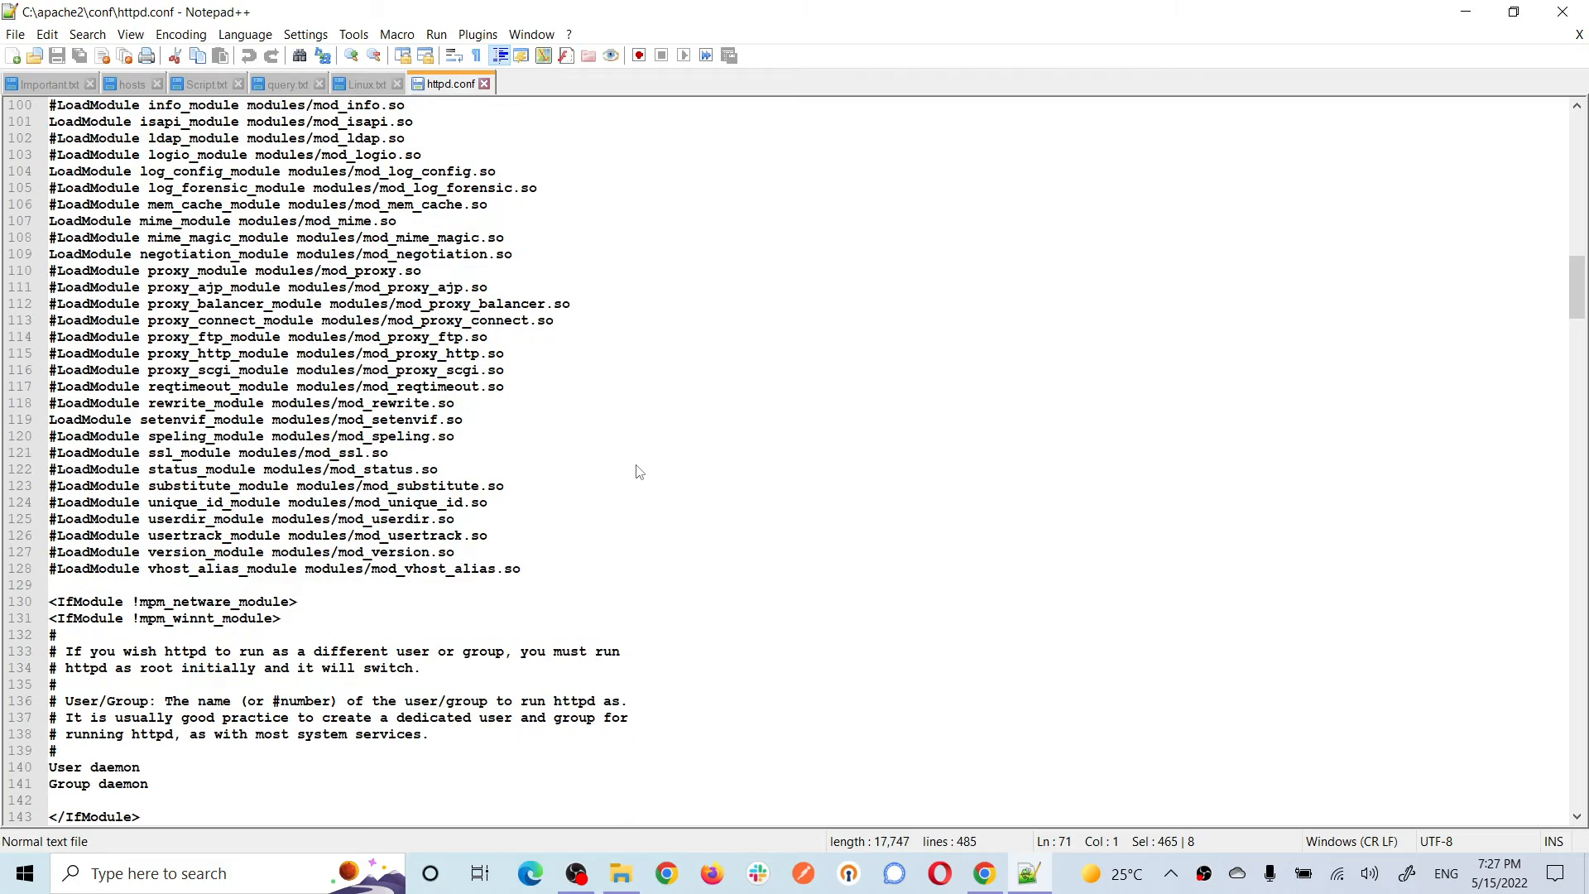
pyautogui.click(542, 566)
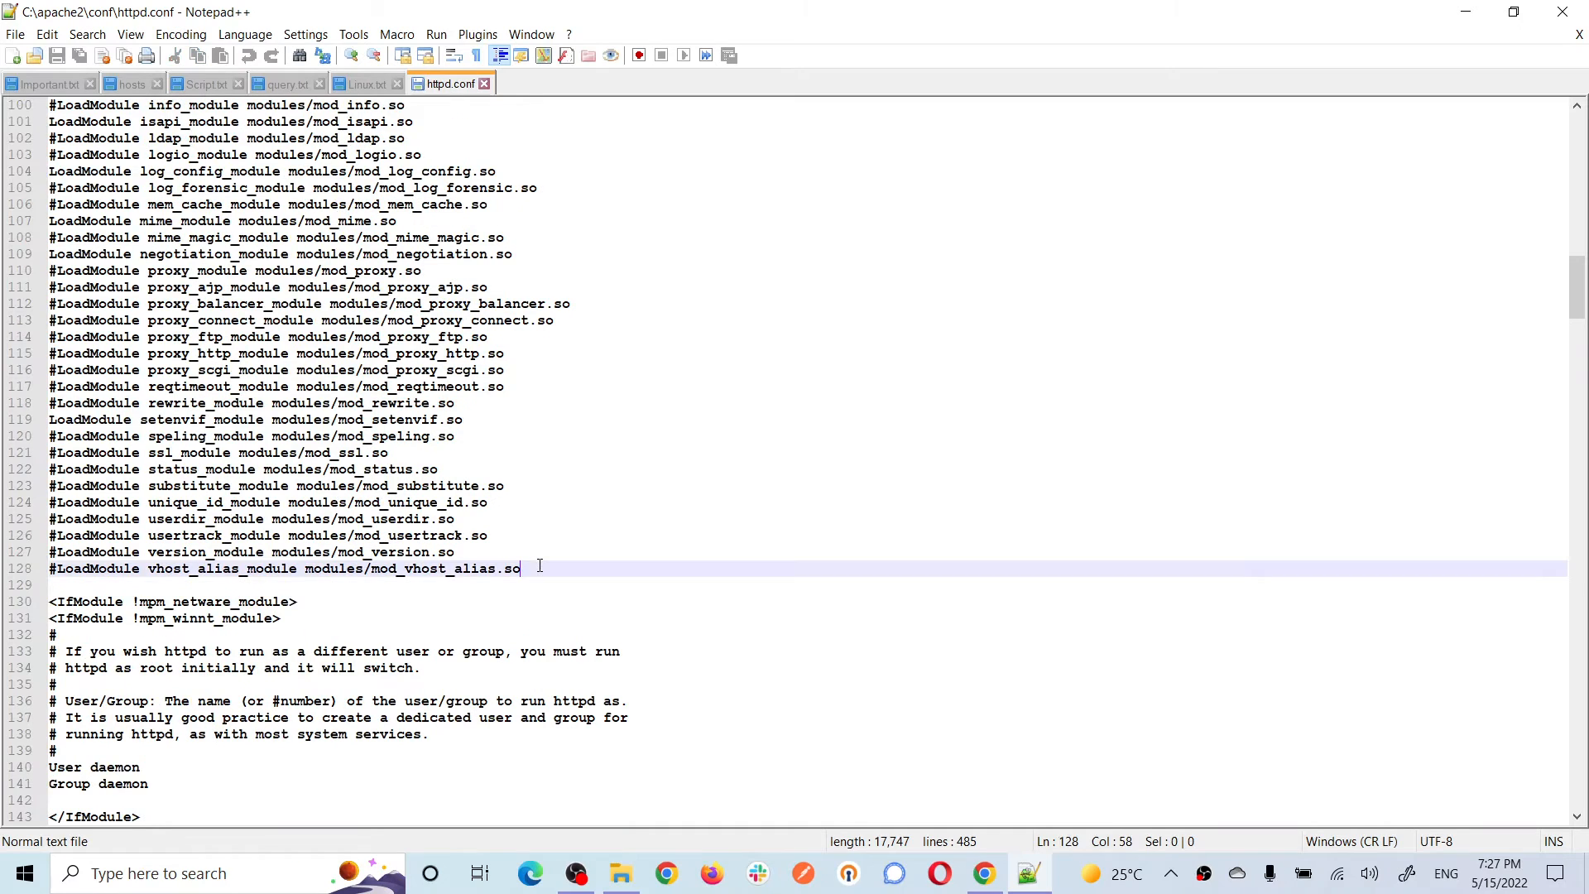
pyautogui.press('Return')
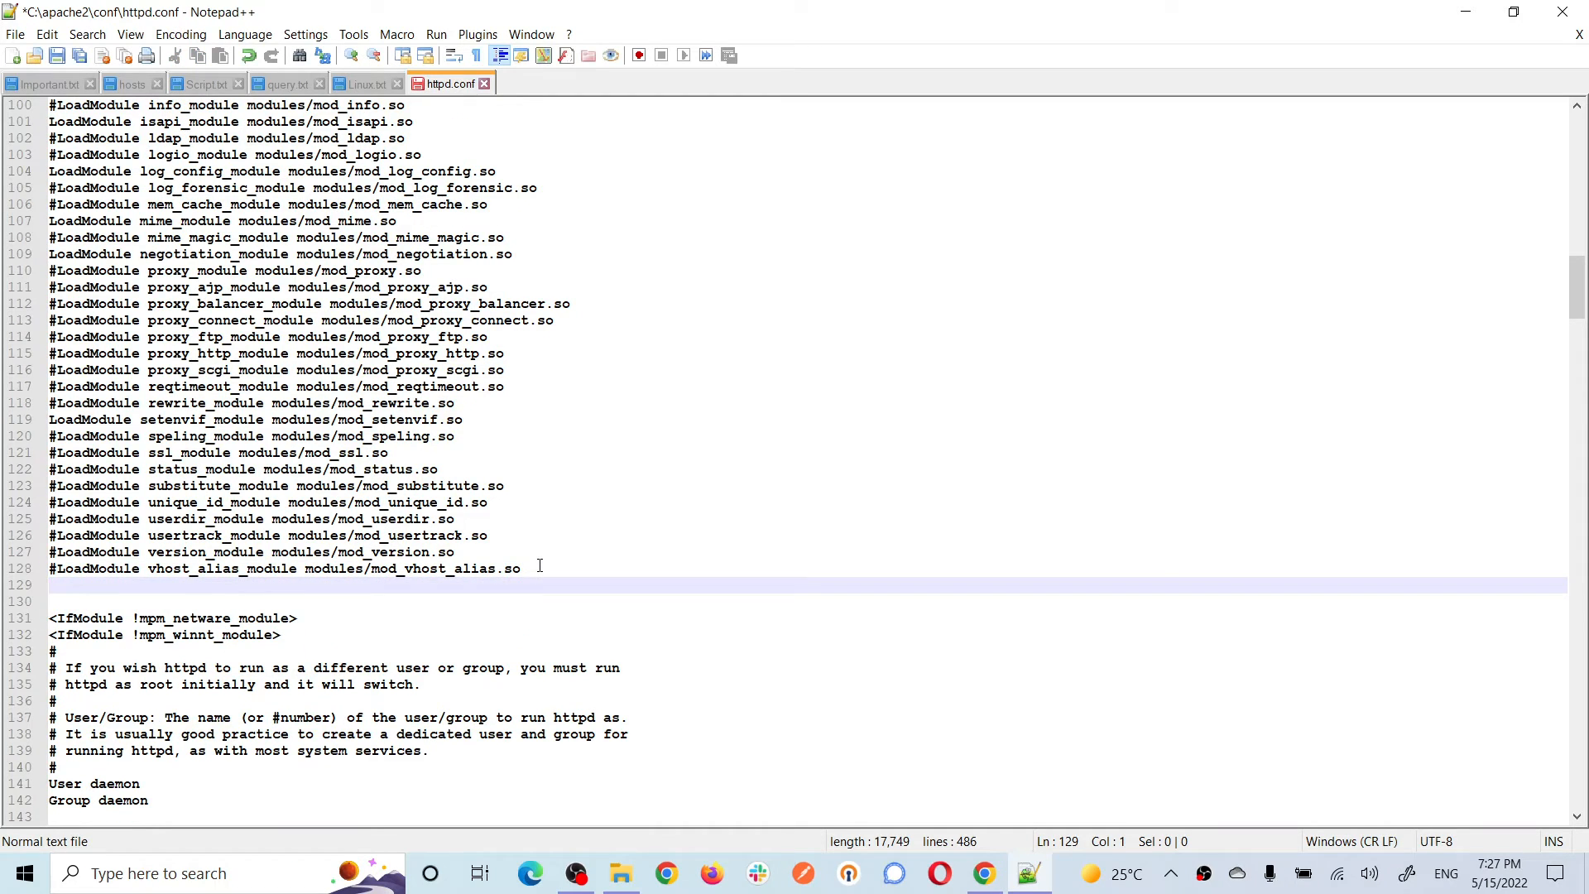
pyautogui.hotkey('ctrl', 'v')
pyautogui.hotkey('shift', 'Right')
pyautogui.hotkey('shift', 'Right')
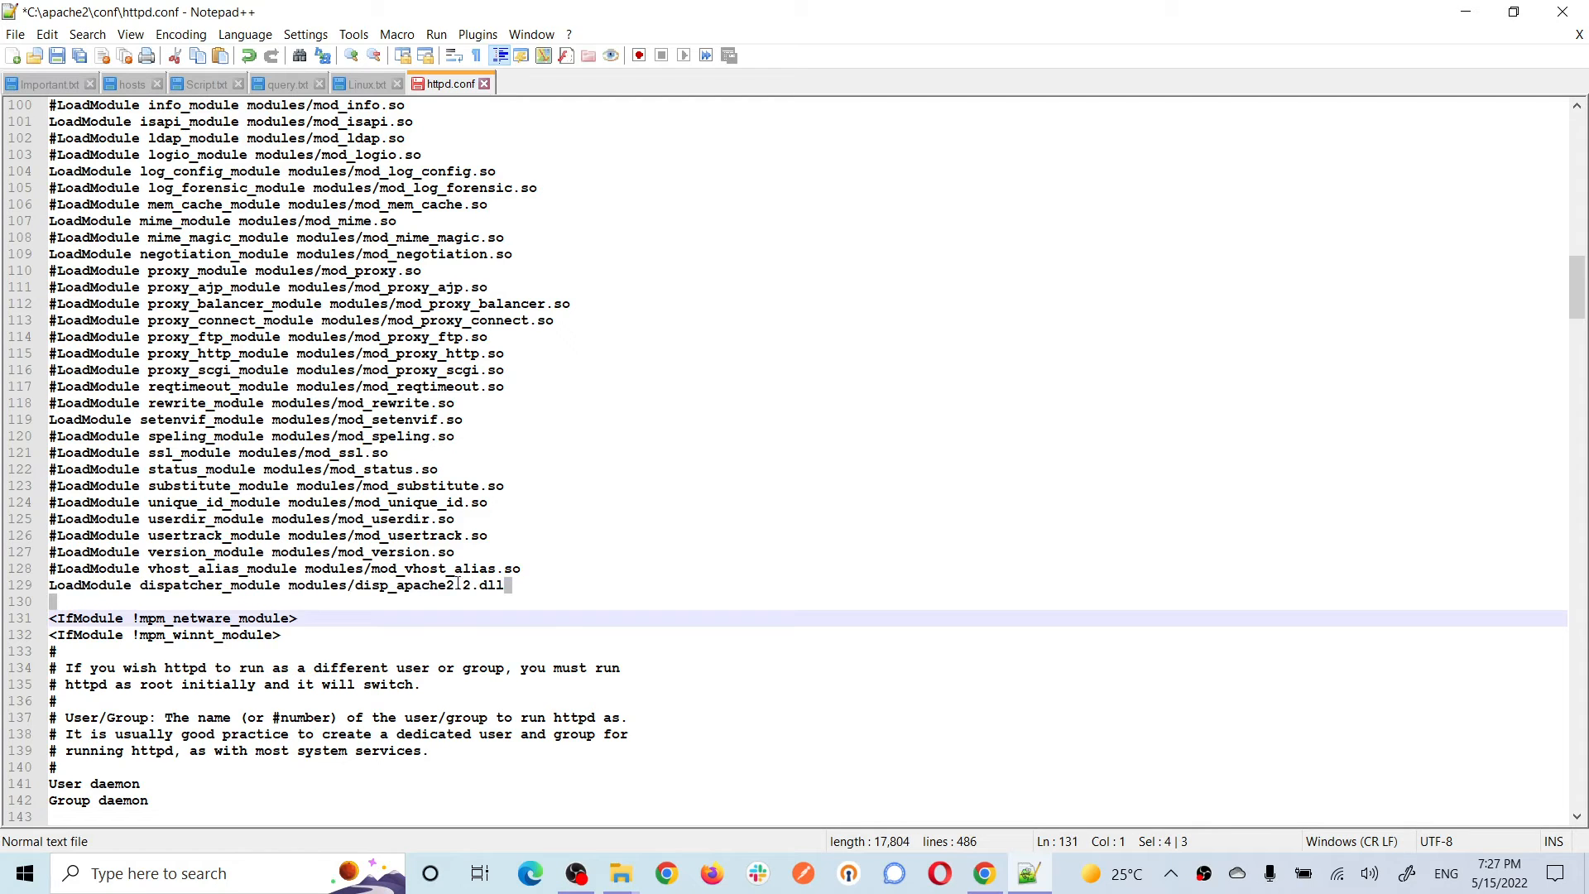
pyautogui.moveTo(528, 589); pyautogui.dragTo(46, 593)
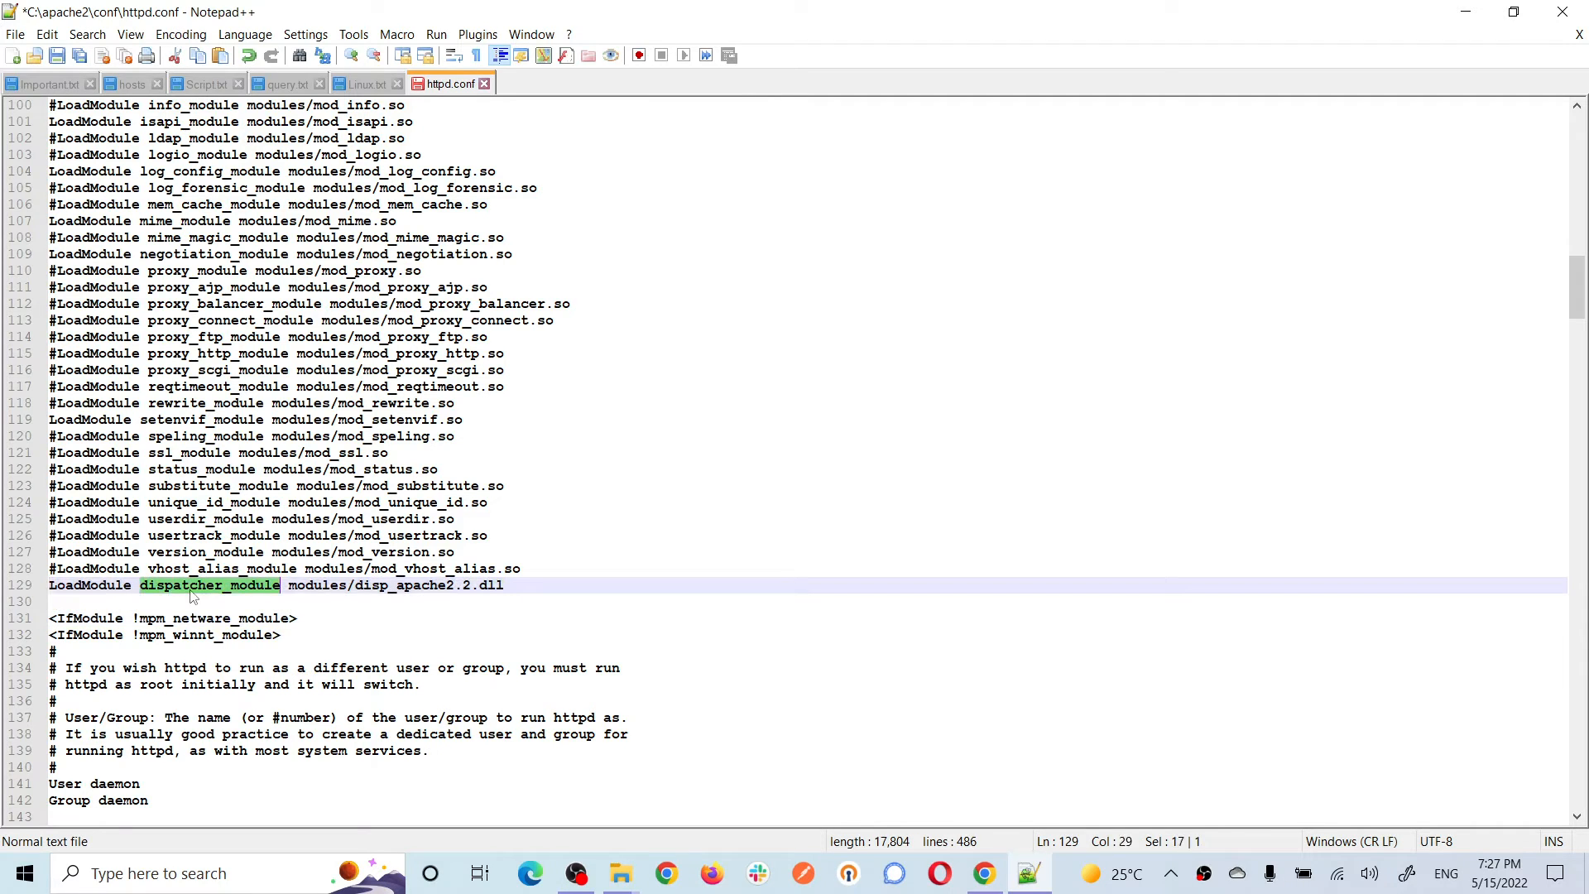
pyautogui.doubleClick(316, 586)
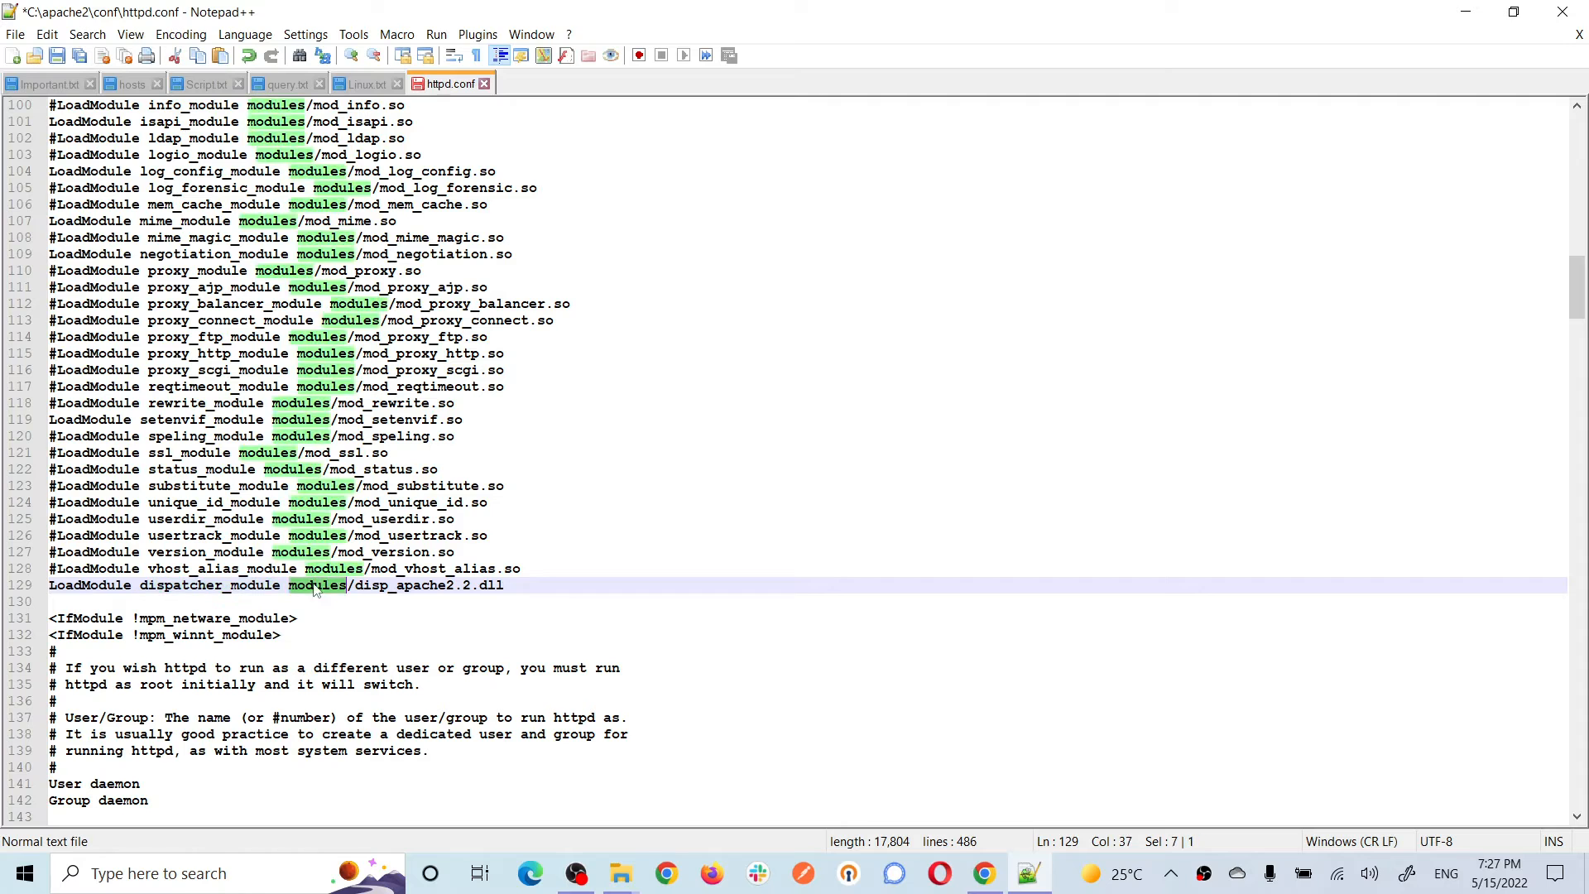
pyautogui.click(355, 586)
pyautogui.hotkey('ctrl', 's')
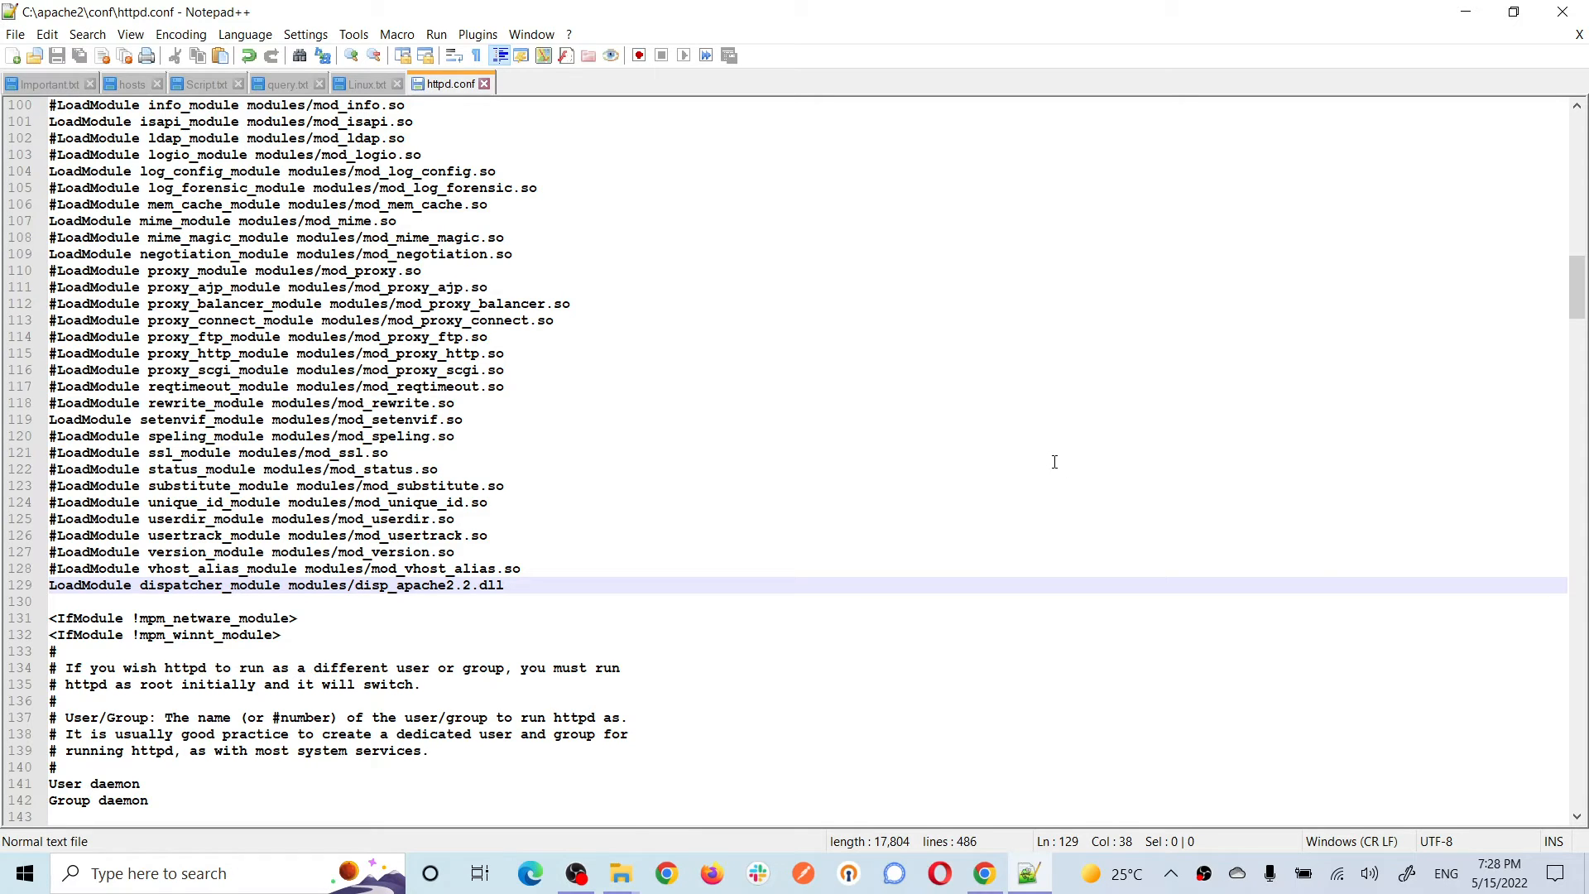
# Step: Restart the Apache2.2 service through the Apache monitor and recheck its status
pyautogui.click(1172, 883)
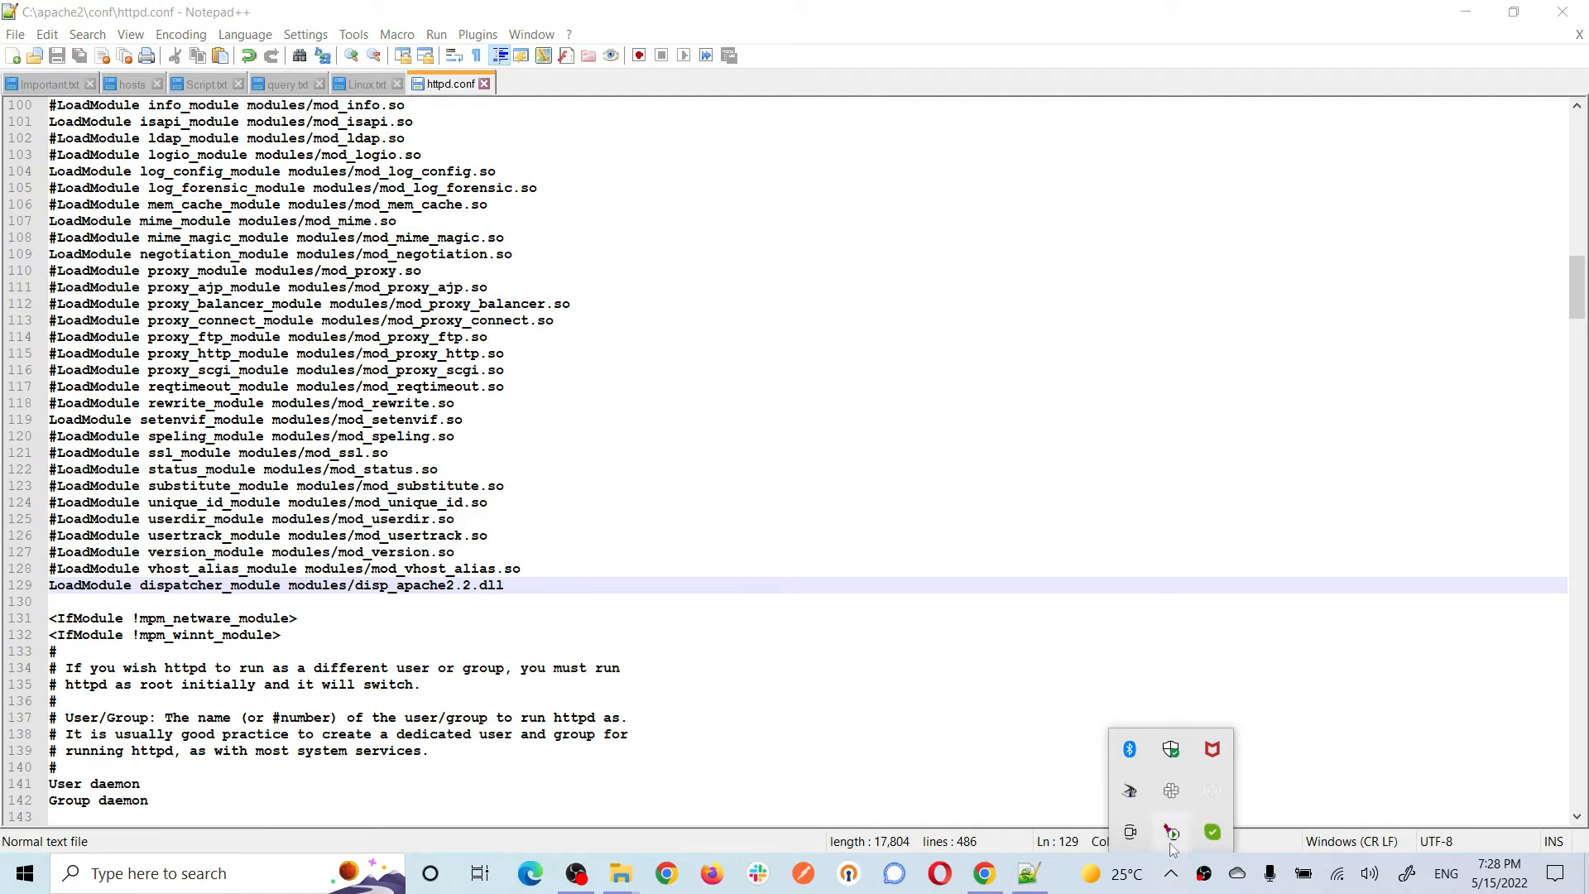
pyautogui.click(1172, 837)
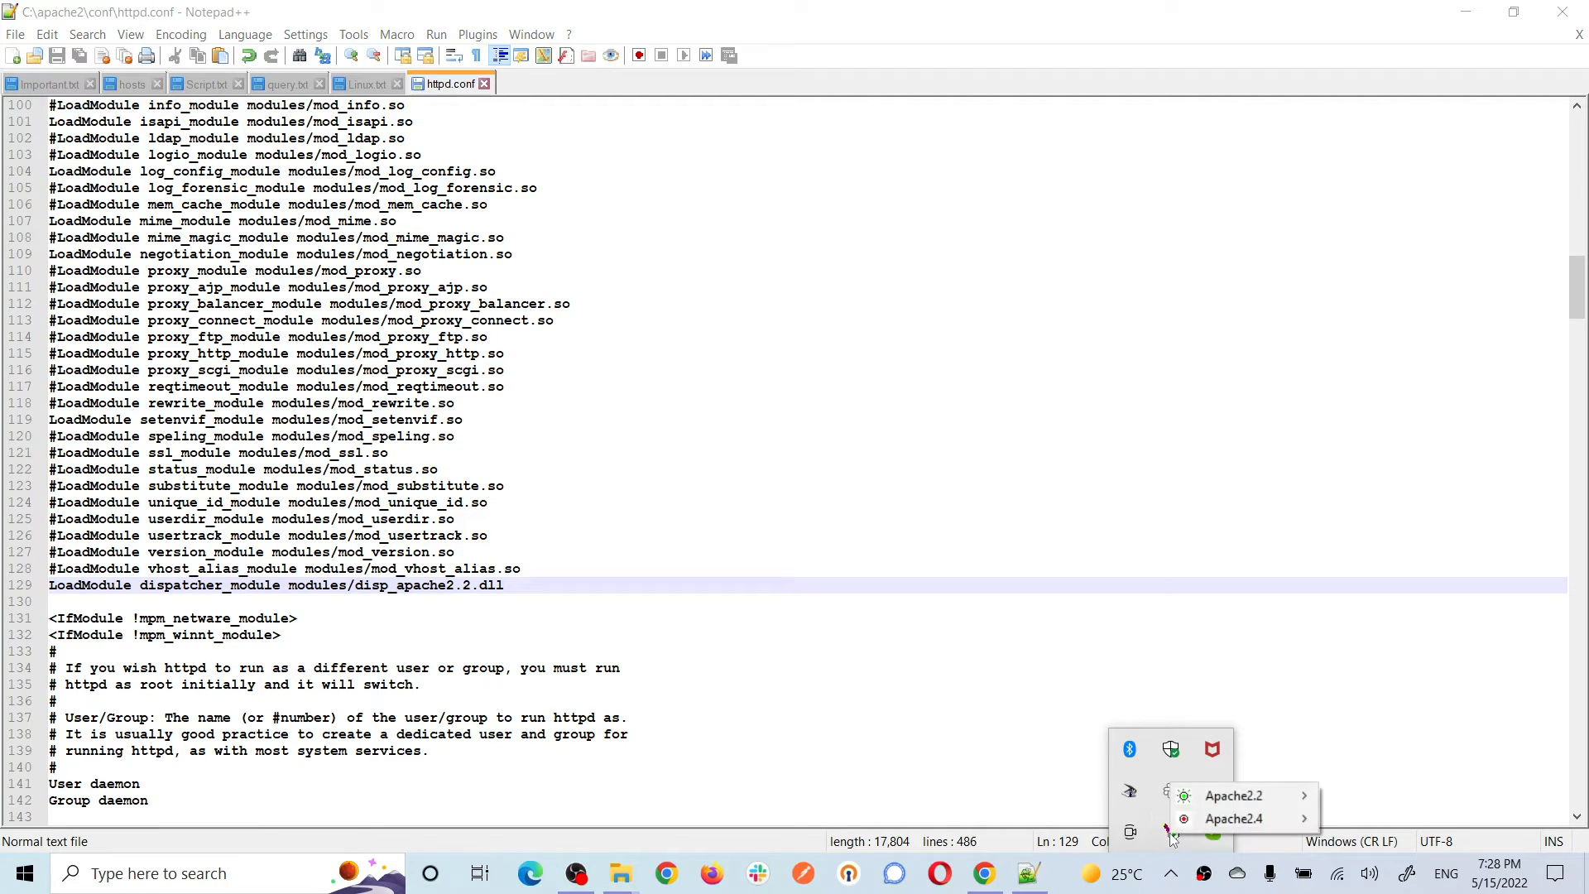
pyautogui.moveTo(1252, 797)
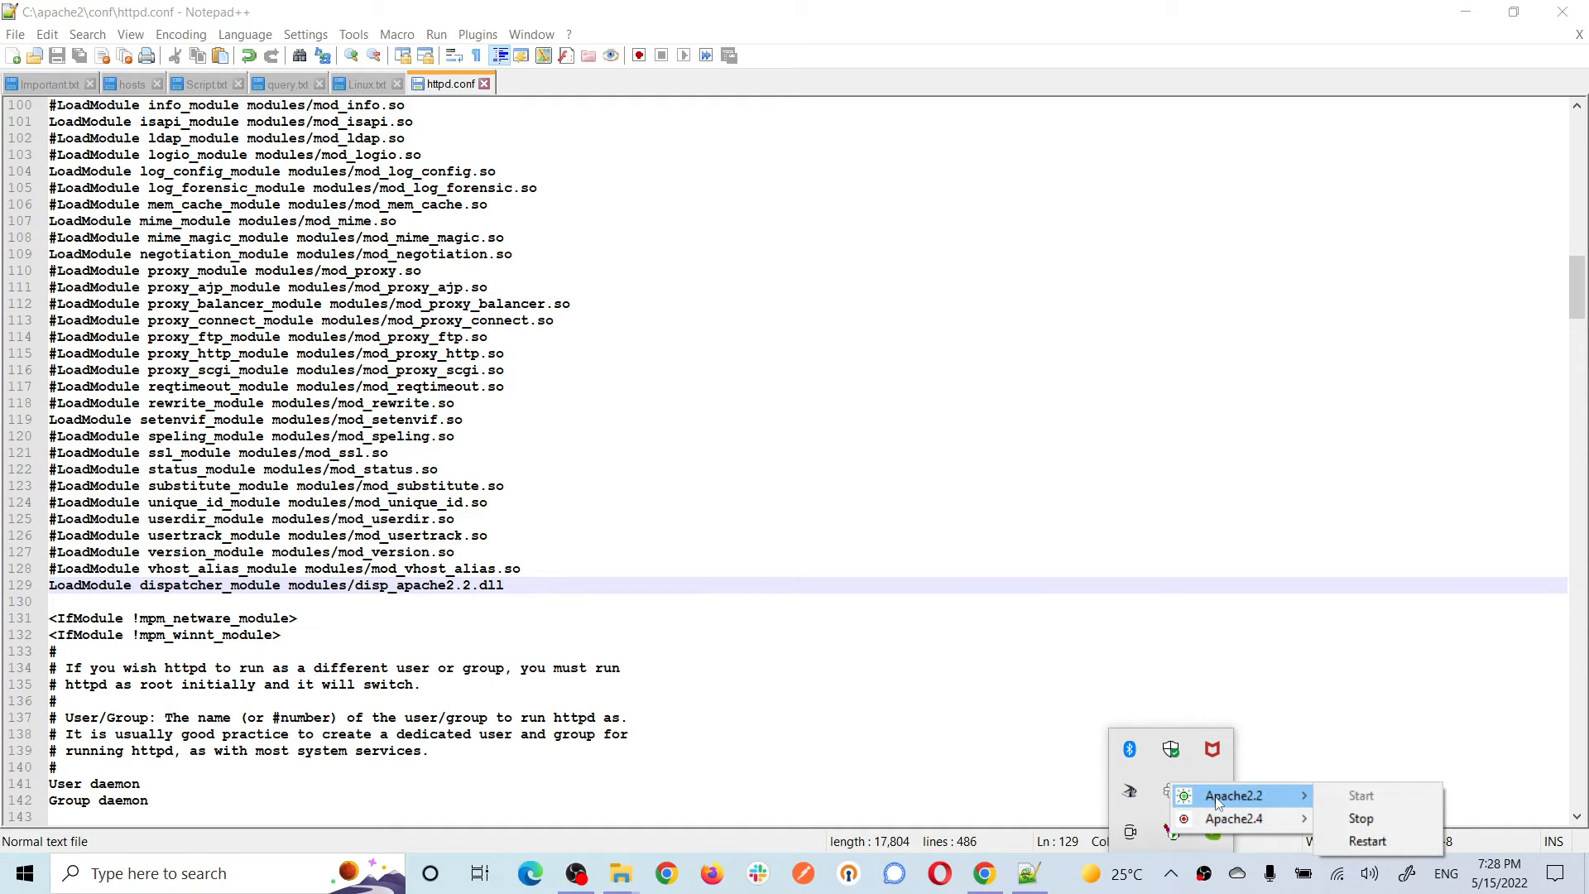
pyautogui.click(1368, 846)
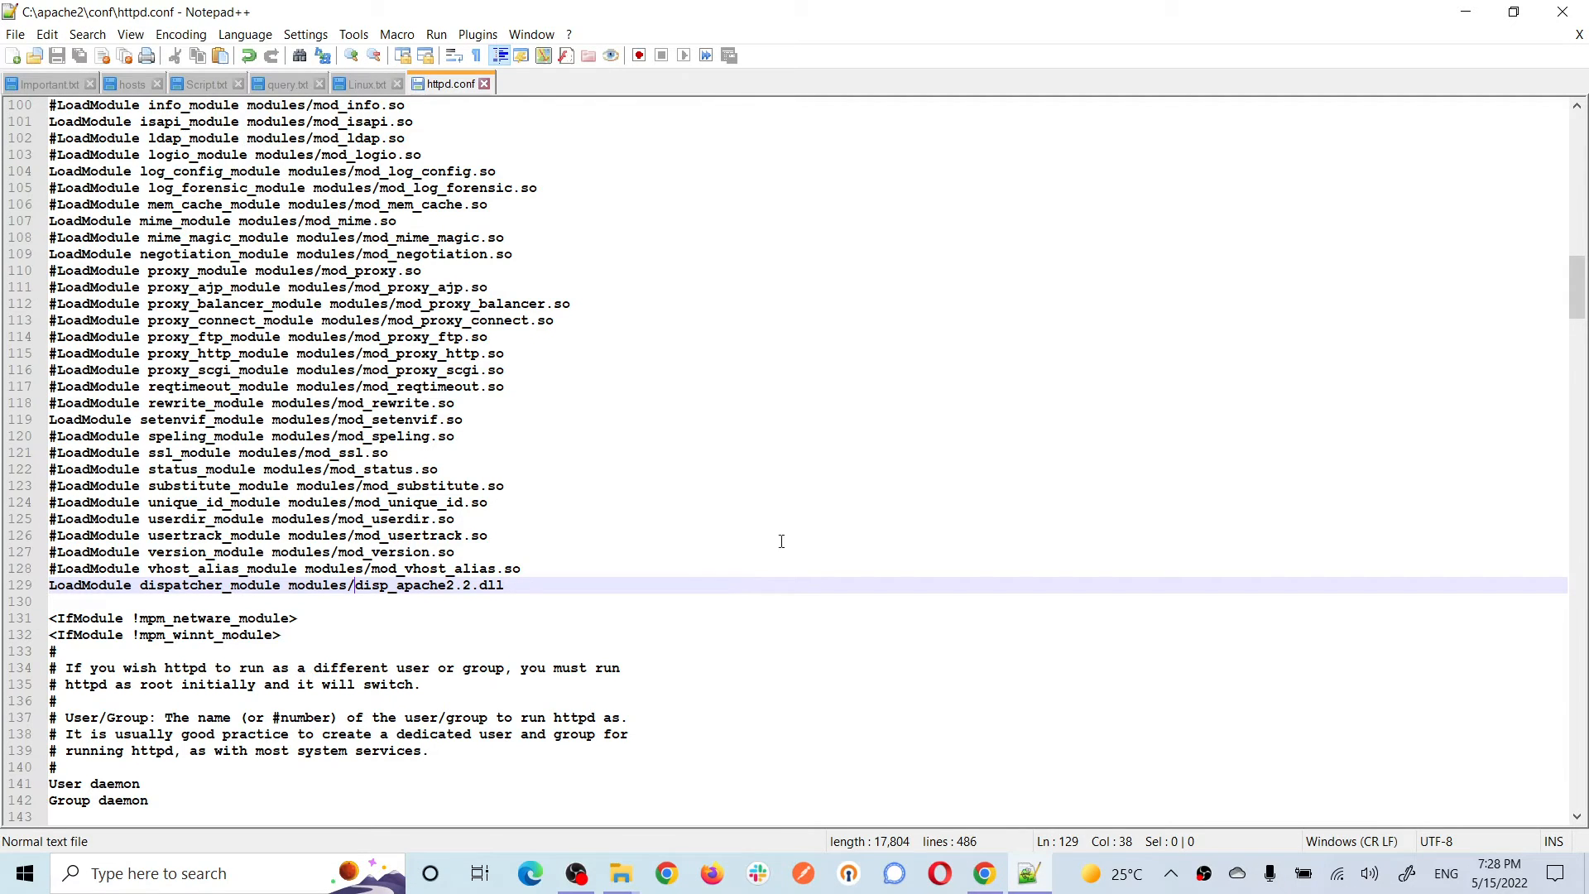
pyautogui.click(1171, 873)
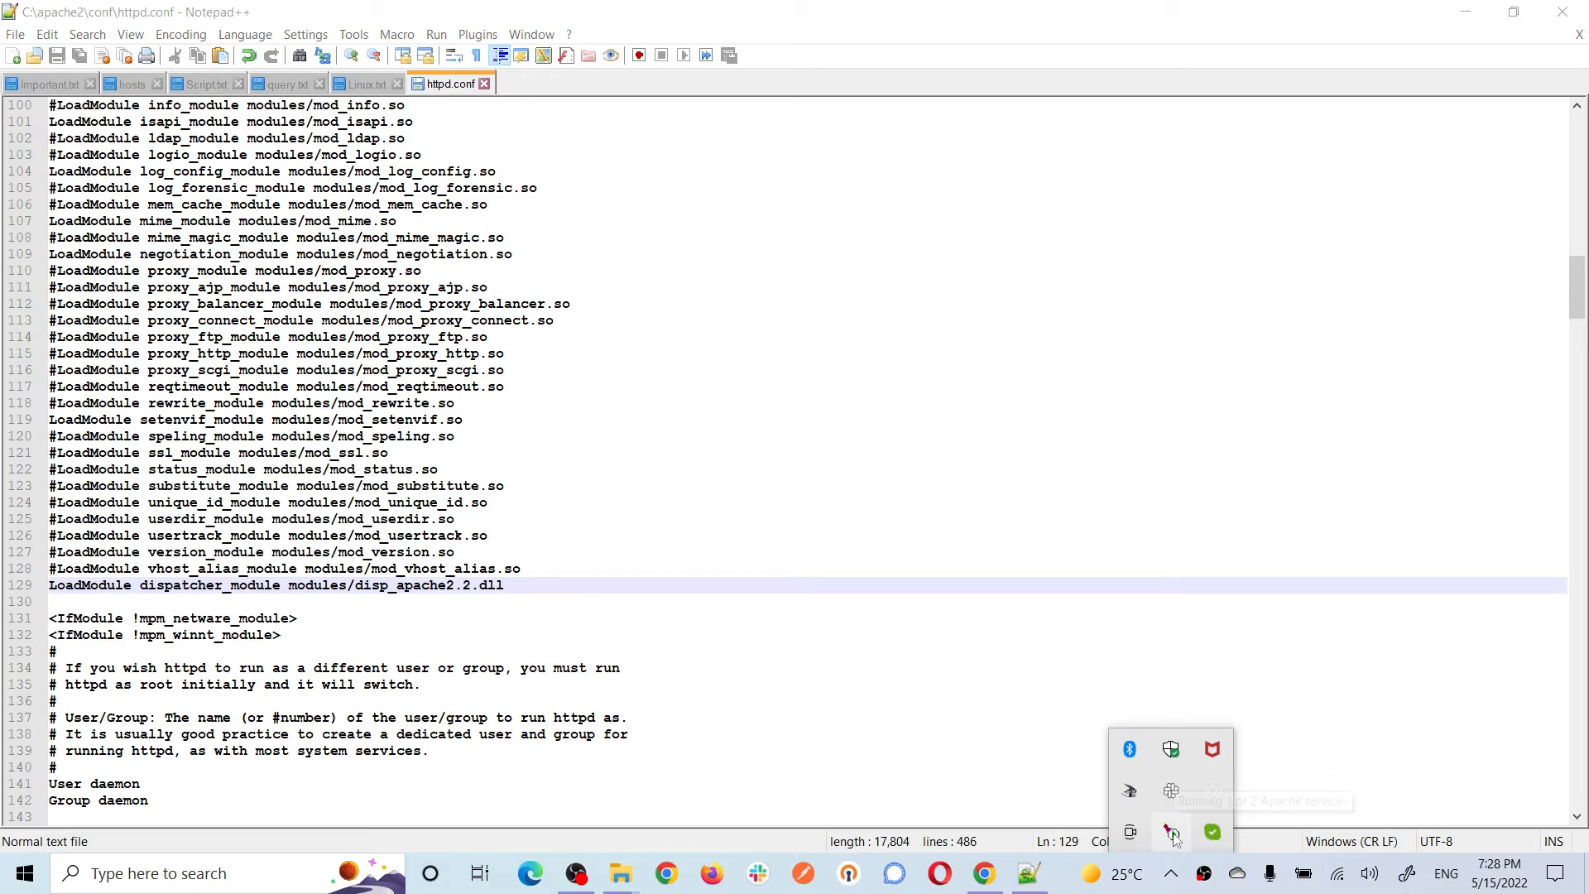
pyautogui.click(1174, 834)
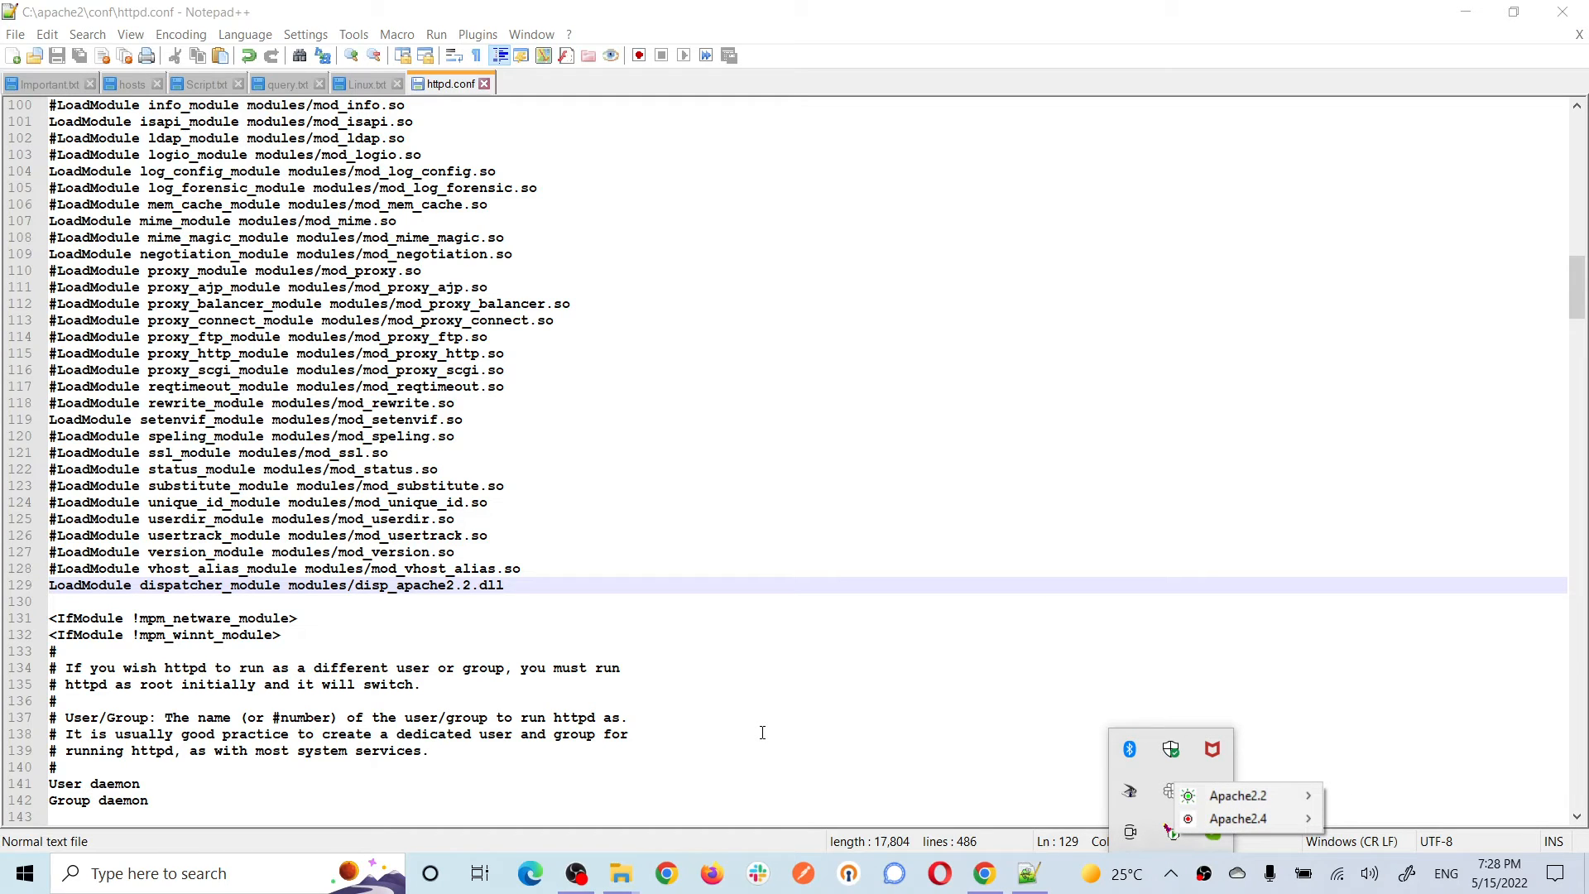
pyautogui.click(618, 583)
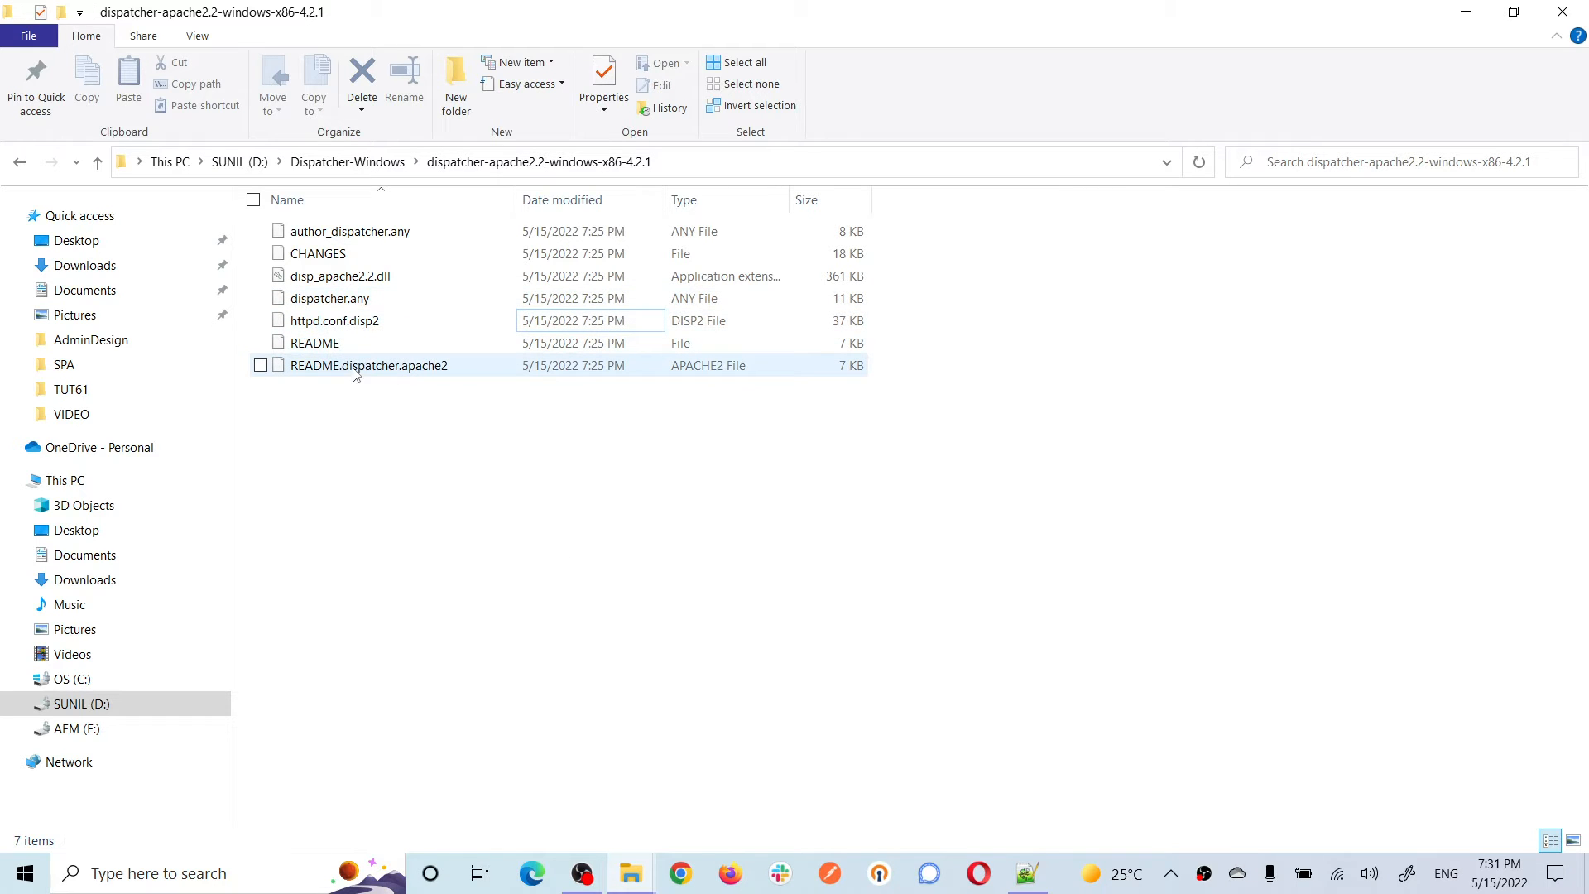
# Step: Locate httpd.conf.disp2 and dispatcher.any in the extracted dispatcher-apache2.2-windows-x86-4.2.1 folder
pyautogui.click(357, 327)
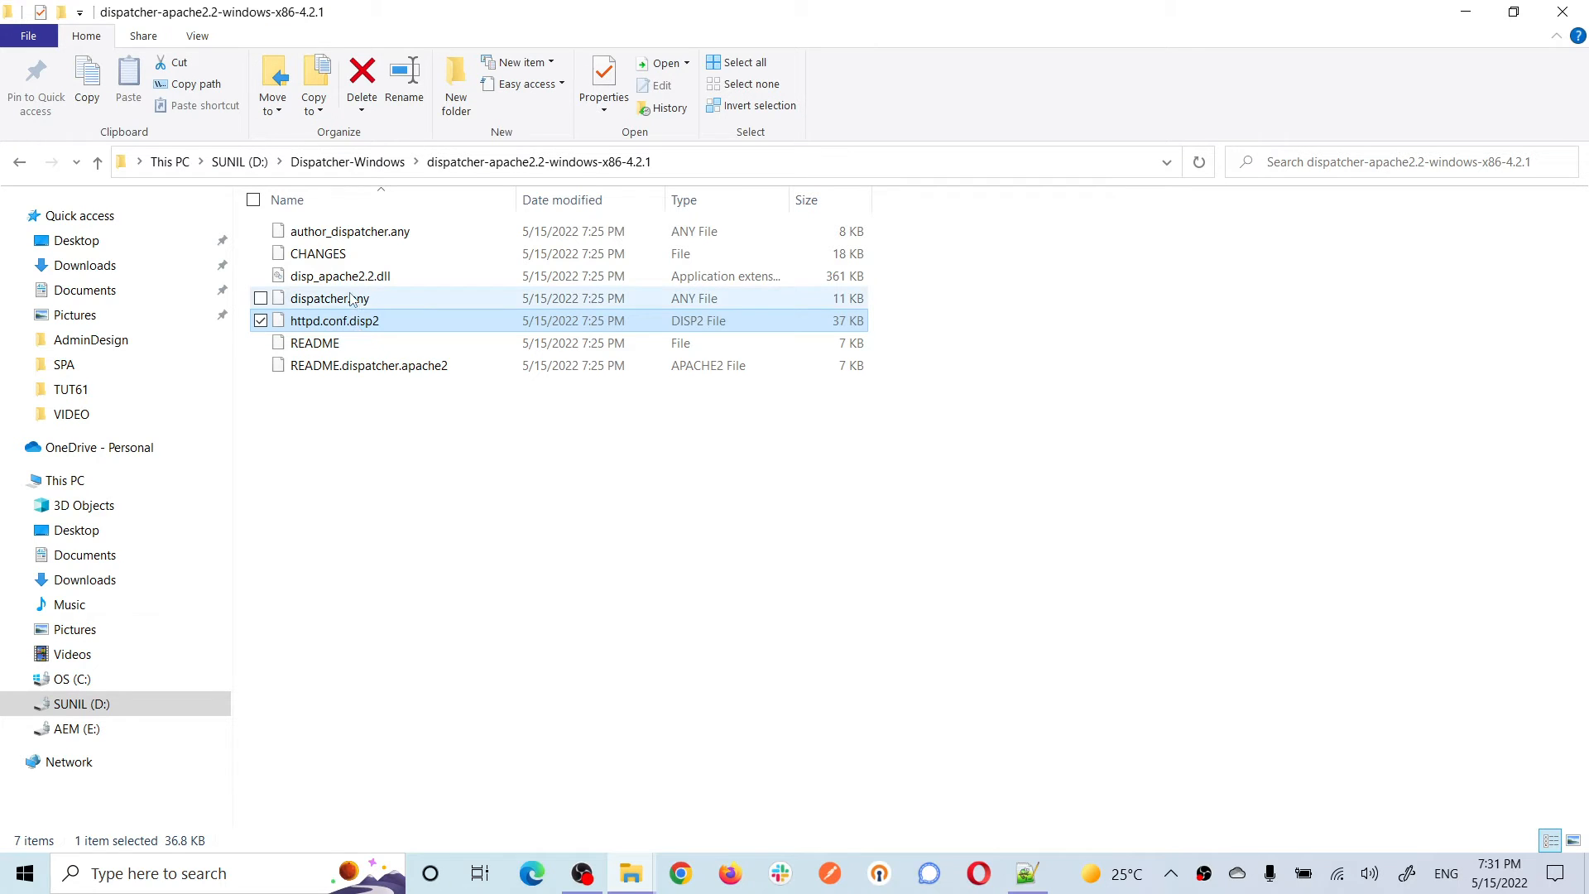
pyautogui.click(351, 299)
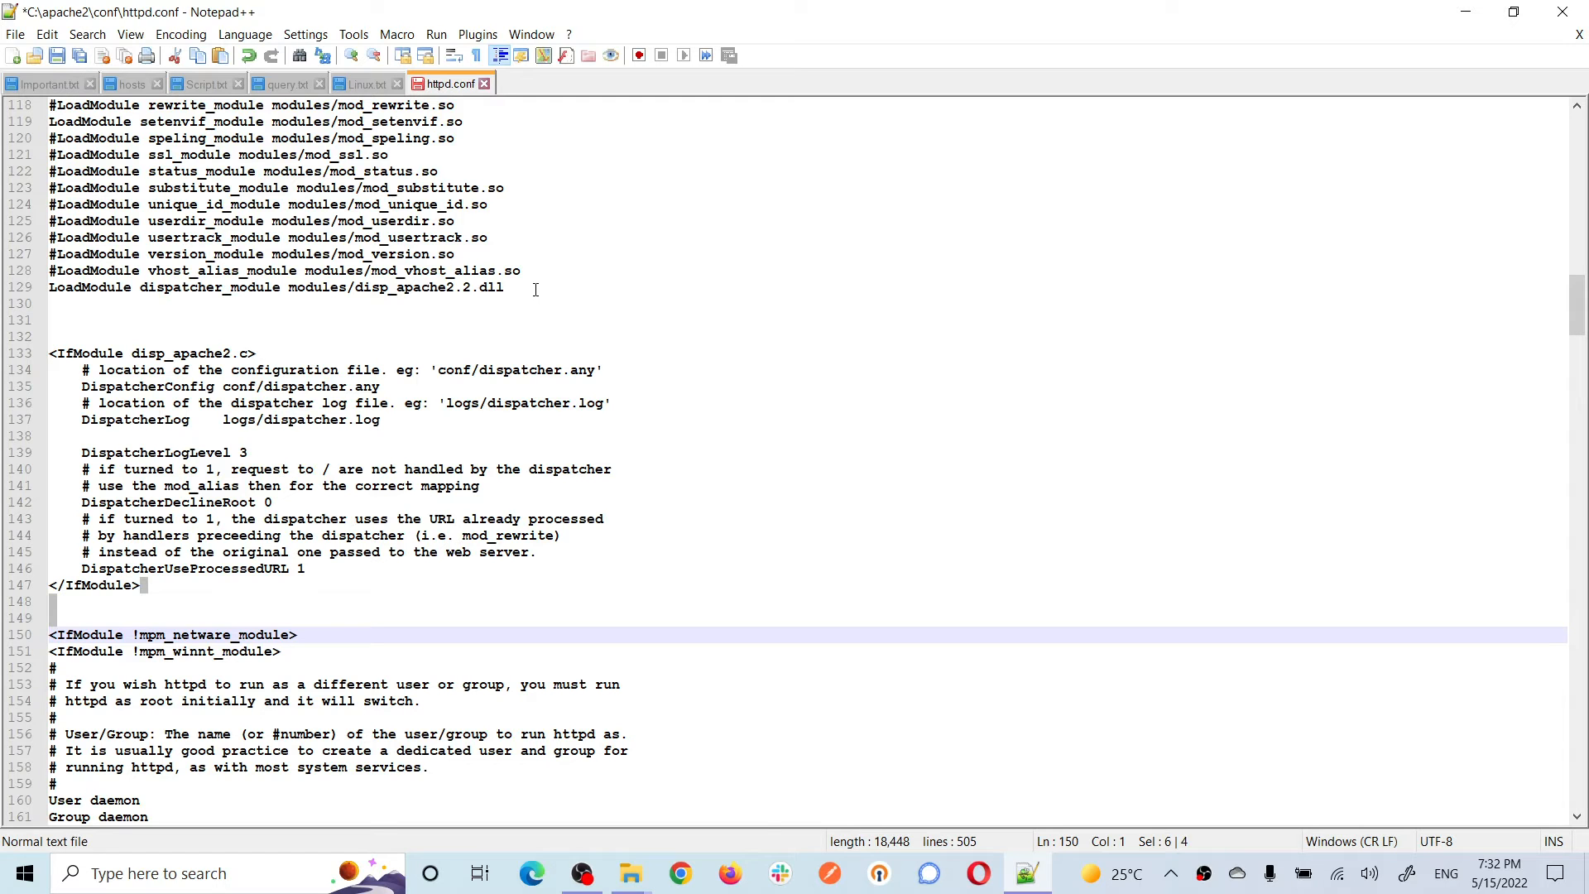
# Step: Examine the IfModule disp_apache2.c block in httpd.conf and the file path set for DispatcherConfig
pyautogui.doubleClick(85, 354)
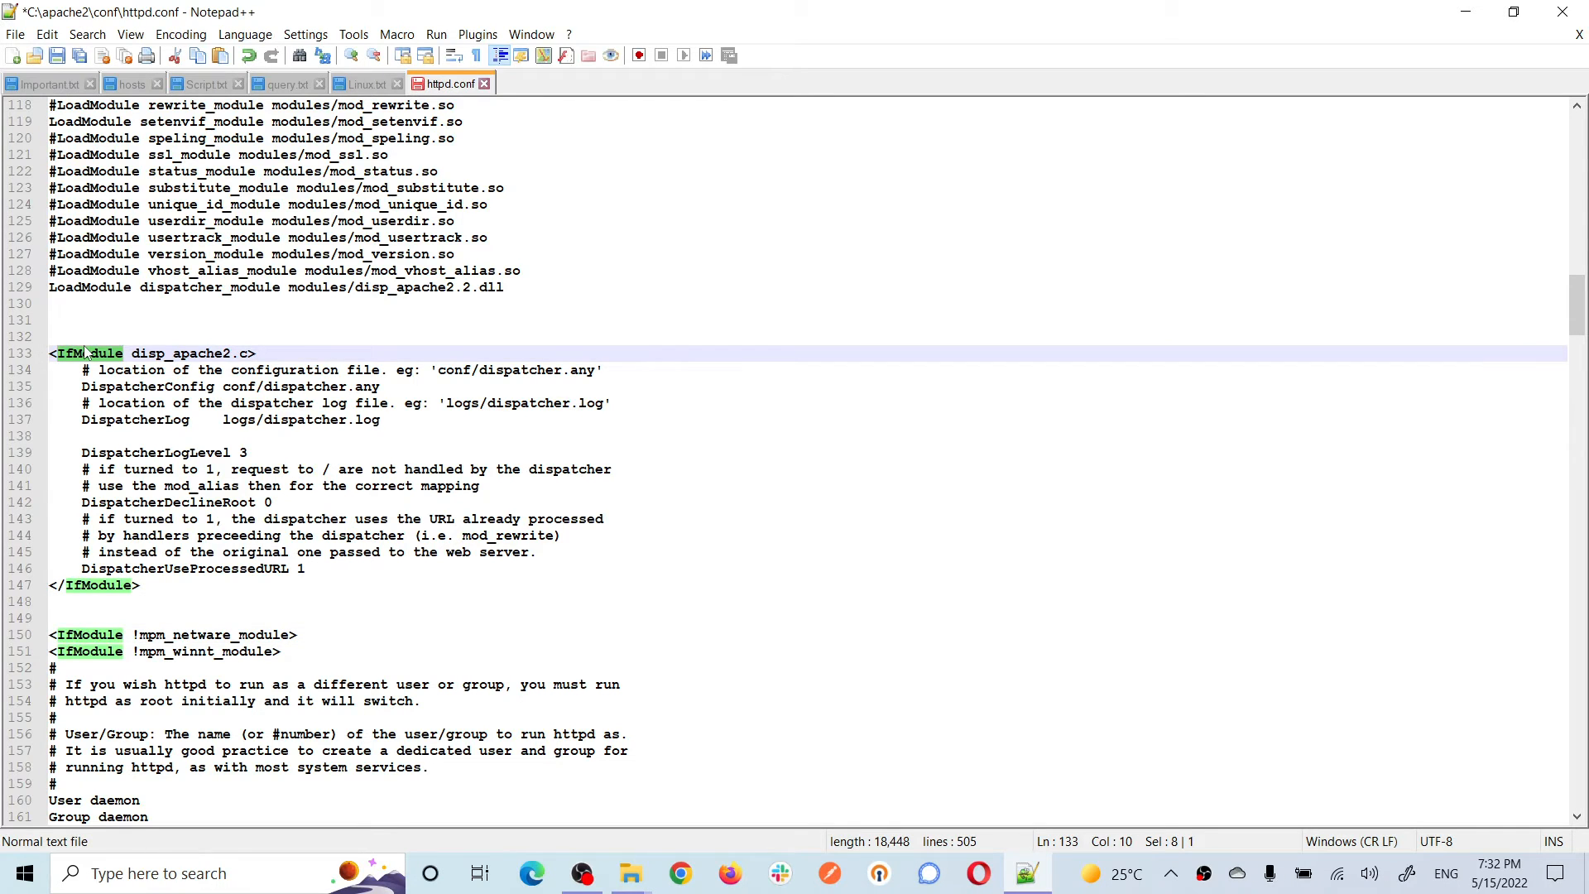
pyautogui.click(127, 354)
pyautogui.moveTo(128, 353); pyautogui.dragTo(182, 353)
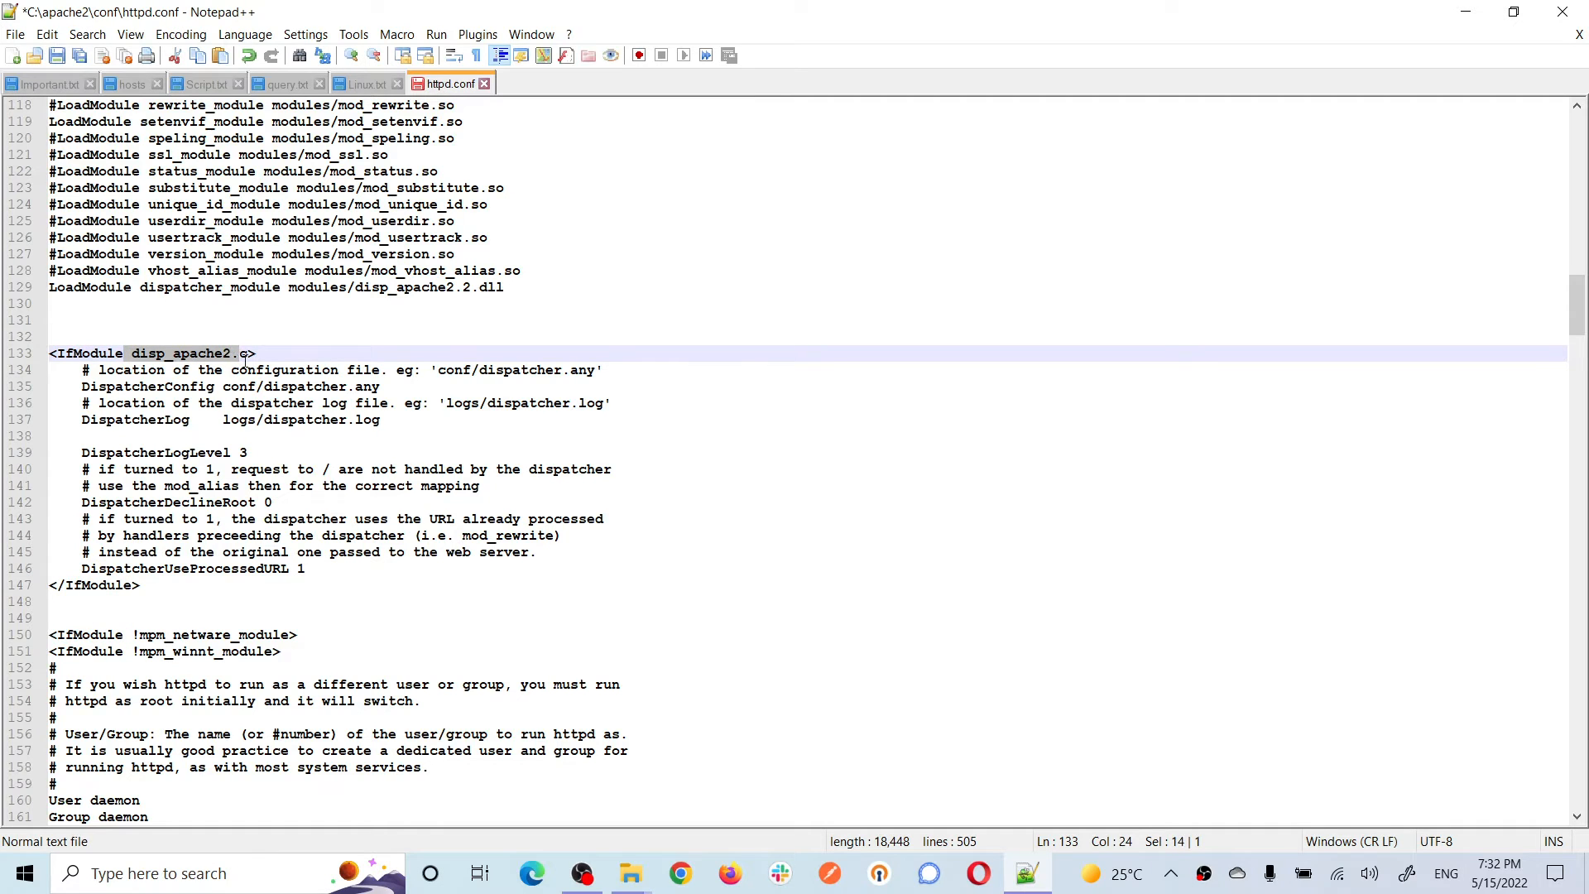
pyautogui.click(1024, 516)
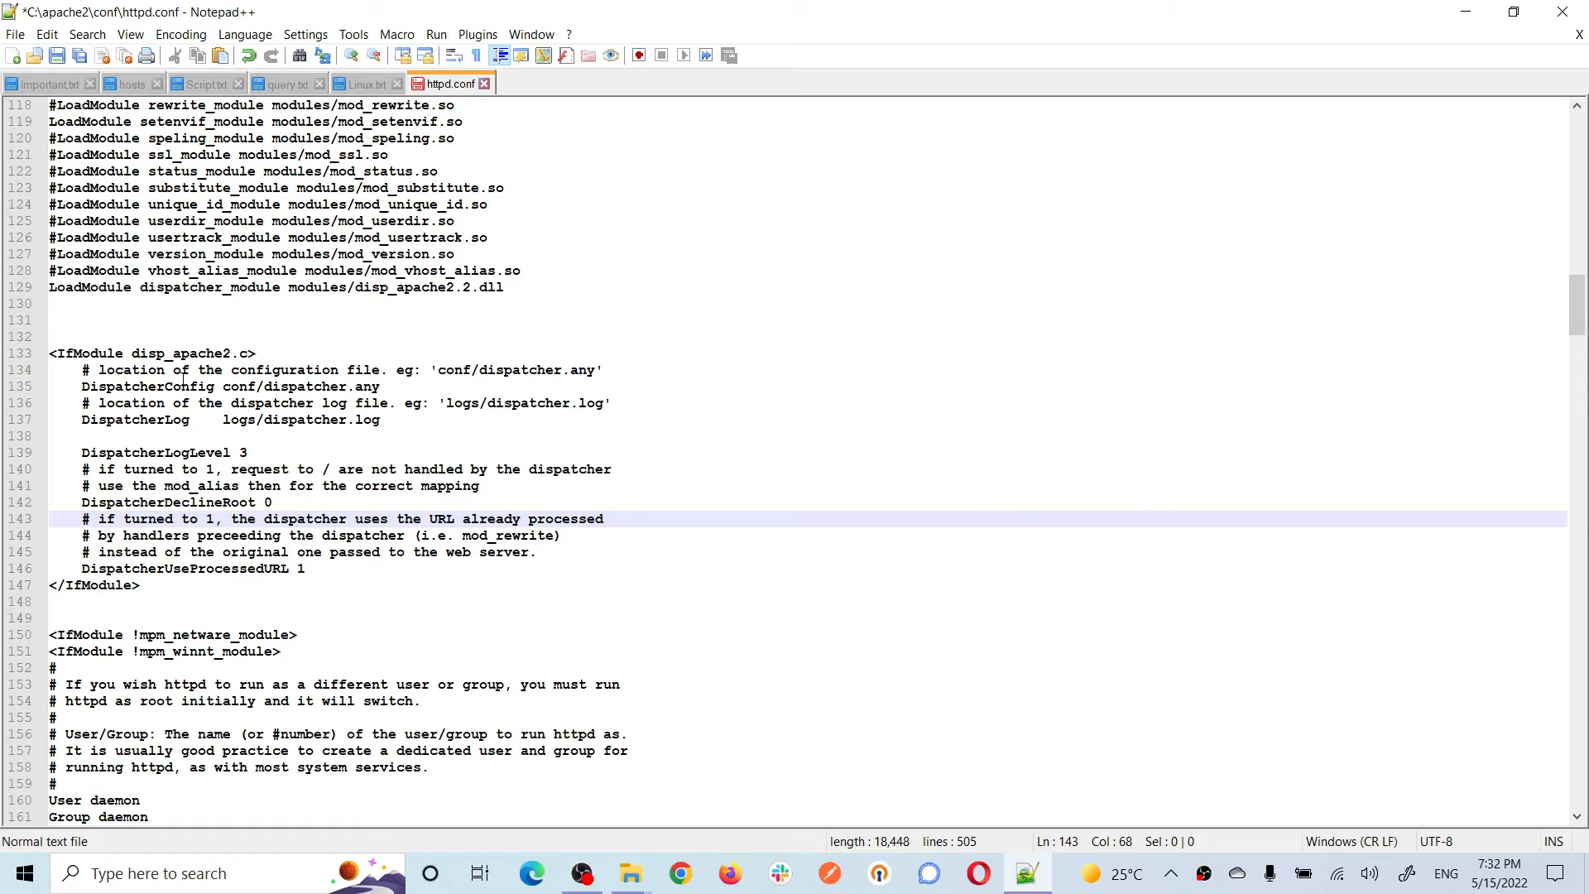
pyautogui.doubleClick(164, 388)
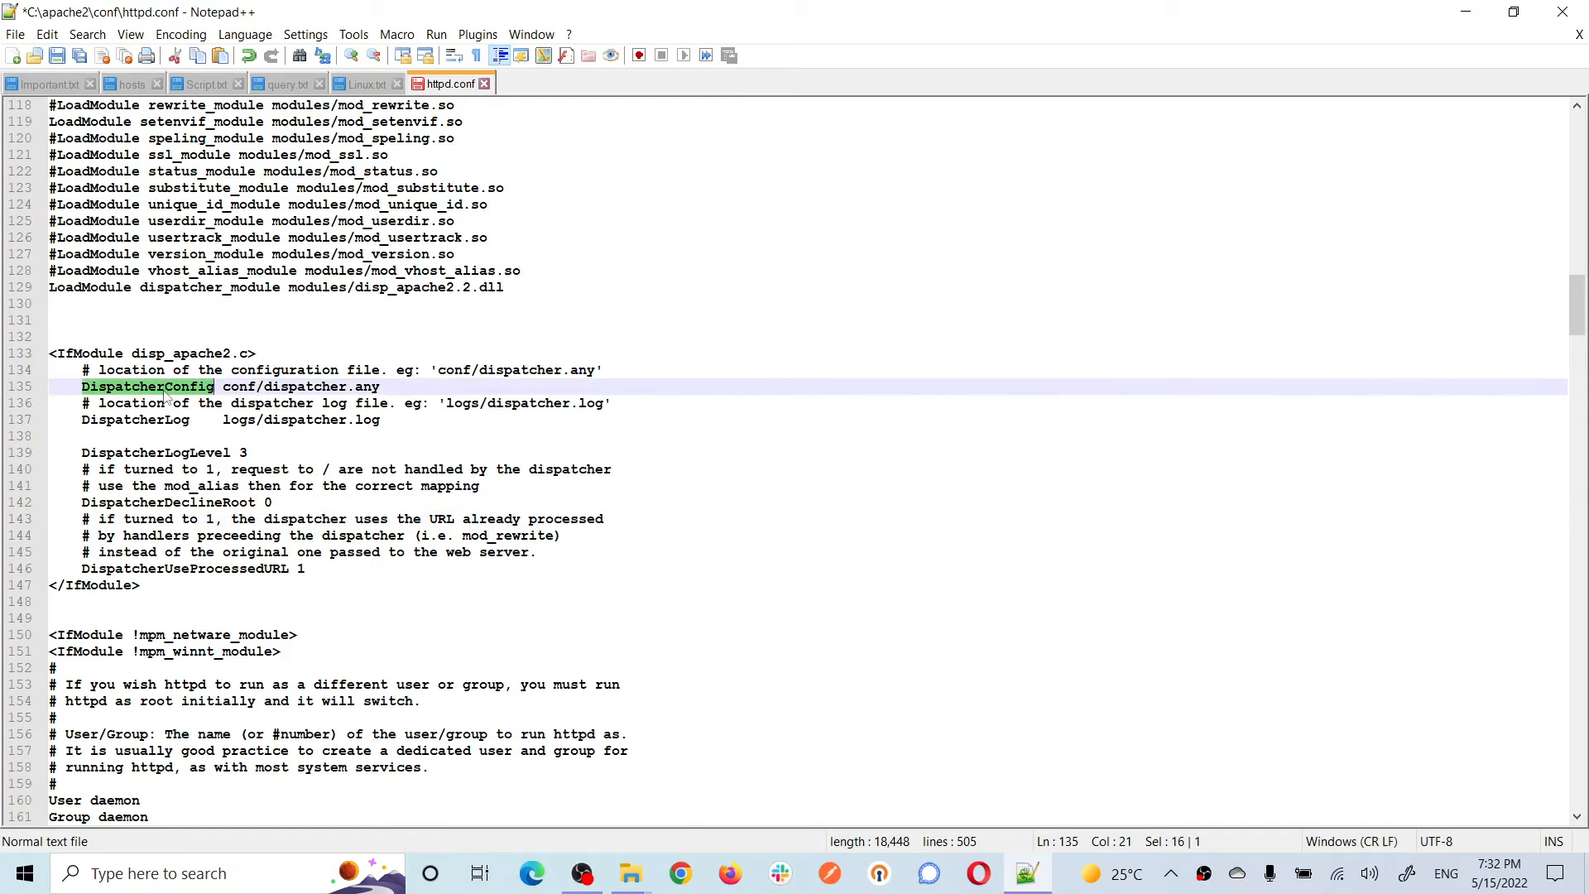
pyautogui.doubleClick(235, 387)
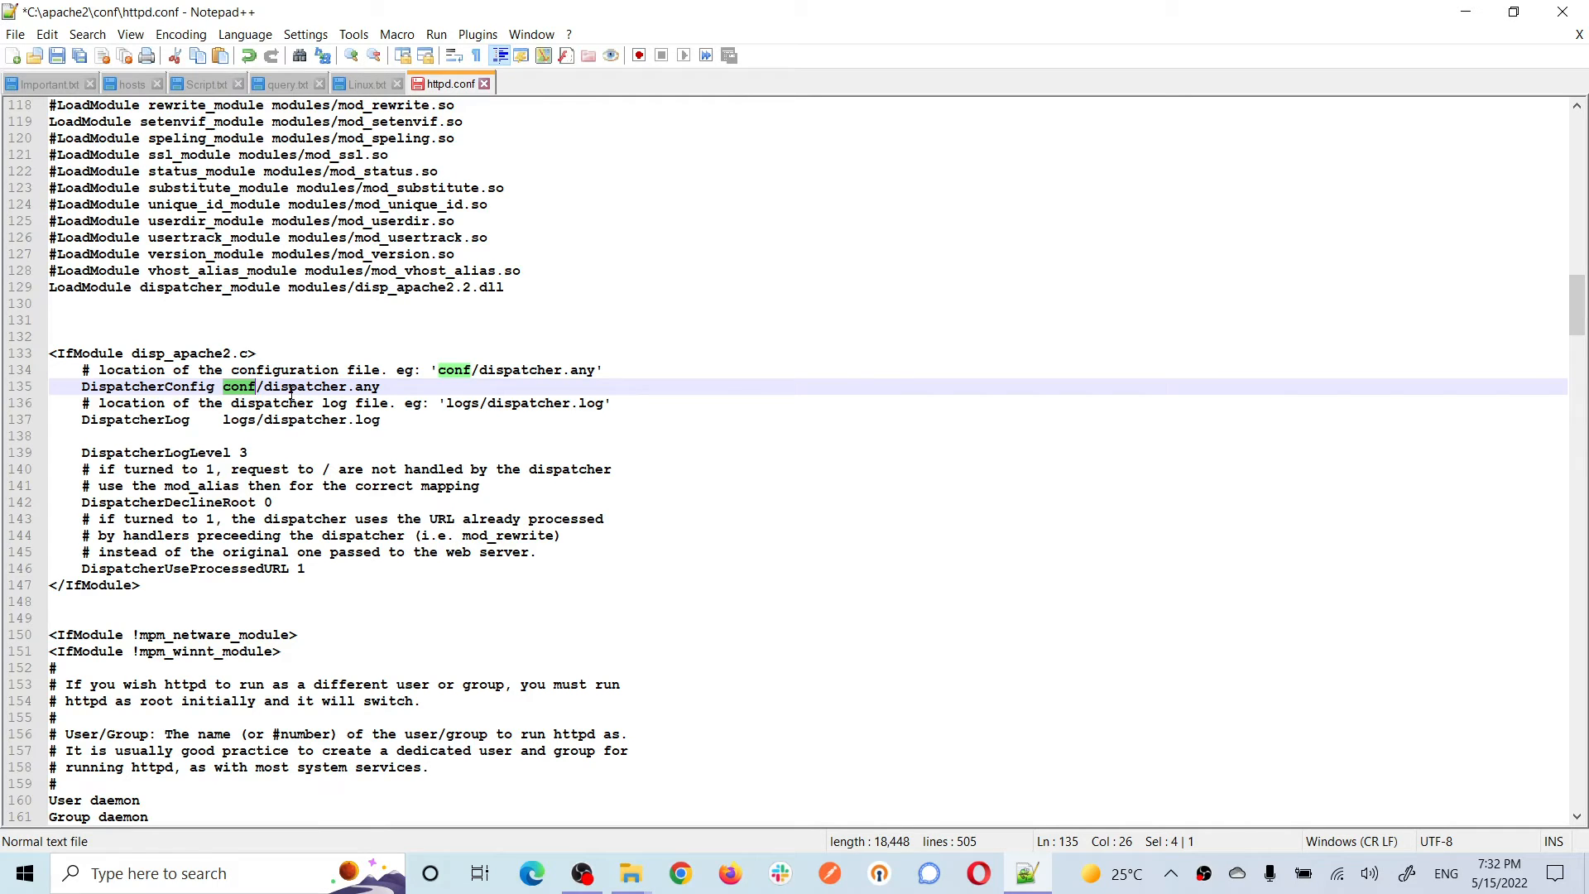
pyautogui.click(315, 386)
pyautogui.click(386, 389)
pyautogui.moveTo(396, 387); pyautogui.dragTo(288, 387)
pyautogui.click(243, 389)
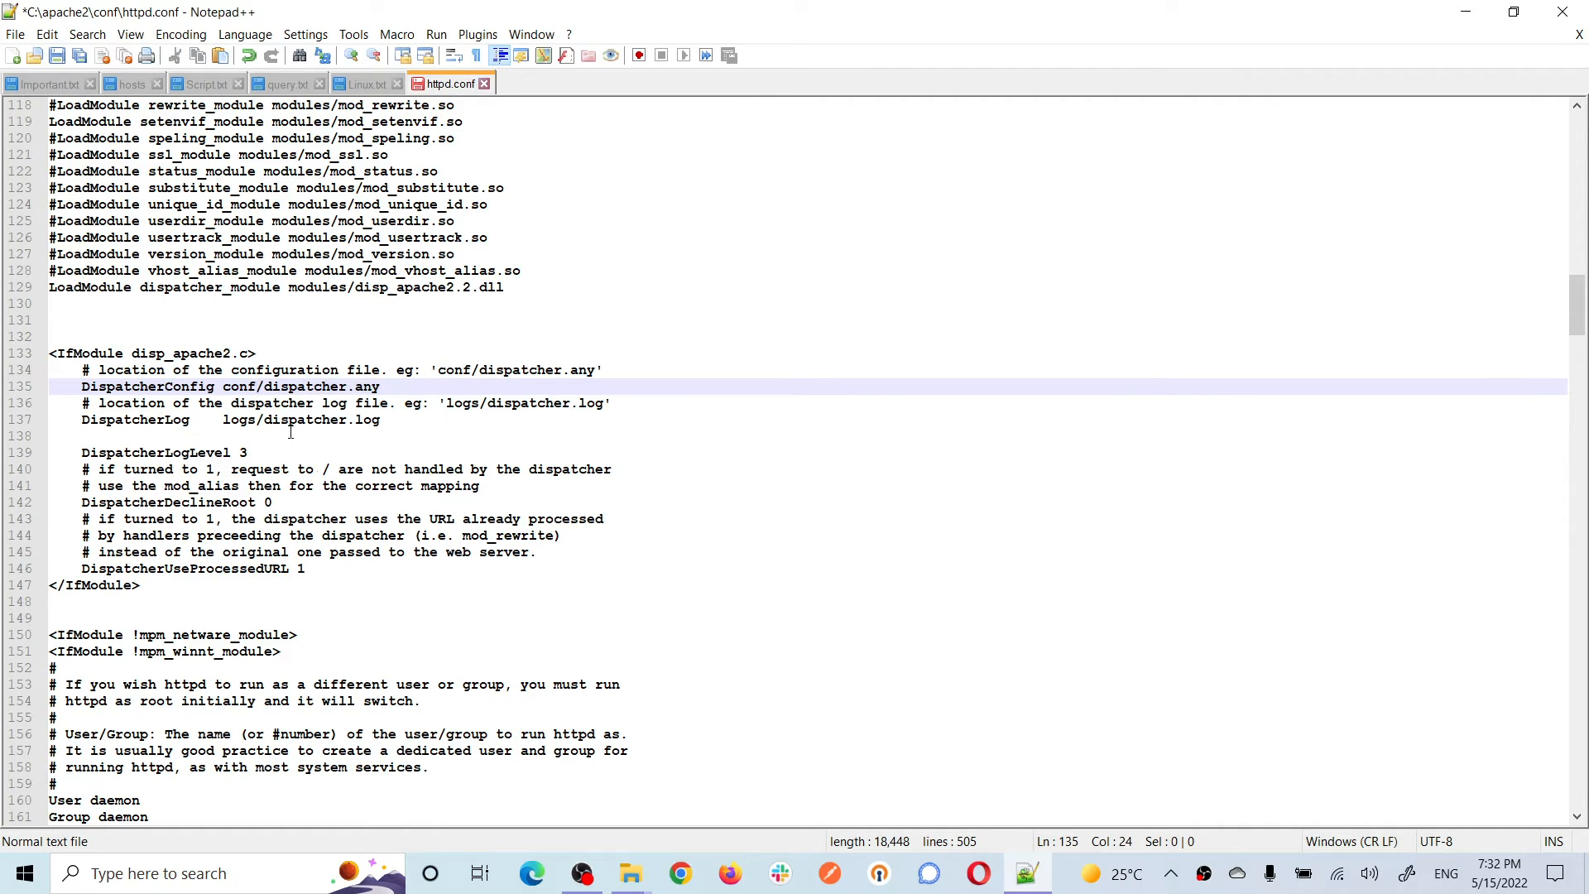
# Step: Examine the DispatcherLog directive and its log file path in the dispatcher block
pyautogui.doubleClick(117, 421)
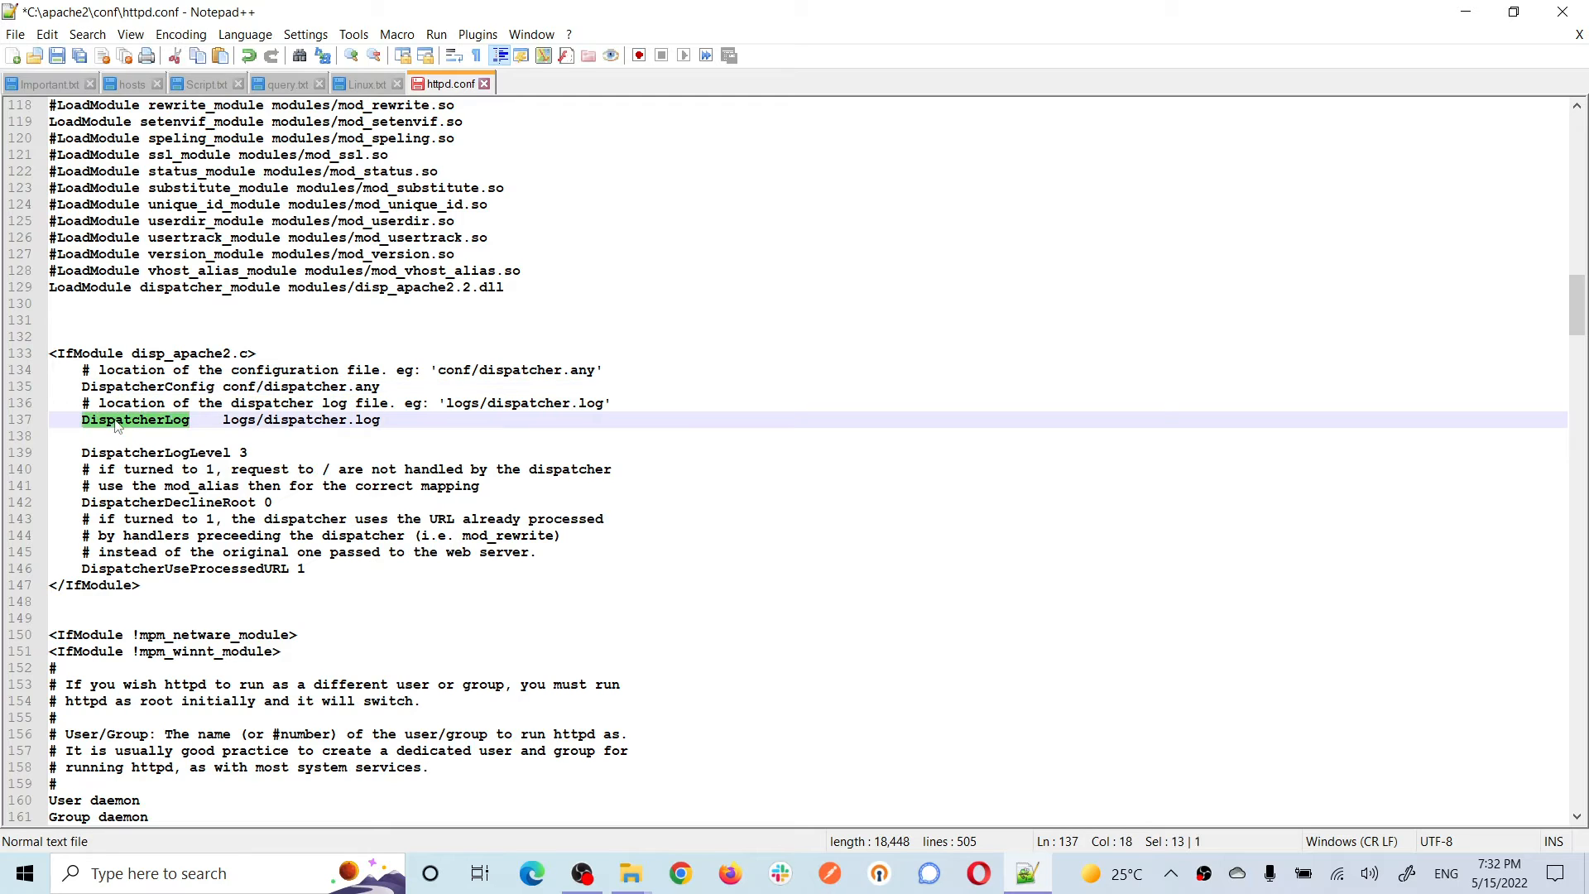
pyautogui.doubleClick(249, 421)
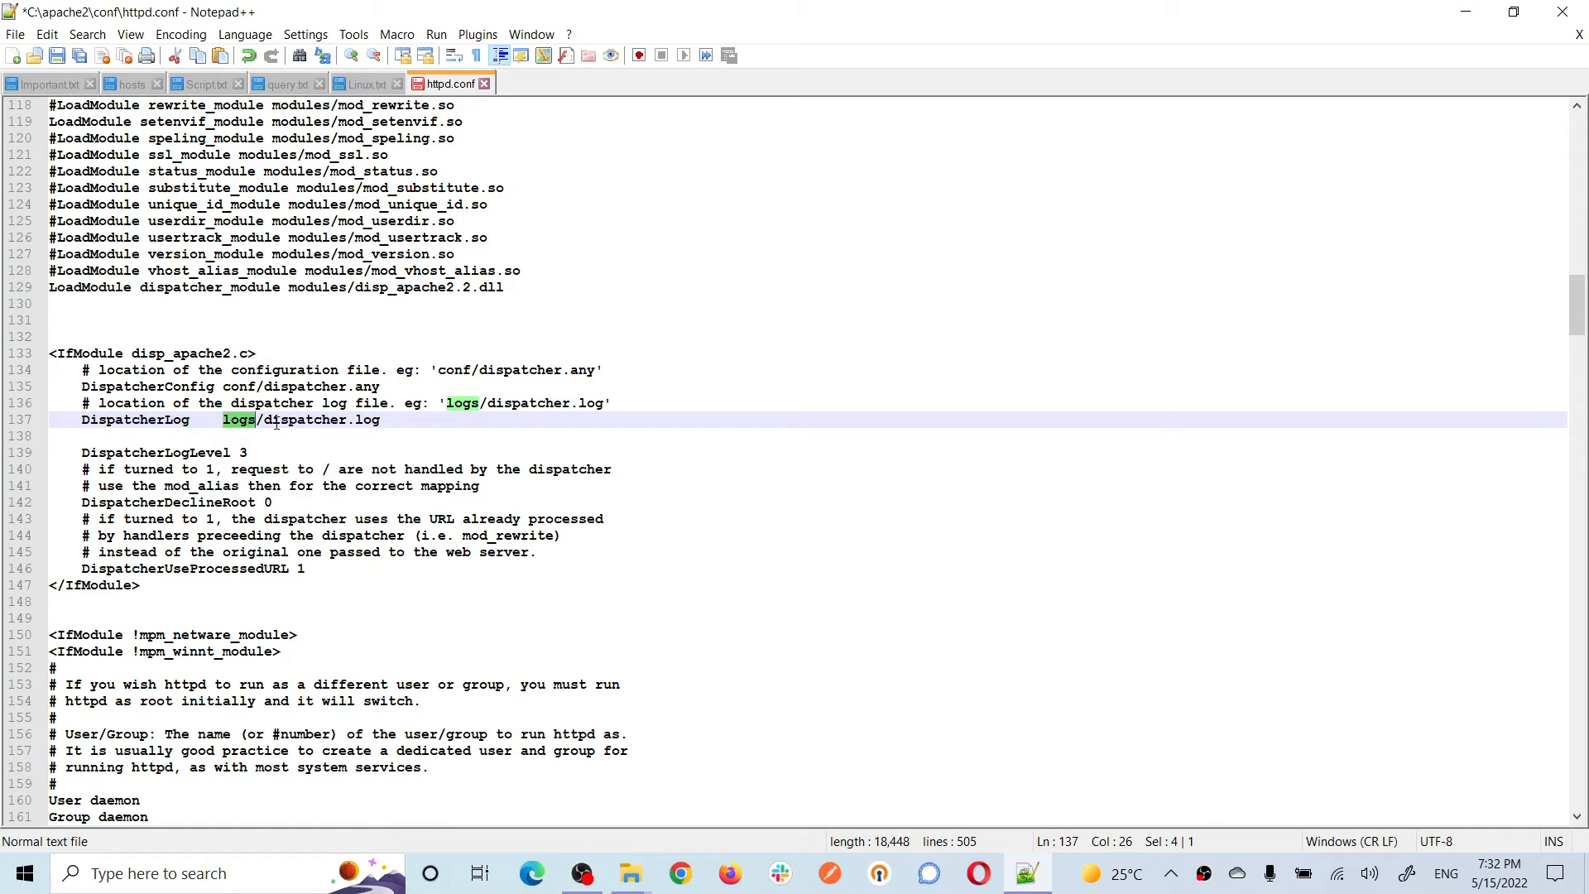
pyautogui.moveTo(264, 420); pyautogui.dragTo(426, 419)
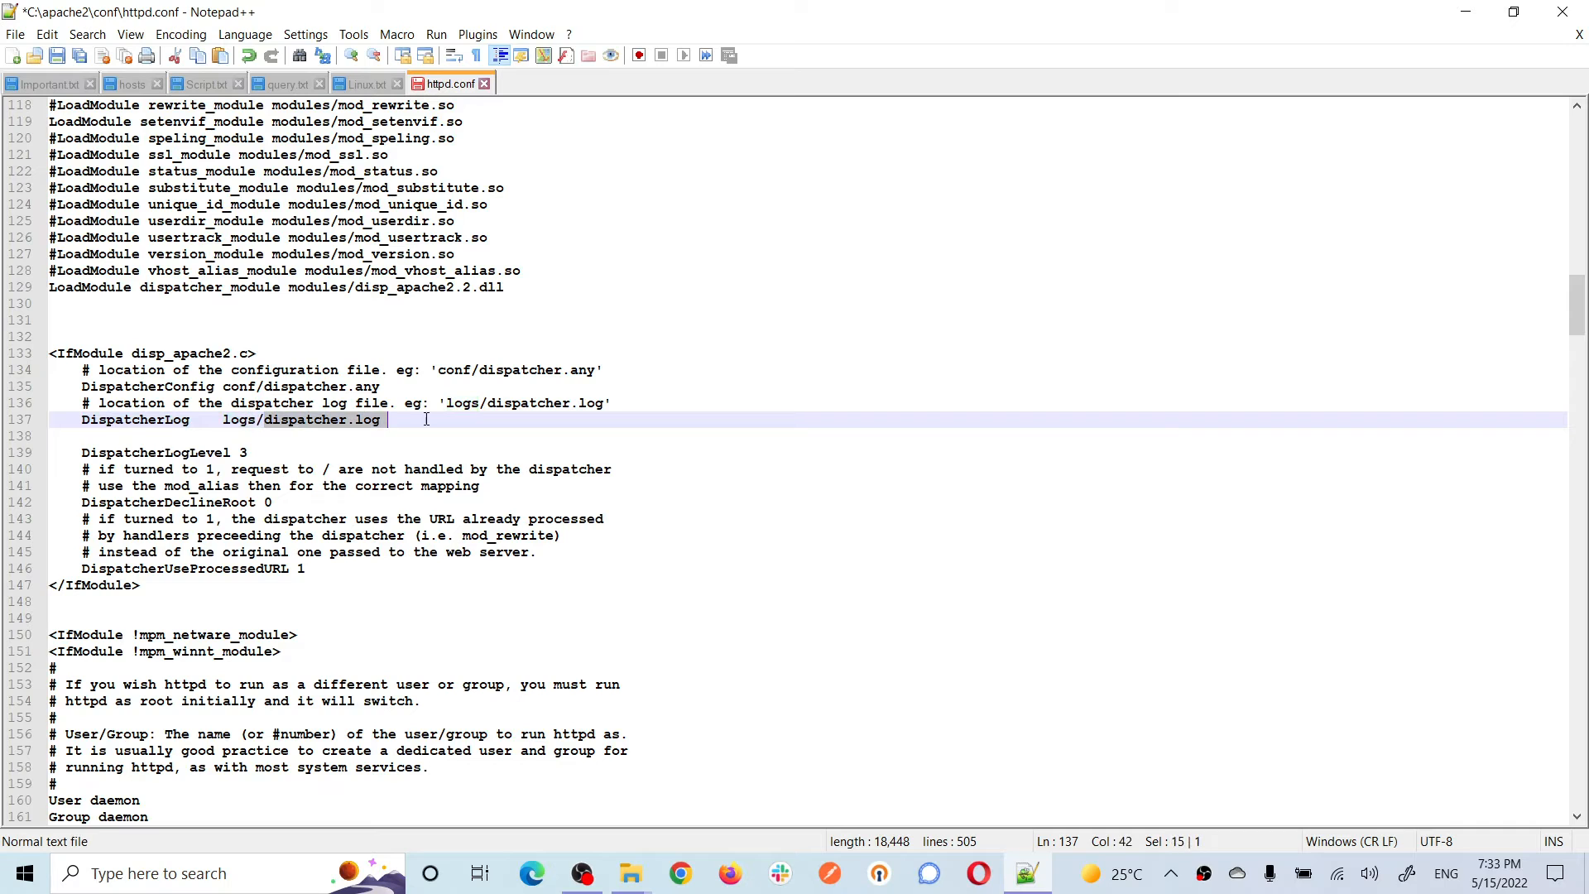
pyautogui.click(249, 419)
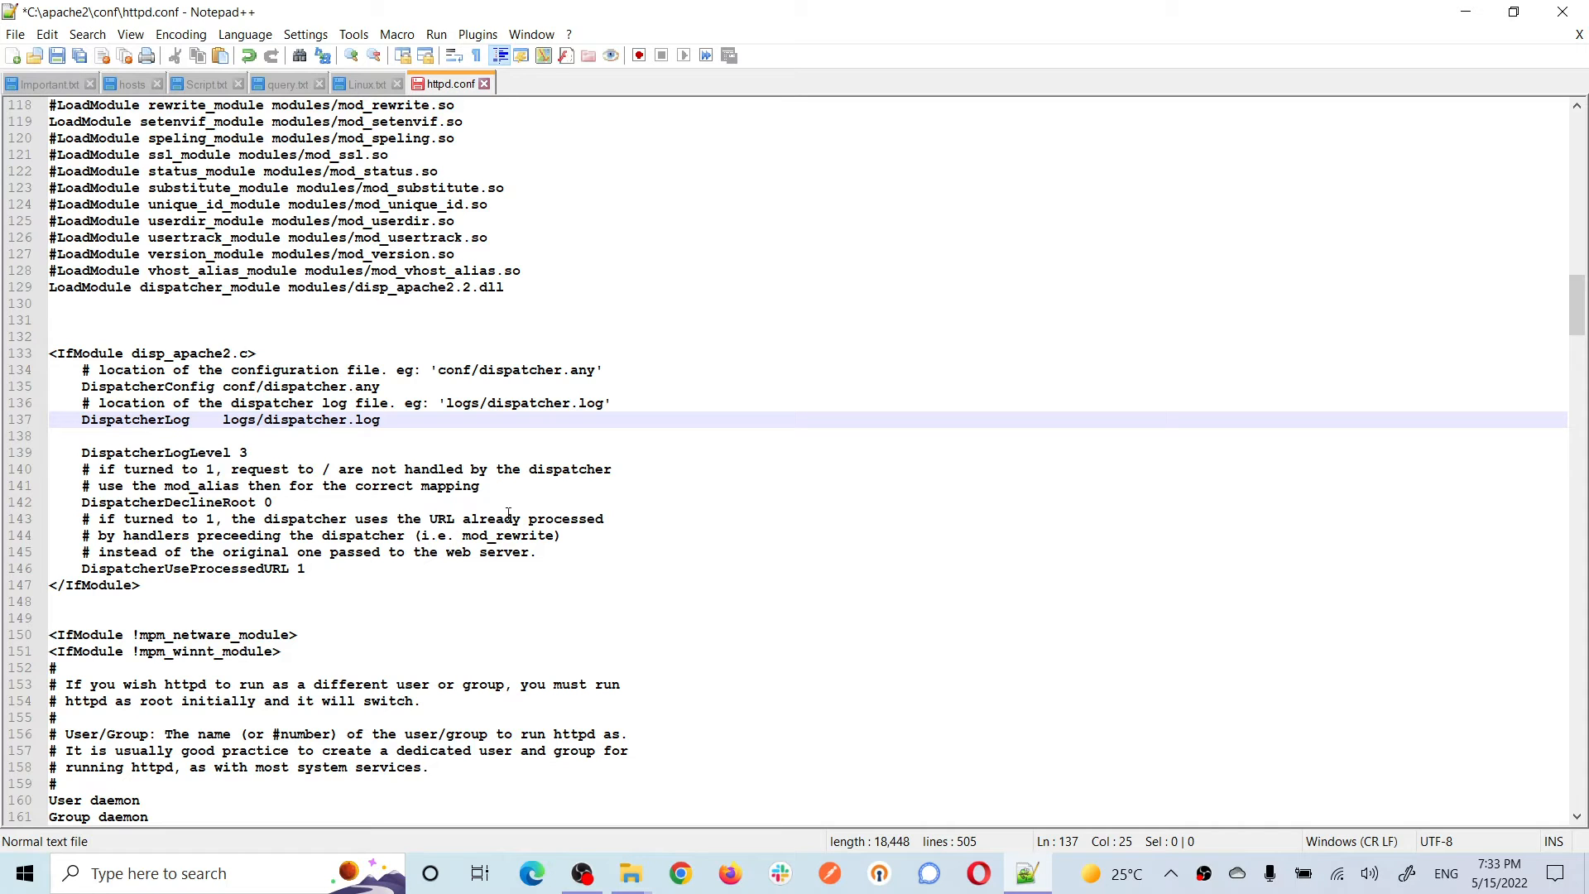
# Step: Examine the DispatcherLogLevel and DispatcherDeclineRoot directives in the disp_apache2.c block of httpd.conf
pyautogui.doubleClick(149, 453)
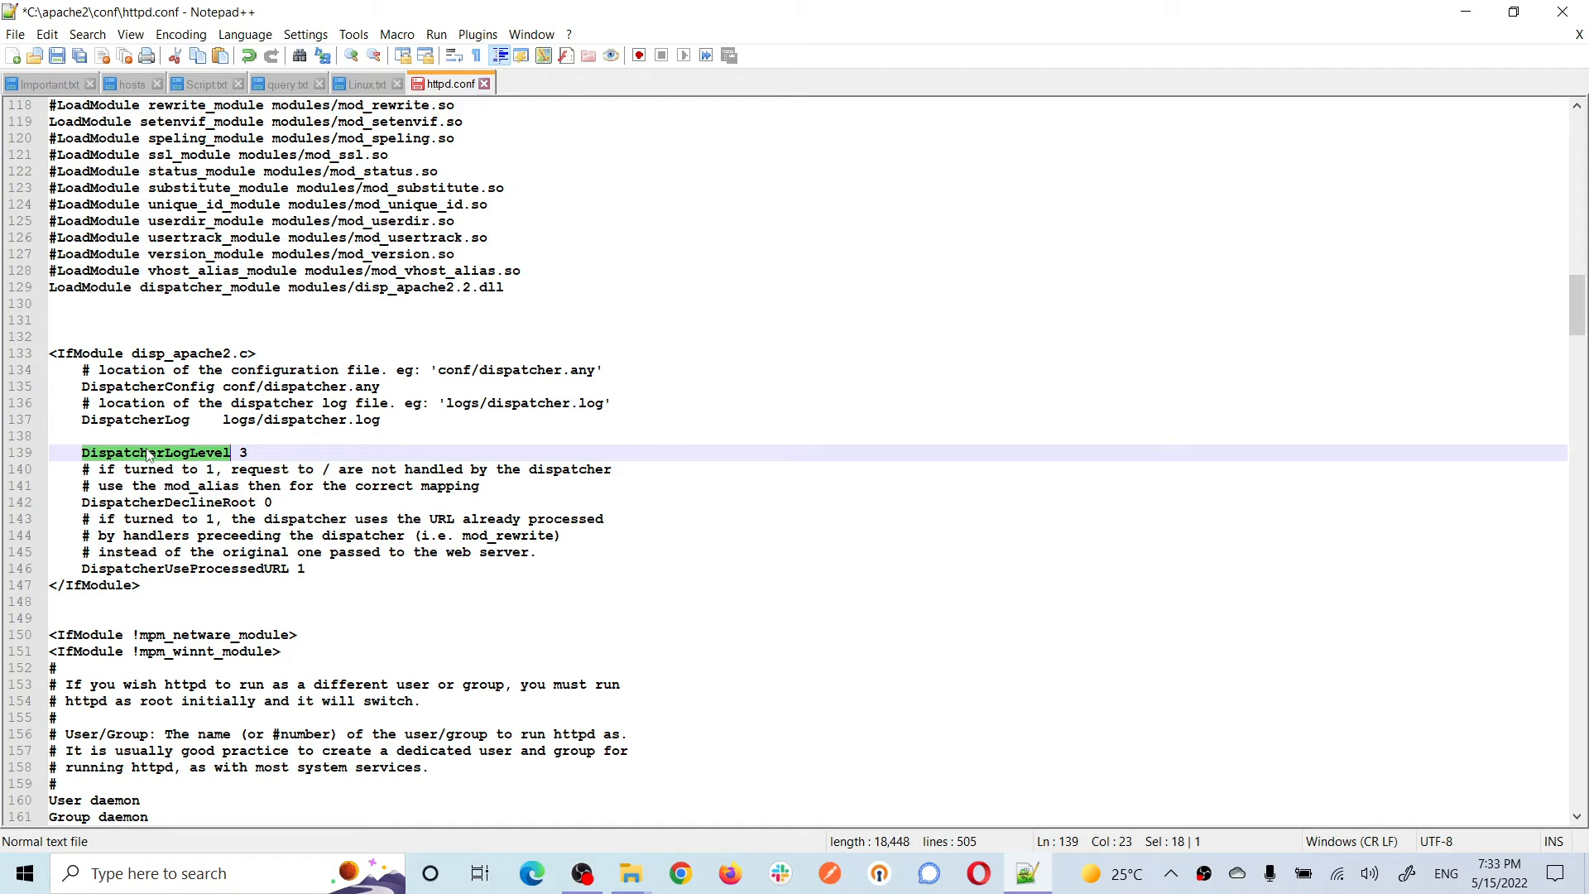
pyautogui.click(254, 453)
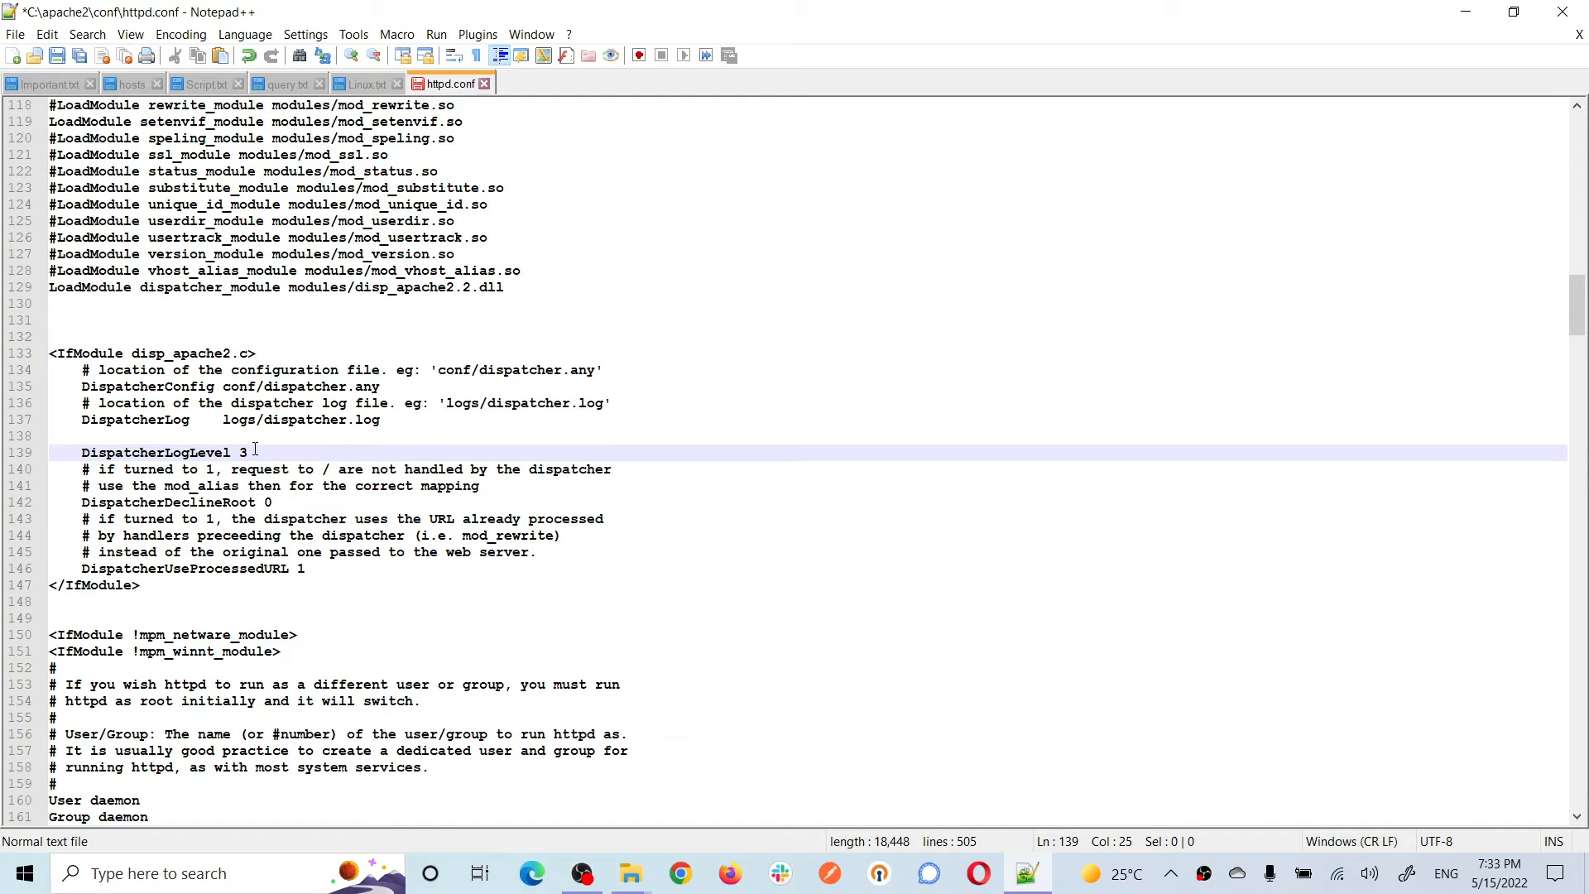
pyautogui.moveTo(253, 452); pyautogui.dragTo(243, 453)
pyautogui.moveTo(250, 452); pyautogui.dragTo(83, 454)
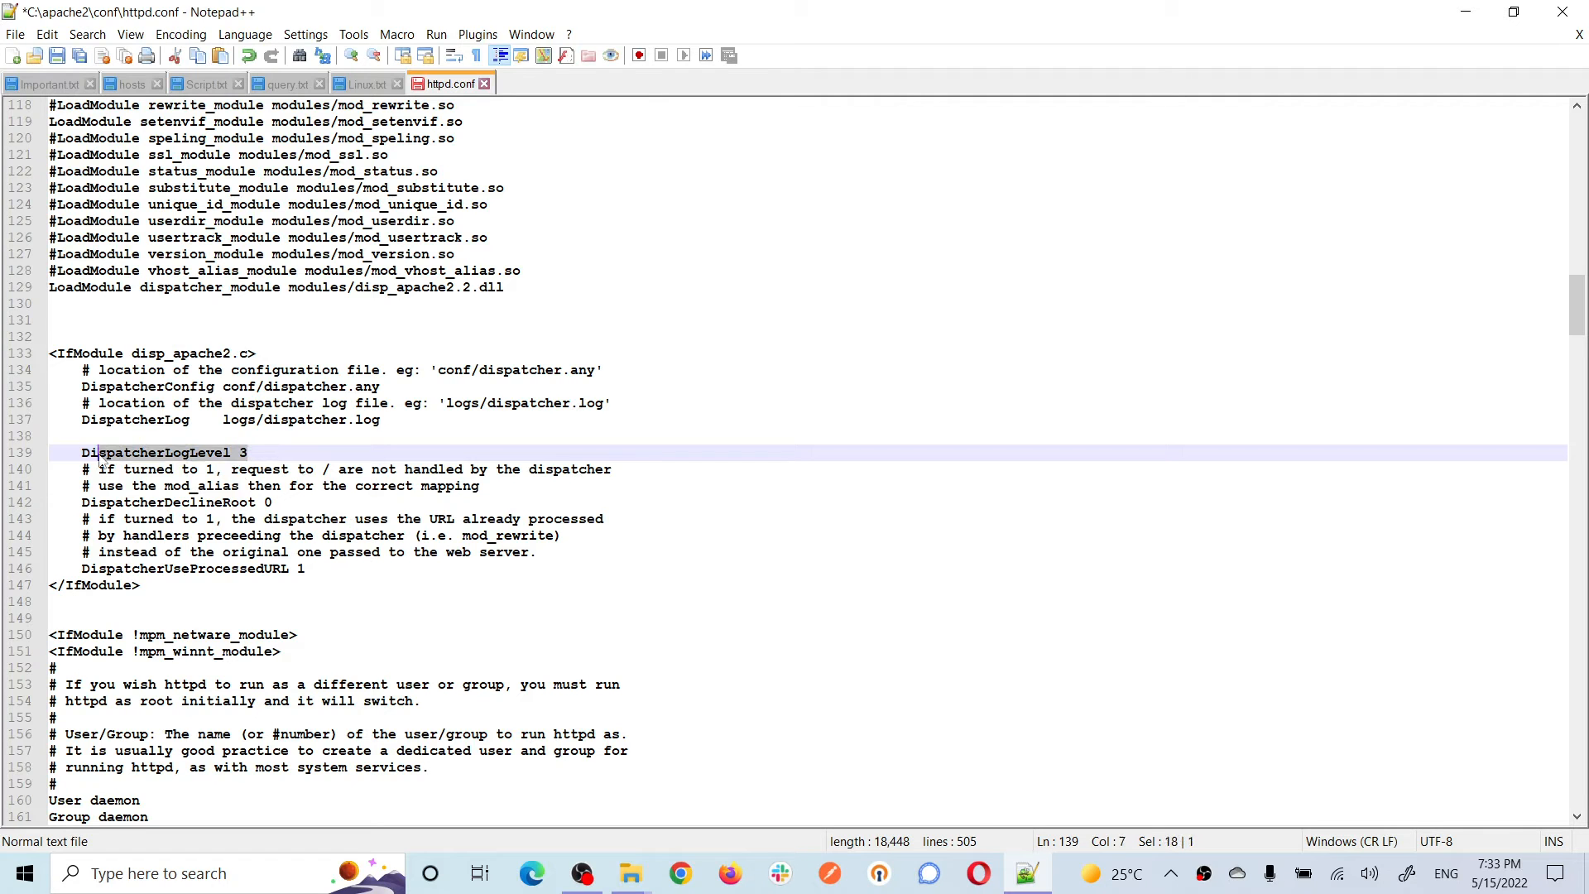
pyautogui.click(179, 502)
# Step: Review the complete IfModule disp_apache2.c block and the LoadModule dispatcher_module line above it
pyautogui.moveTo(167, 596); pyautogui.dragTo(1, 361)
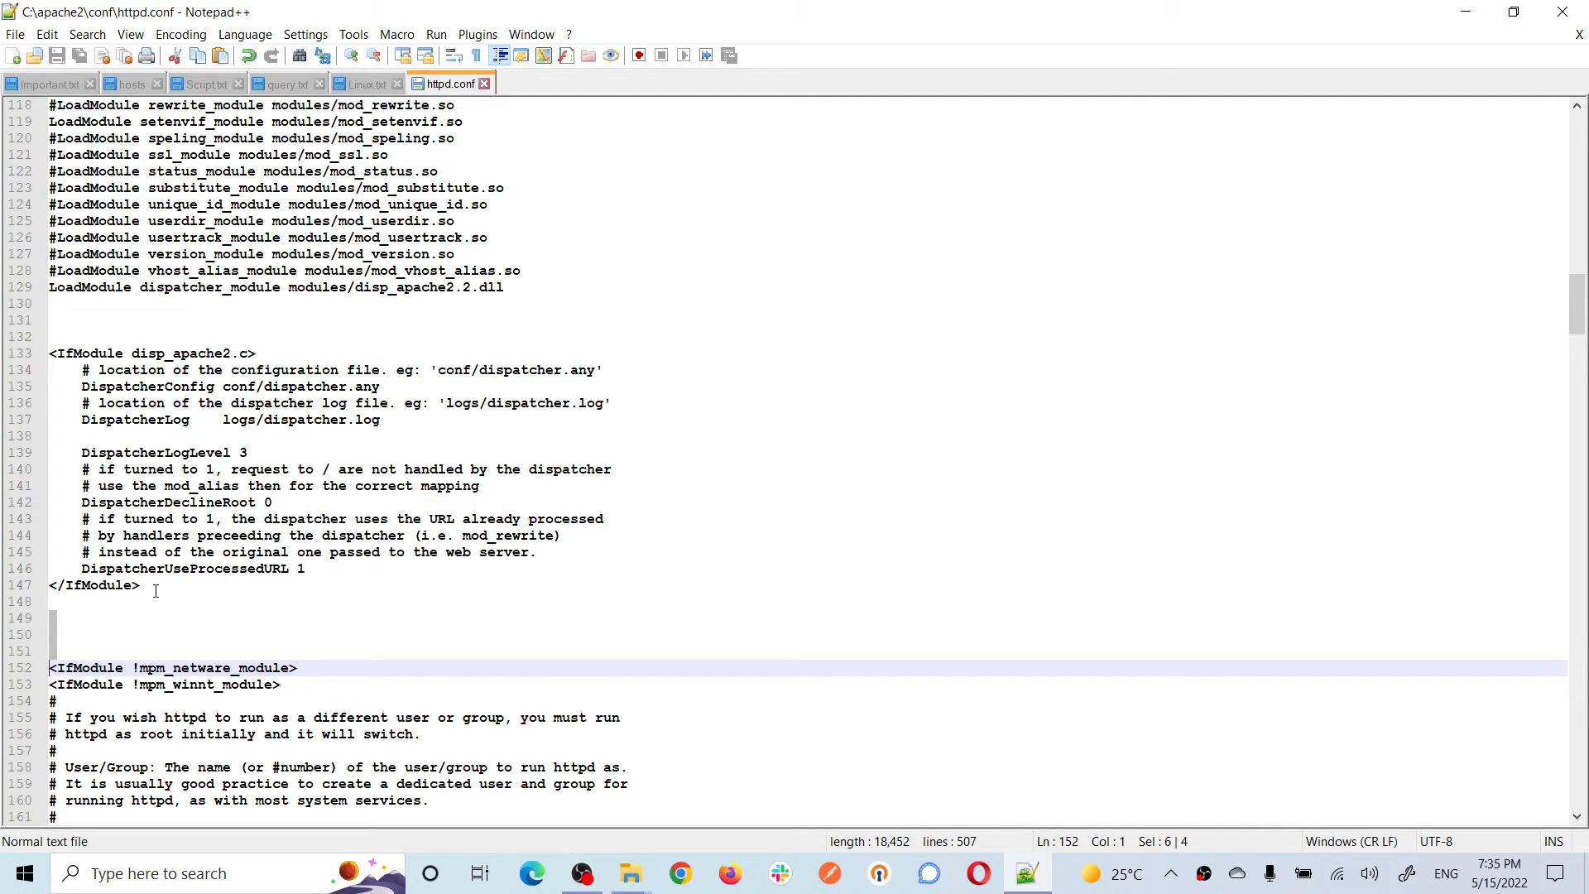
pyautogui.moveTo(162, 583); pyautogui.dragTo(2, 350)
pyautogui.moveTo(504, 288); pyautogui.dragTo(4, 298)
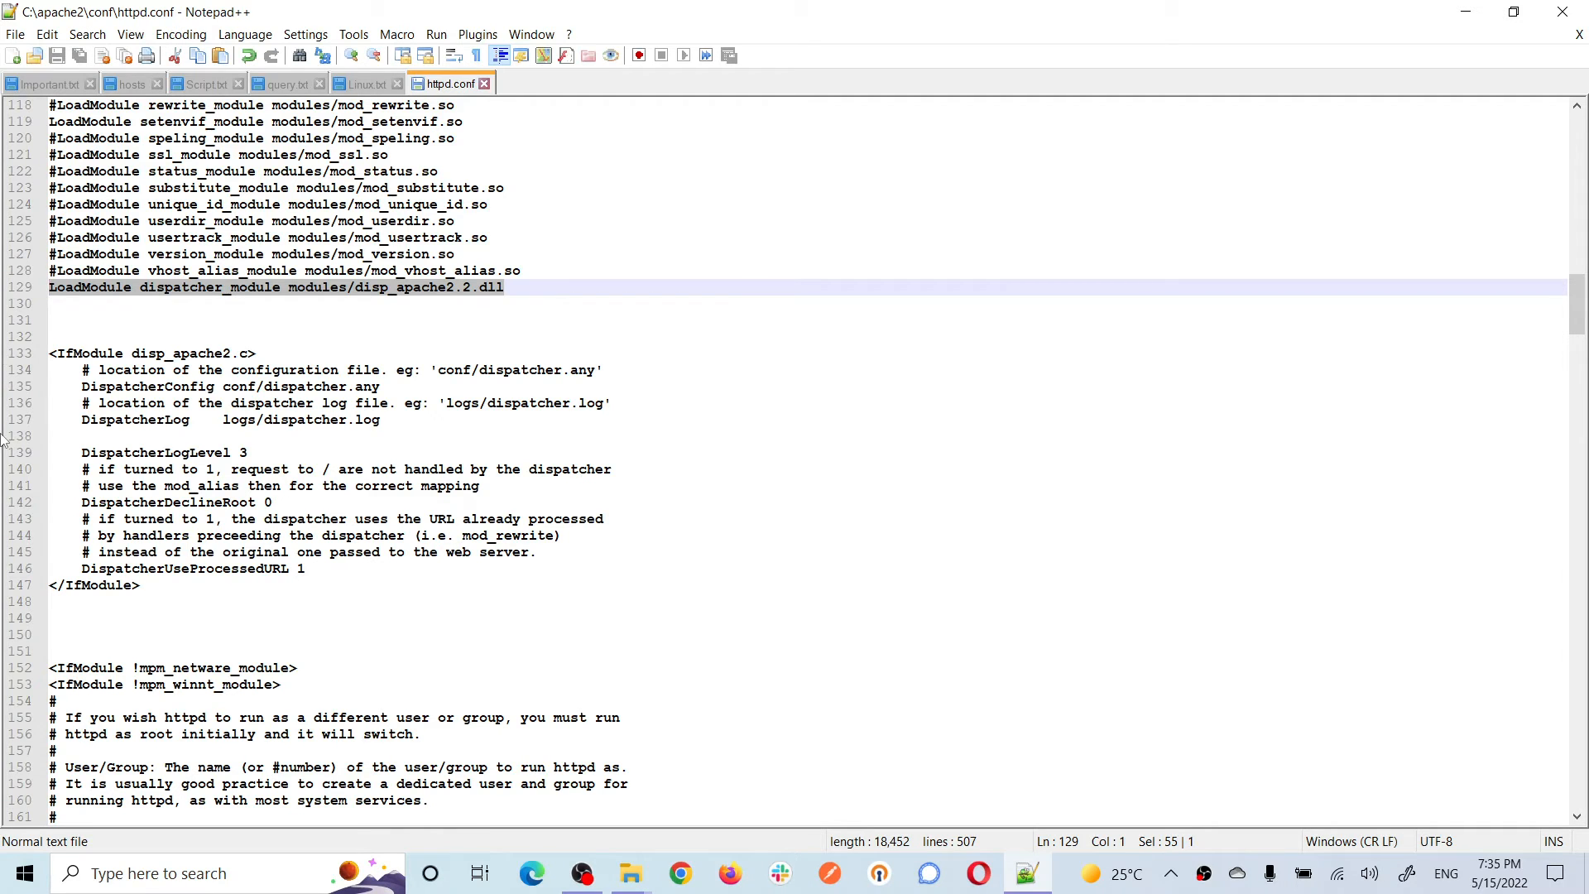
pyautogui.click(97, 353)
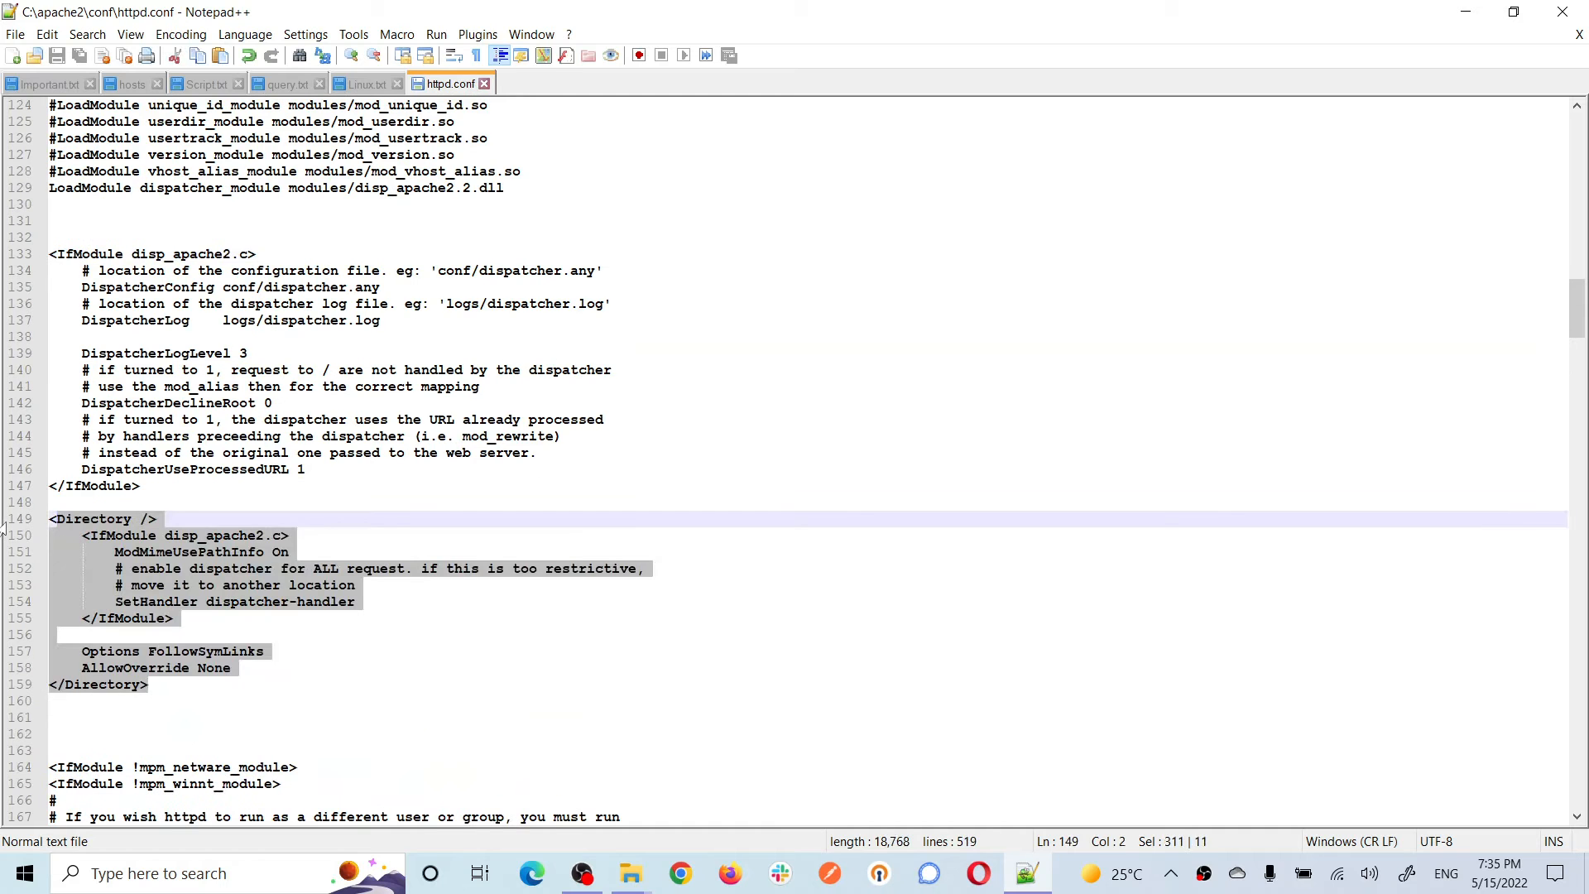
# Step: Examine the Directory block and compare its IfModule disp_apache2.c condition with that of the dispatcher settings block
pyautogui.doubleClick(65, 524)
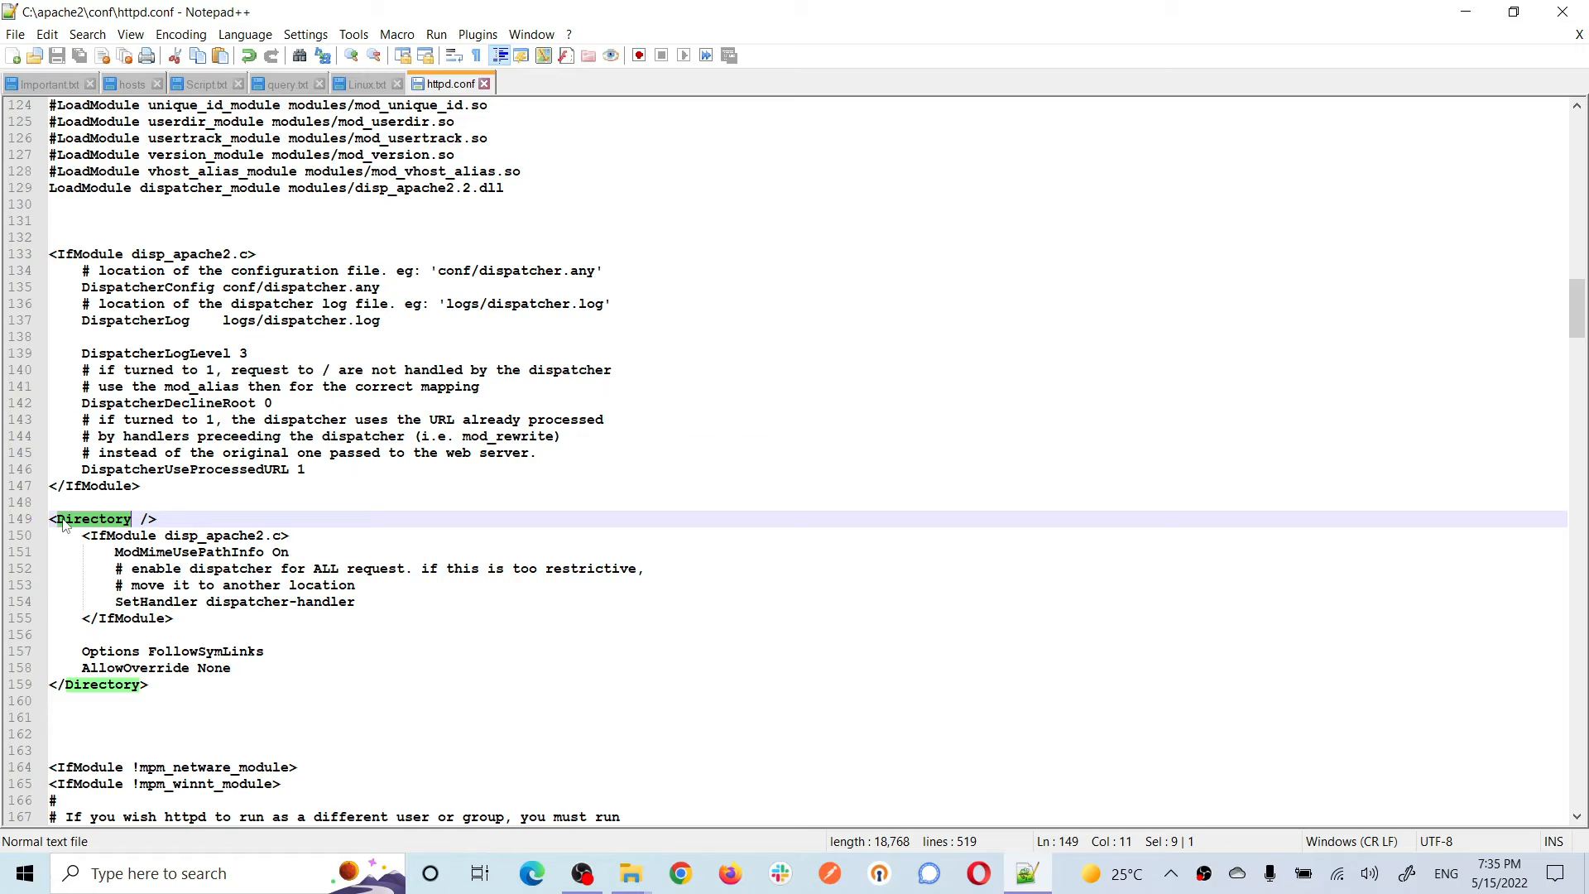
pyautogui.doubleClick(117, 537)
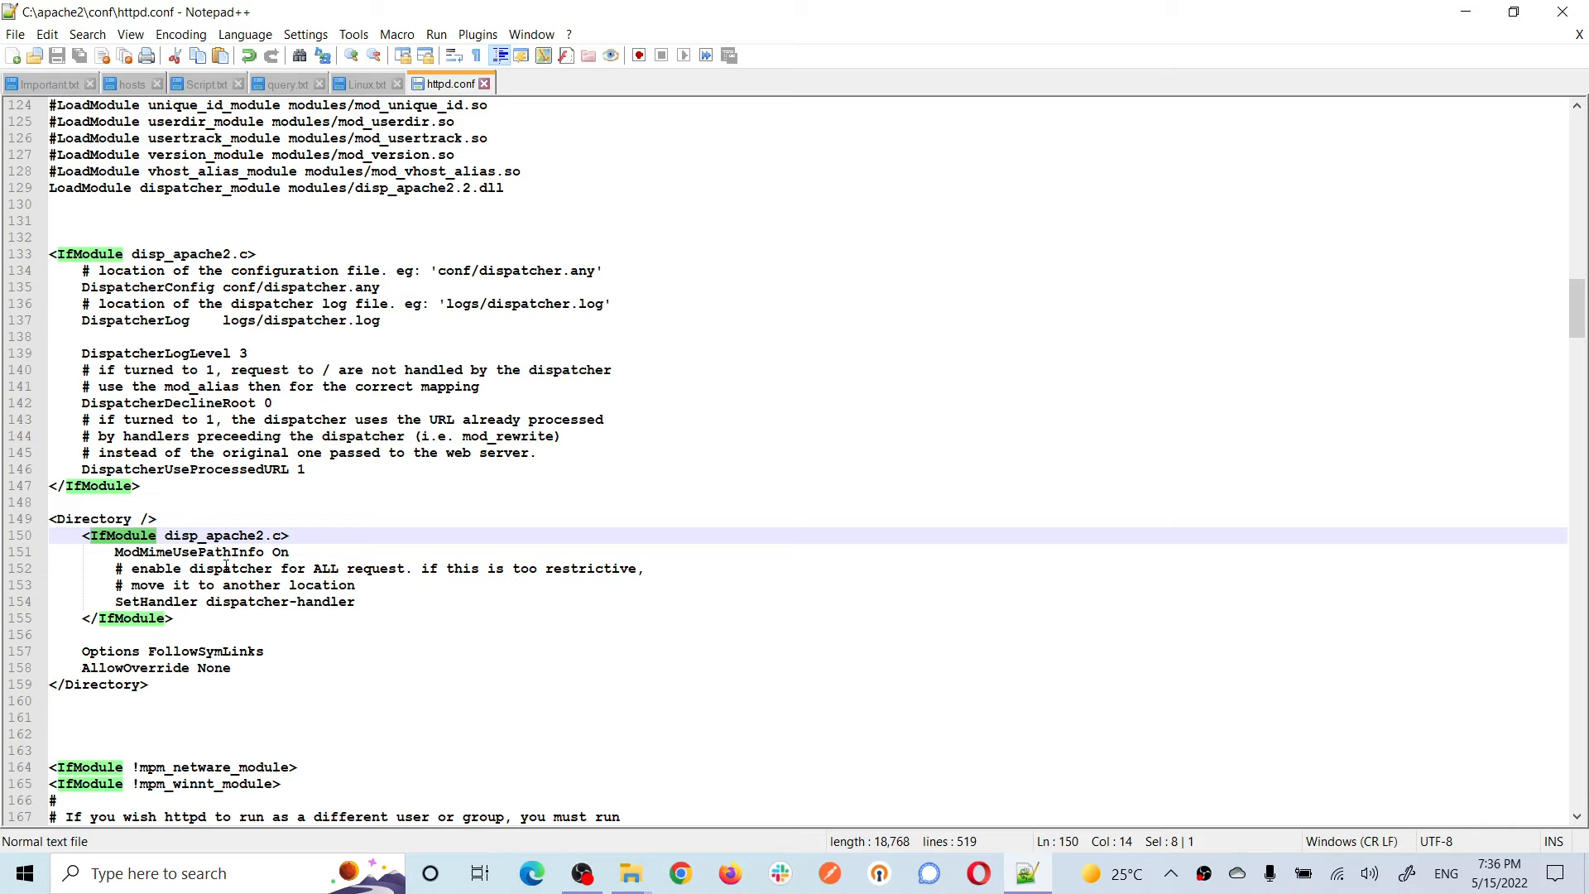
pyautogui.moveTo(153, 488); pyautogui.dragTo(5, 263)
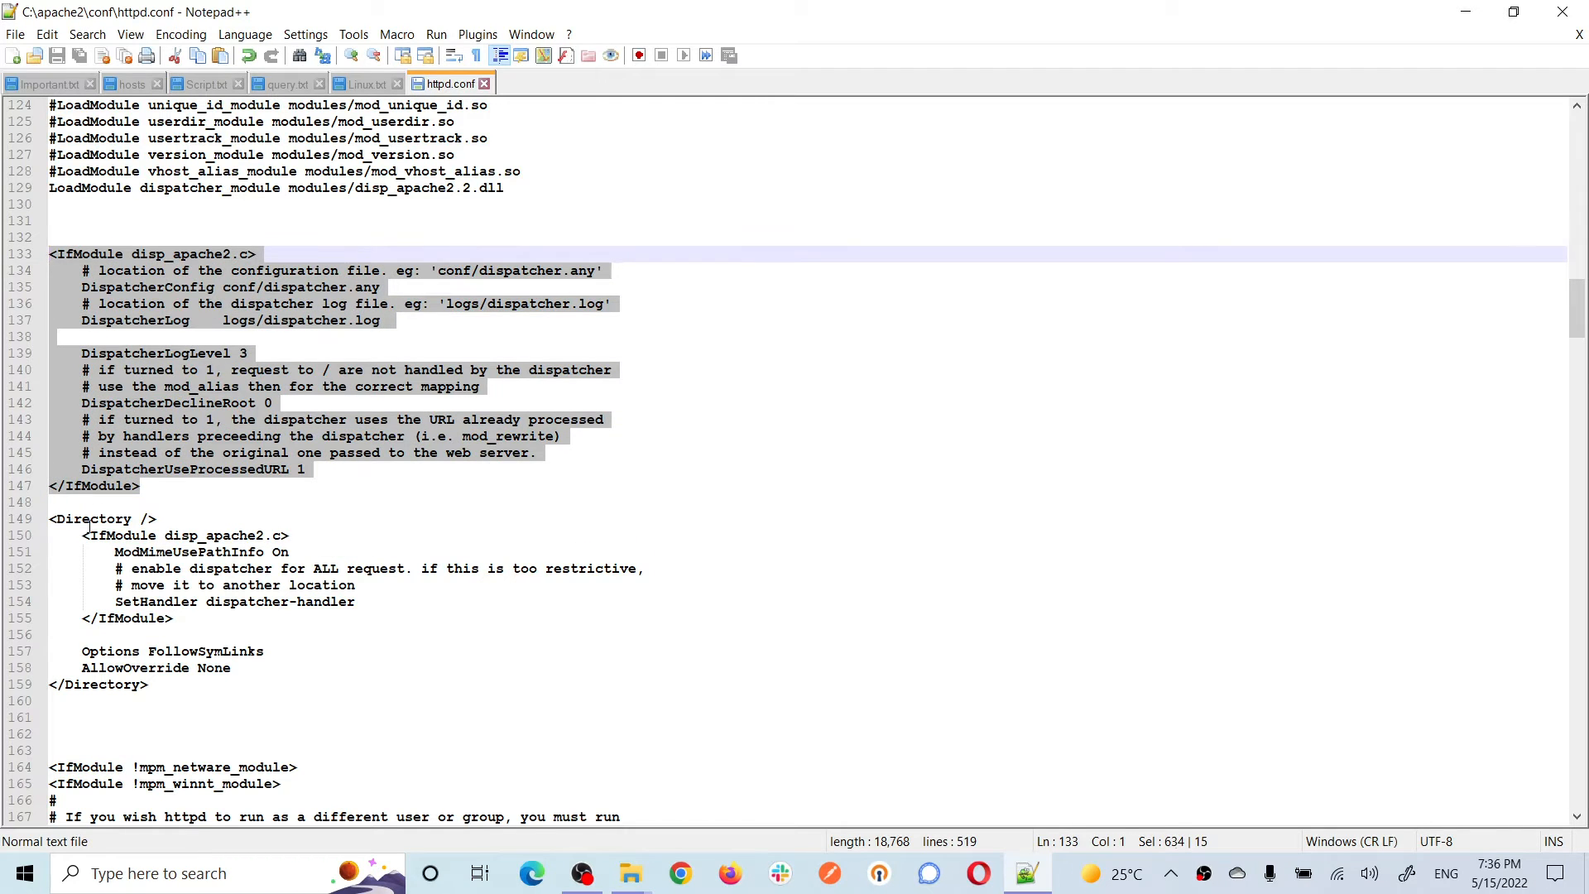
pyautogui.doubleClick(93, 519)
pyautogui.click(164, 537)
pyautogui.moveTo(164, 535); pyautogui.dragTo(286, 517)
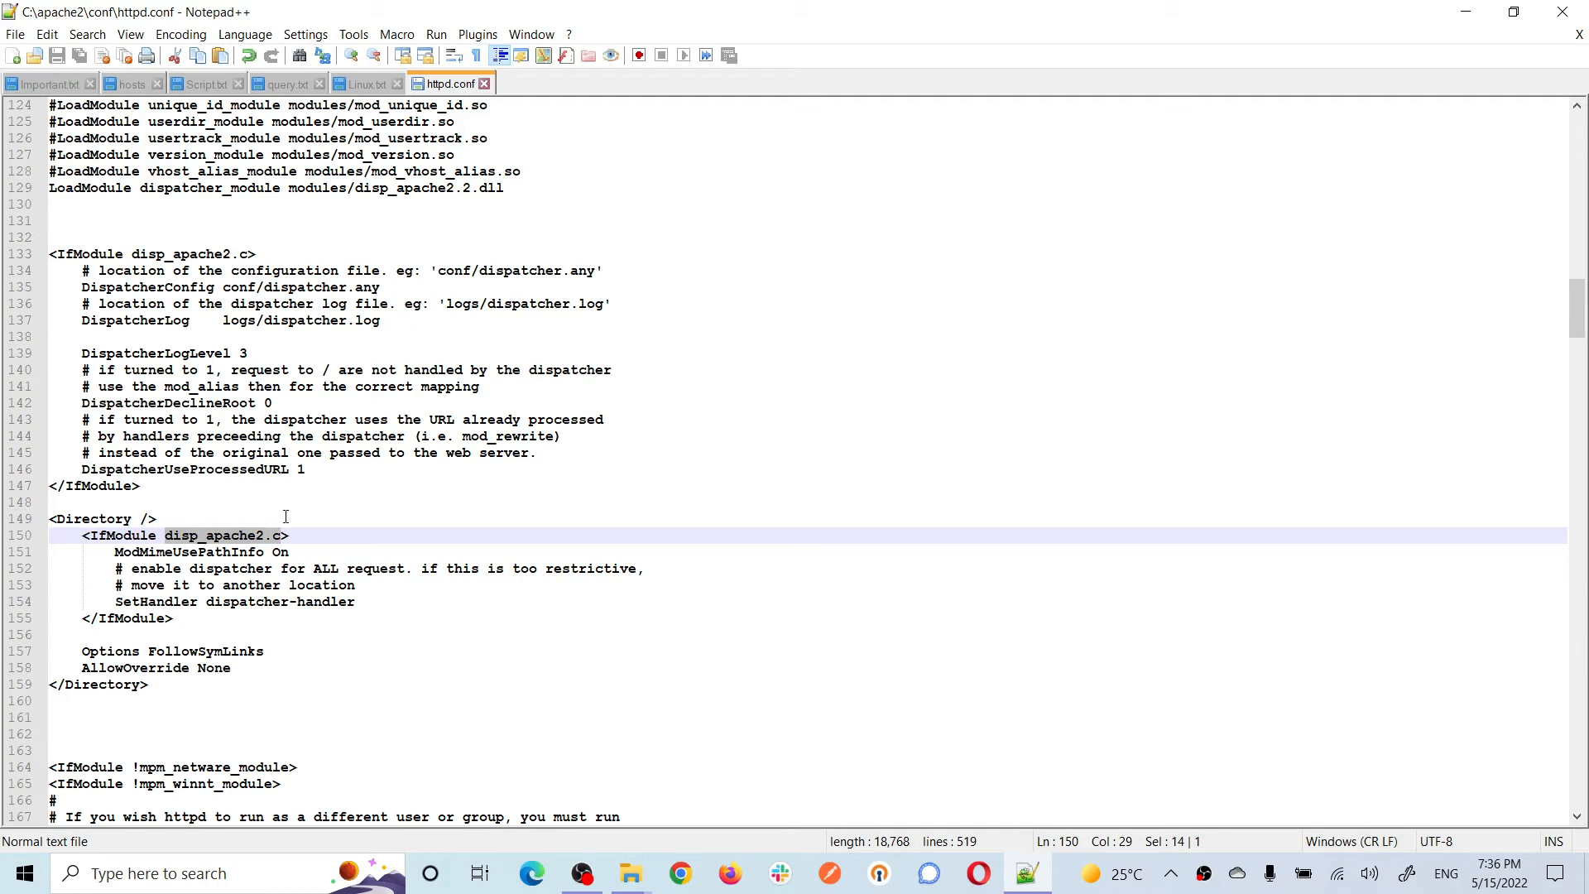
pyautogui.moveTo(132, 255); pyautogui.dragTo(247, 257)
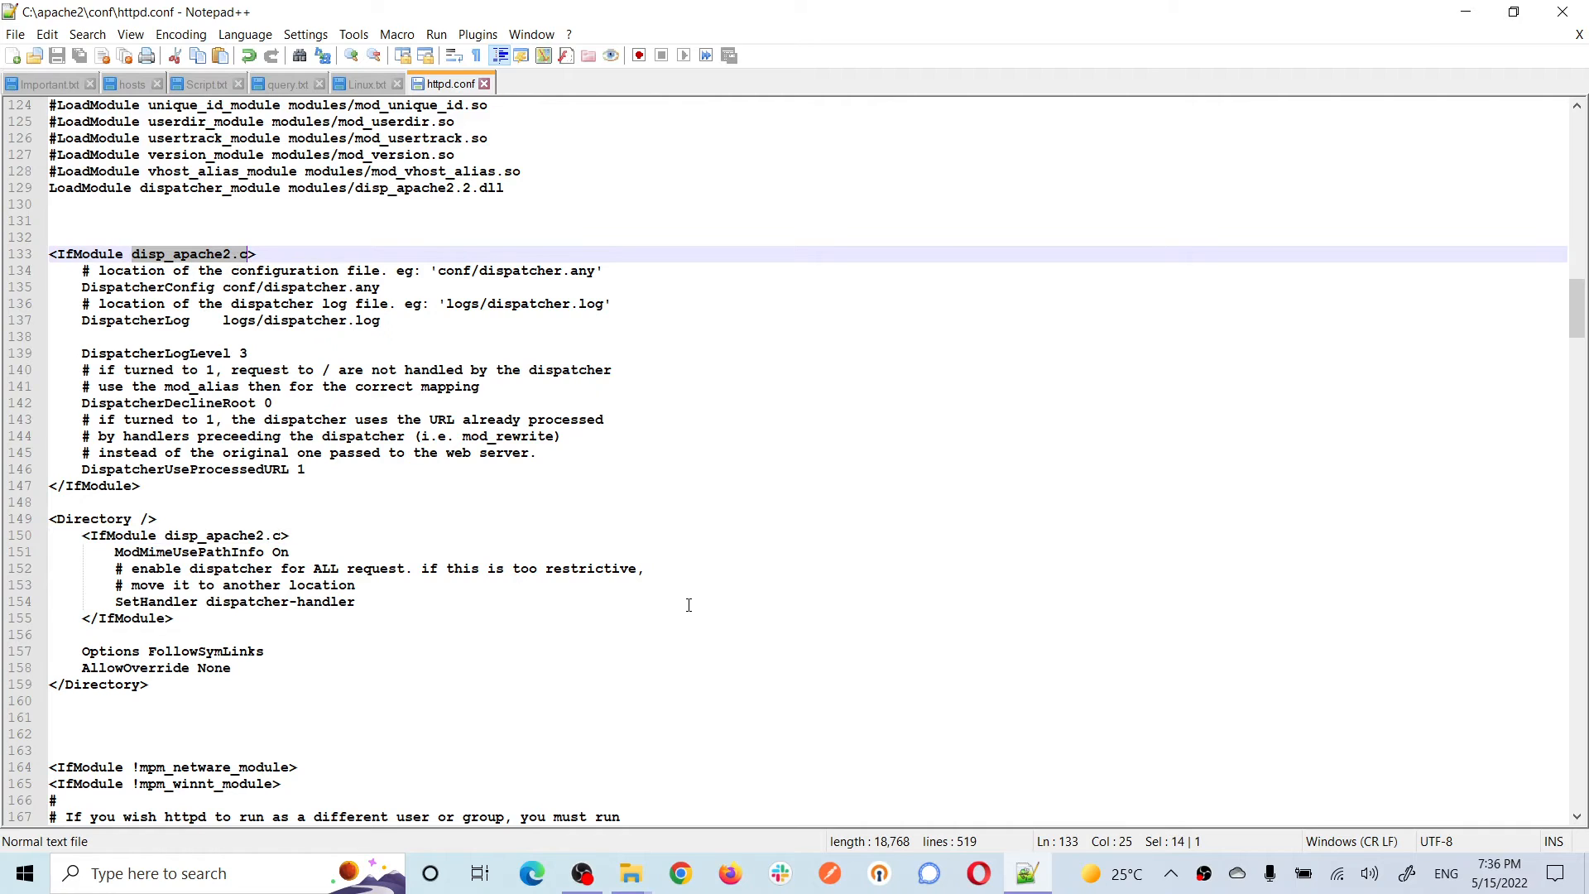
# Step: Examine the SetHandler dispatcher-handler directive together with the IfModule block that configures the dispatcher
pyautogui.doubleClick(159, 601)
pyautogui.moveTo(206, 602); pyautogui.dragTo(357, 604)
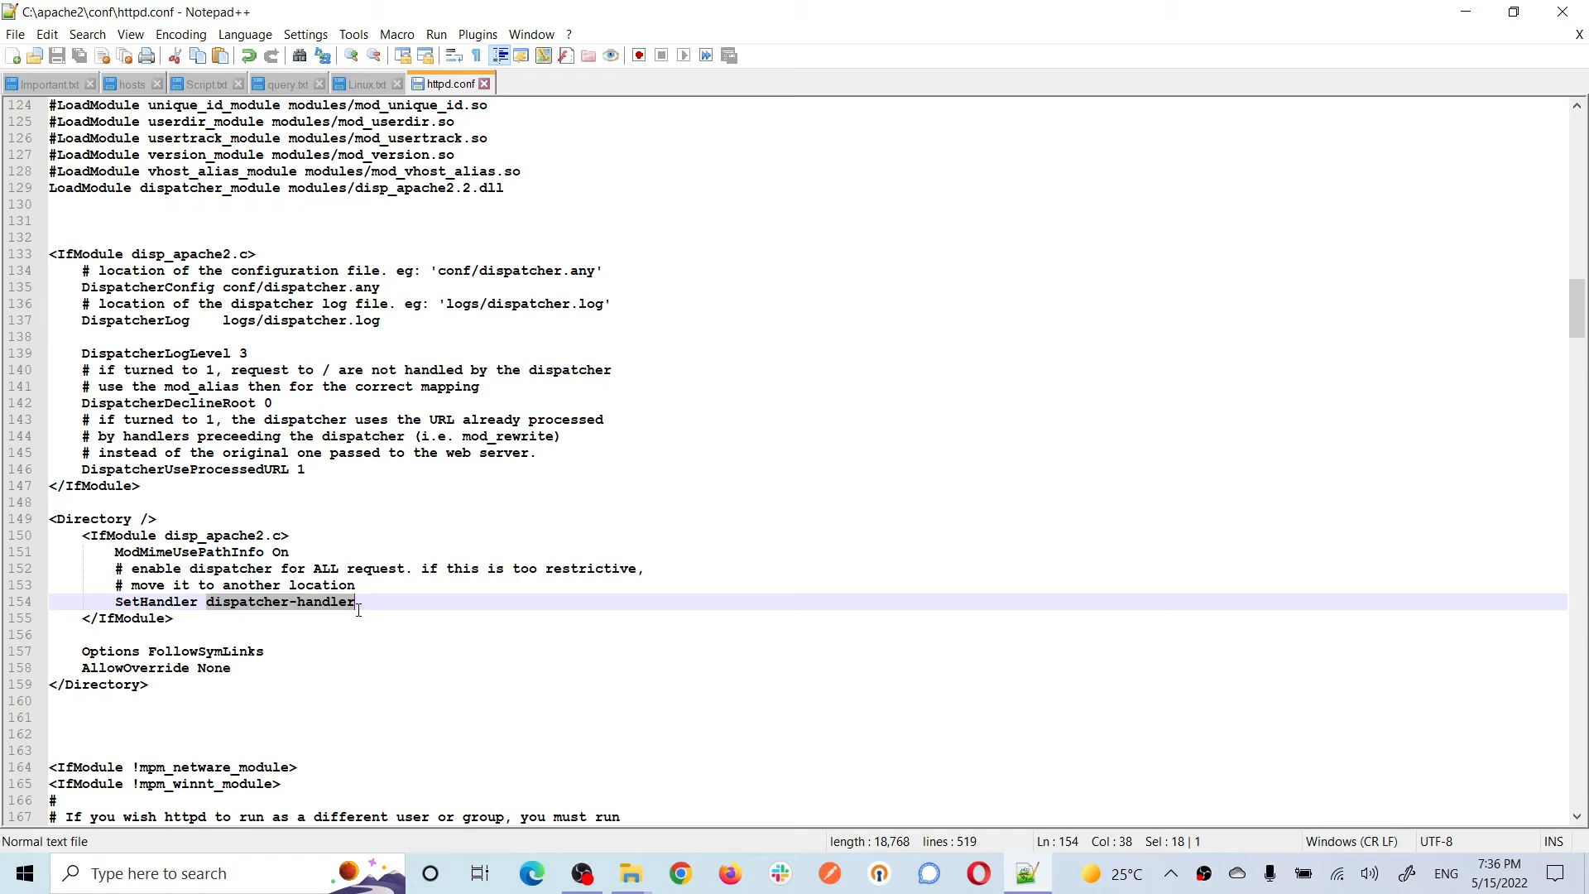
pyautogui.moveTo(132, 253); pyautogui.dragTo(250, 254)
pyautogui.click(147, 471)
pyautogui.moveTo(136, 497); pyautogui.dragTo(1, 245)
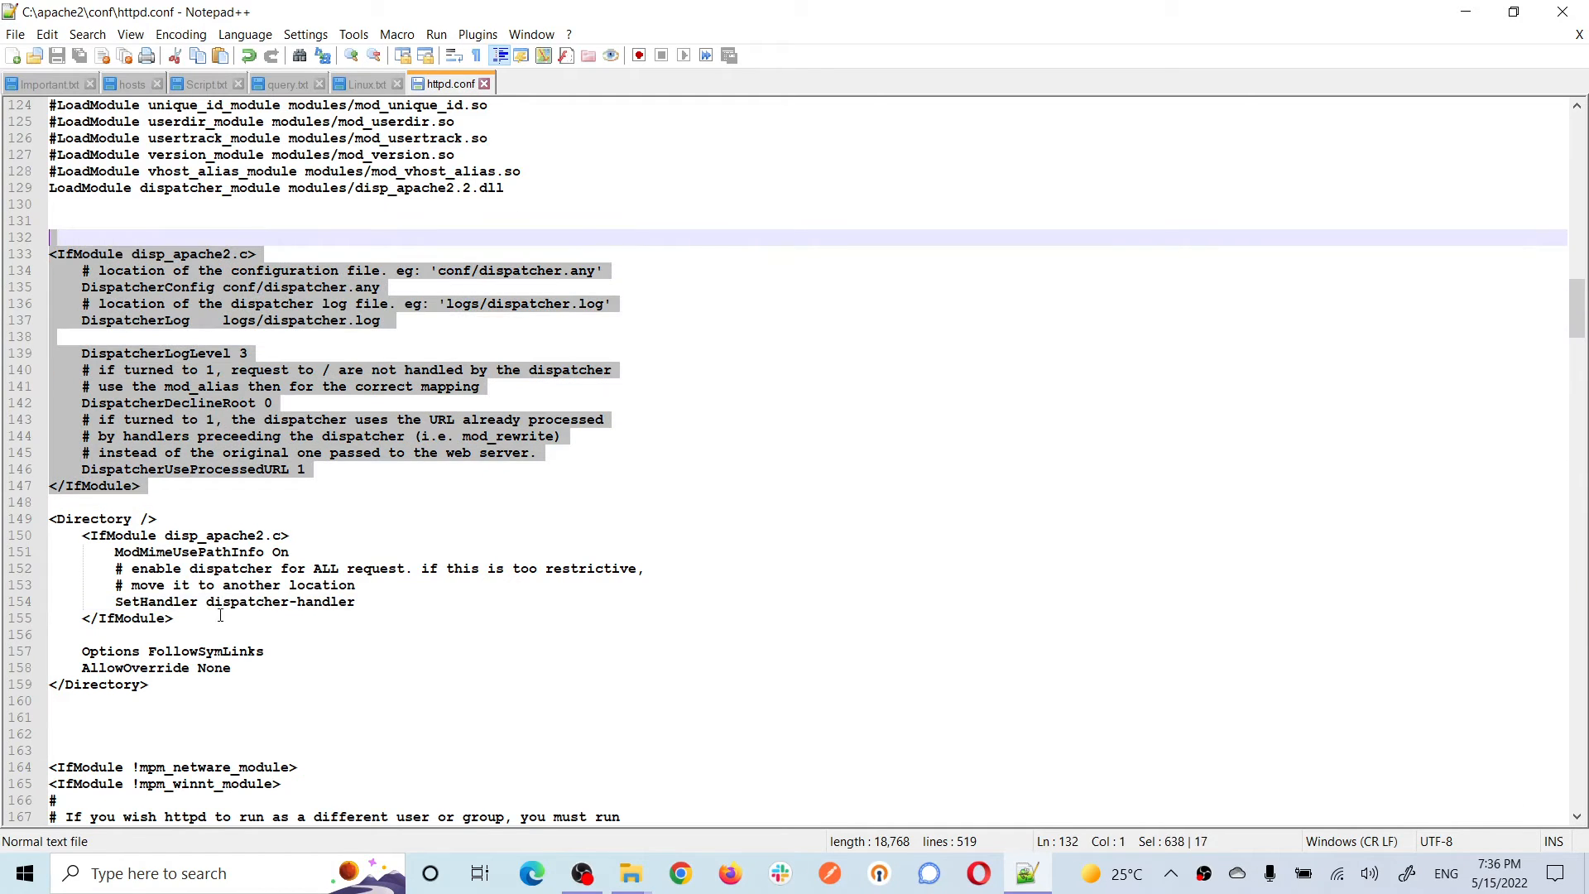
pyautogui.click(221, 602)
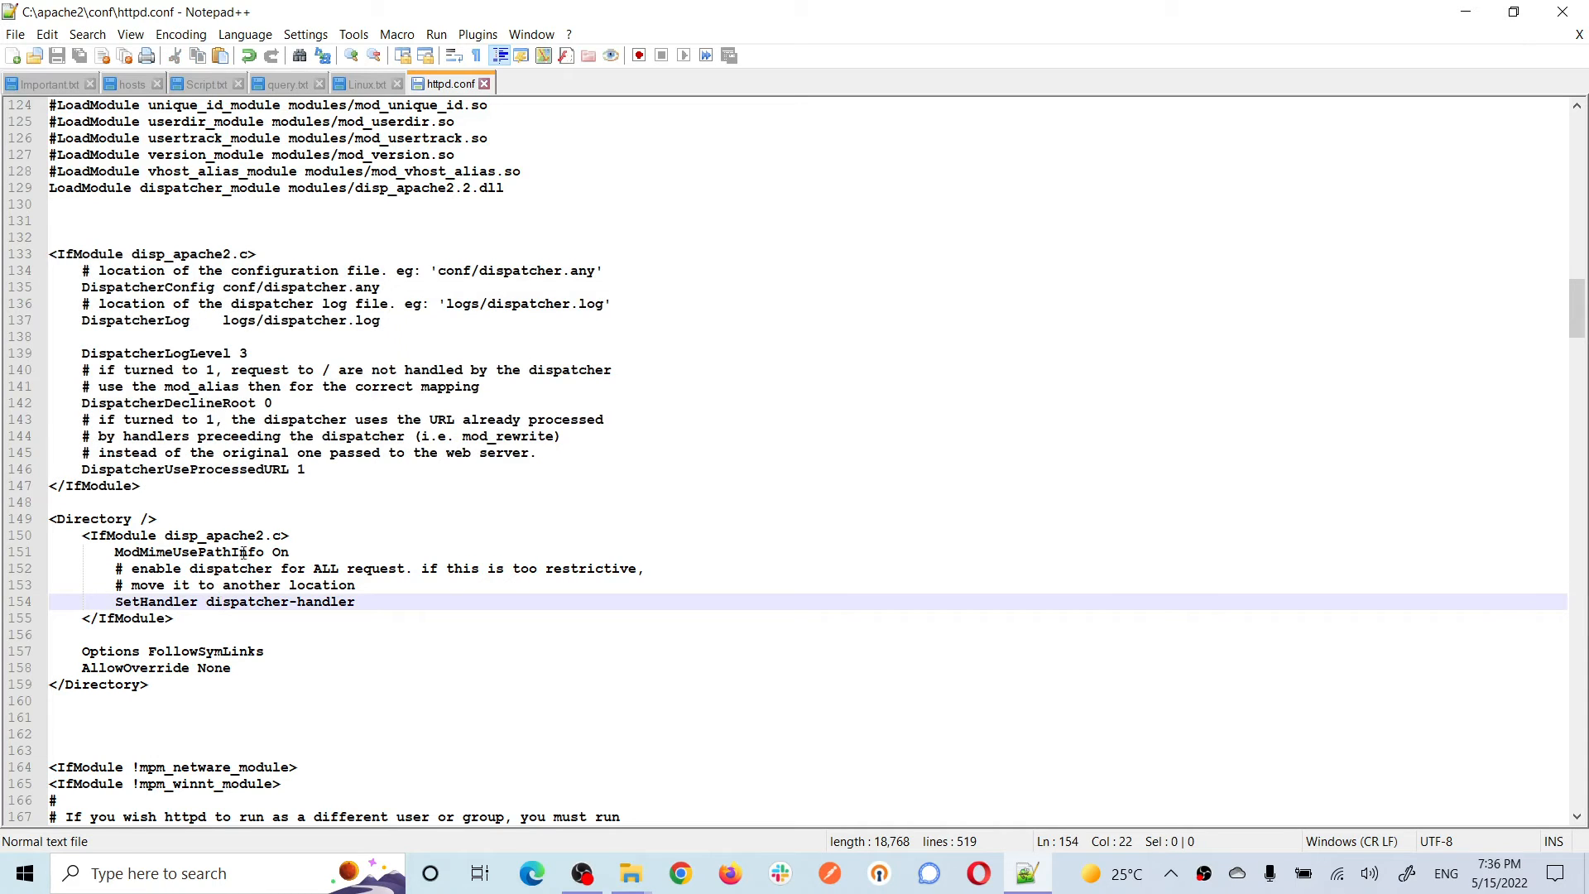
# Step: Trace how the Directory block and the IfModule block relate to disp_apache2.2.dll in the LoadModule line
pyautogui.moveTo(507, 187); pyautogui.dragTo(342, 188)
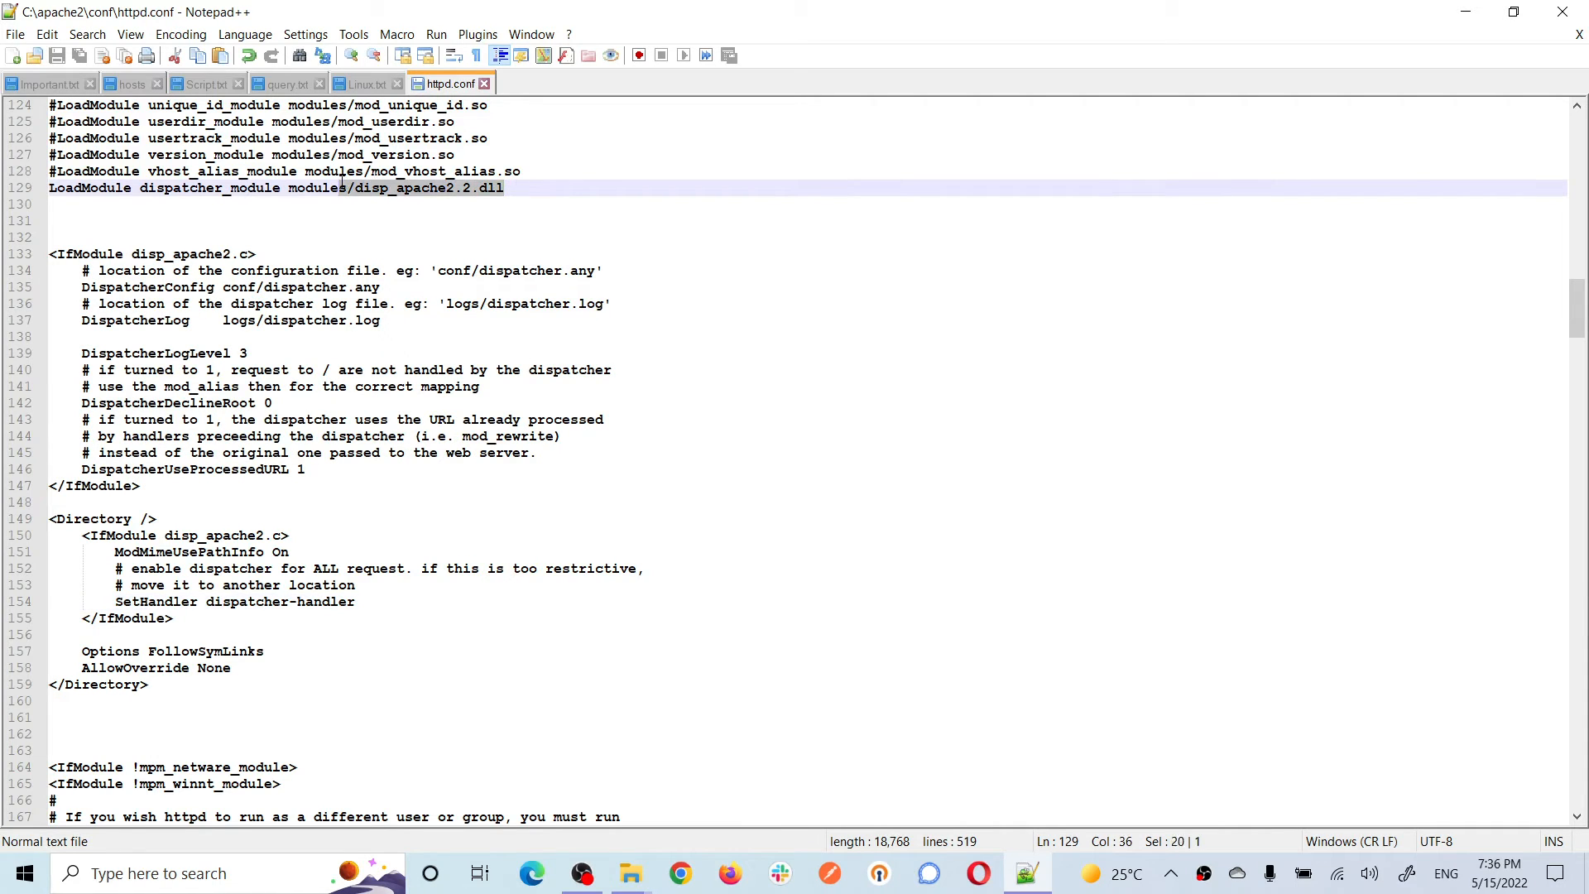
pyautogui.moveTo(156, 685); pyautogui.dragTo(3, 519)
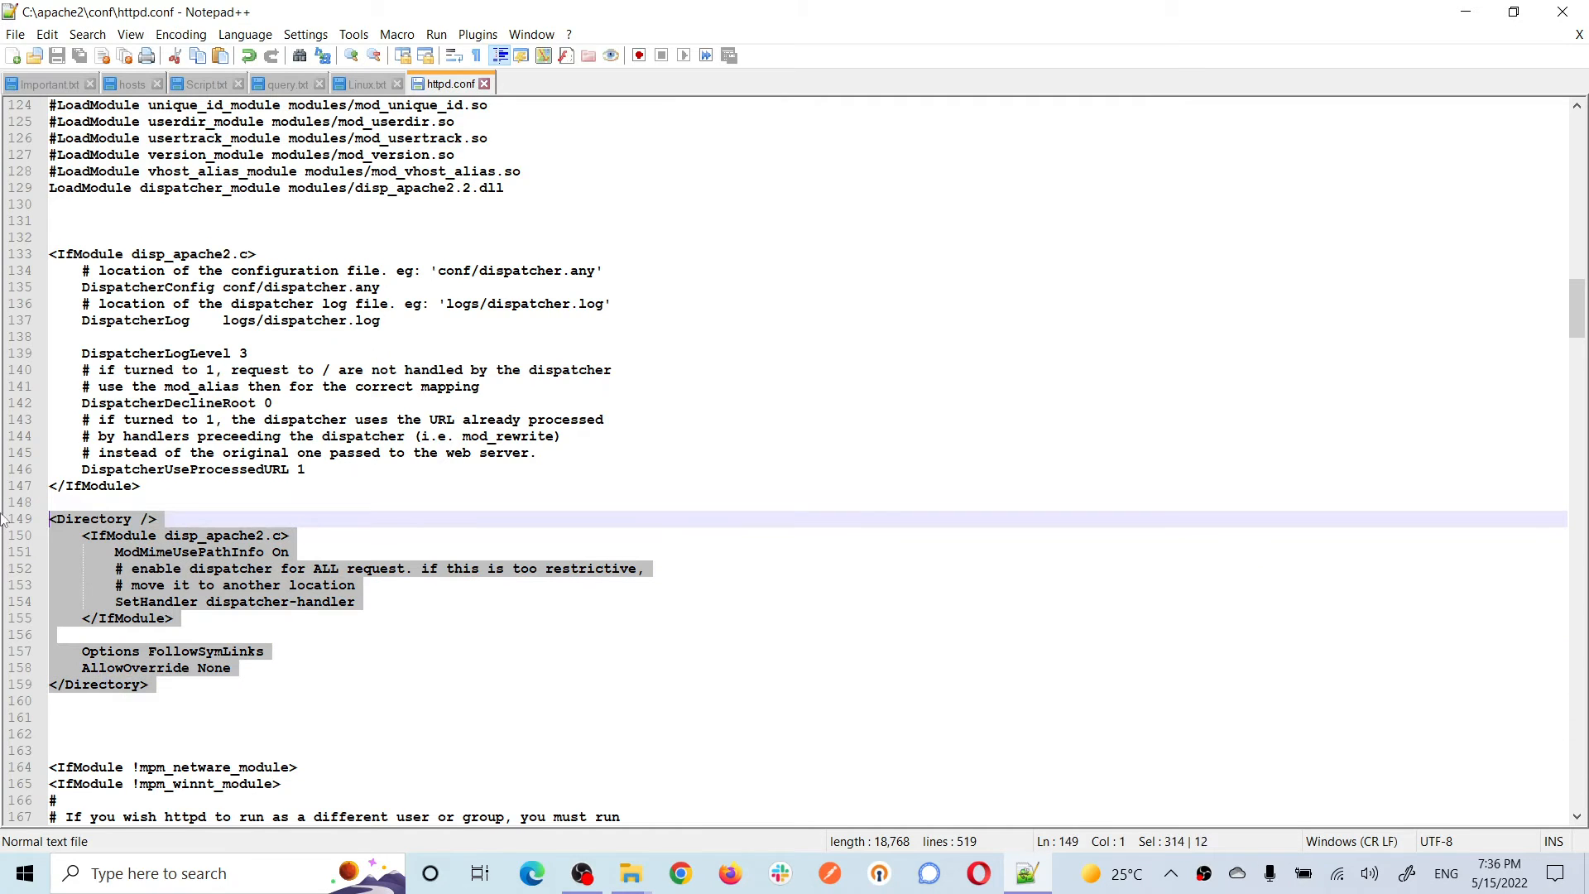
pyautogui.click(164, 482)
pyautogui.moveTo(143, 489); pyautogui.dragTo(3, 266)
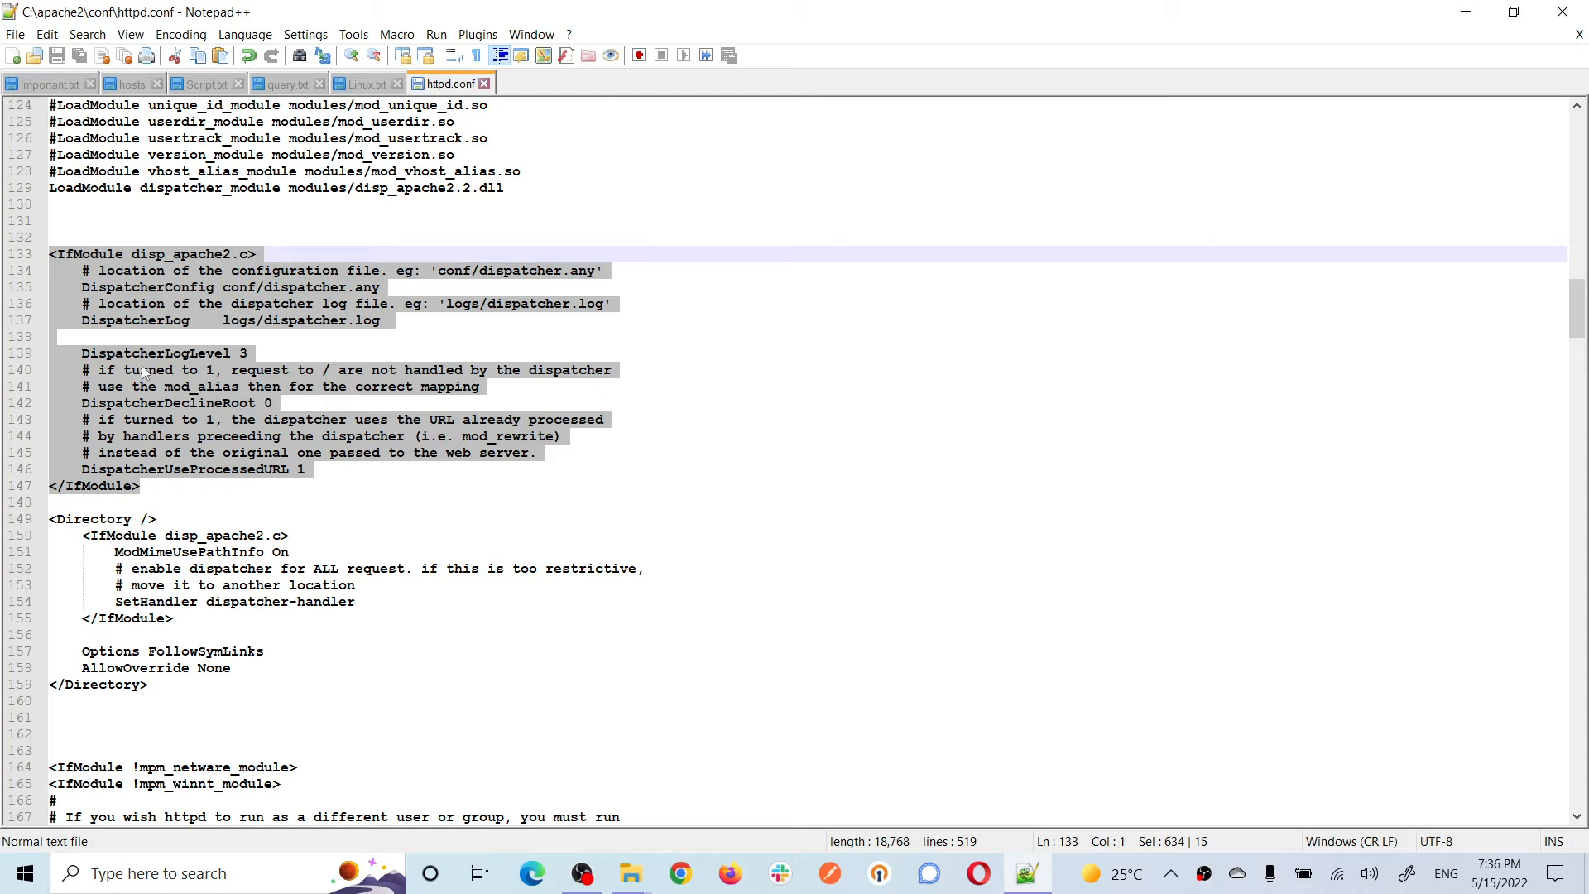
pyautogui.moveTo(356, 187); pyautogui.dragTo(540, 184)
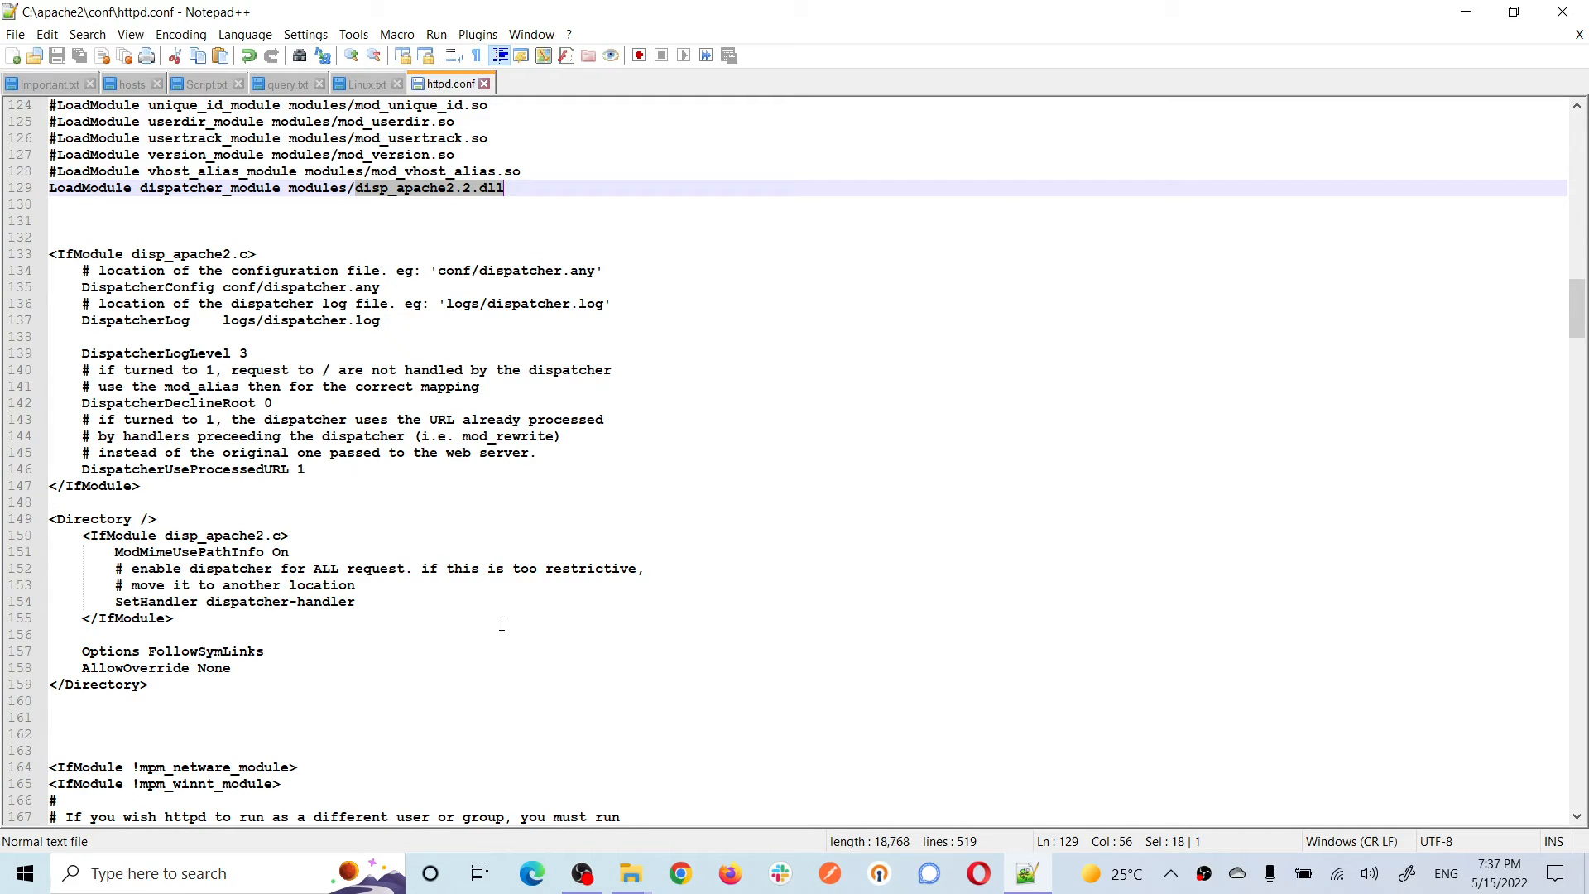
# Step: Recheck the request handling order from the SetHandler line and Directory block through the dispatcher settings to the loaded module
pyautogui.moveTo(116, 604); pyautogui.dragTo(423, 600)
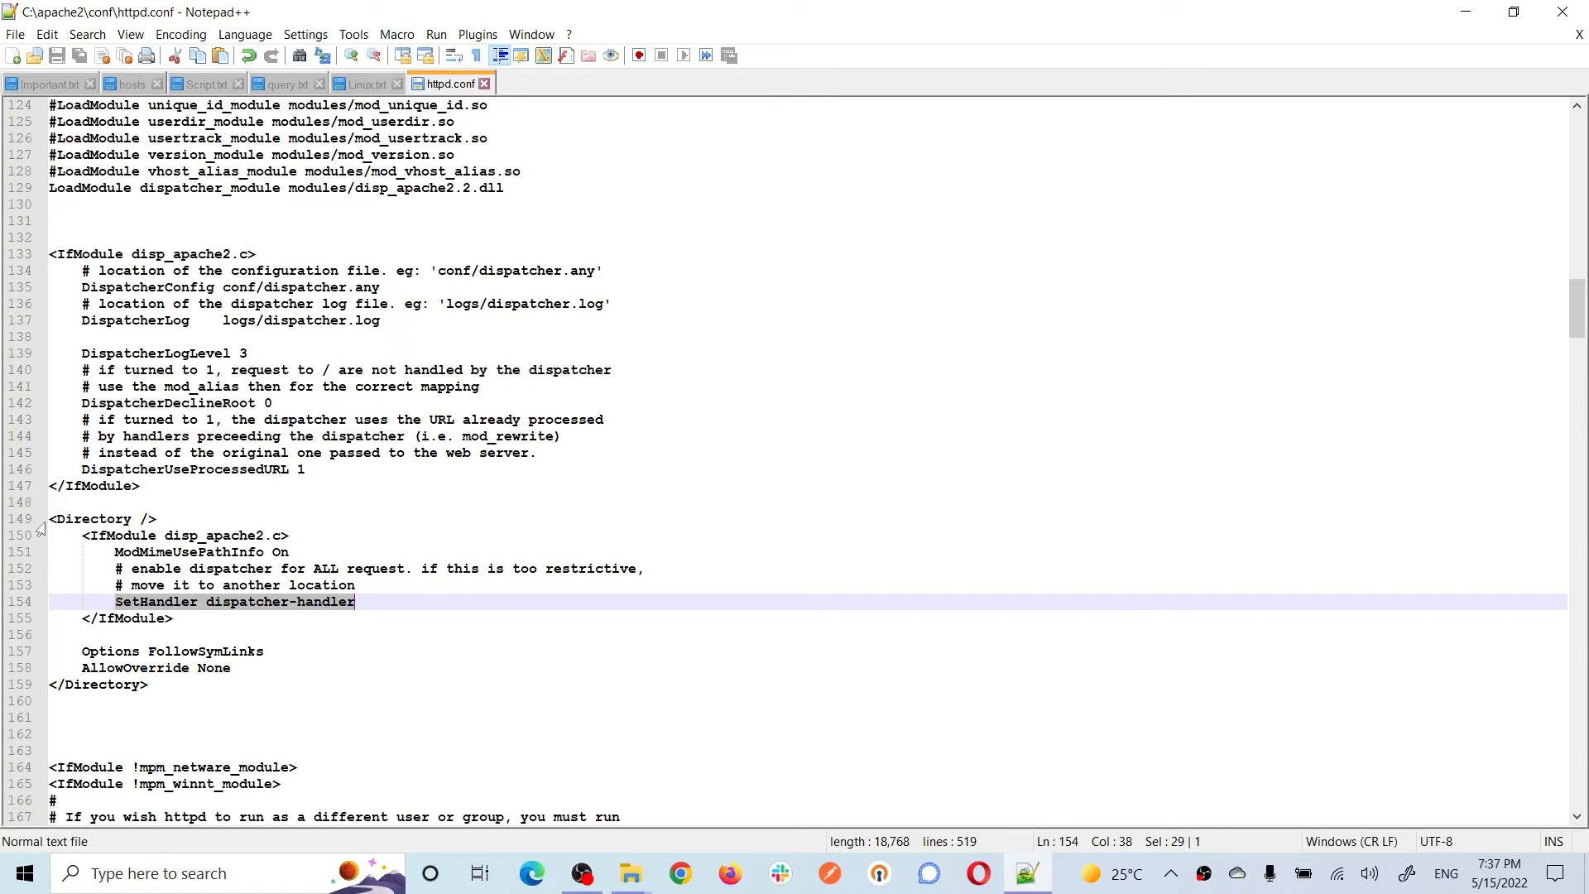
pyautogui.moveTo(50, 519); pyautogui.dragTo(158, 690)
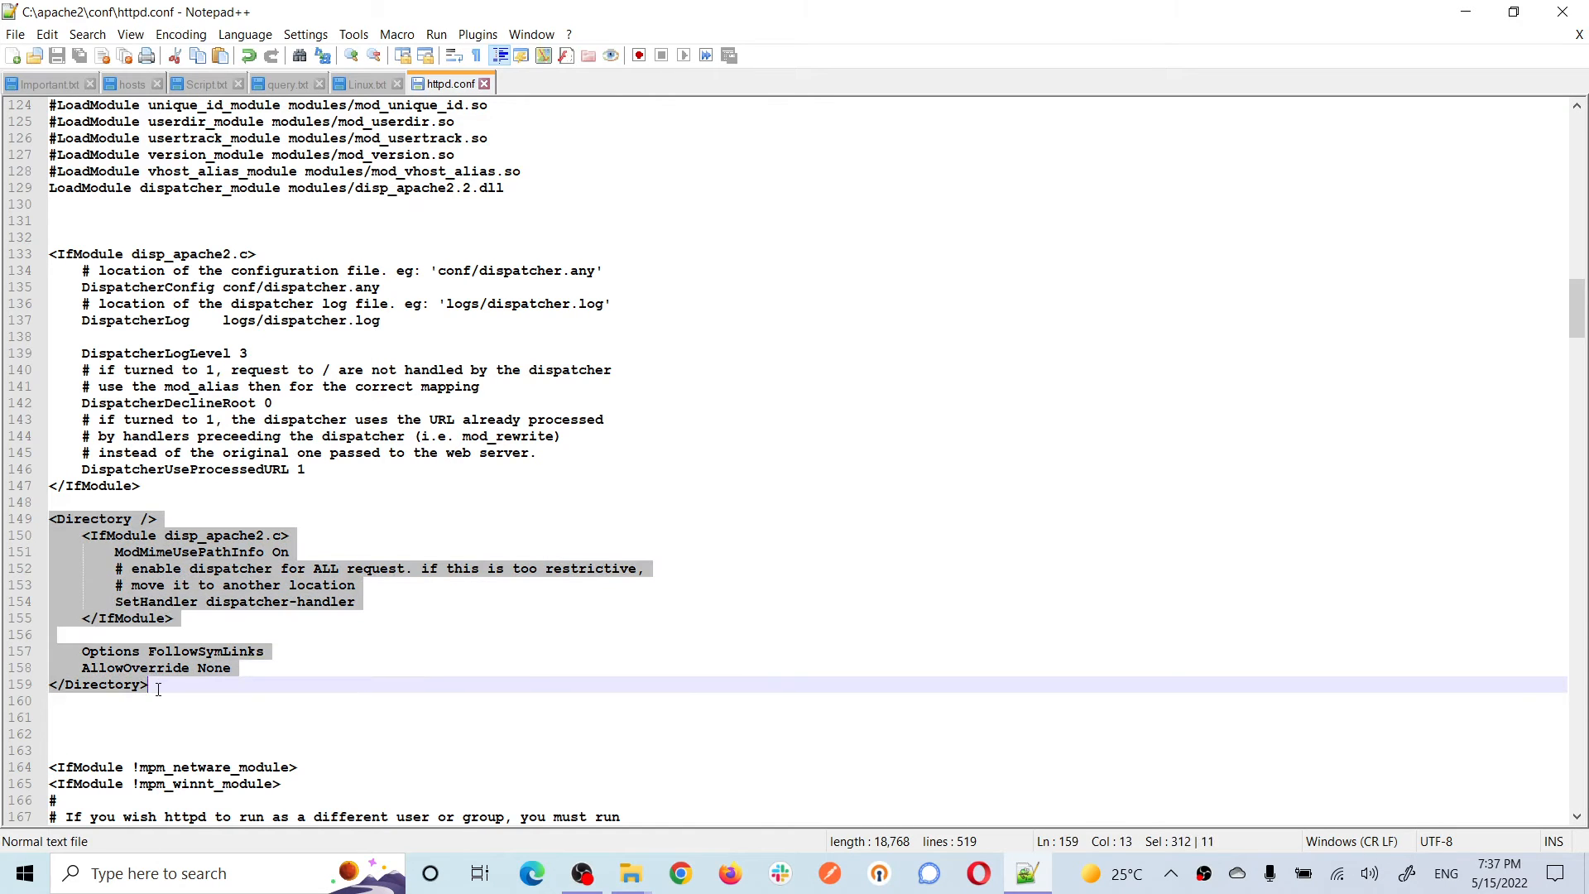
pyautogui.click(154, 485)
pyautogui.moveTo(144, 486); pyautogui.dragTo(26, 266)
pyautogui.moveTo(25, 262); pyautogui.dragTo(21, 261)
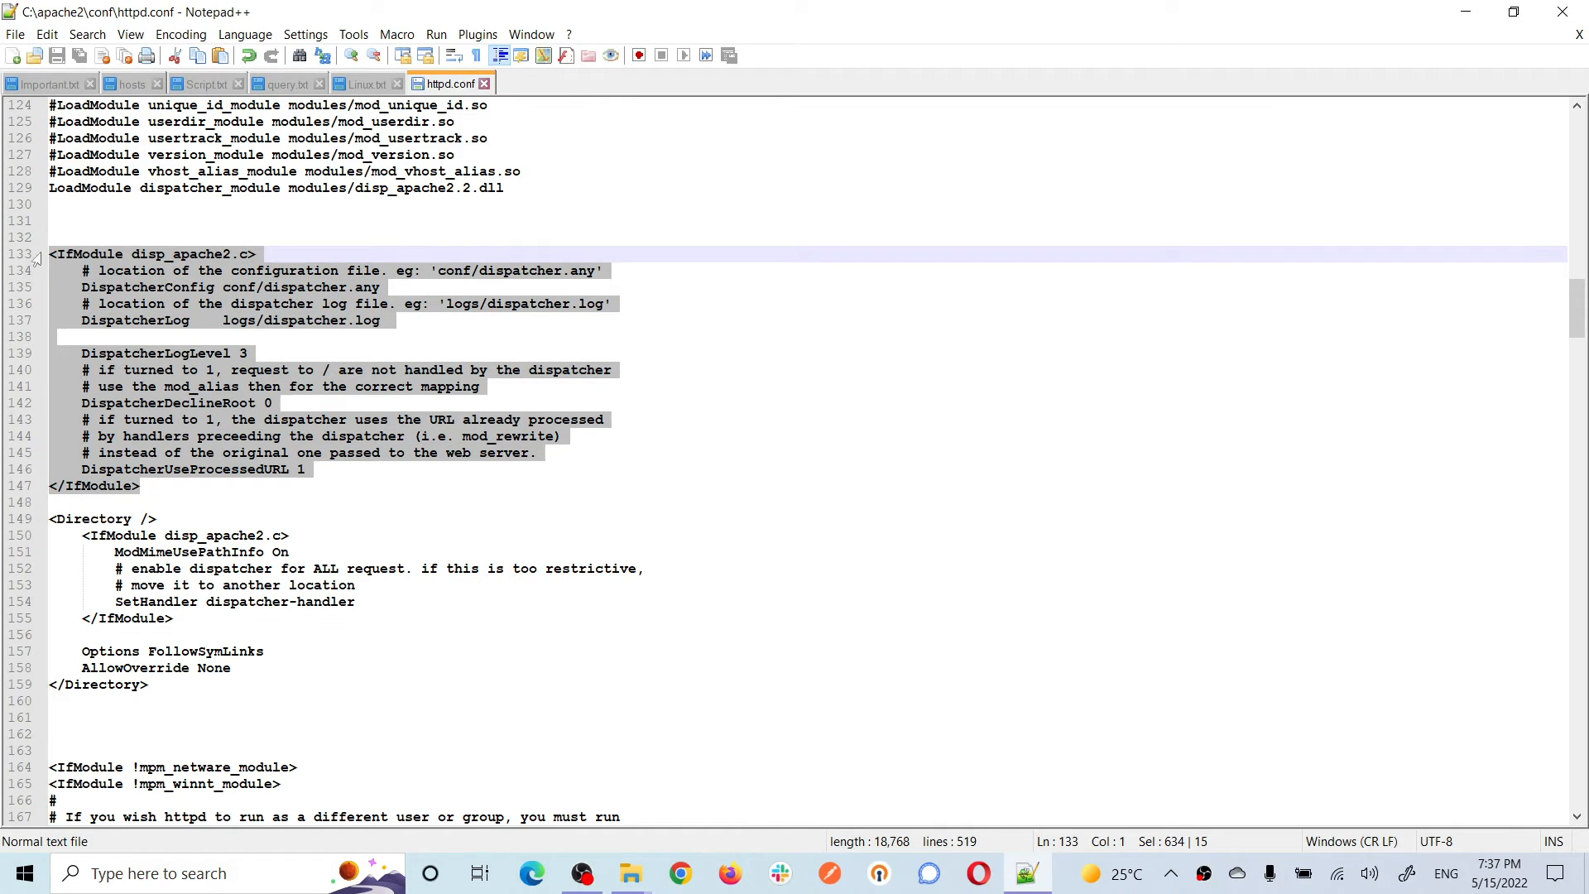
pyautogui.moveTo(348, 188); pyautogui.dragTo(601, 192)
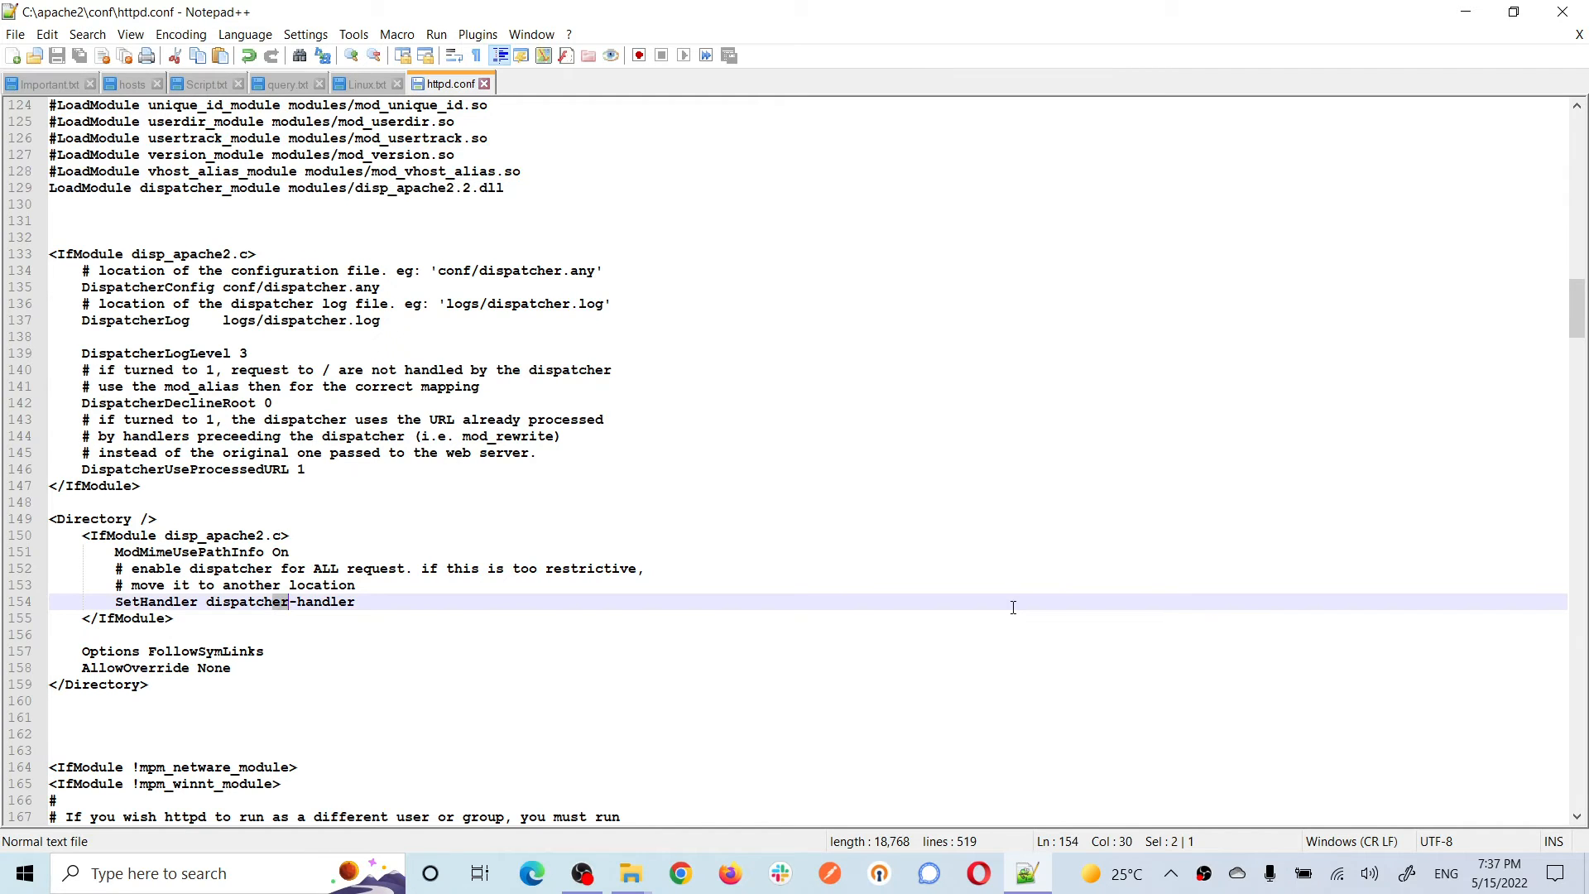
# Step: Check the DispatcherConfig directive and the location it expects for the dispatcher configuration file
pyautogui.click(301, 303)
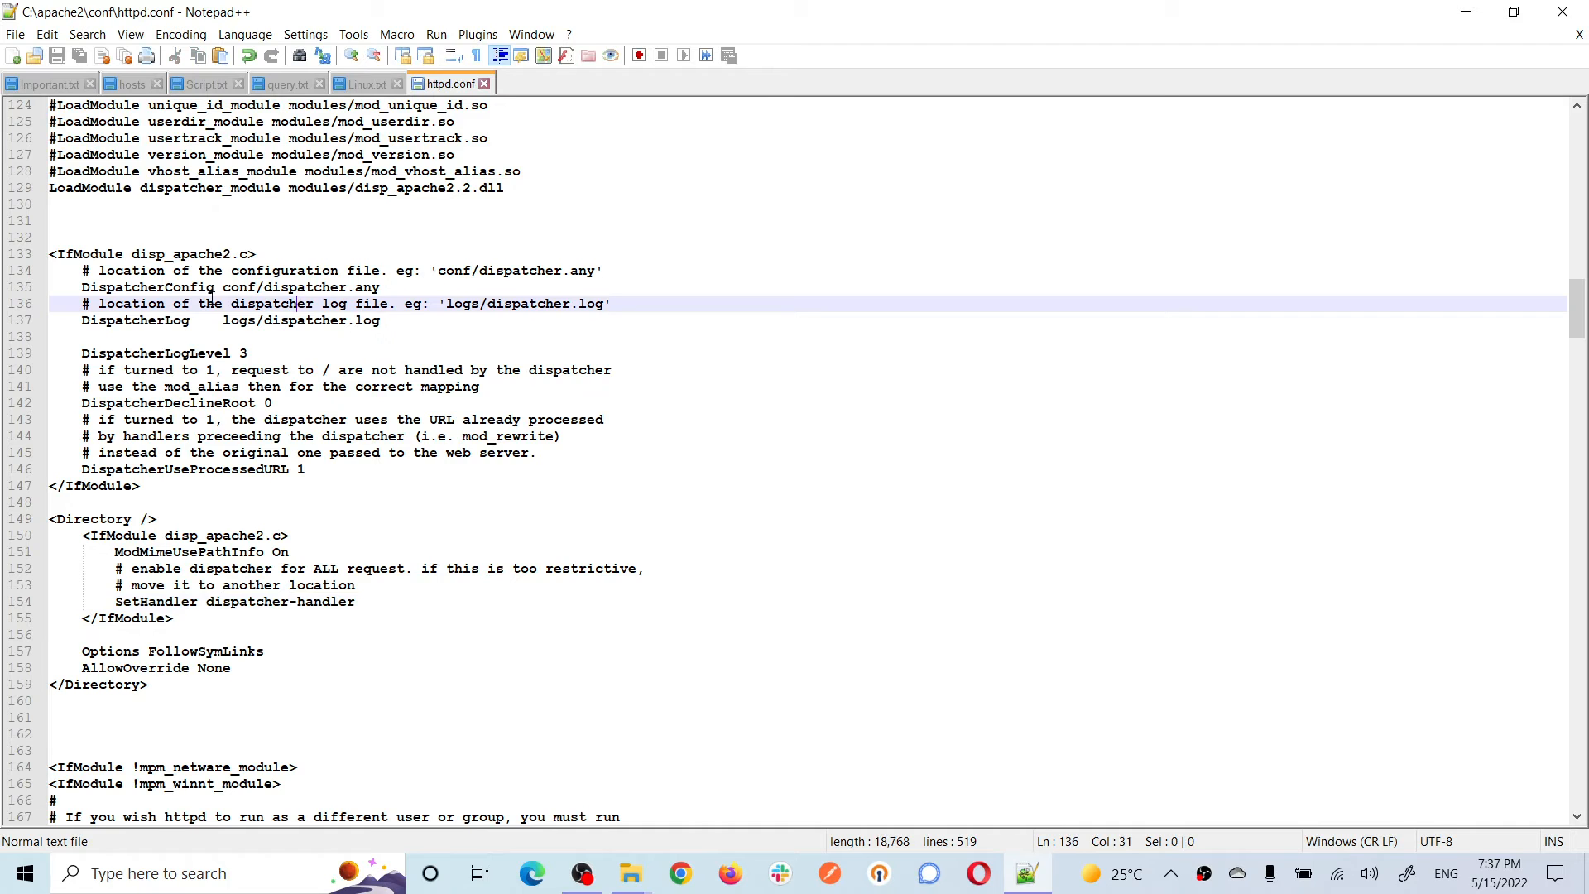
pyautogui.doubleClick(157, 286)
pyautogui.click(222, 286)
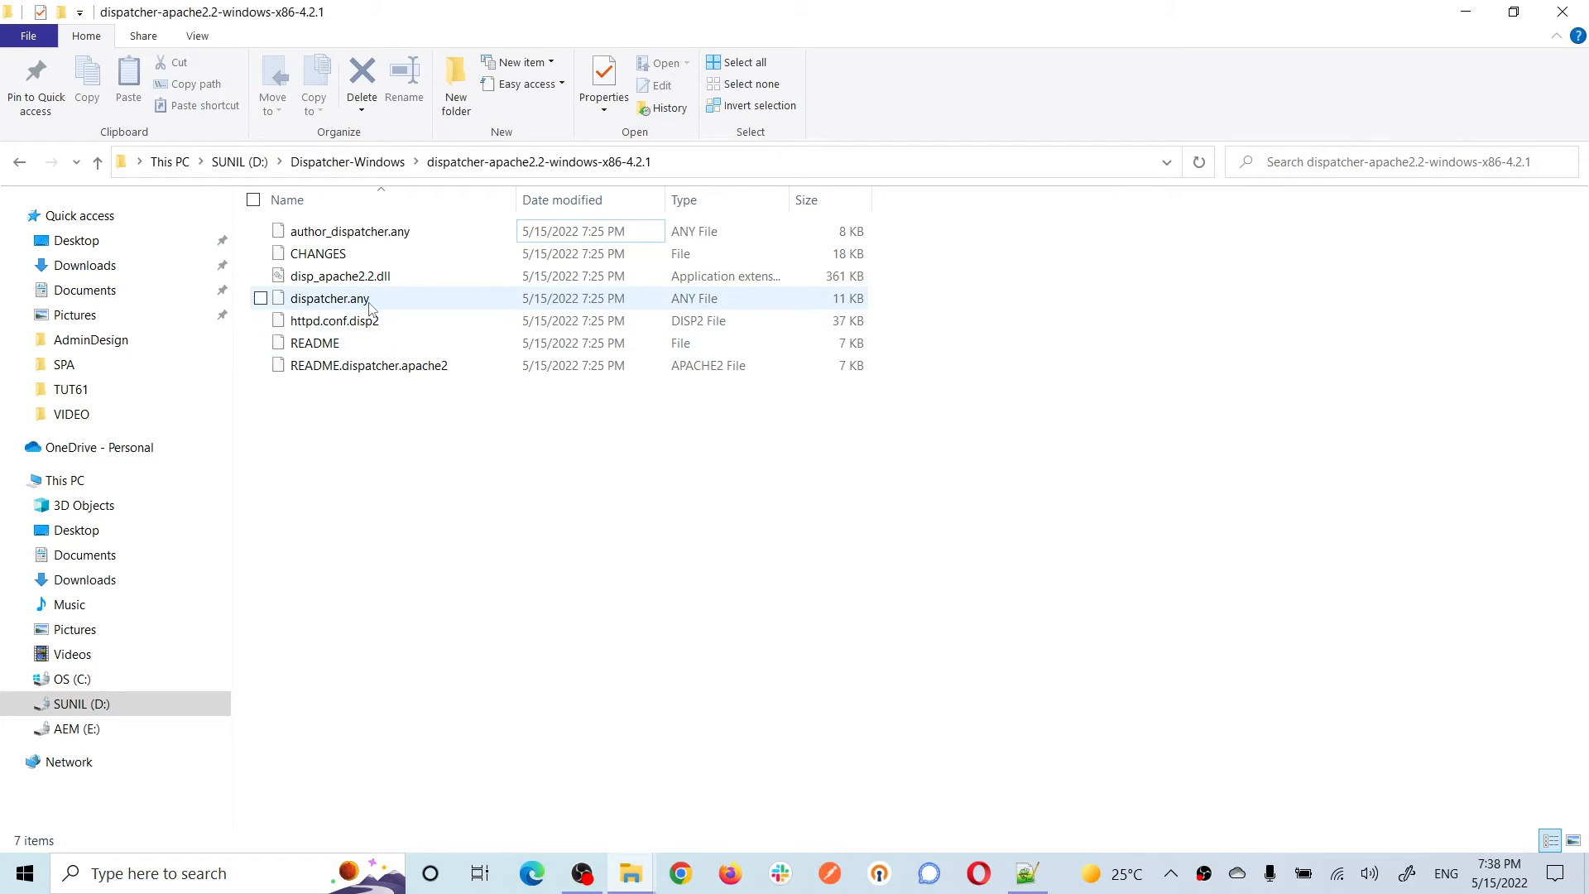
# Step: Copy dispatcher.any from the dispatcher-apache2.2-windows-x86-4.2.1 folder into C:\apache2\conf using File Explorer
pyautogui.click(370, 303)
pyautogui.rightClick(370, 303)
pyautogui.click(189, 626)
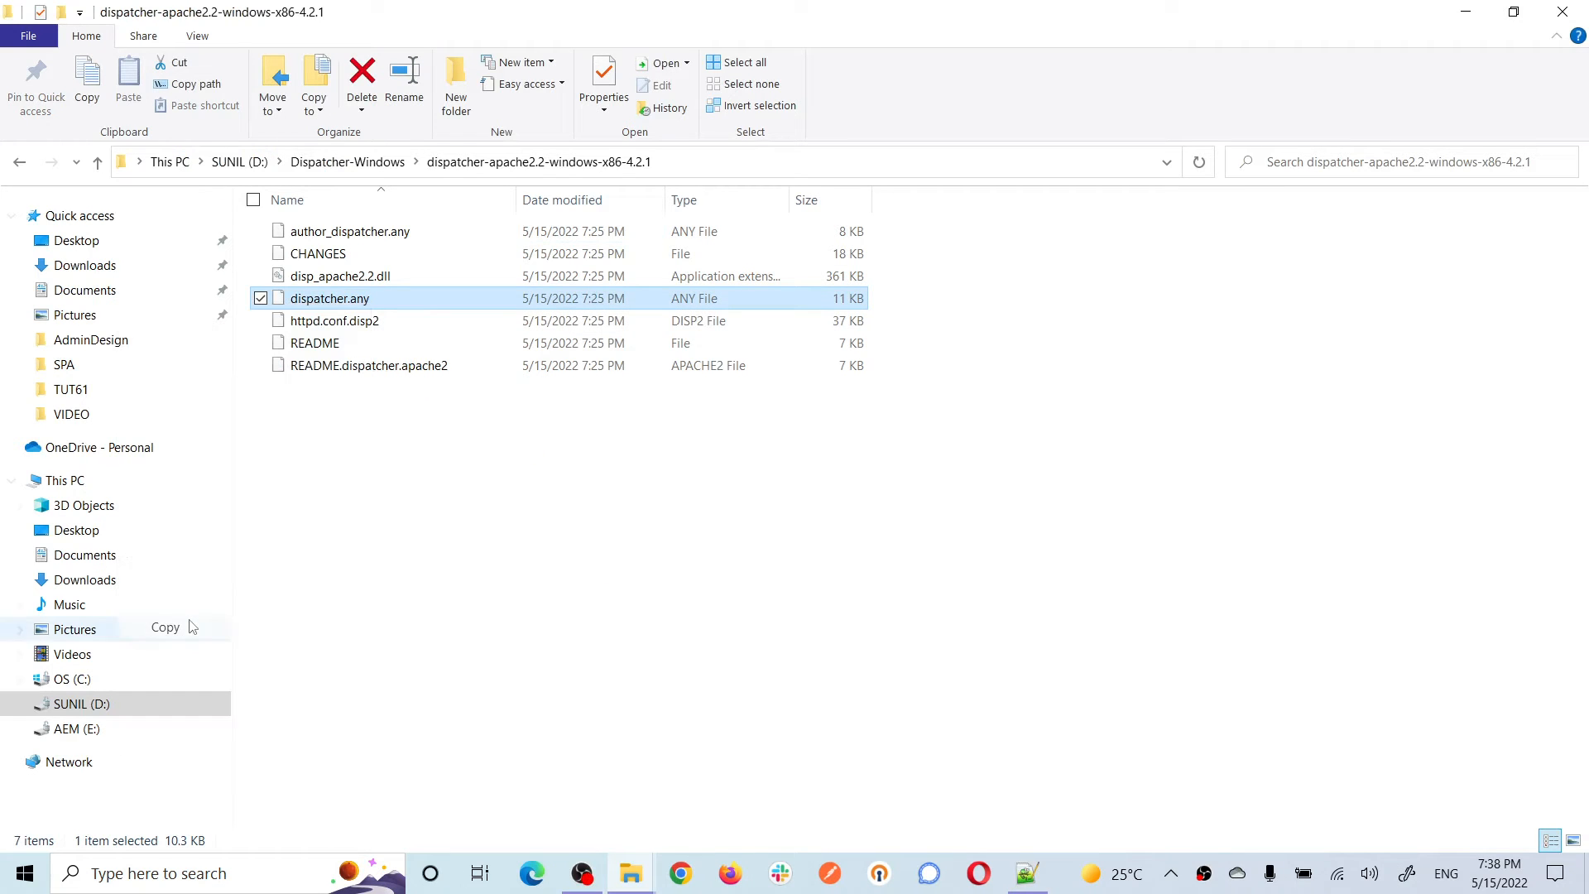
pyautogui.click(72, 679)
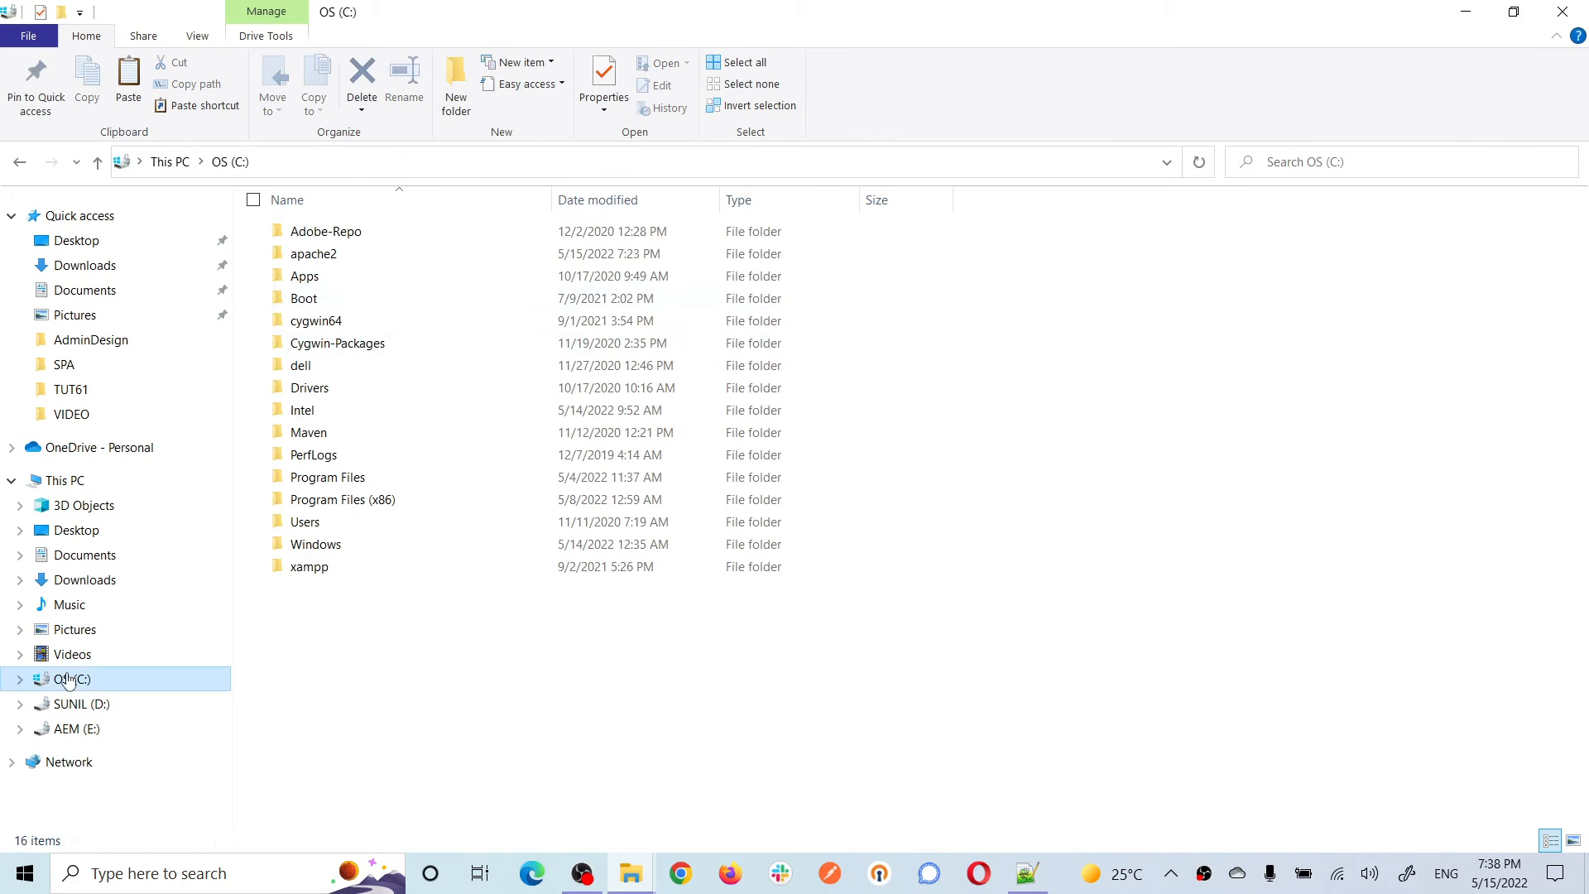
pyautogui.doubleClick(356, 259)
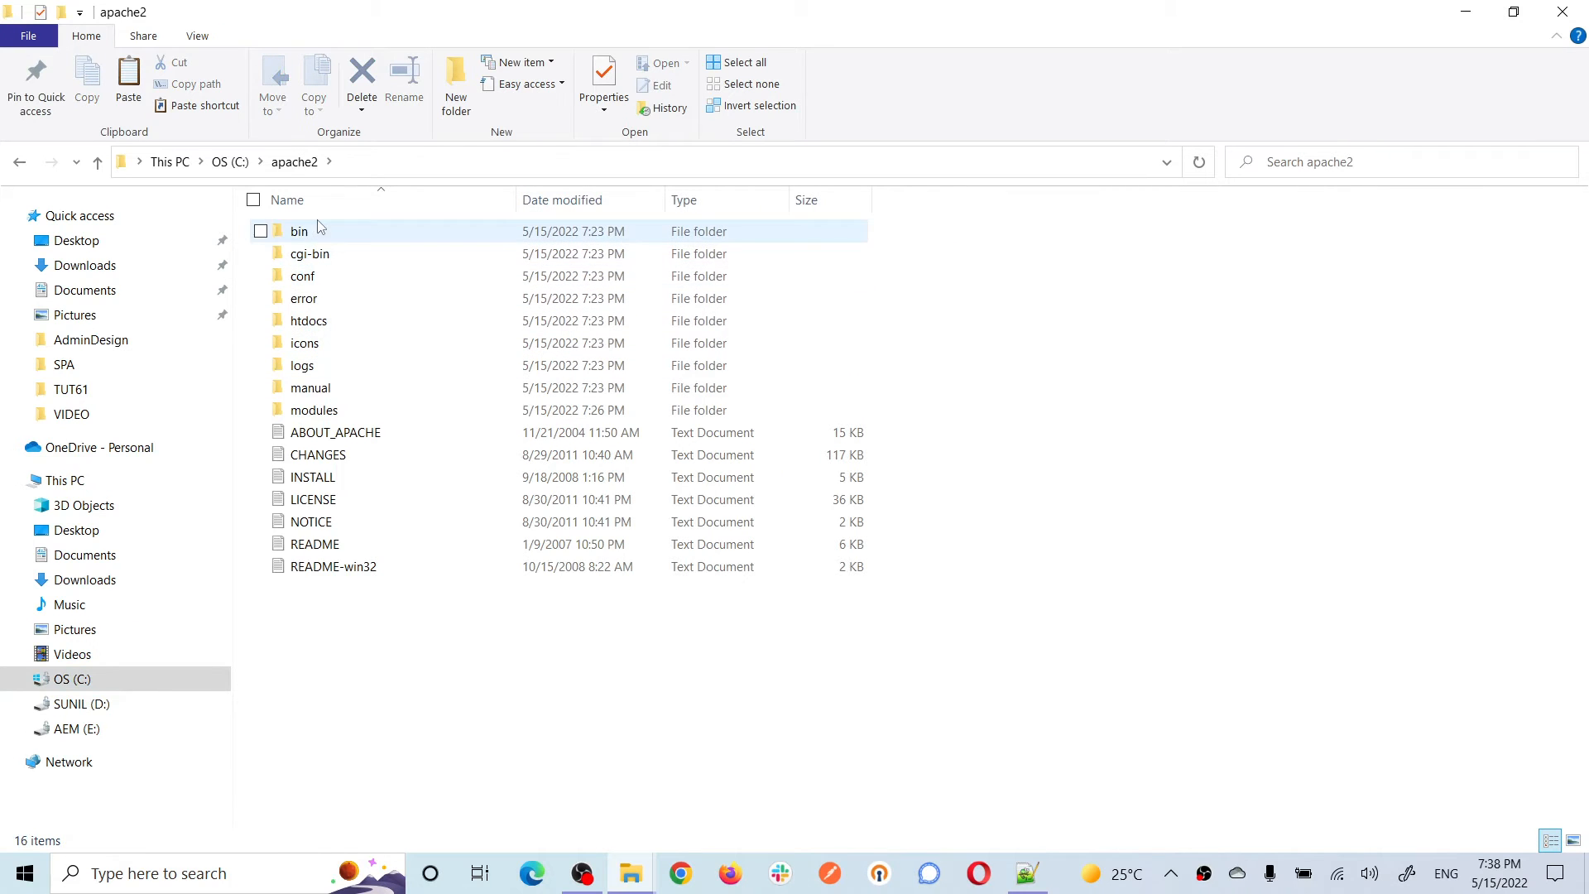
pyautogui.doubleClick(303, 276)
pyautogui.rightClick(521, 523)
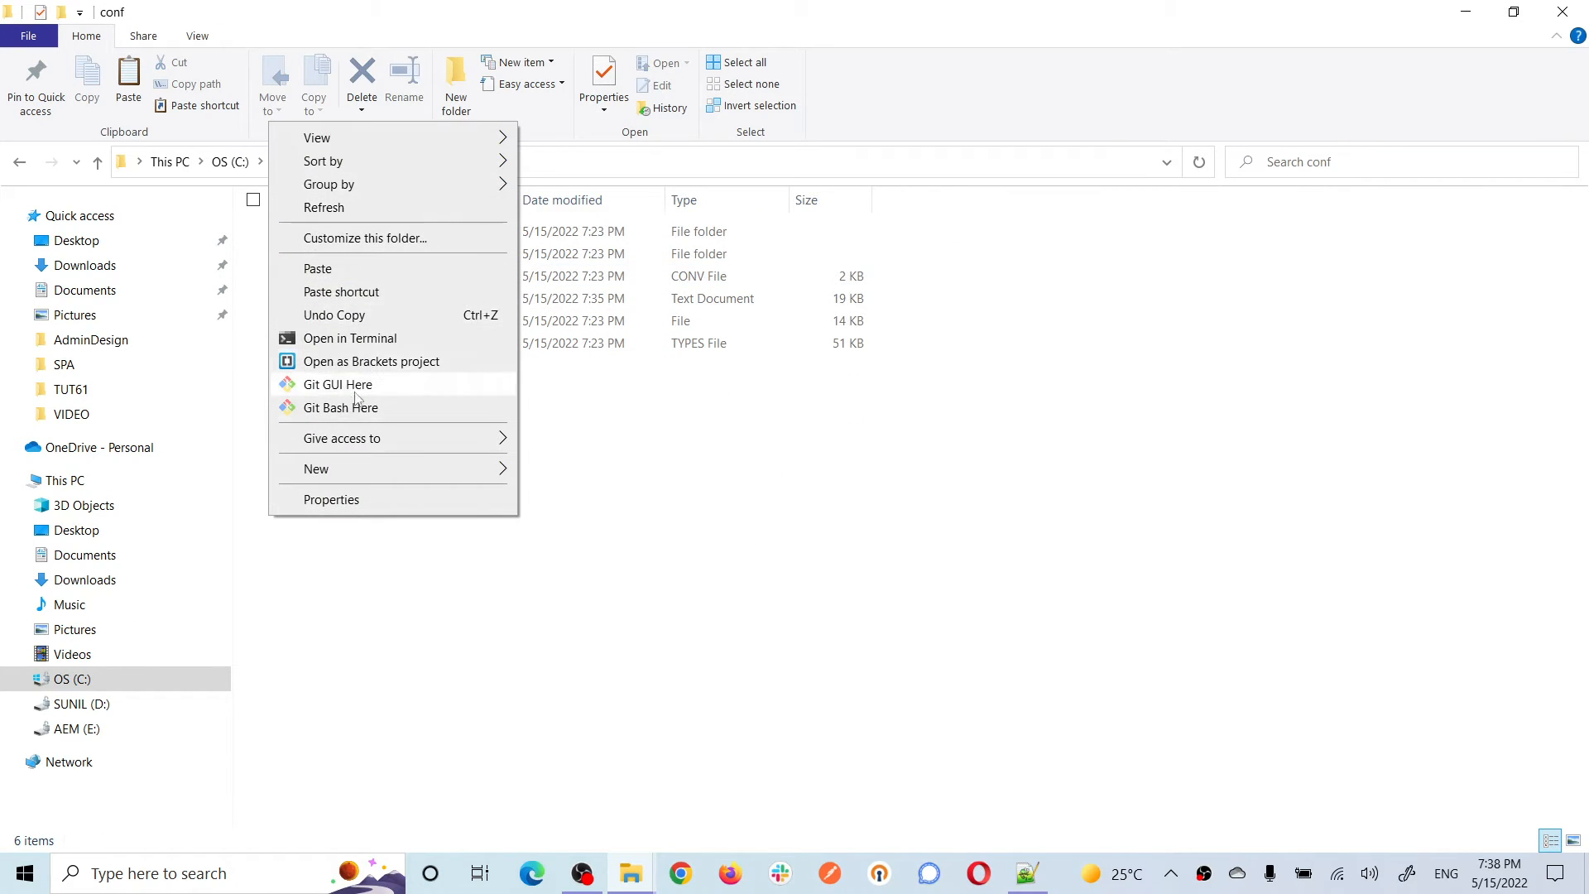
pyautogui.click(341, 269)
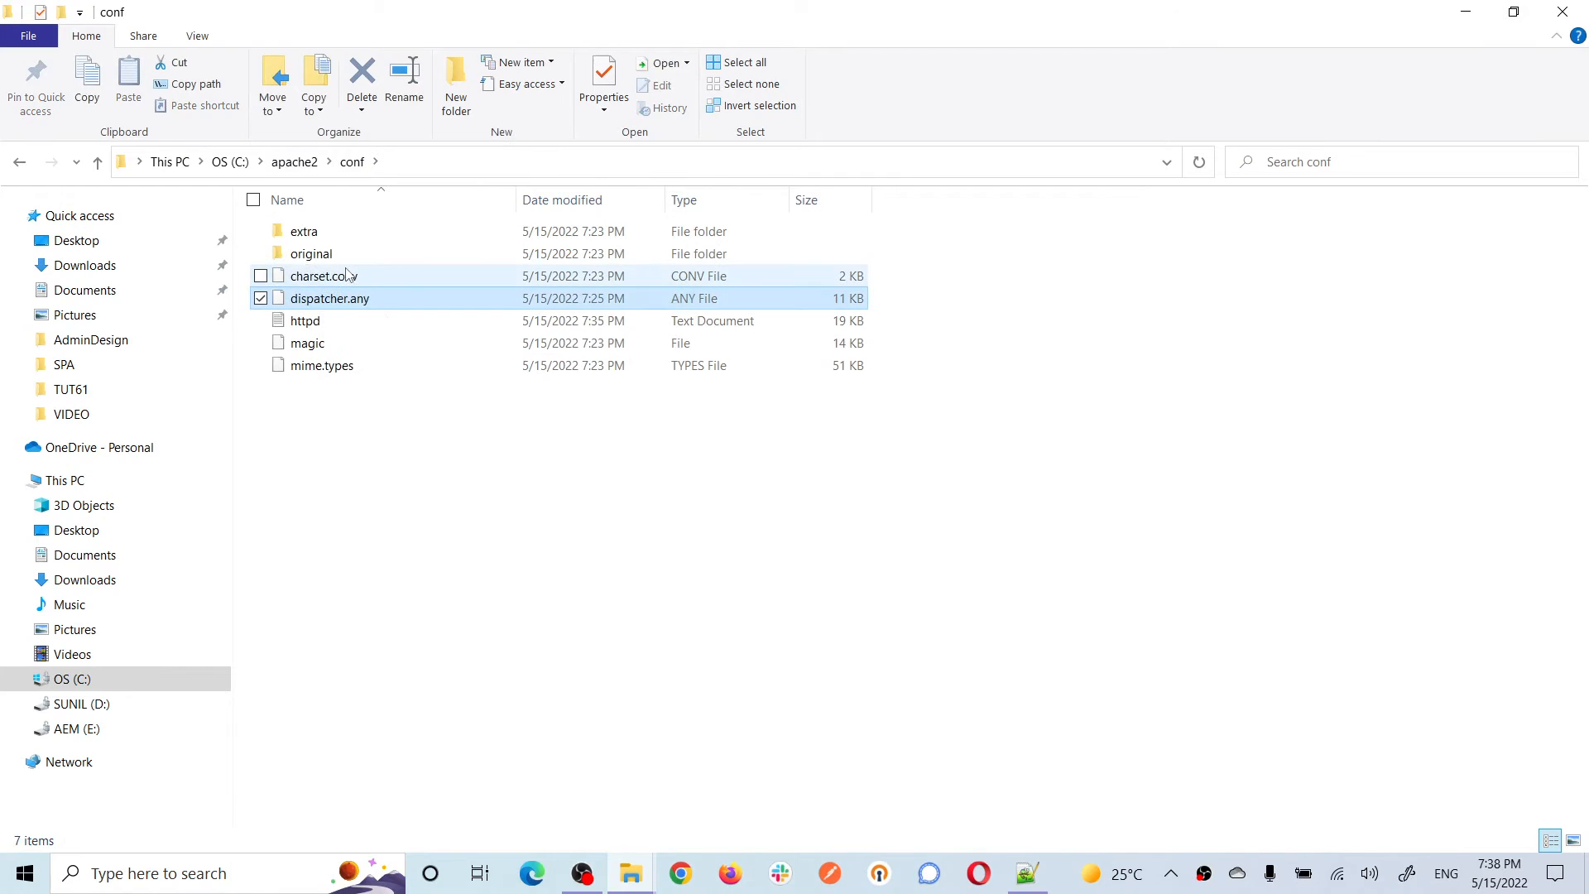
pyautogui.click(574, 547)
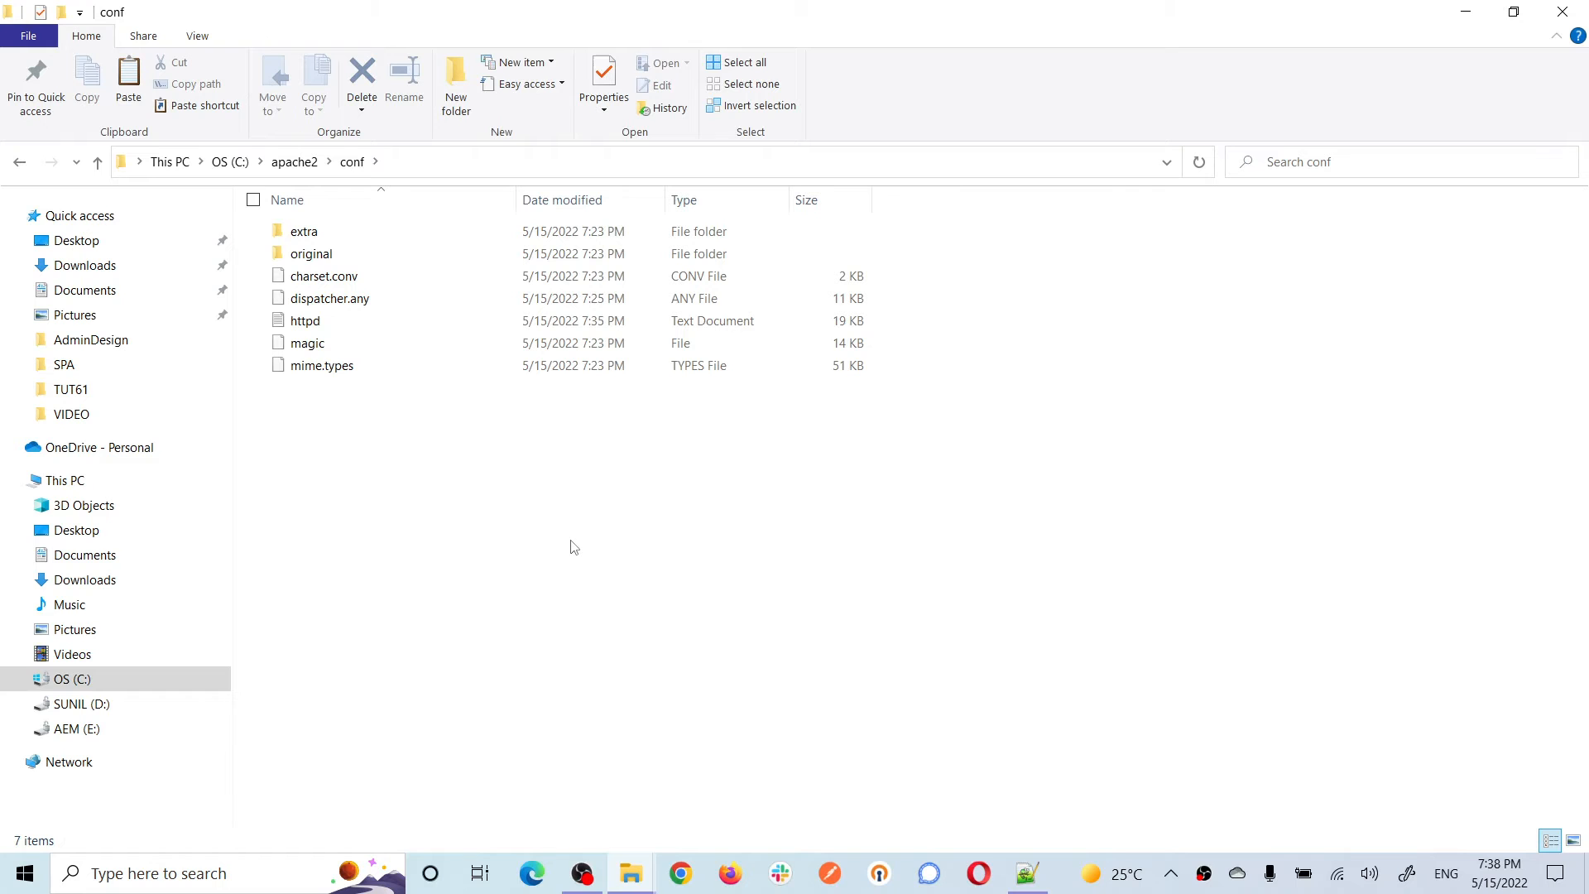
# Step: Open httpd.conf from the conf folder in Notepad++ and check the ServerRoot path
pyautogui.rightClick(329, 320)
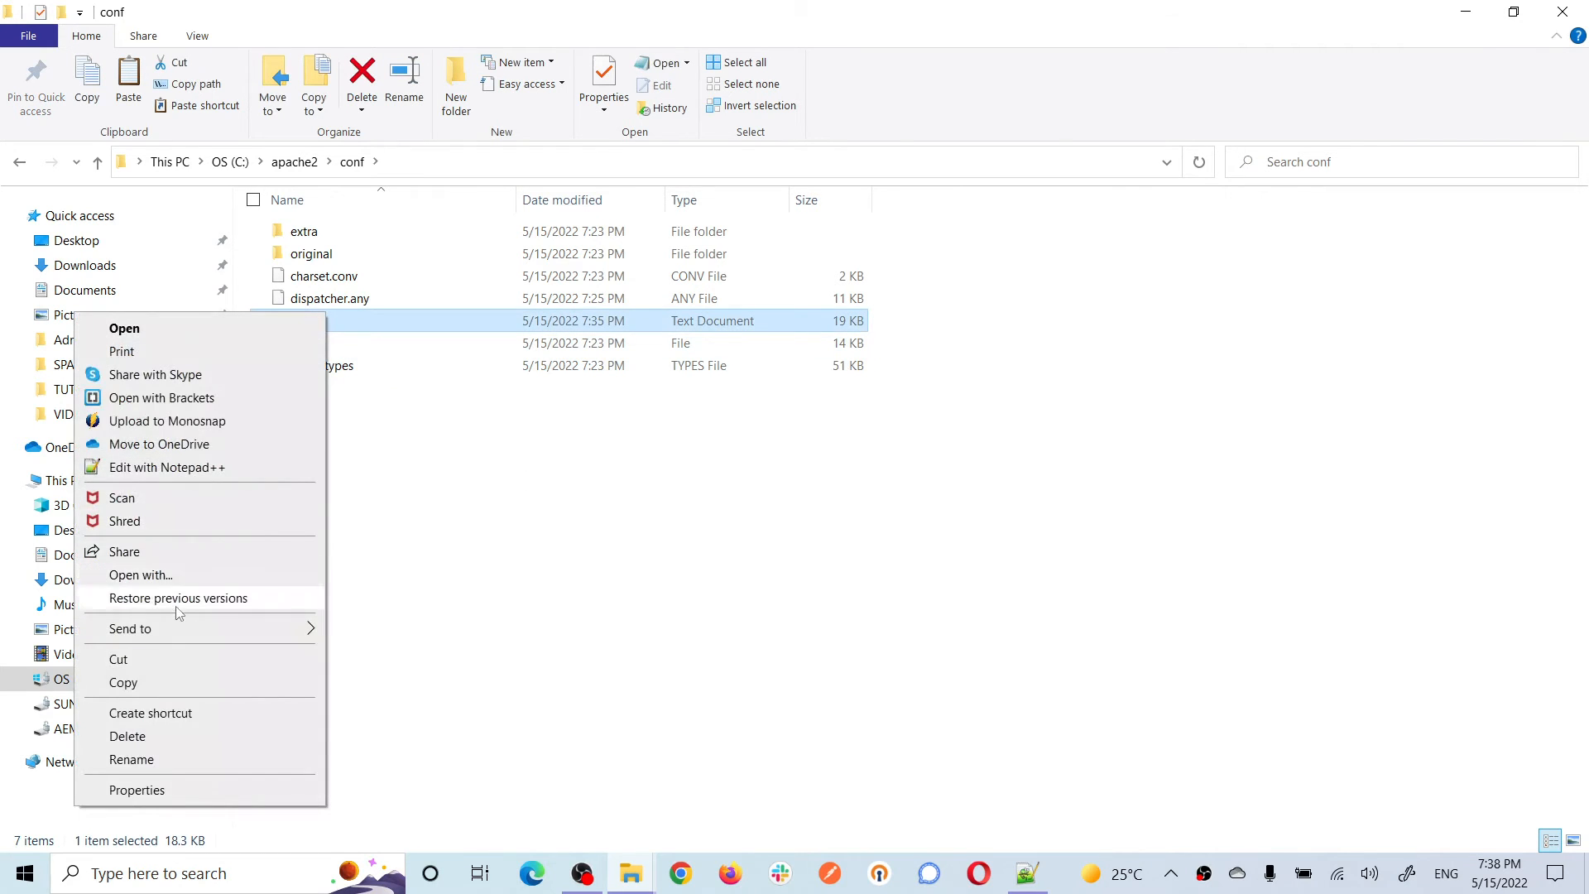
pyautogui.click(158, 468)
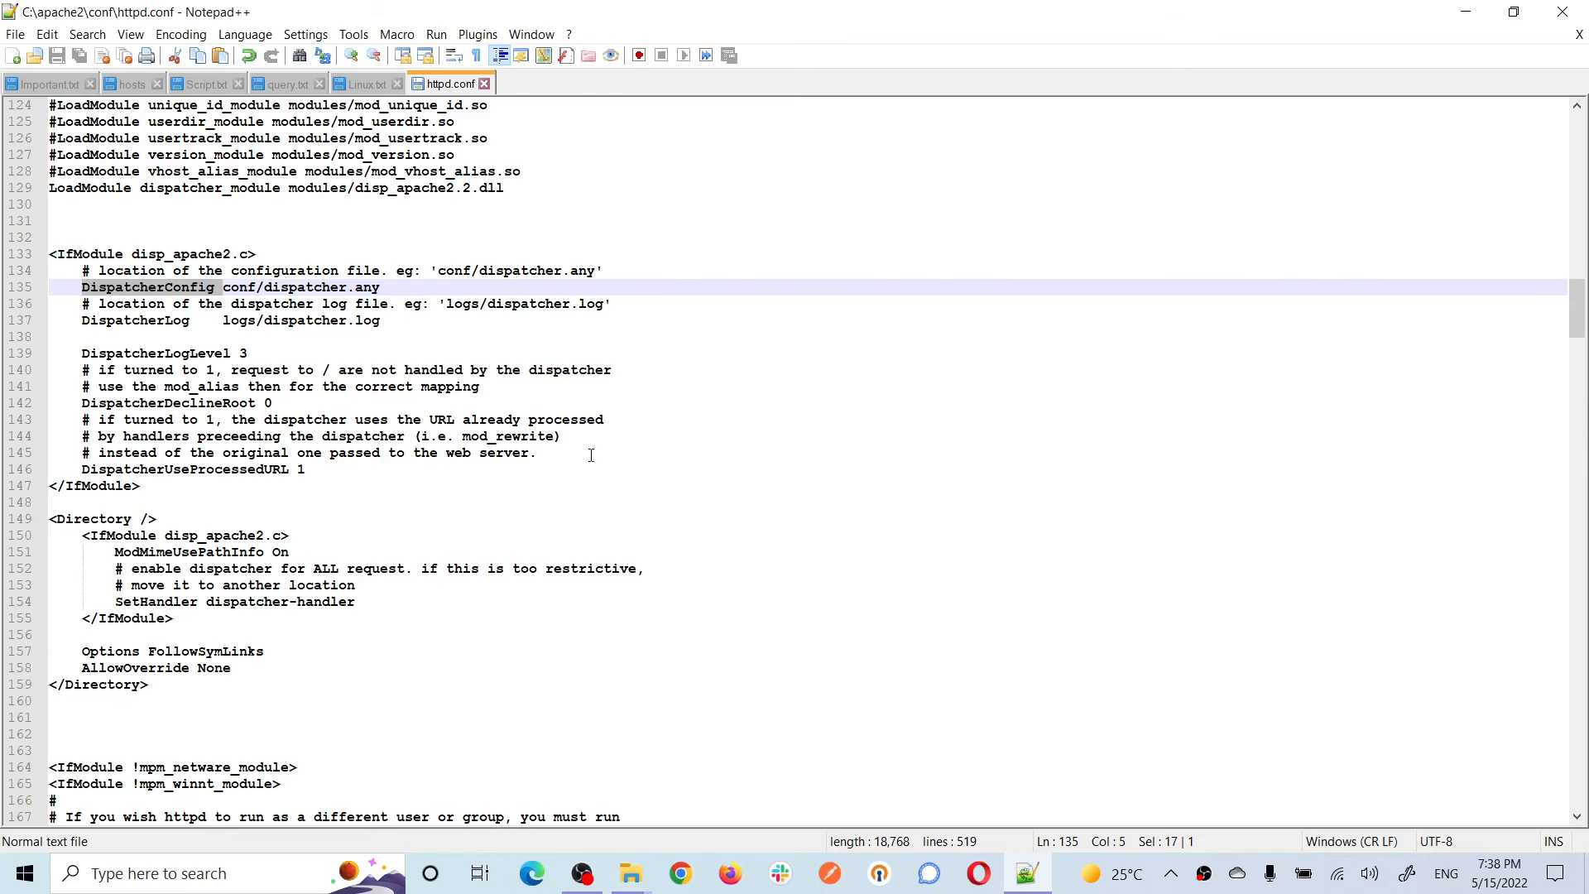
pyautogui.scroll(20, 591, 455)
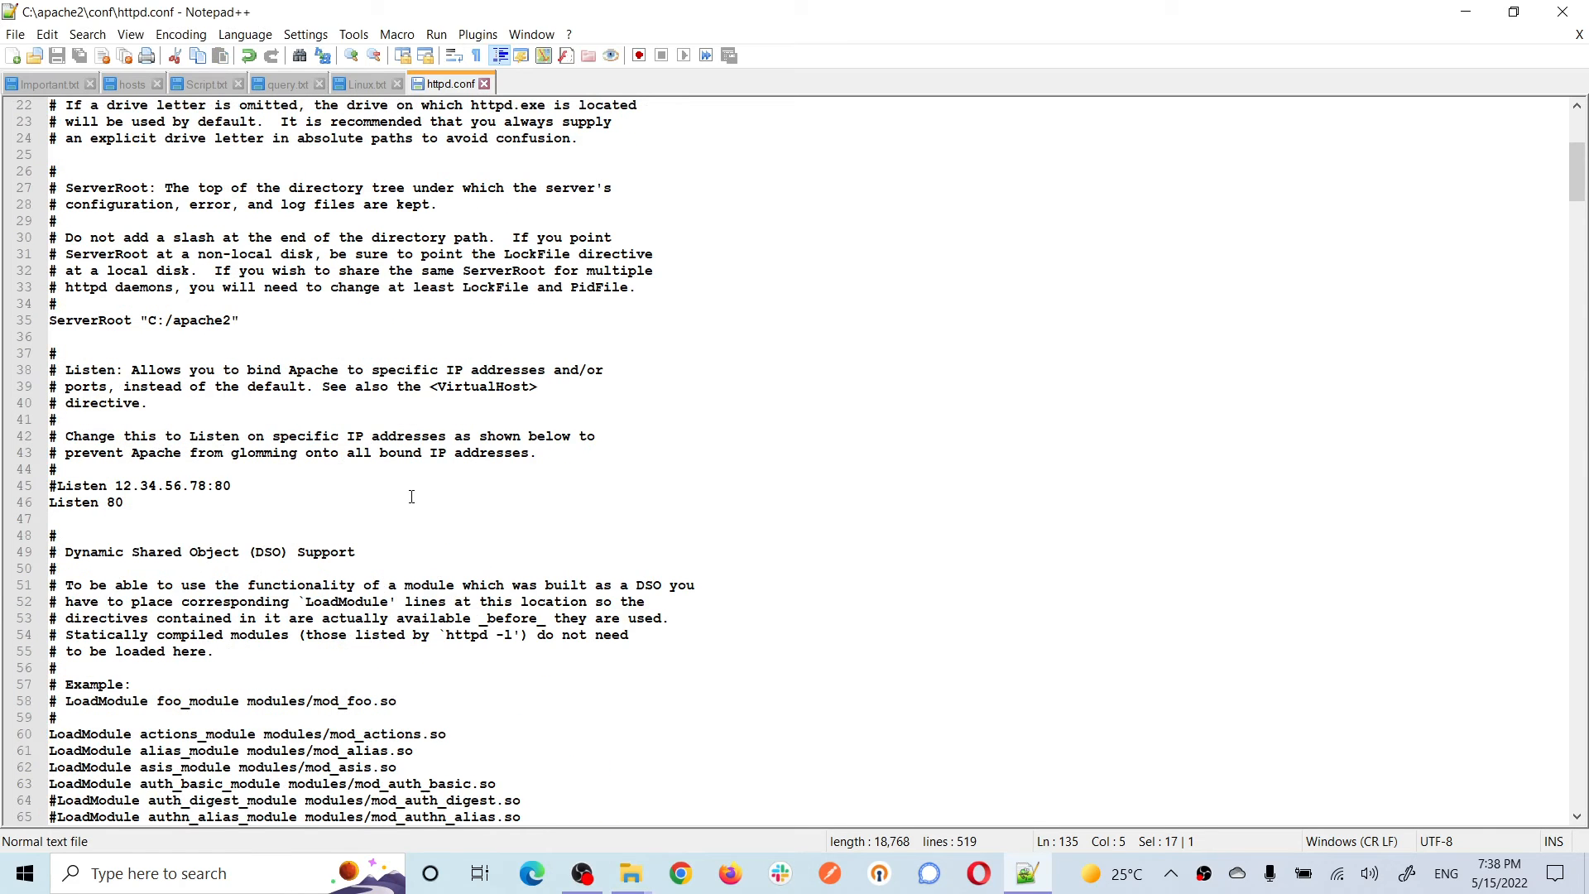
pyautogui.scroll(1, 538, 489)
pyautogui.moveTo(239, 372); pyautogui.dragTo(29, 374)
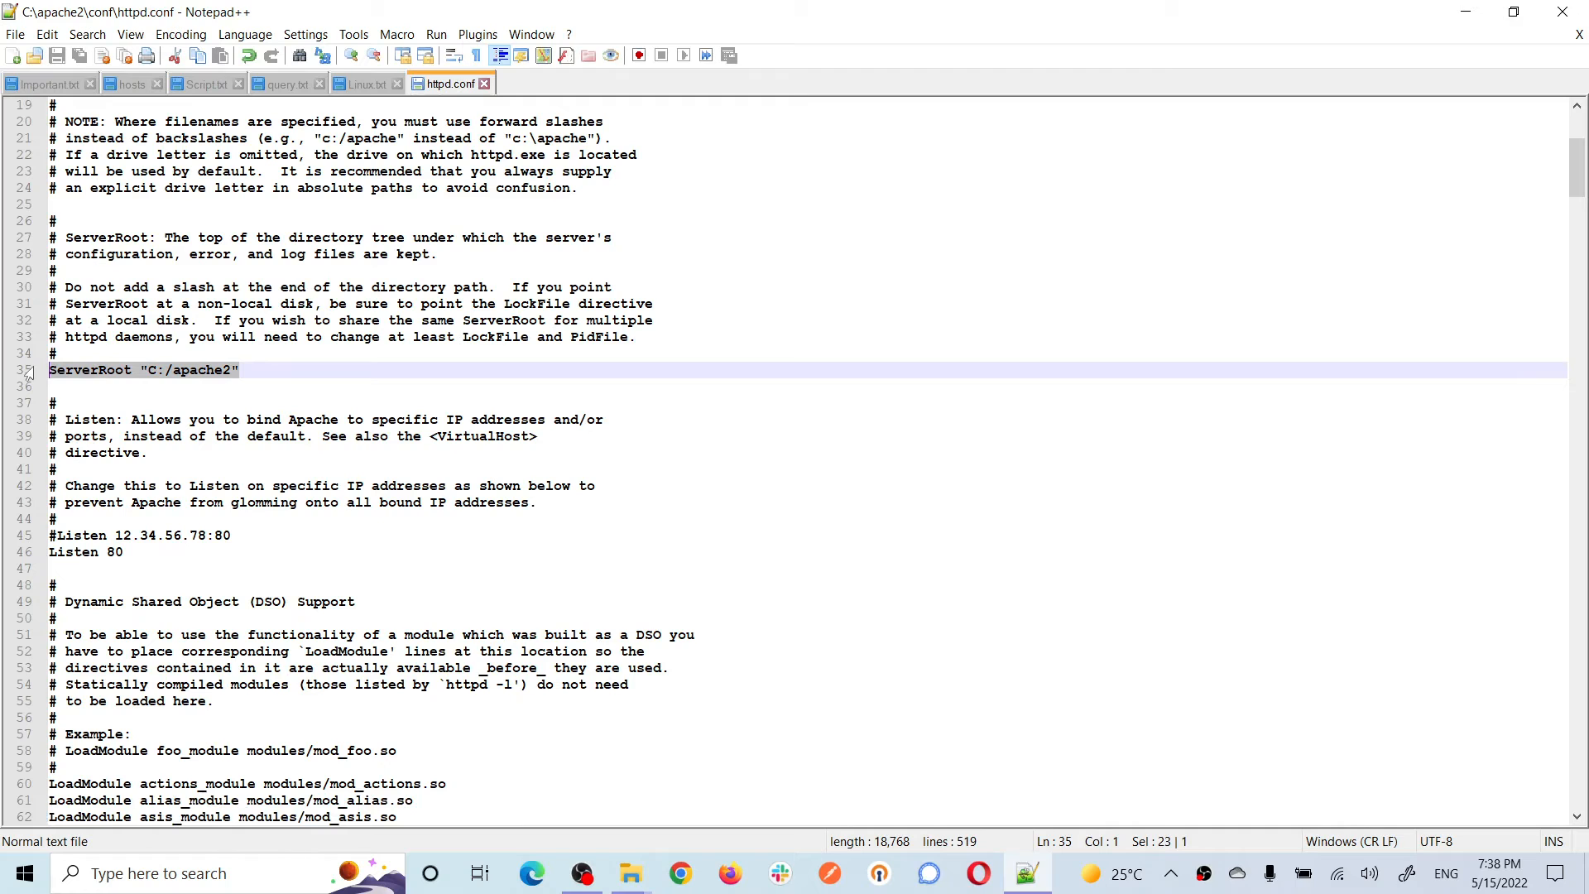
pyautogui.click(191, 371)
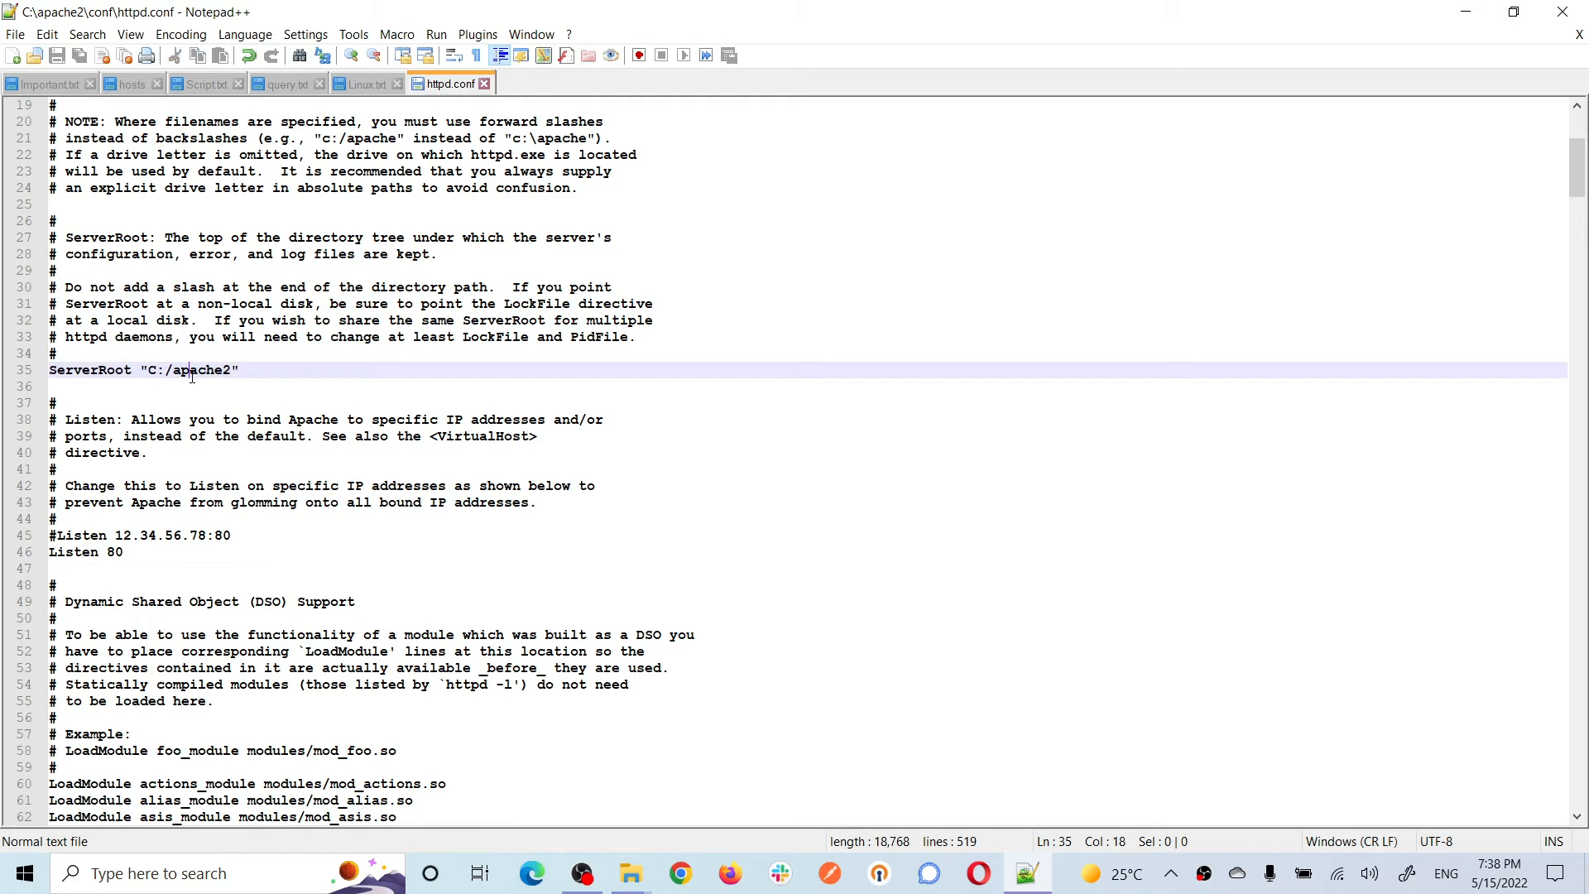
# Step: Review the ServerRoot path in httpd.conf and the block from the dispatcher_module LoadModule line through the closing Directory tag
pyautogui.moveTo(236, 372); pyautogui.dragTo(149, 372)
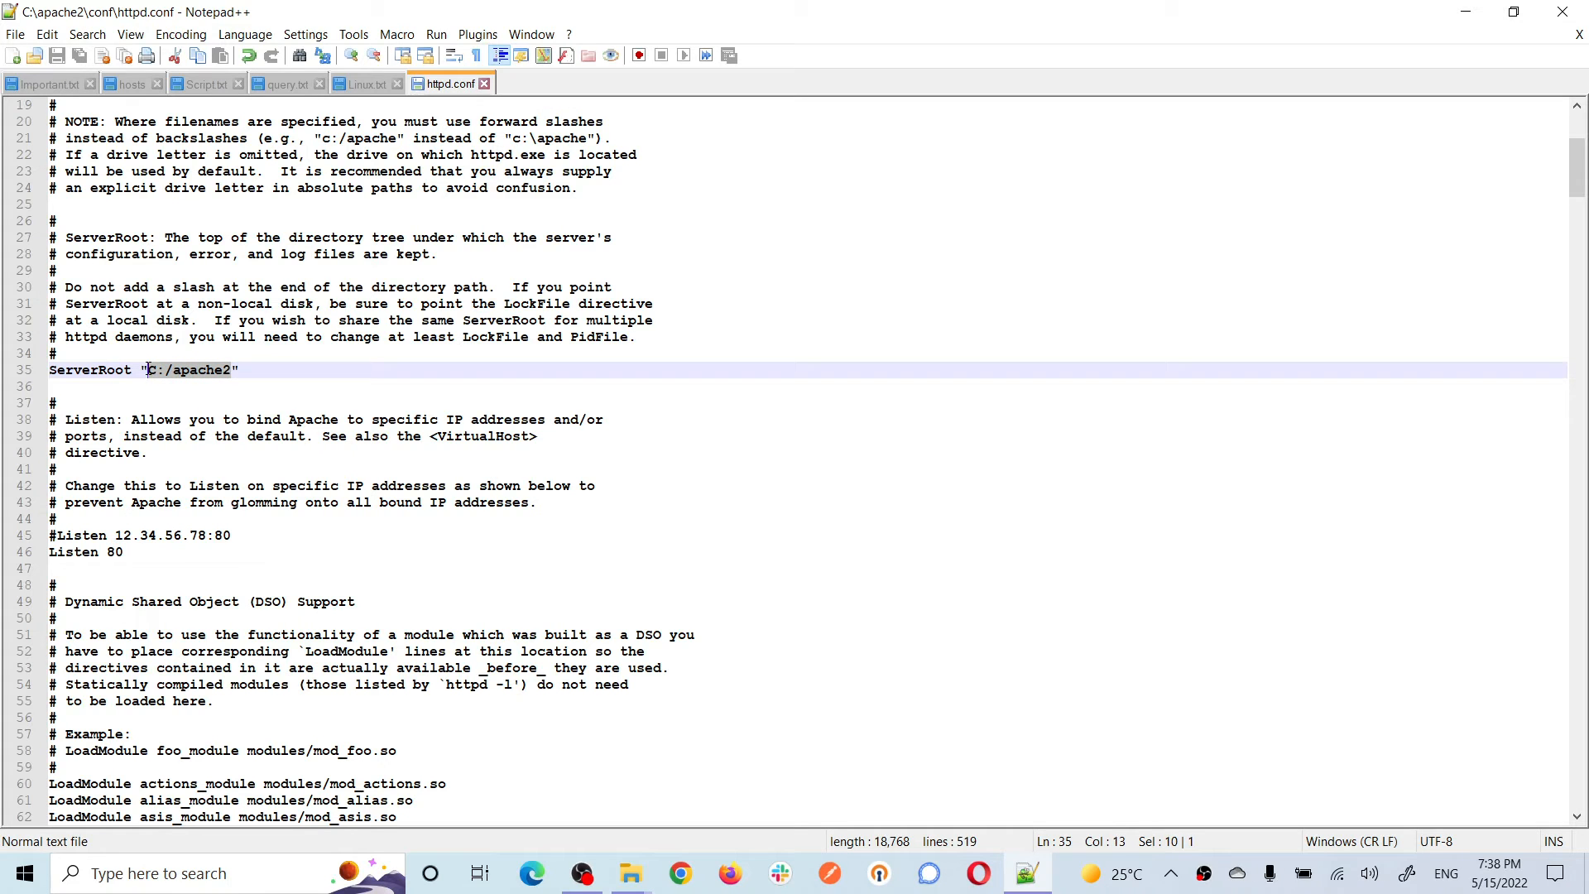
pyautogui.click(149, 370)
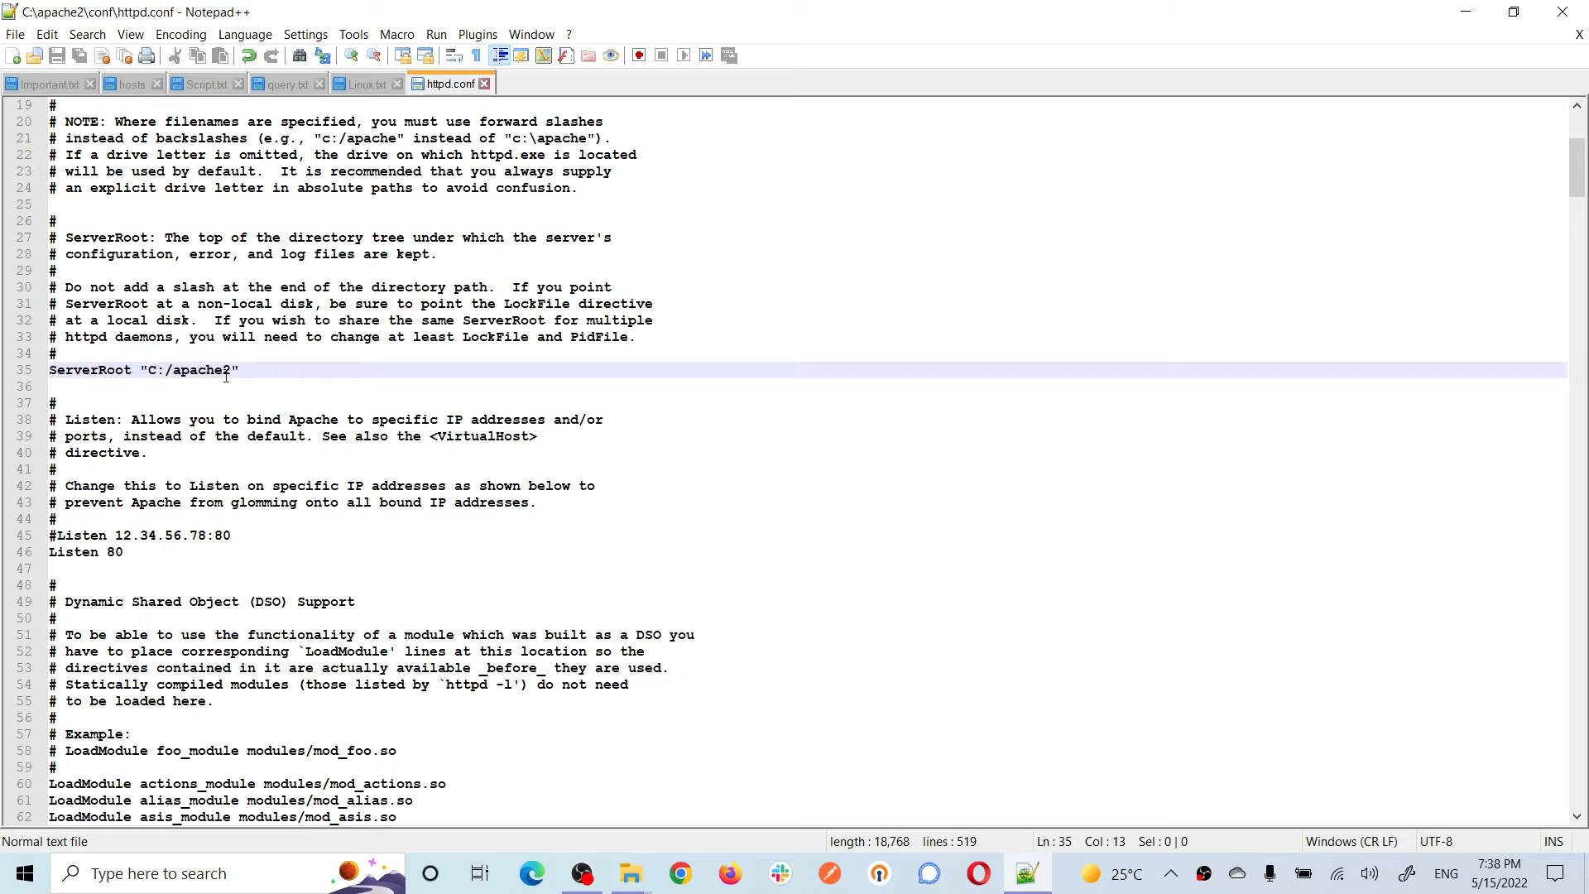
pyautogui.scroll(-20, 820, 485)
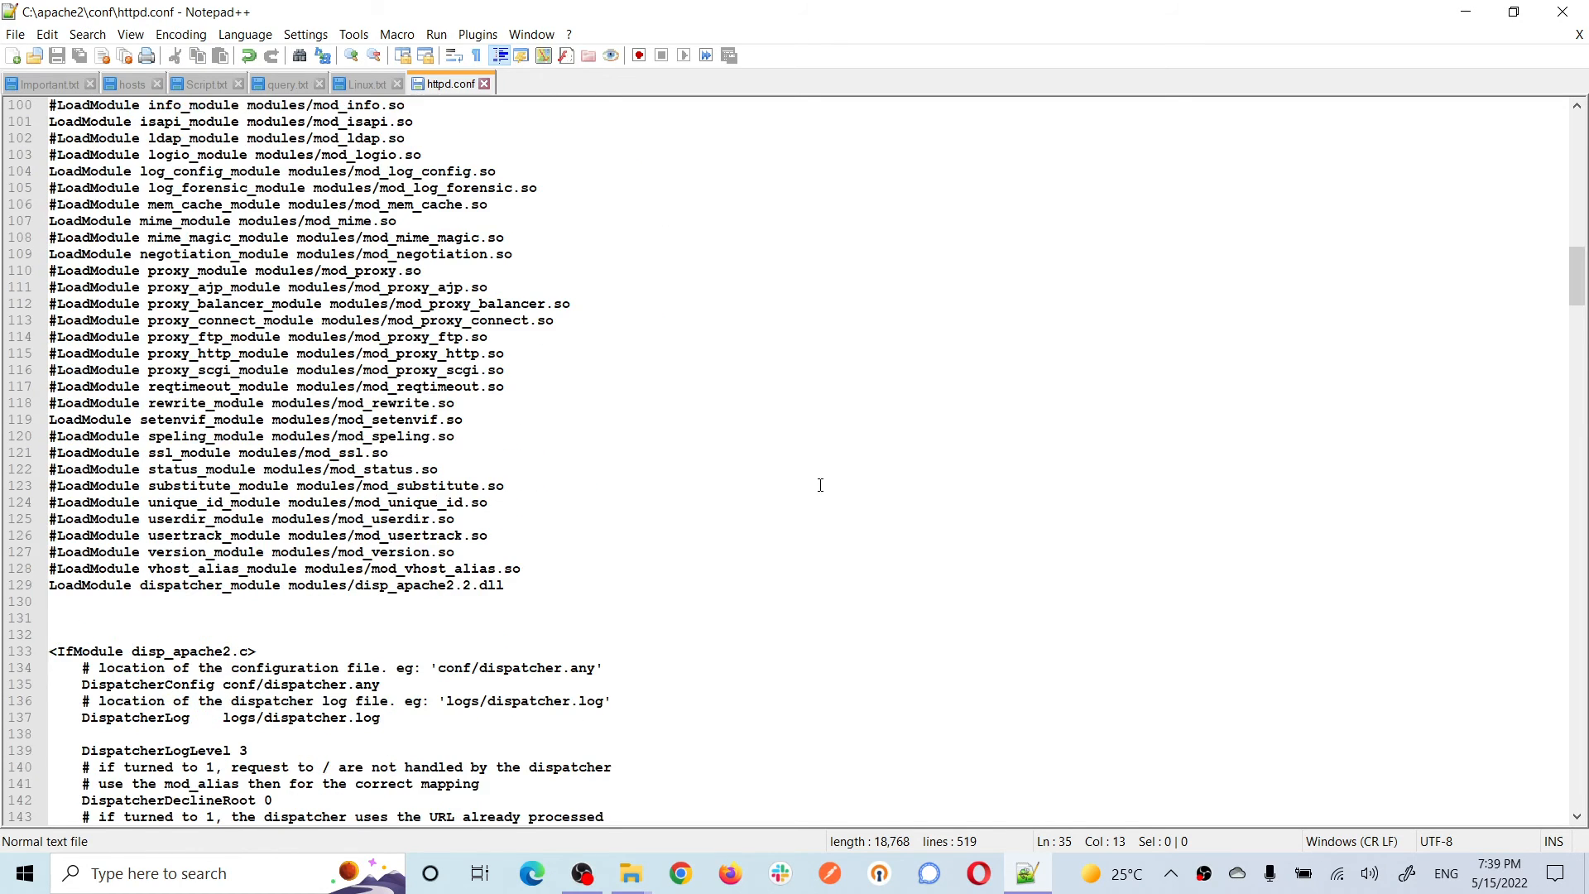
pyautogui.scroll(-5, 820, 485)
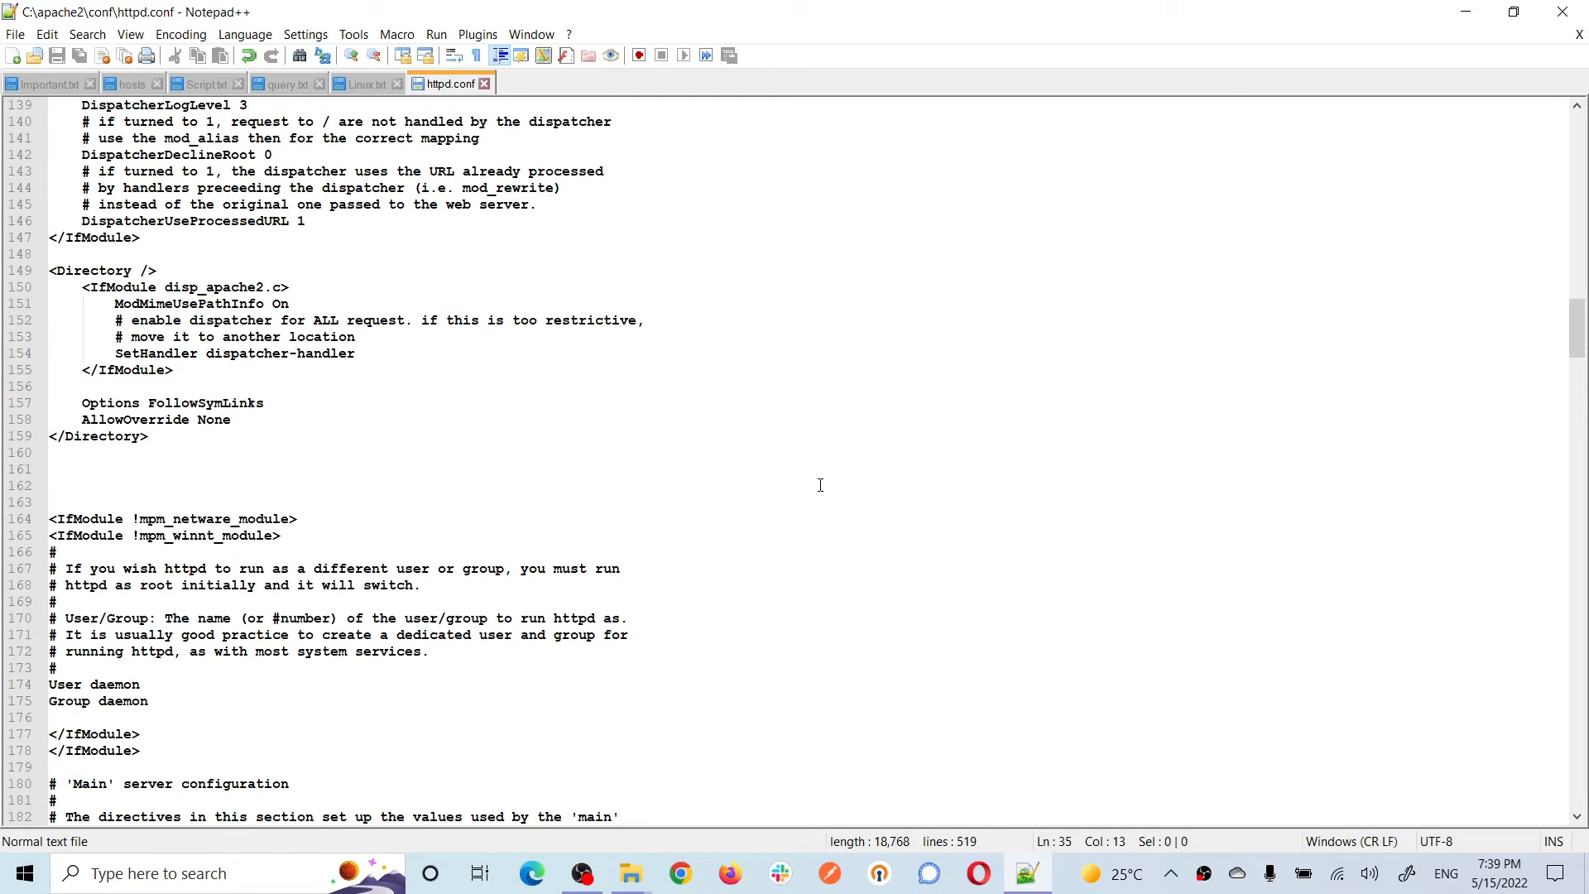
pyautogui.scroll(2, 820, 485)
pyautogui.scroll(2, 820, 485)
pyautogui.moveTo(226, 656); pyautogui.dragTo(3, 145)
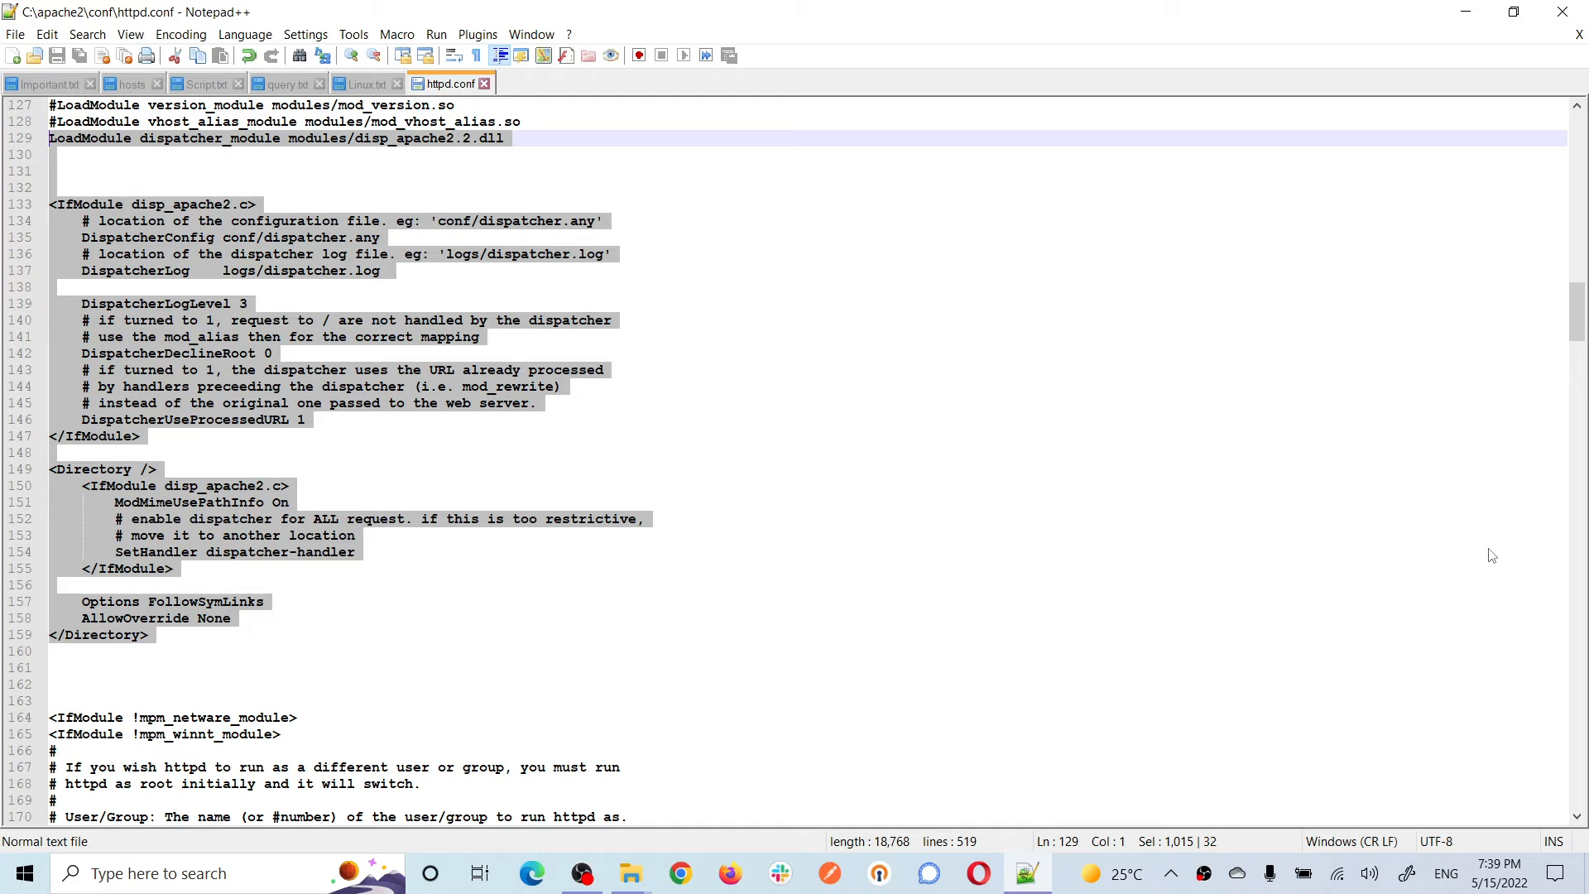
pyautogui.click(1045, 589)
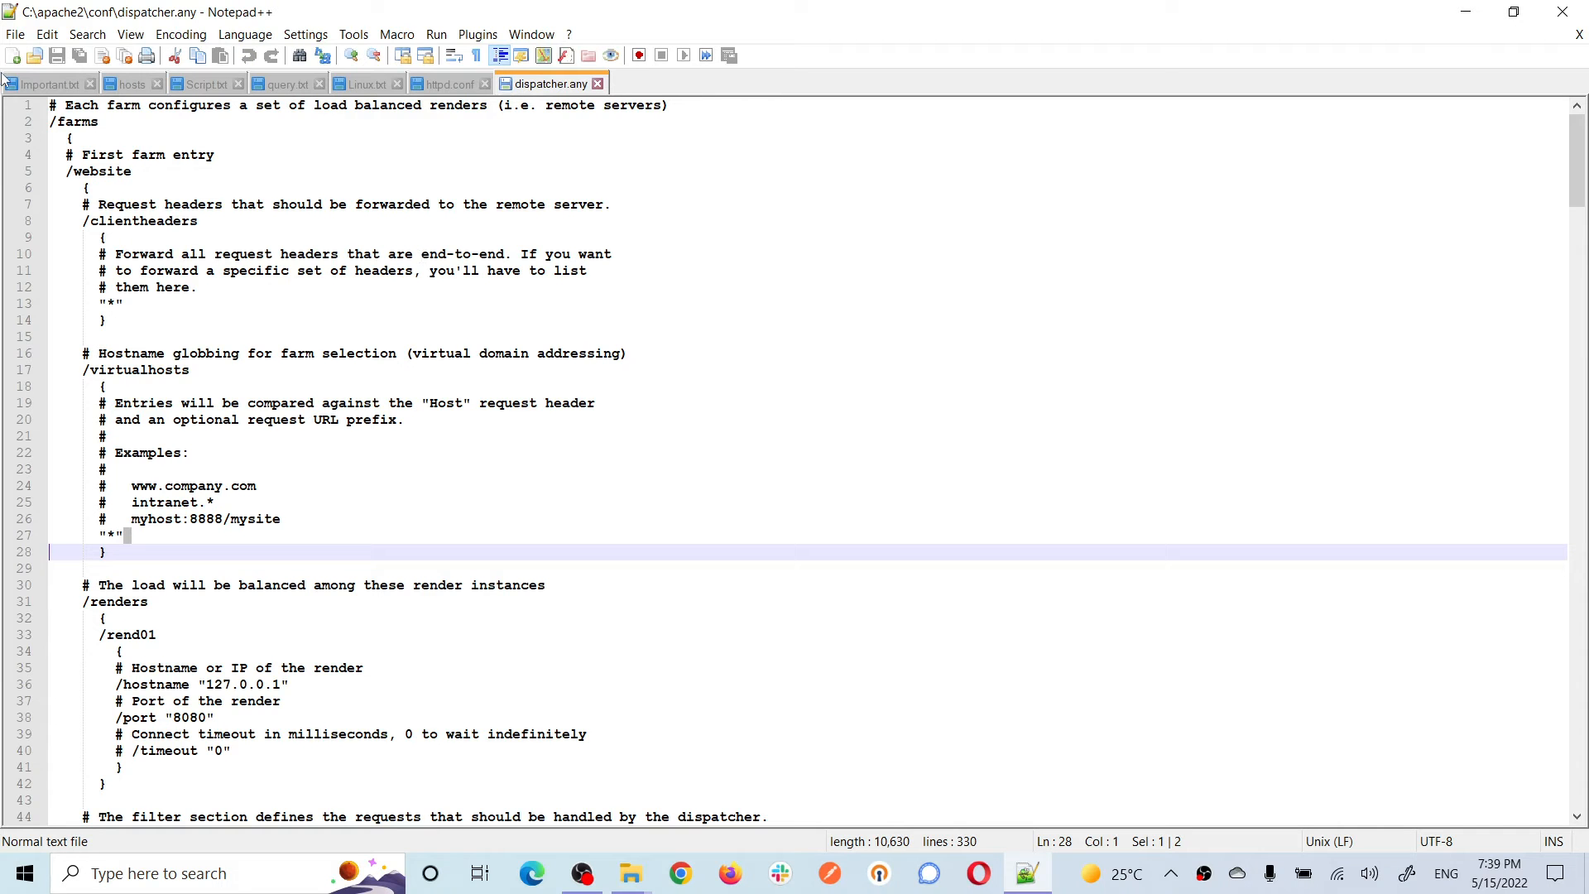
# Step: Look over the farm, virtualhosts and renders sections of dispatcher.any in Notepad++
pyautogui.click(42, 122)
pyautogui.scroll(-3, 328, 271)
pyautogui.scroll(-4, 328, 271)
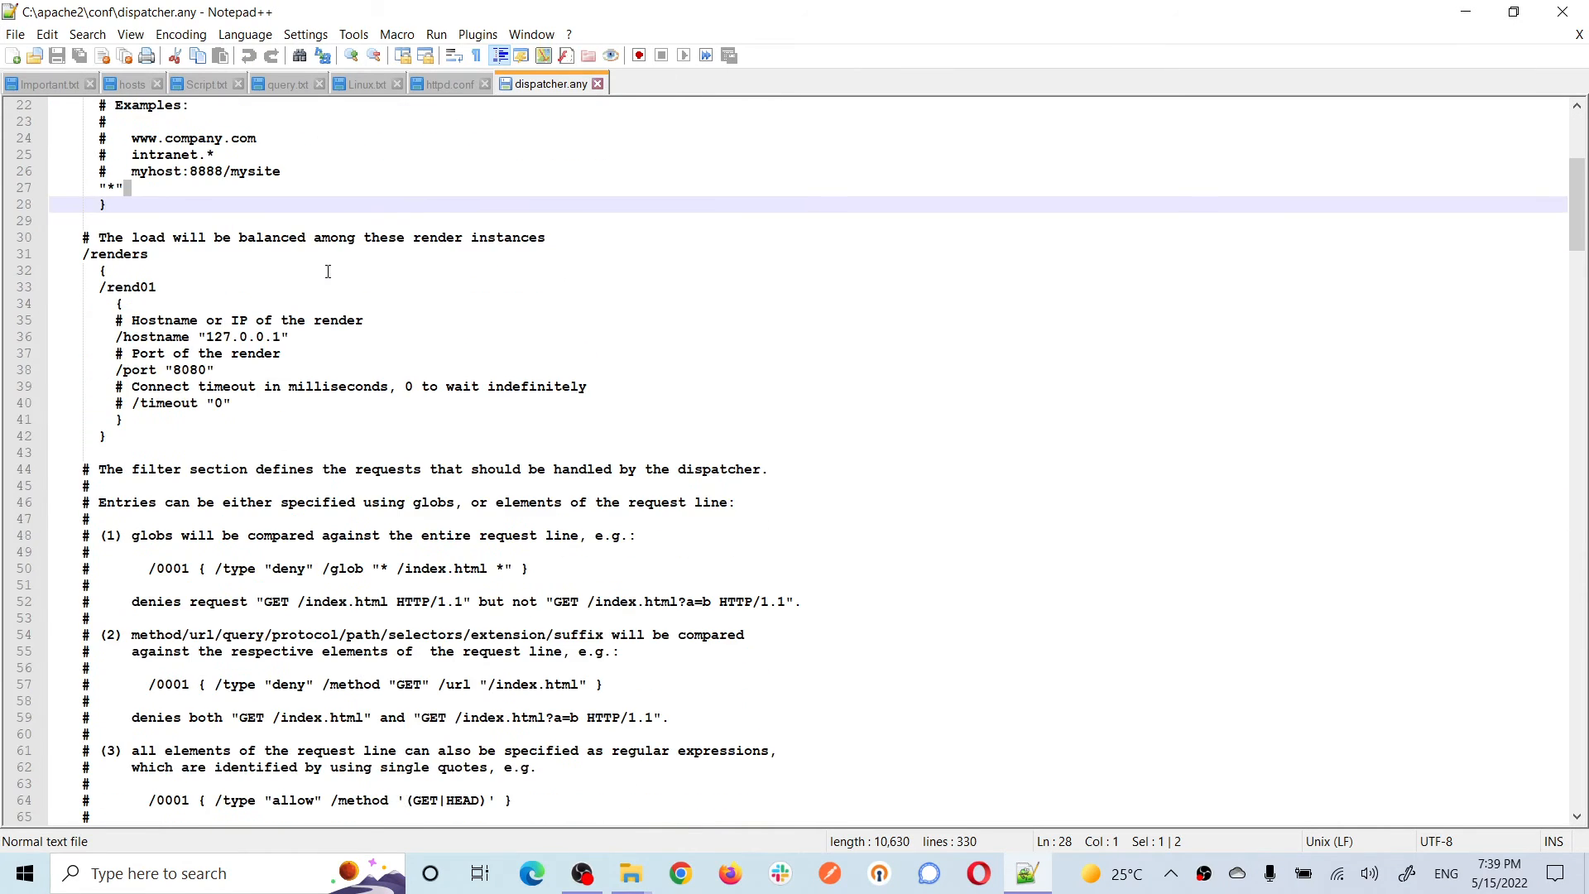
pyautogui.scroll(7, 327, 271)
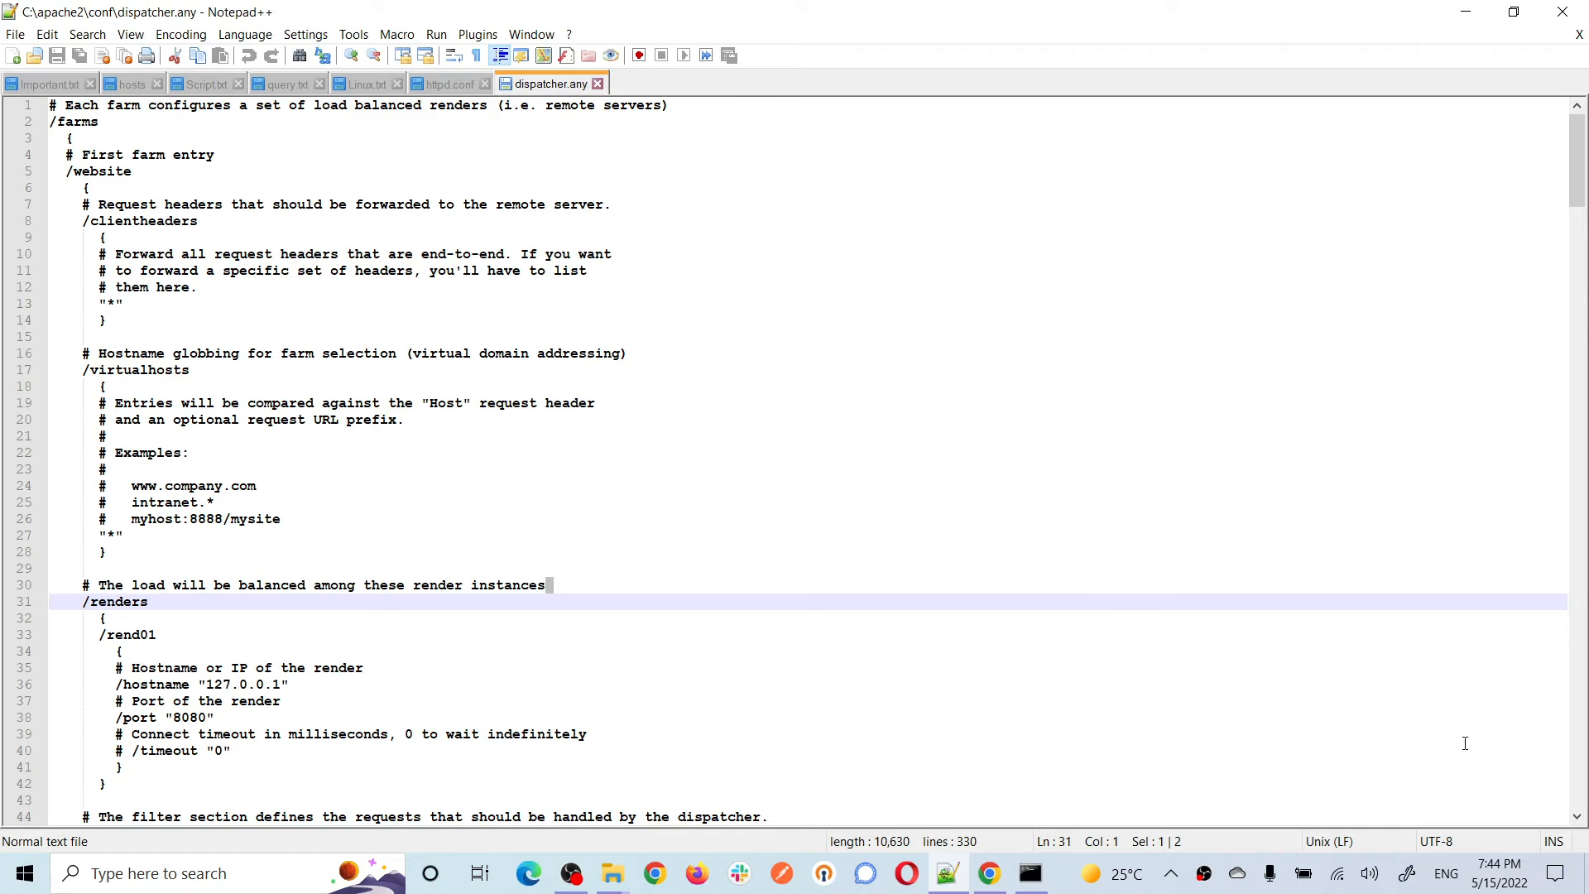
# Step: Go to the logs folder of C:\apache2 in File Explorer
pyautogui.click(1171, 872)
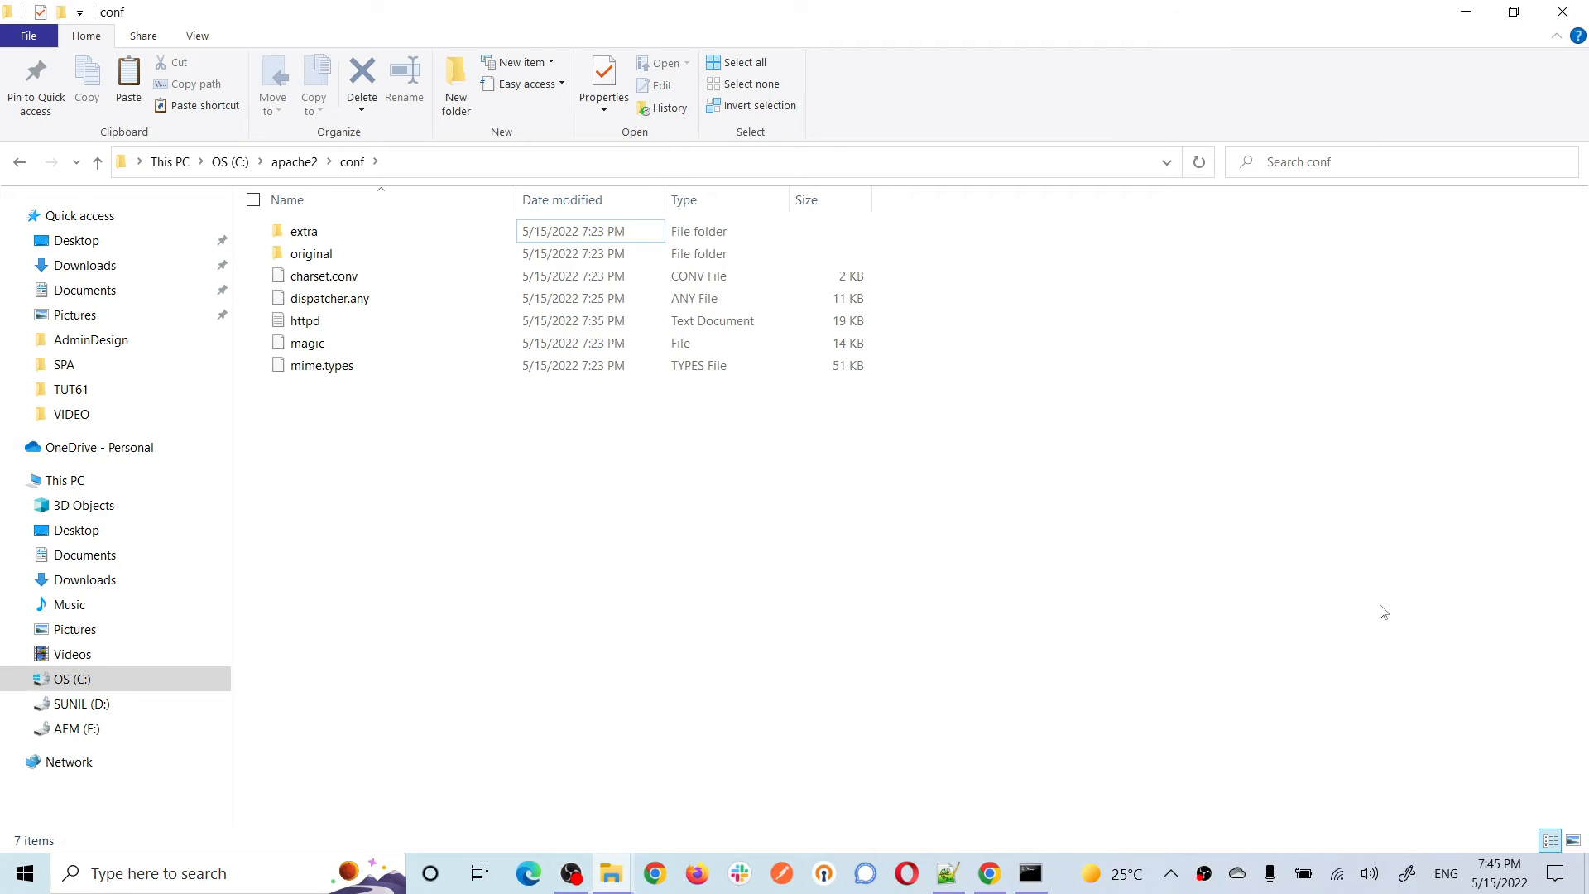
pyautogui.click(295, 163)
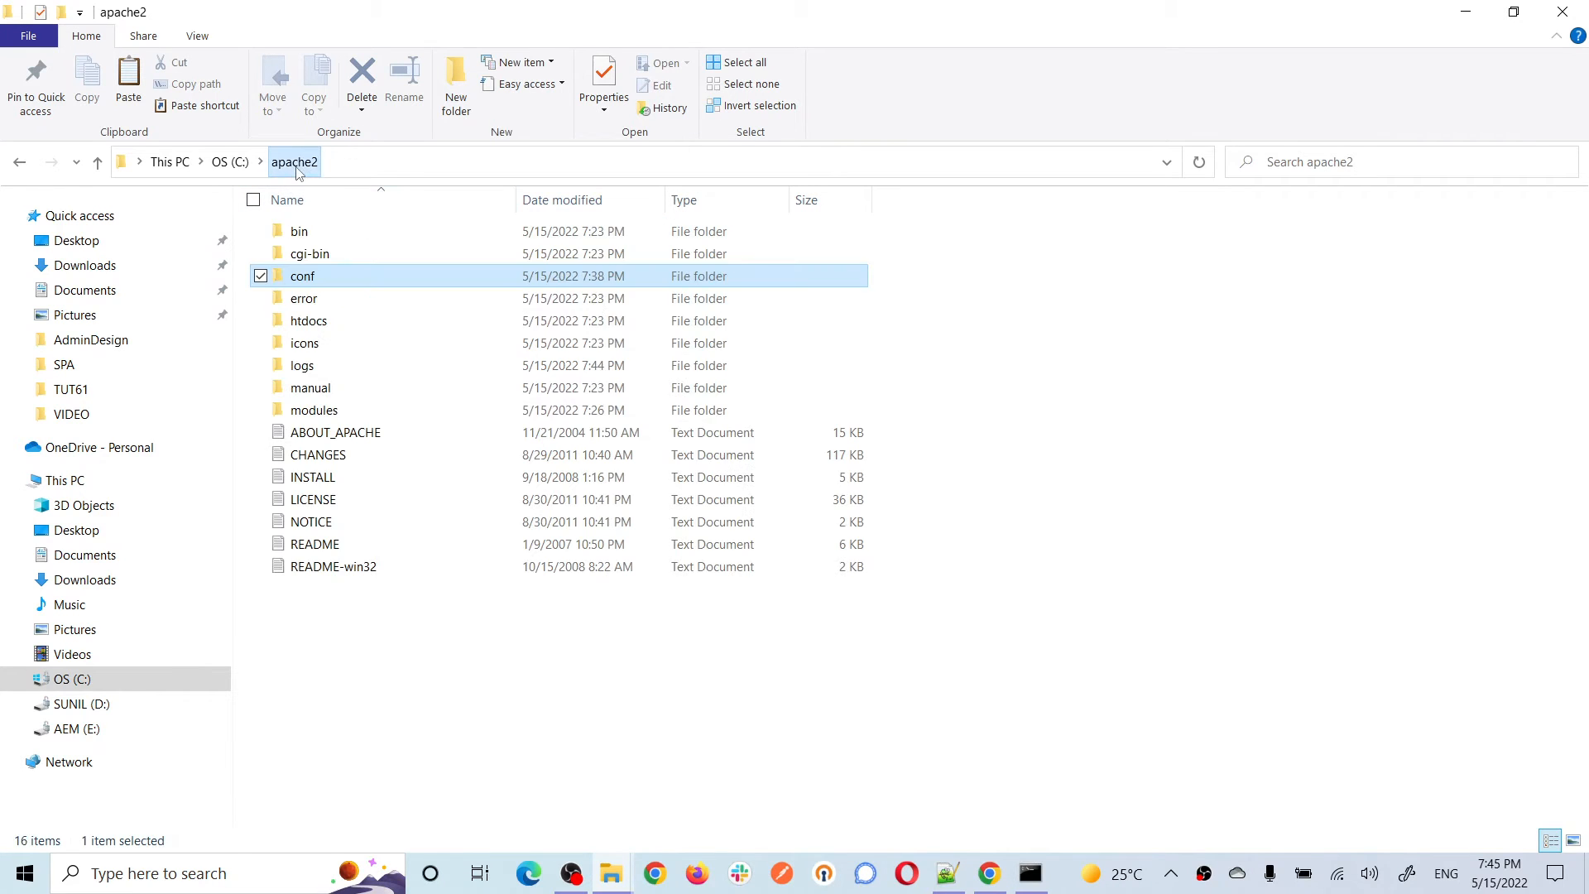
pyautogui.doubleClick(318, 365)
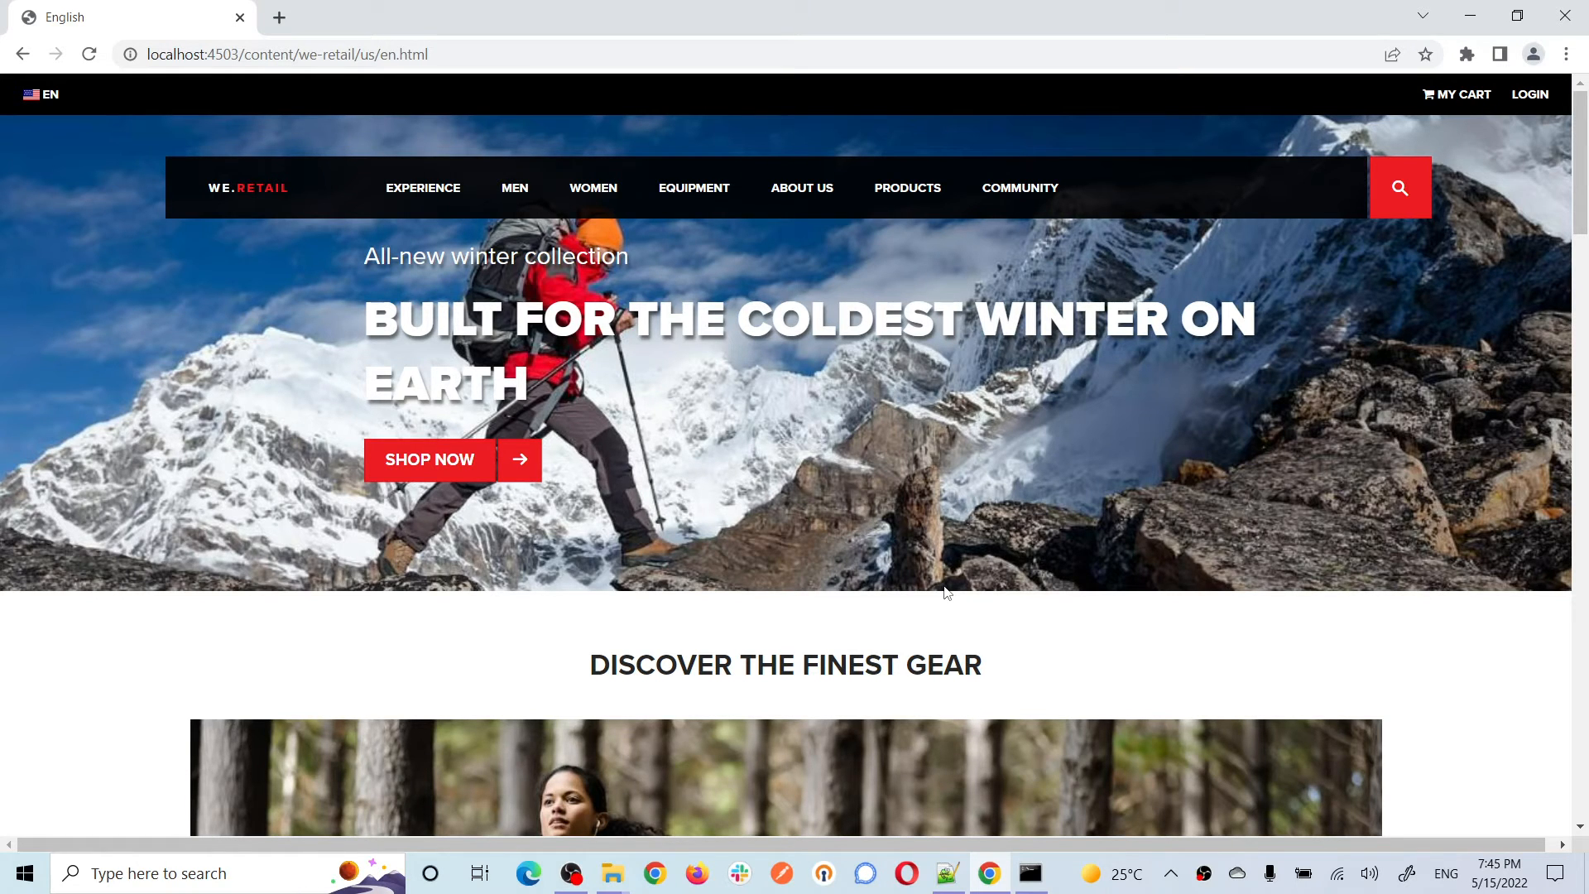
# Step: In Chrome, copy the We.Retail page address localhost:4503/content/we-retail/us/en.html into a new browser tab
pyautogui.click(461, 52)
pyautogui.hotkey('ctrl', 'c')
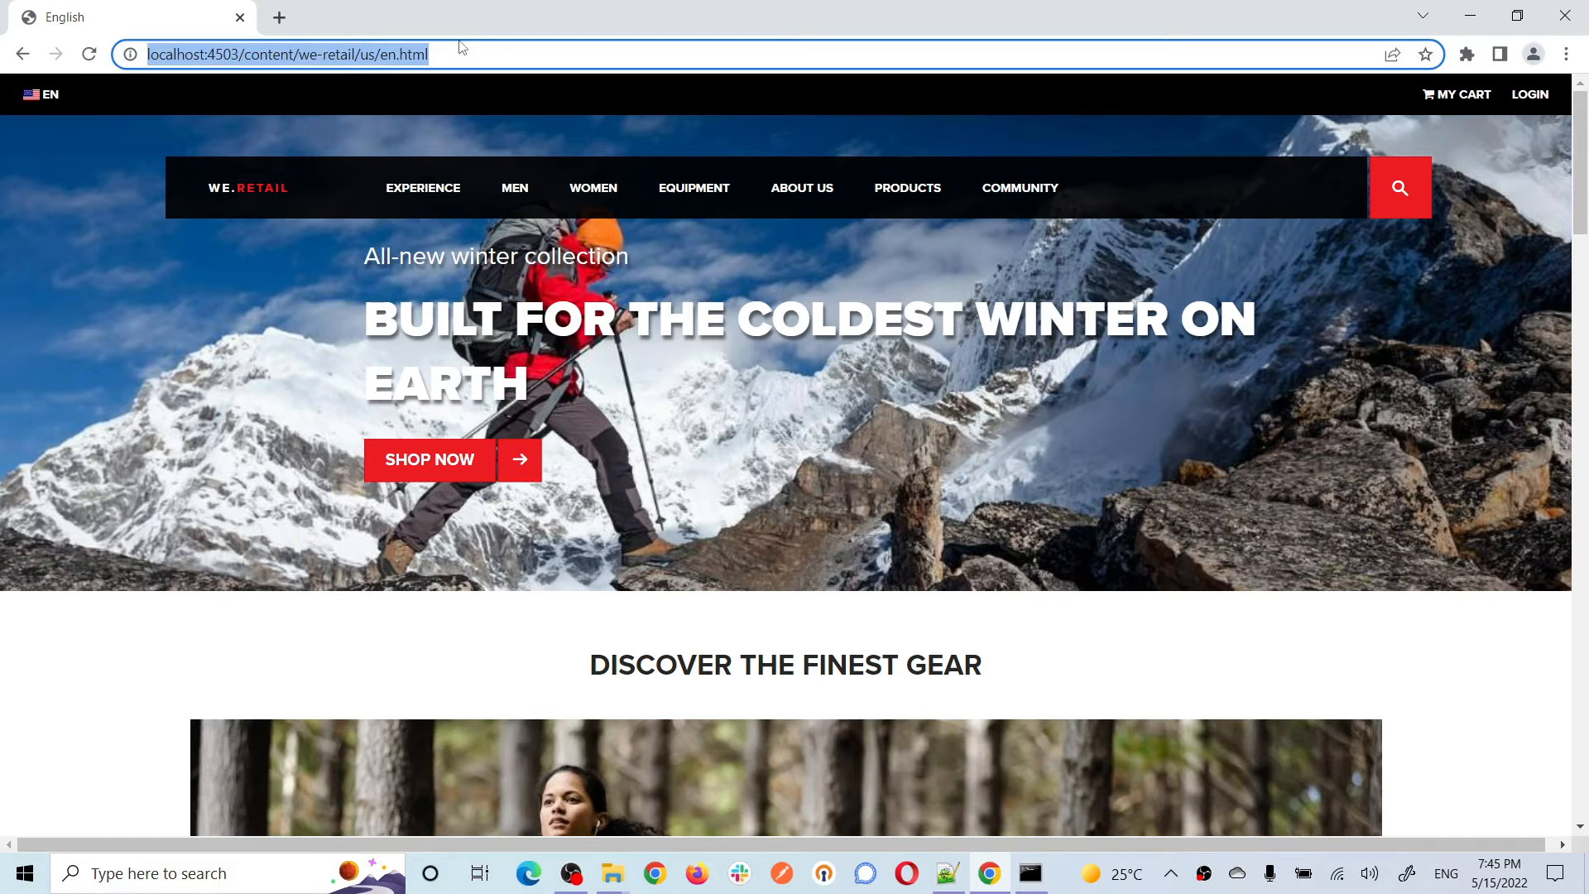
pyautogui.click(279, 17)
pyautogui.click(361, 49)
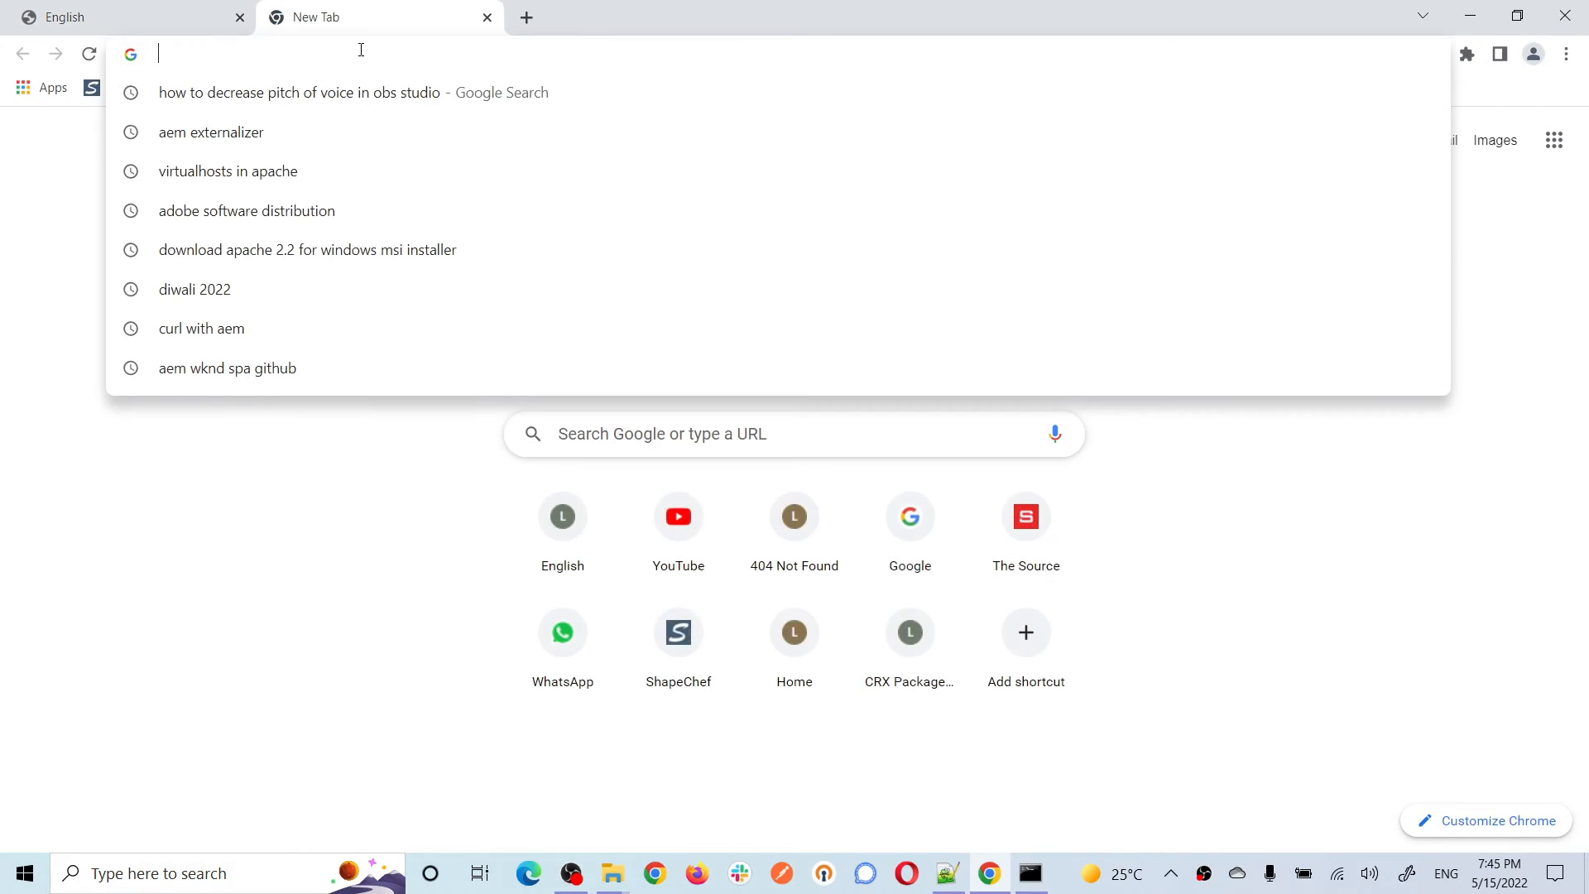
pyautogui.hotkey('ctrl', 'v')
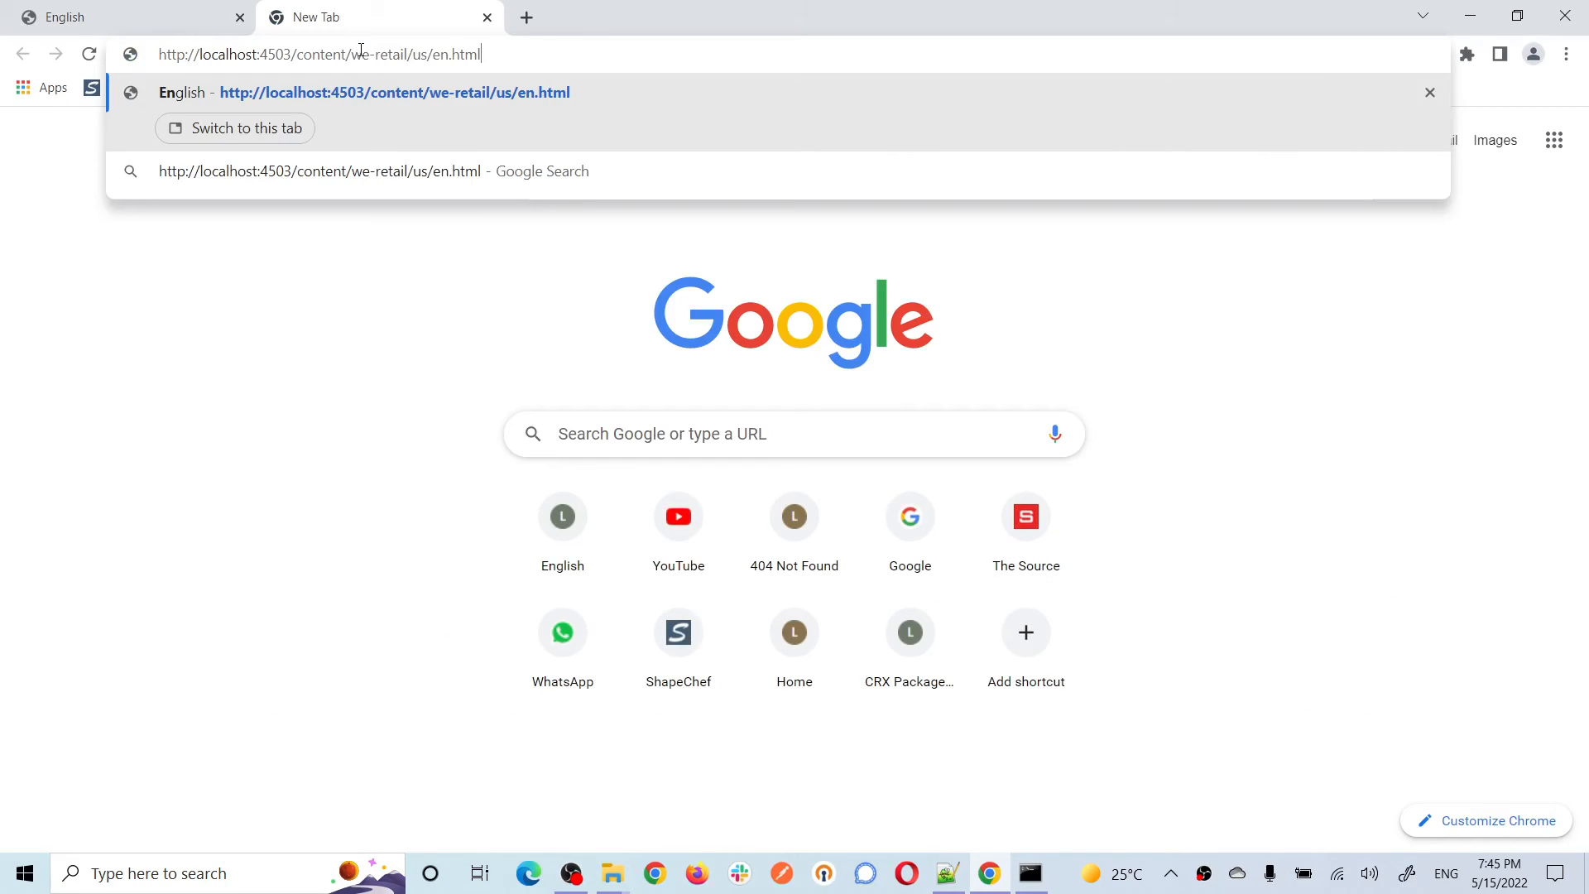
# Step: Remove port 4503 from the copied address and load localhost/content/we-retail/us/en.html through Apache
pyautogui.doubleClick(279, 55)
pyautogui.click(291, 55)
pyautogui.press('BackSpace')
pyautogui.press('BackSpace')
pyautogui.press('BackSpace')
pyautogui.press('BackSpace')
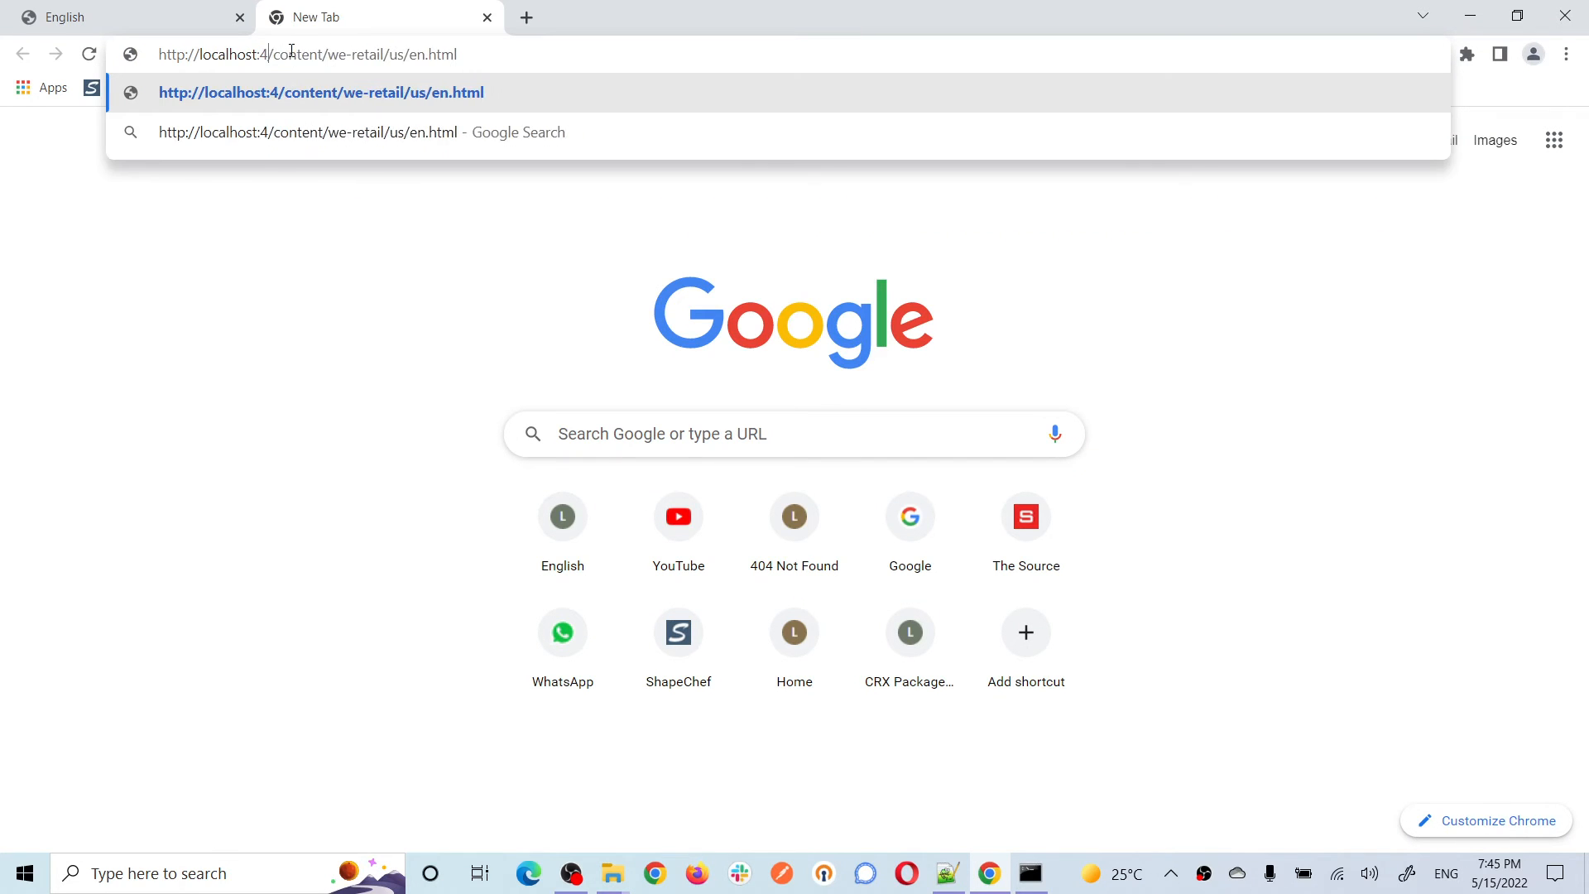
pyautogui.press('BackSpace')
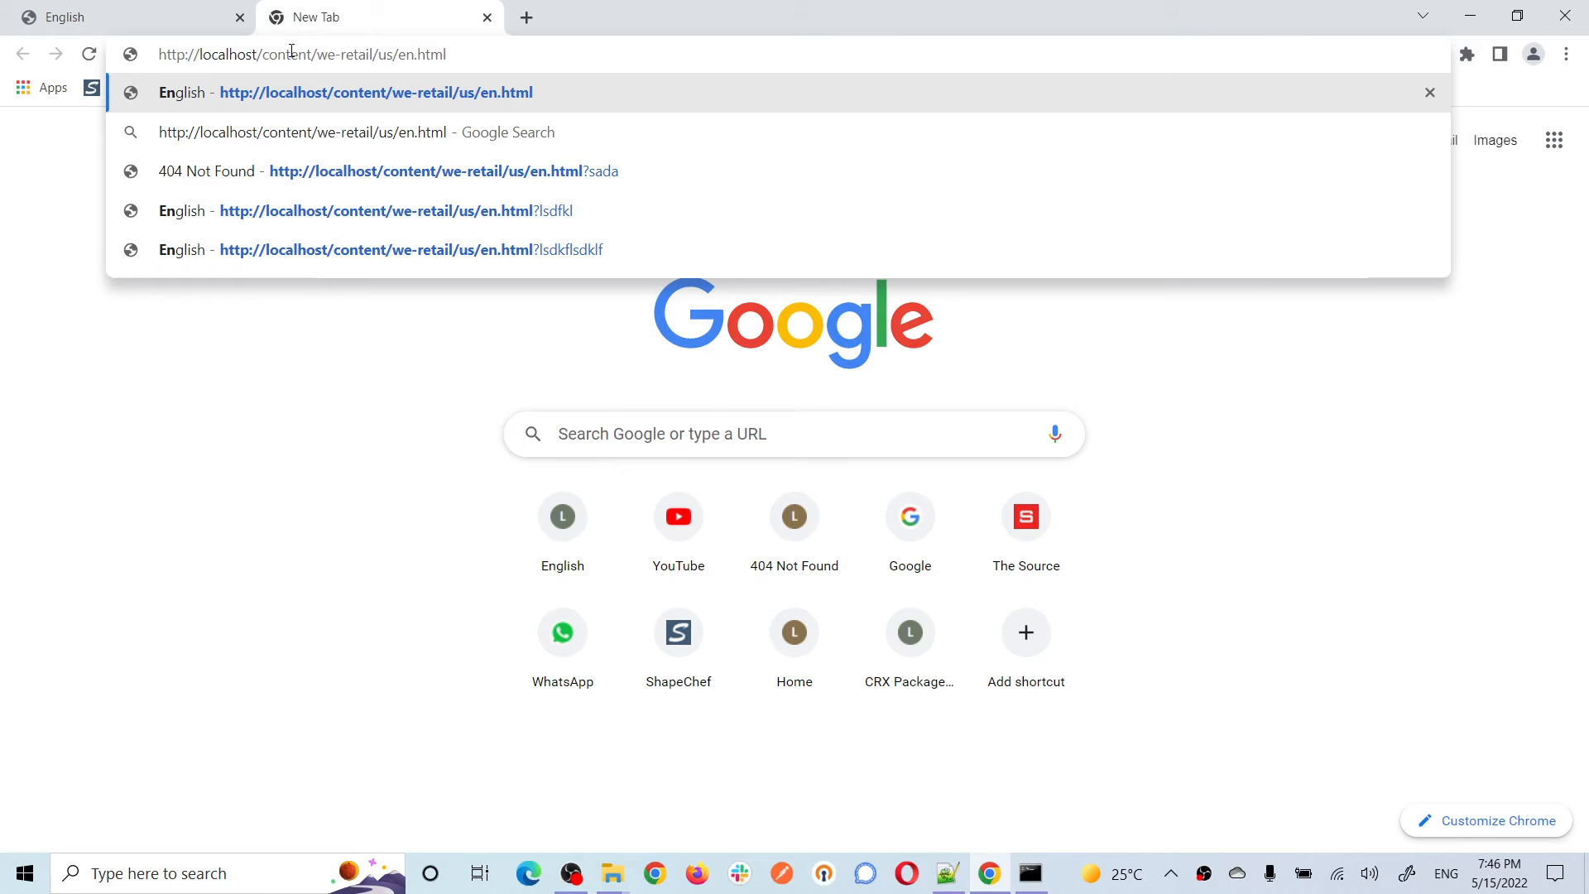
pyautogui.press('Return')
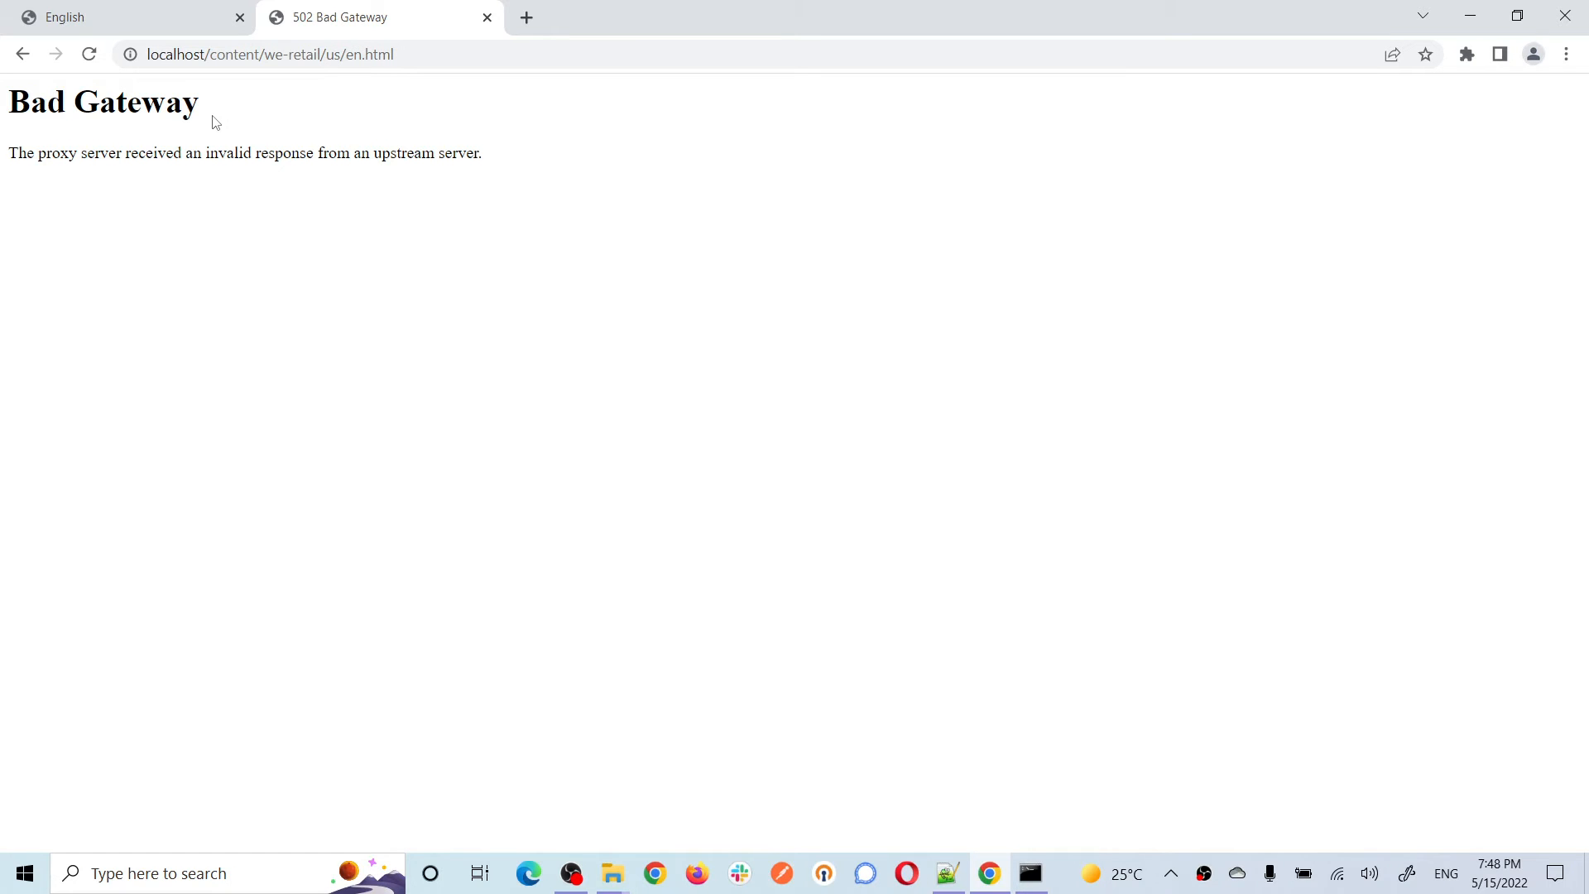
# Step: Switch to File Explorer and open the dispatcher log from C:\apache2\logs in Notepad++
pyautogui.click(613, 874)
pyautogui.click(532, 787)
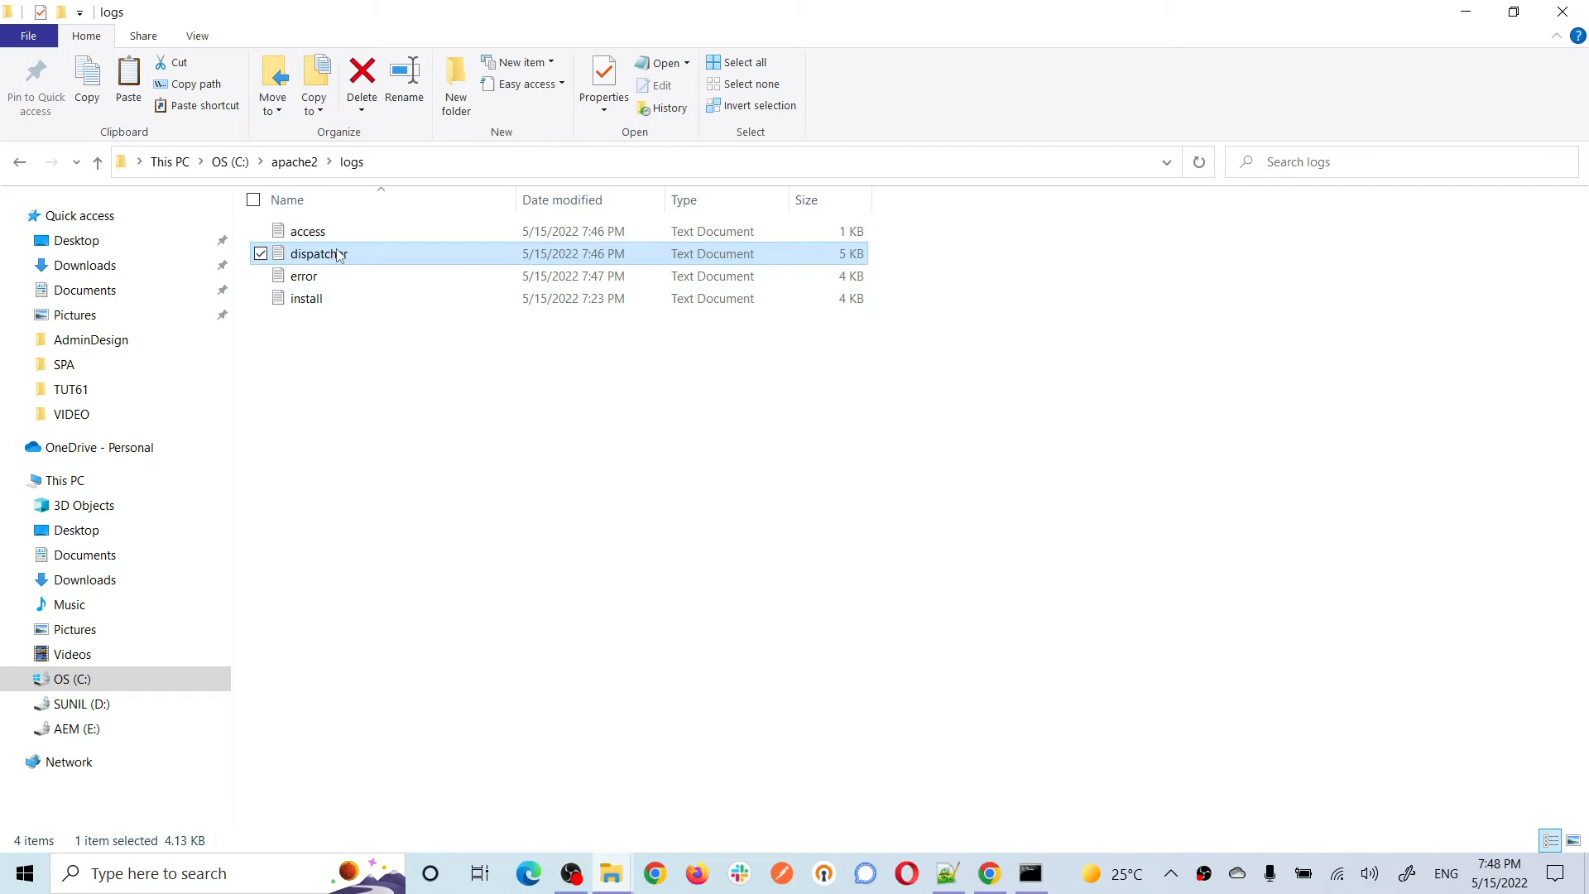
pyautogui.click(364, 255)
pyautogui.rightClick(366, 259)
pyautogui.click(418, 261)
pyautogui.rightClick(419, 261)
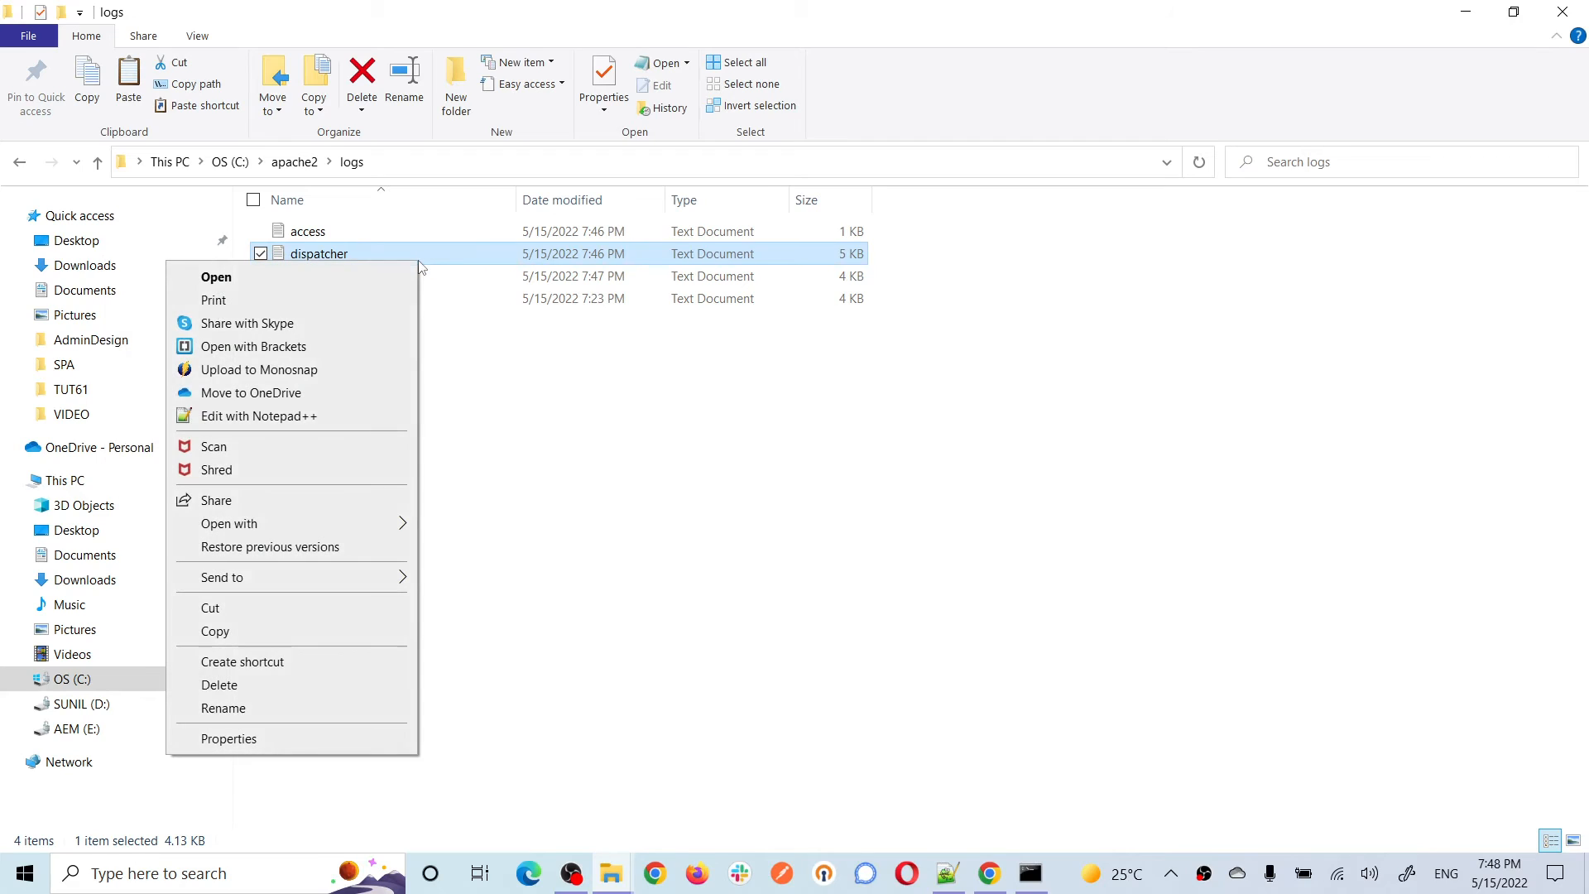
pyautogui.click(264, 416)
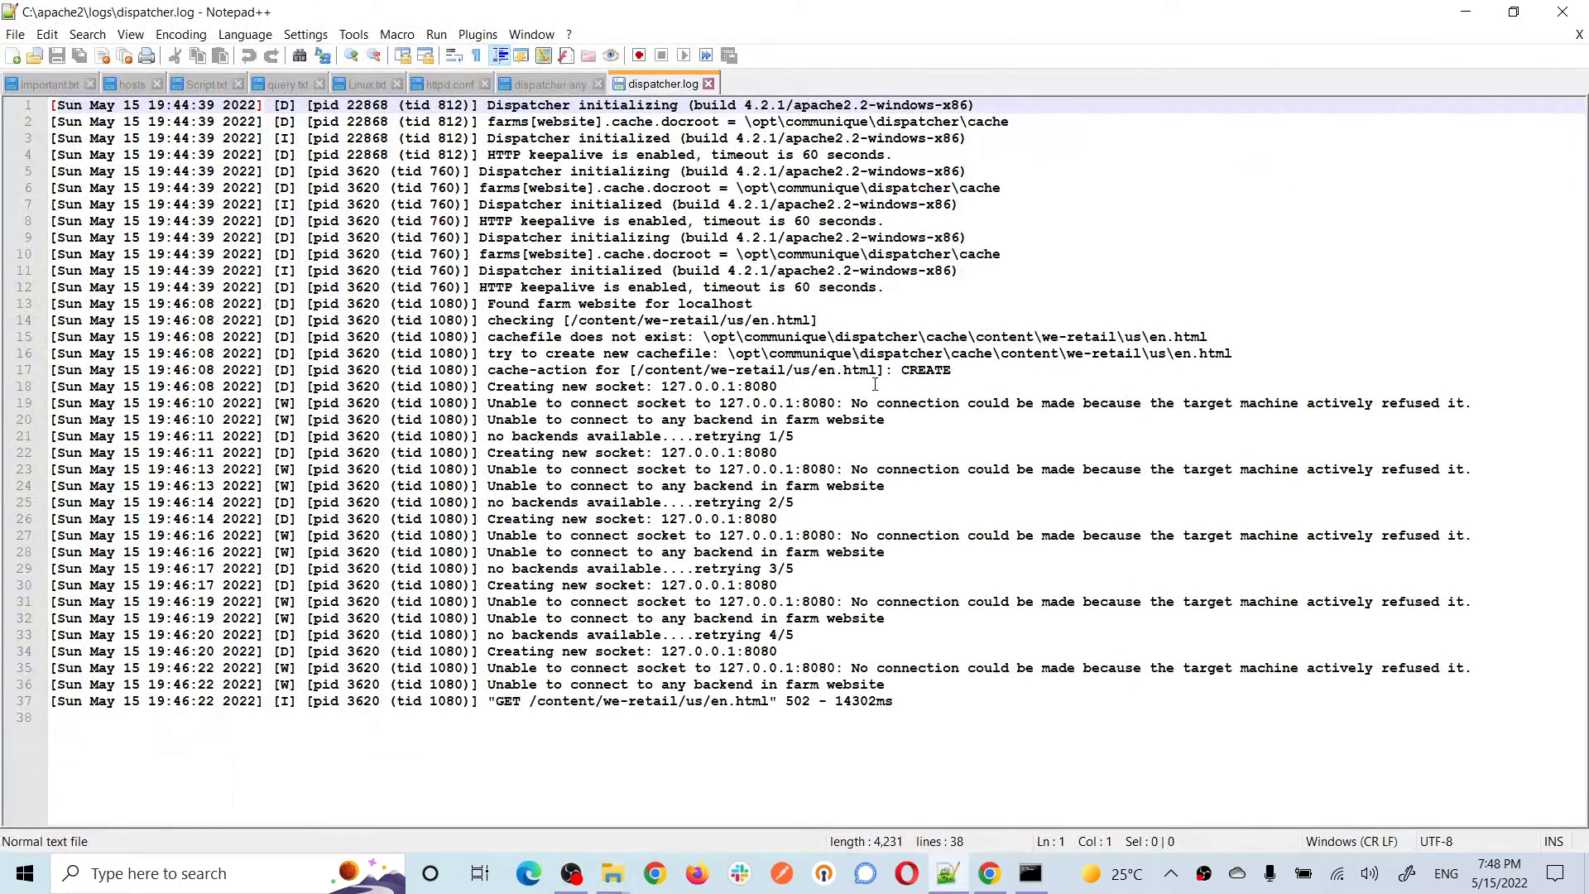
# Step: Examine the dispatcher log's initialization entries, the checked we-retail page path and the cache file location
pyautogui.moveTo(902, 293); pyautogui.dragTo(50, 104)
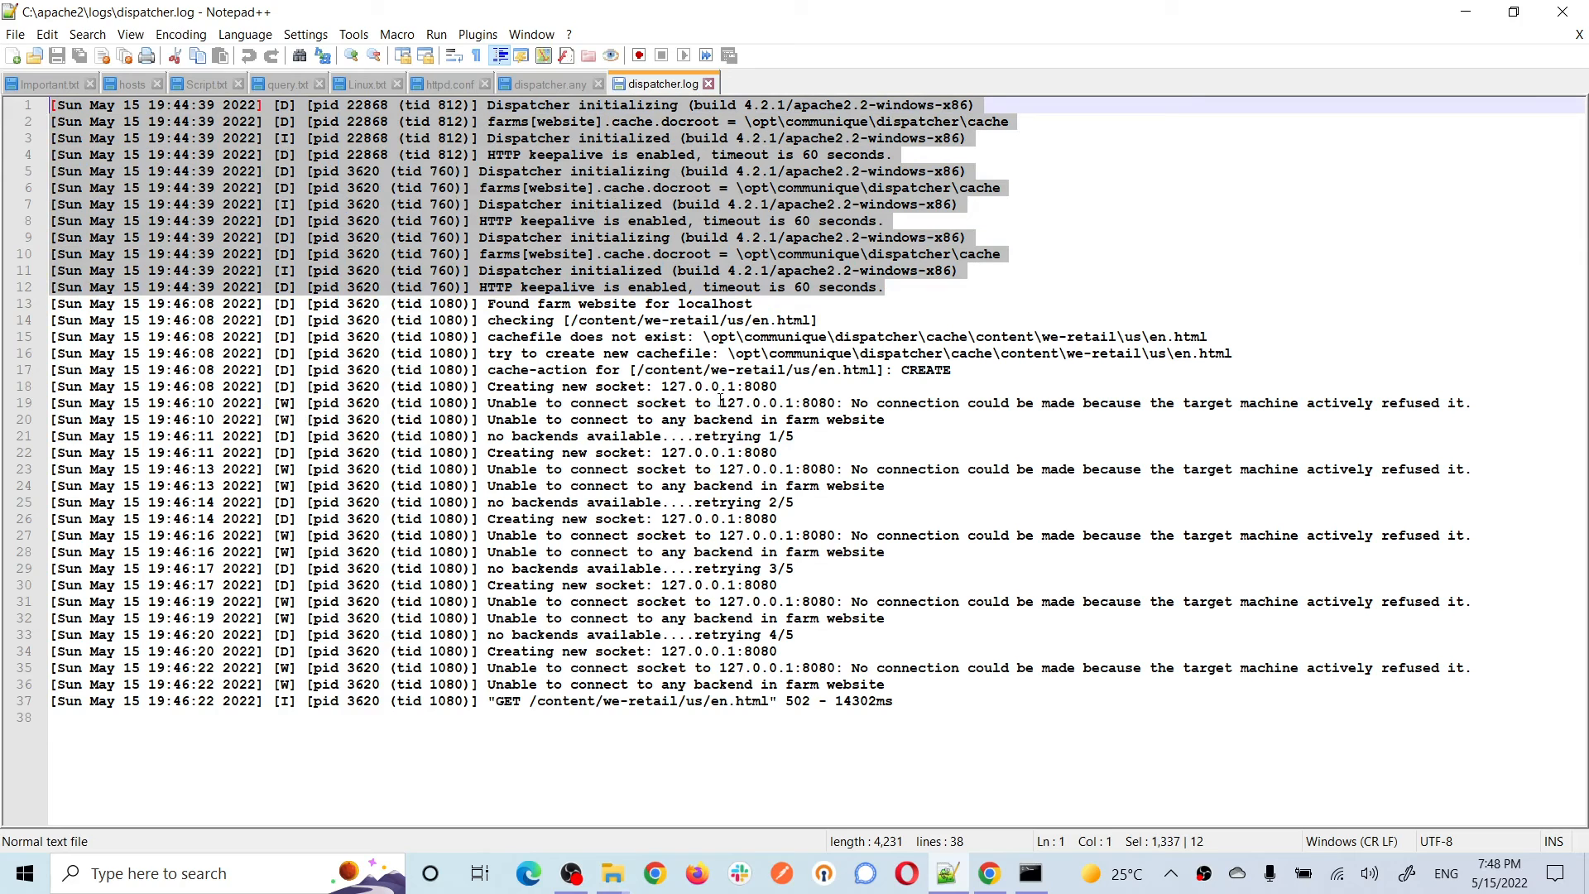
pyautogui.click(827, 323)
pyautogui.moveTo(834, 324); pyautogui.dragTo(571, 321)
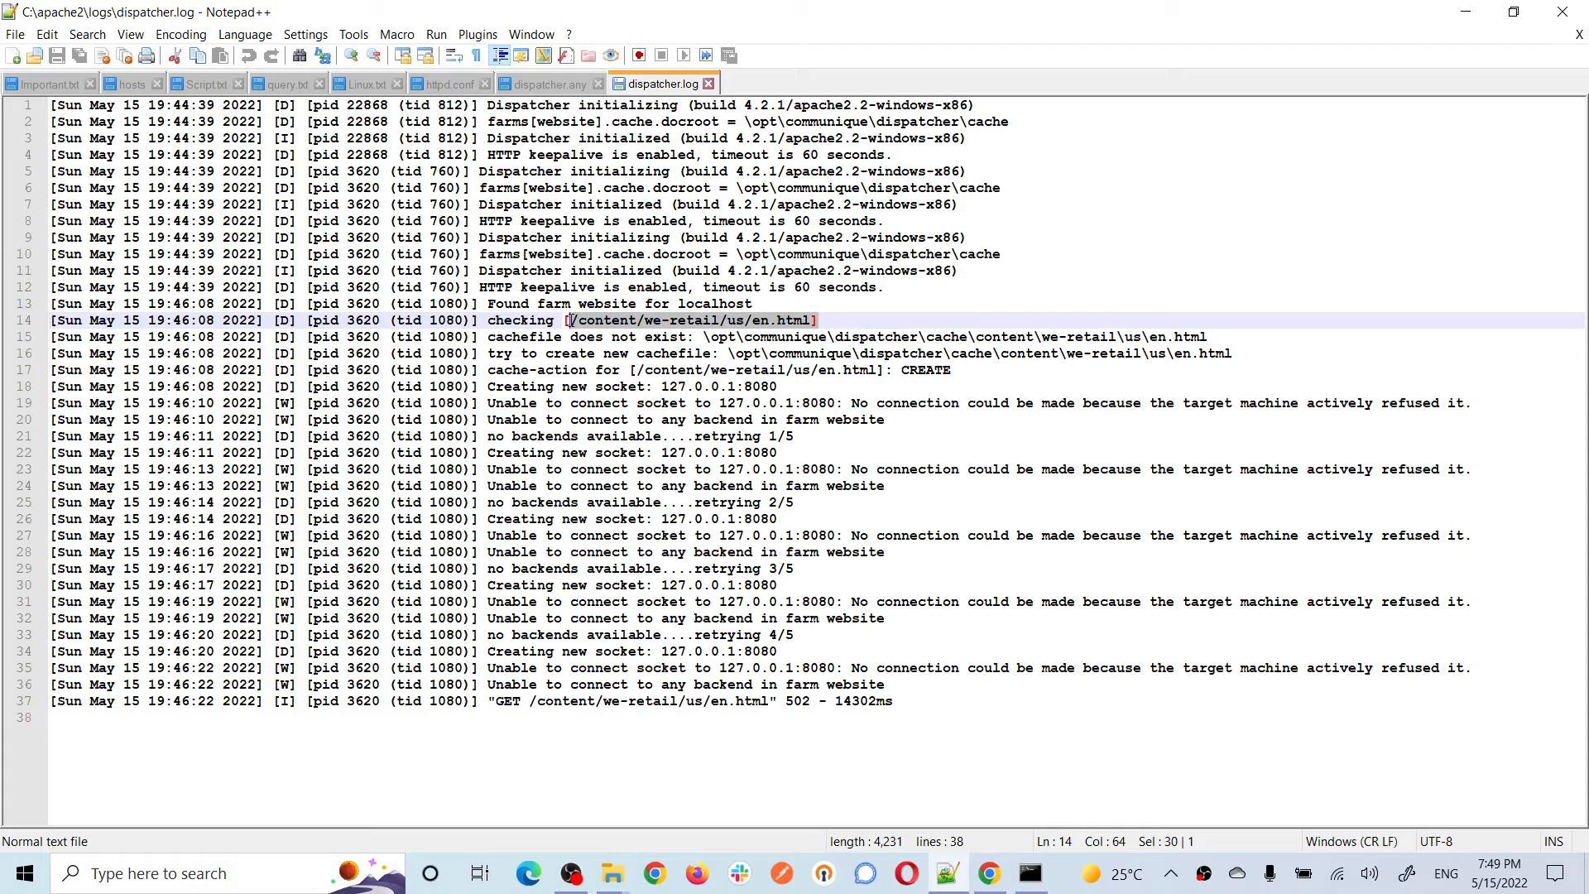
pyautogui.moveTo(1209, 337); pyautogui.dragTo(479, 337)
pyautogui.moveTo(704, 337); pyautogui.dragTo(980, 338)
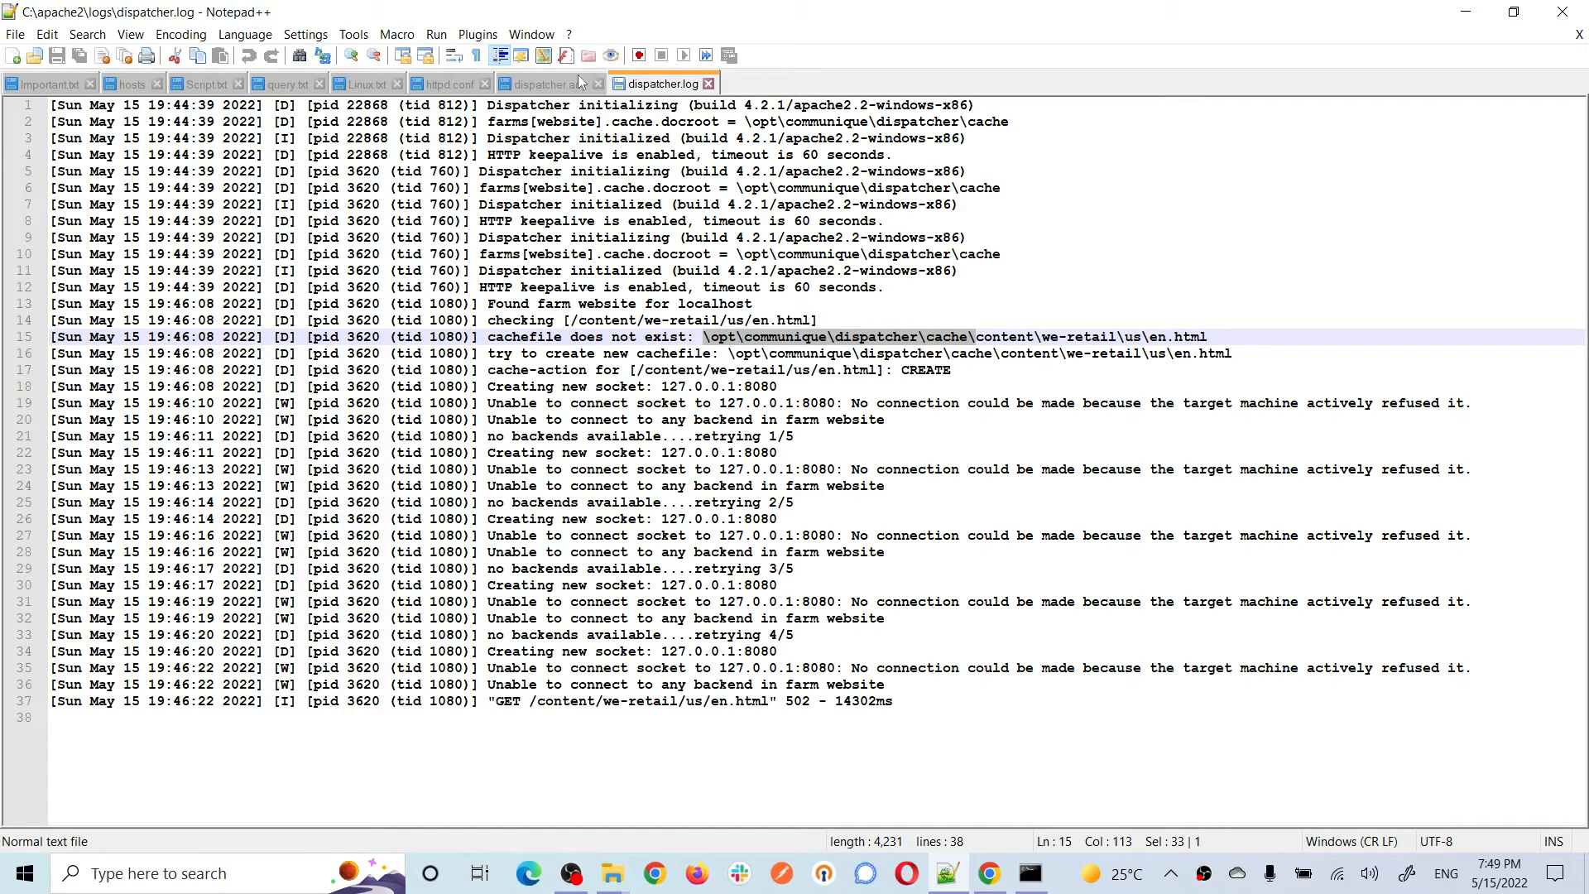
# Step: Find the /cache section in dispatcher.any and examine its /docroot path
pyautogui.click(550, 83)
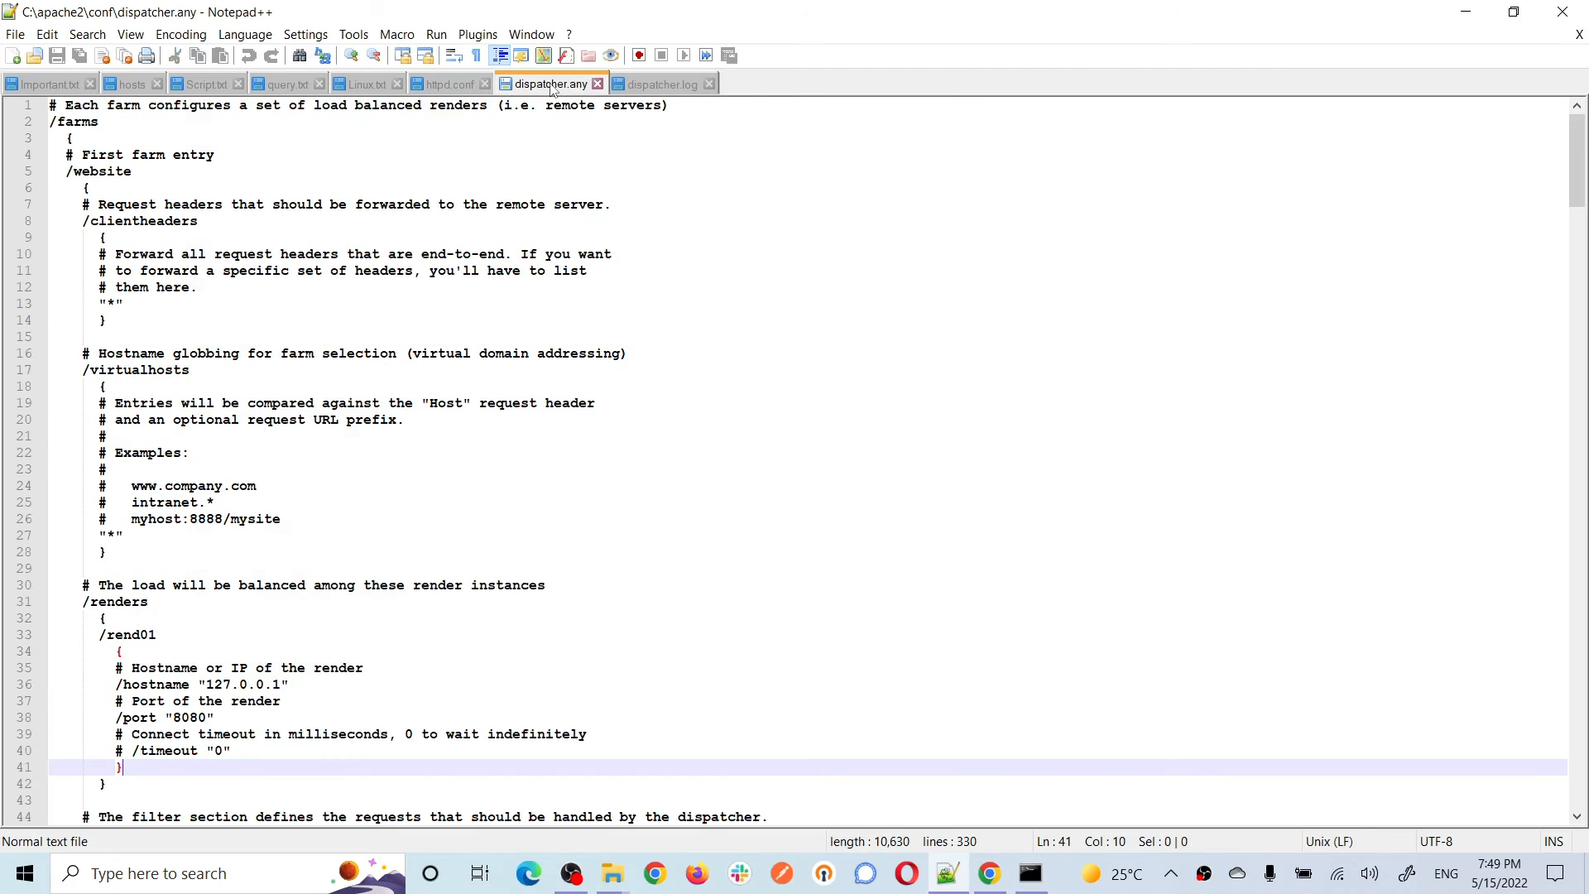
pyautogui.scroll(-13, 753, 315)
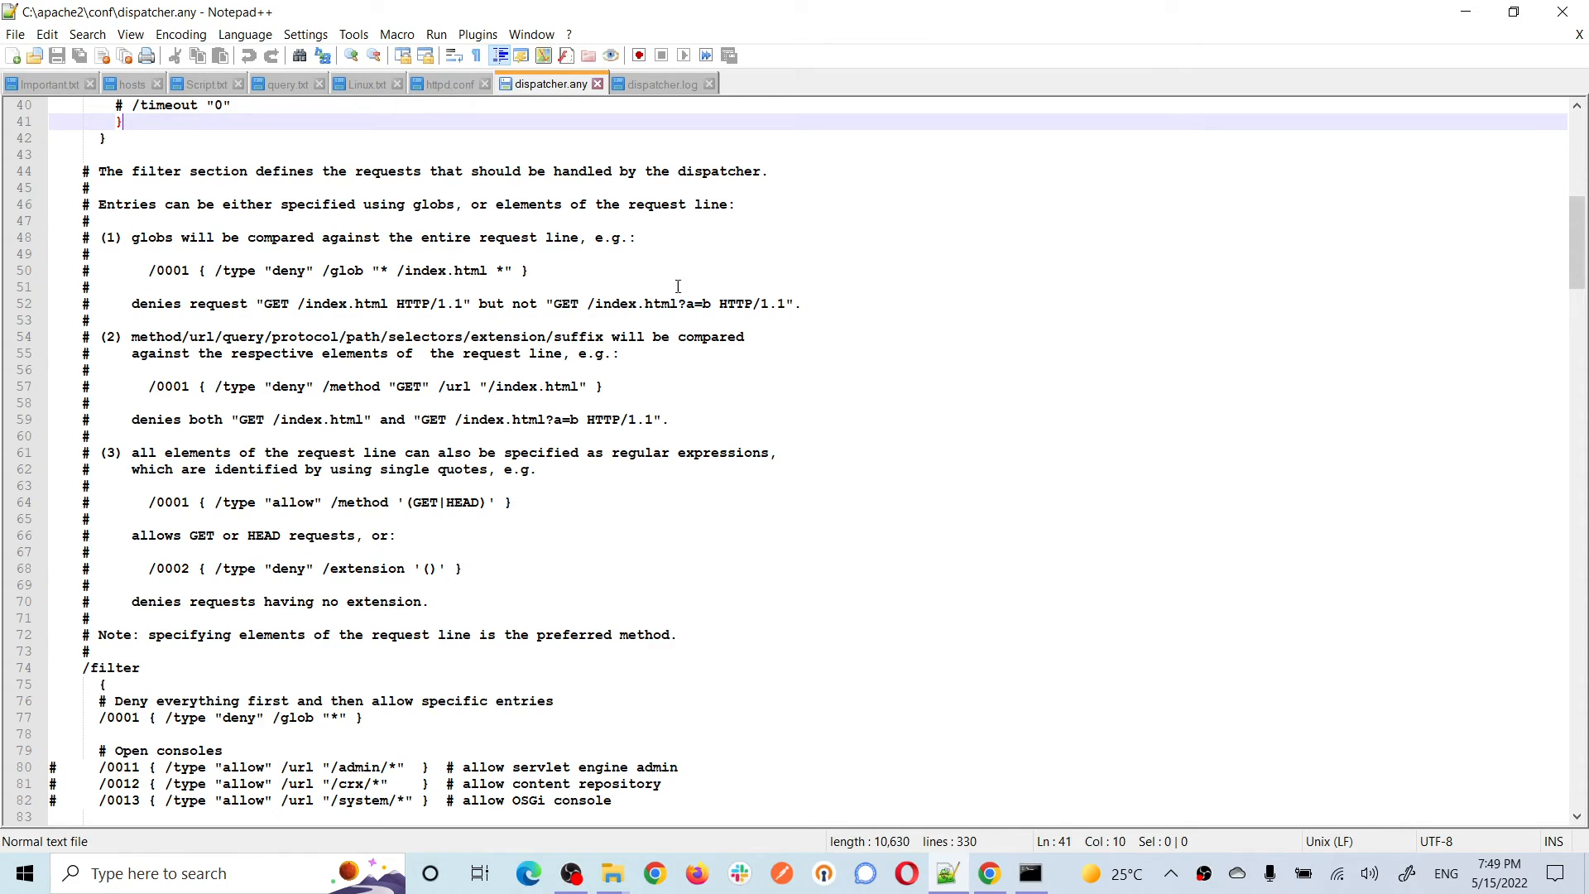
pyautogui.scroll(-4, 544, 444)
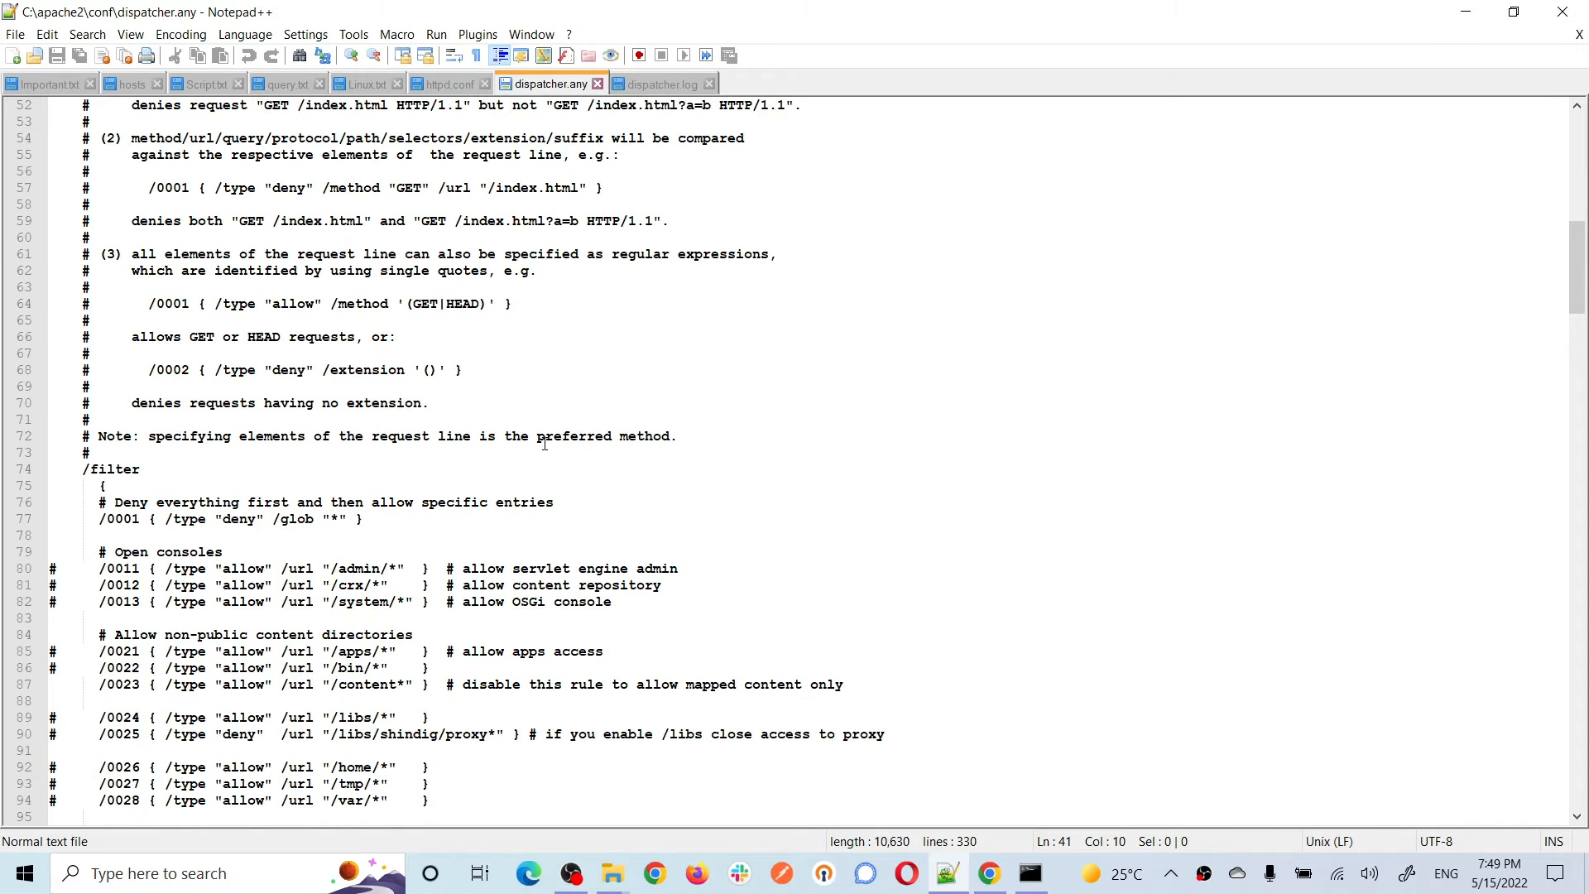
pyautogui.scroll(-20, 544, 445)
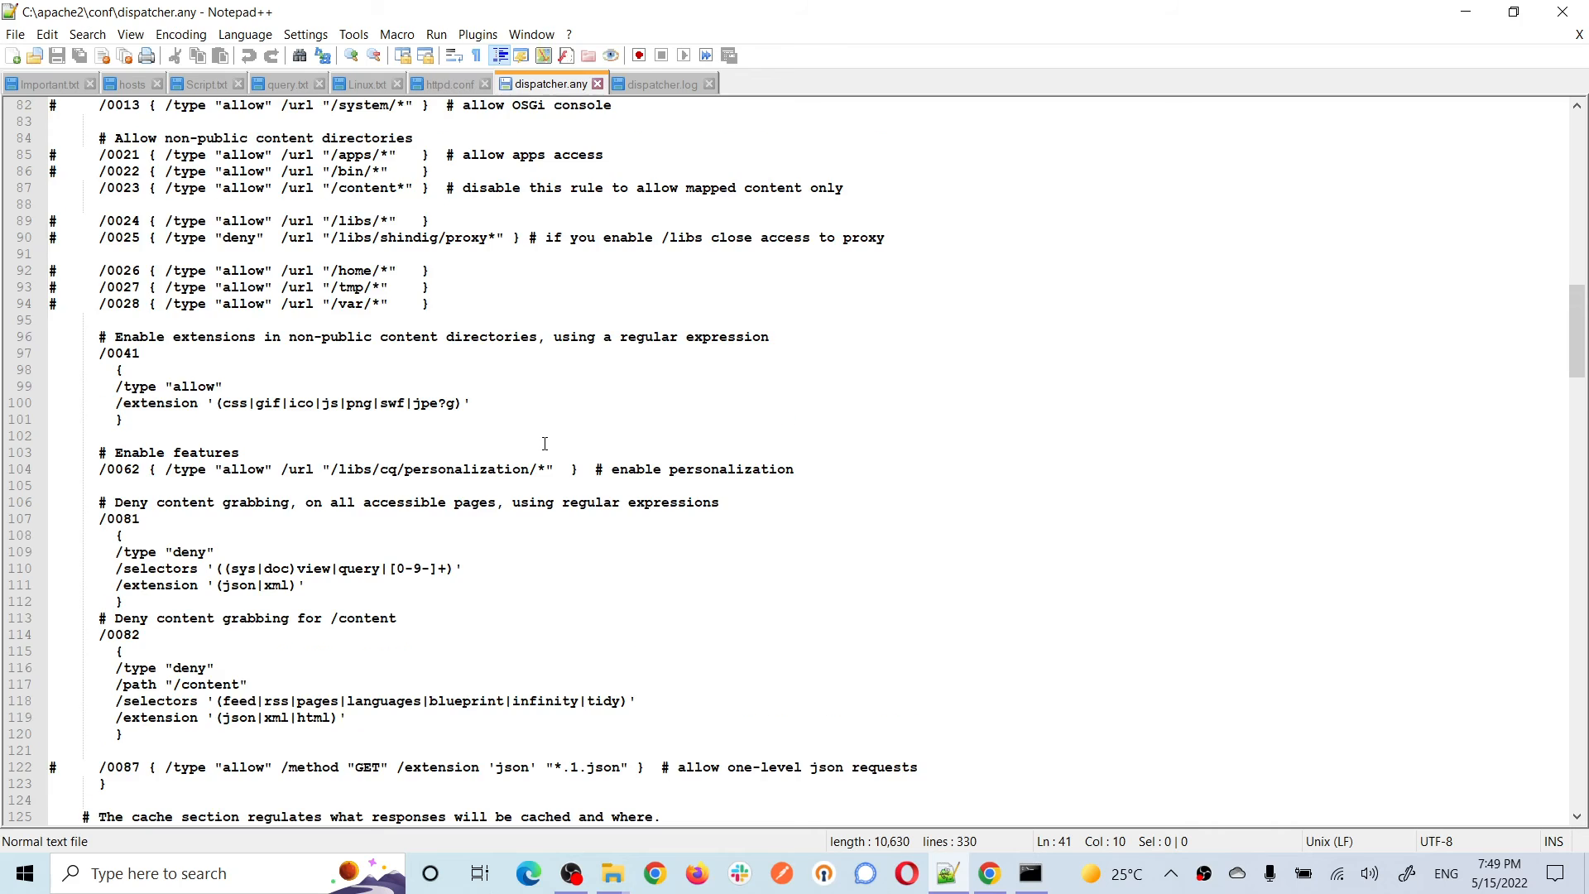
pyautogui.scroll(-3, 544, 444)
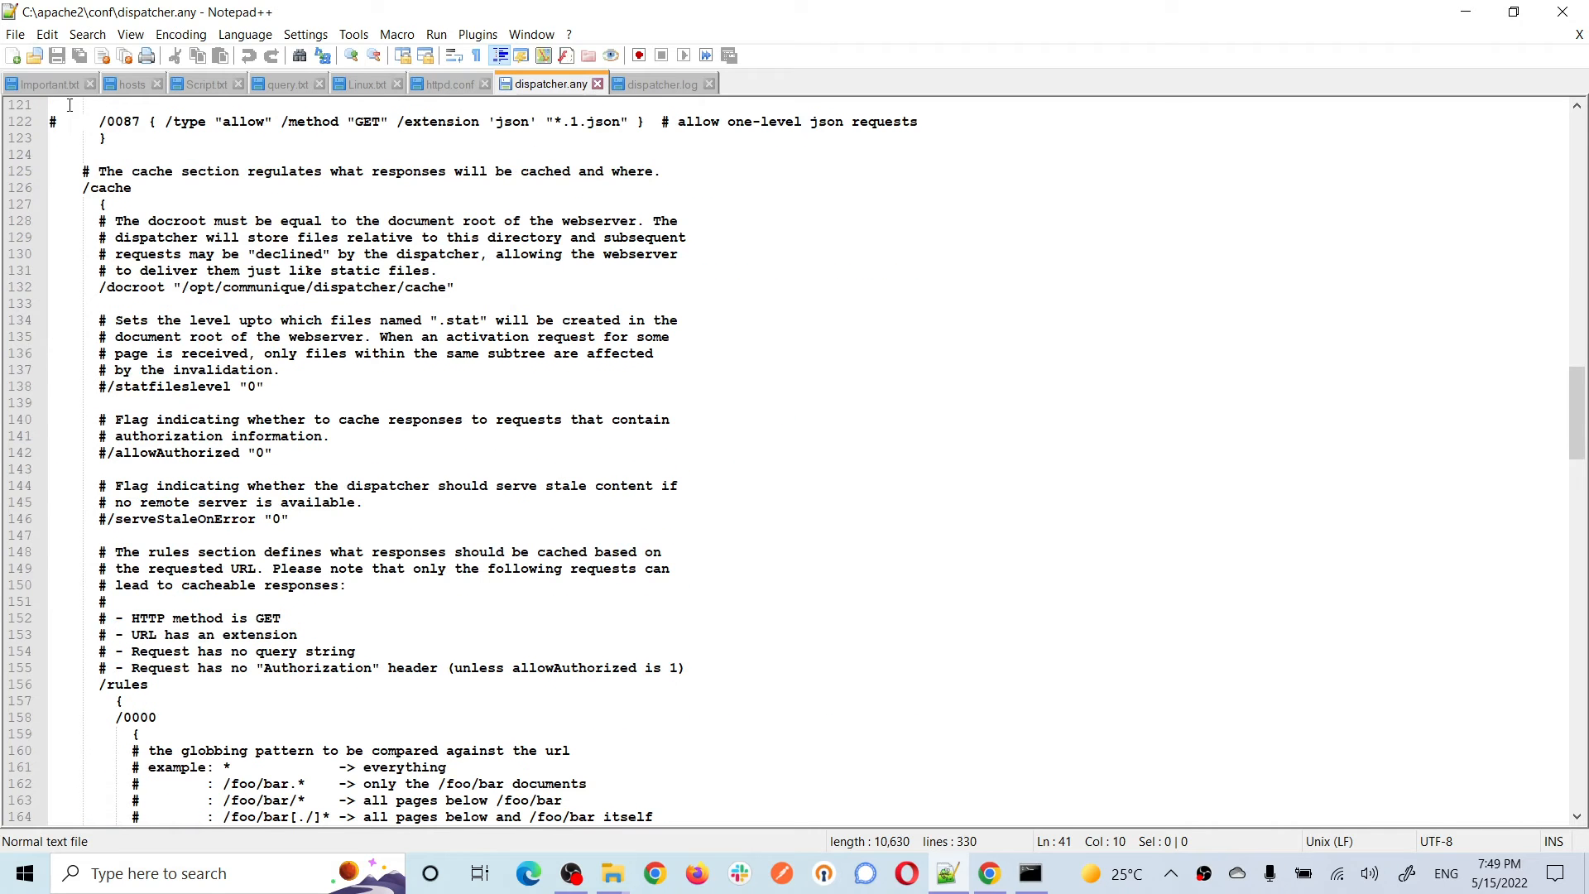
pyautogui.doubleClick(113, 188)
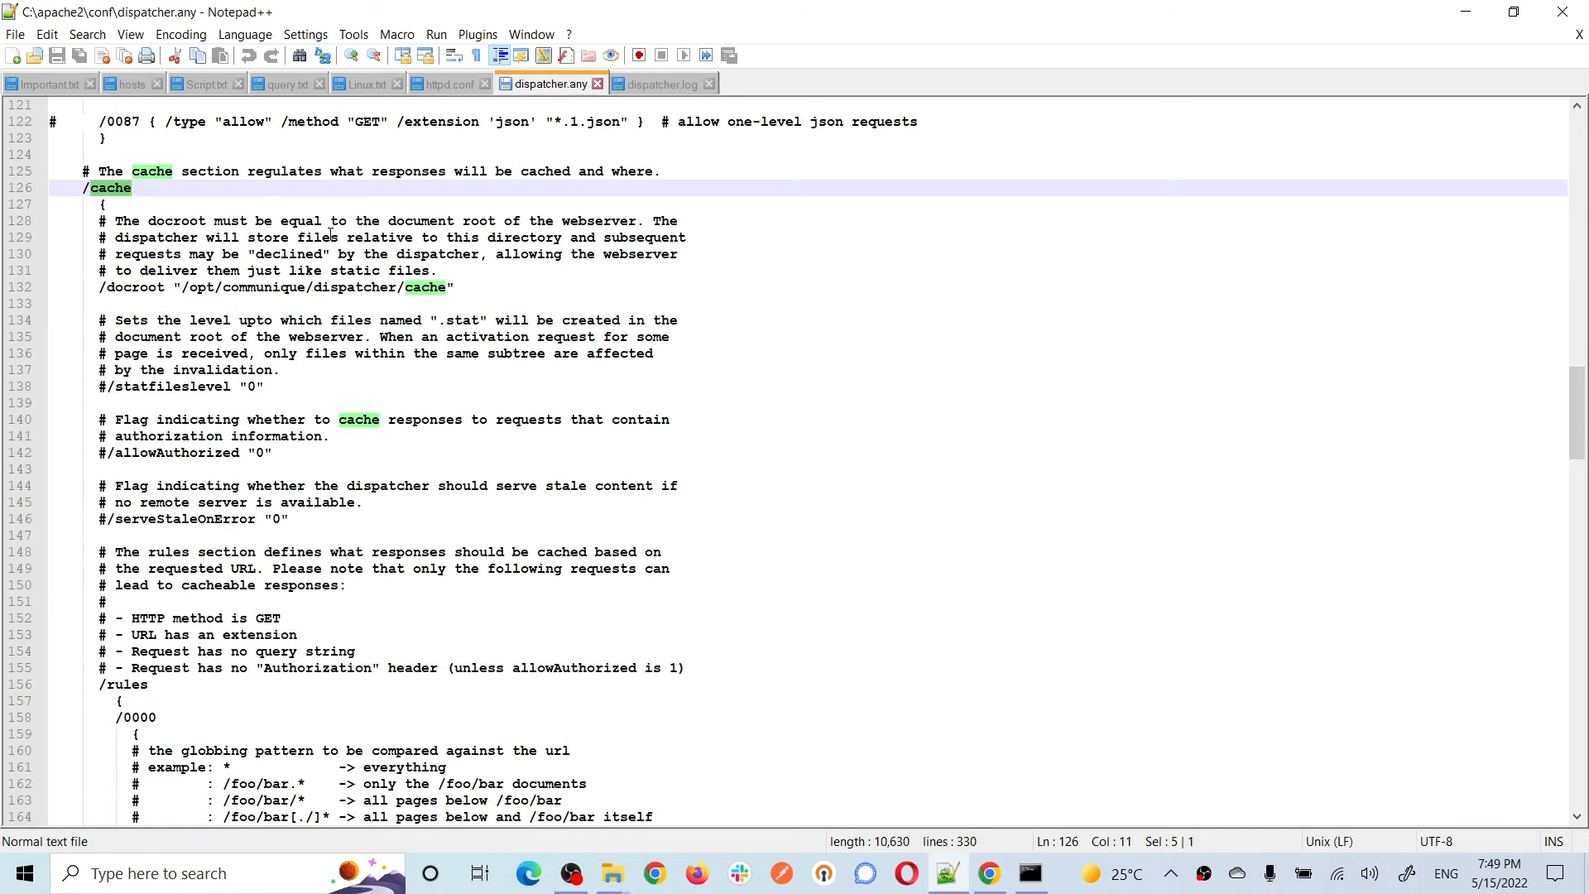
pyautogui.doubleClick(135, 286)
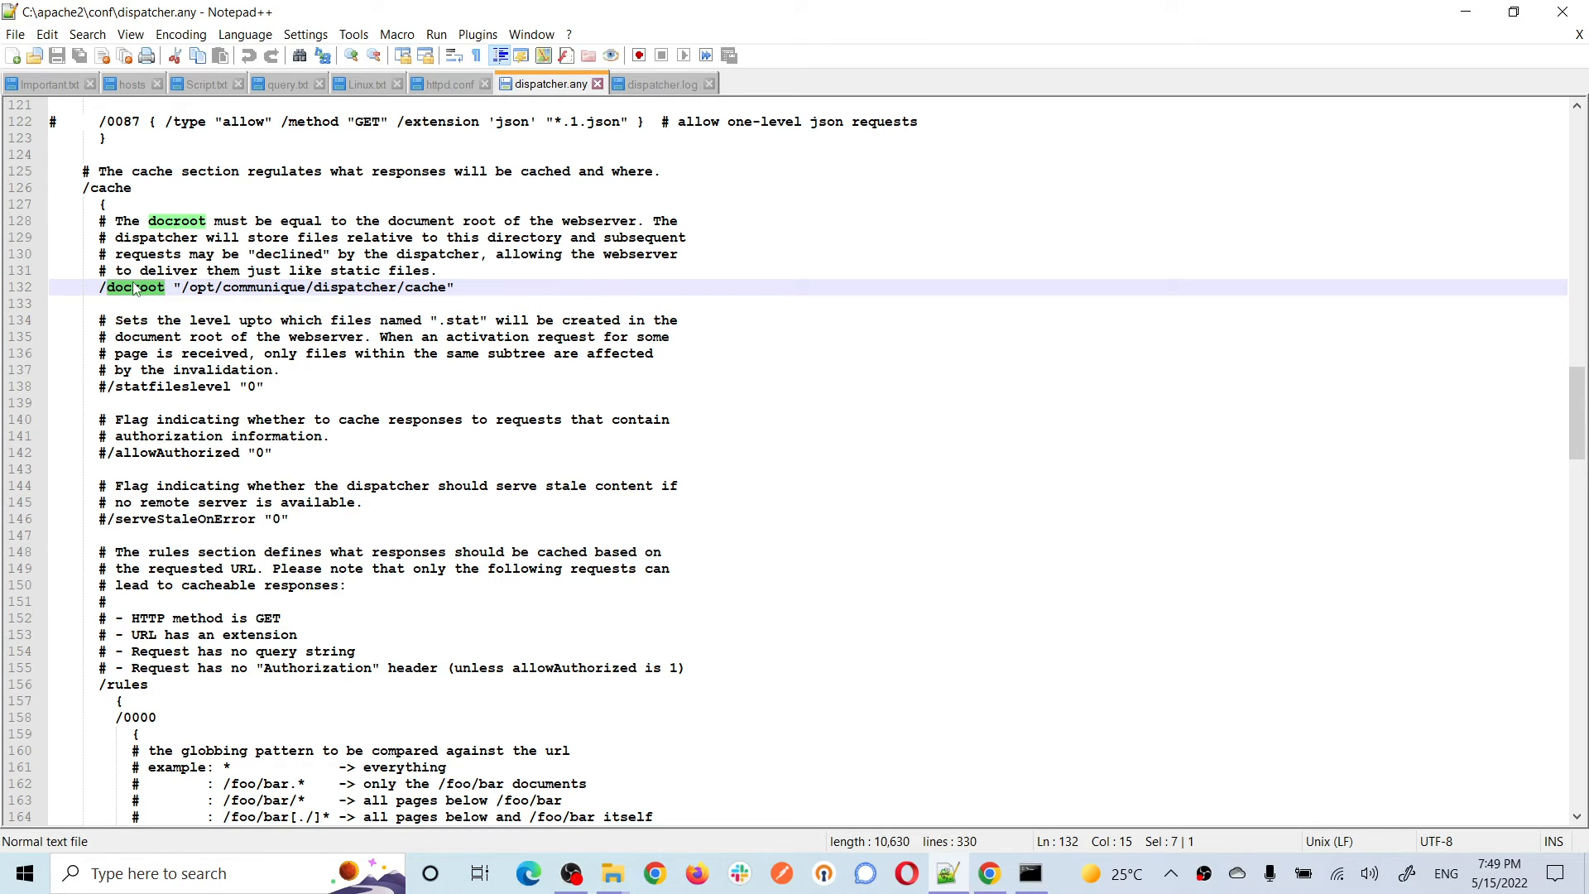
pyautogui.moveTo(184, 290); pyautogui.dragTo(448, 288)
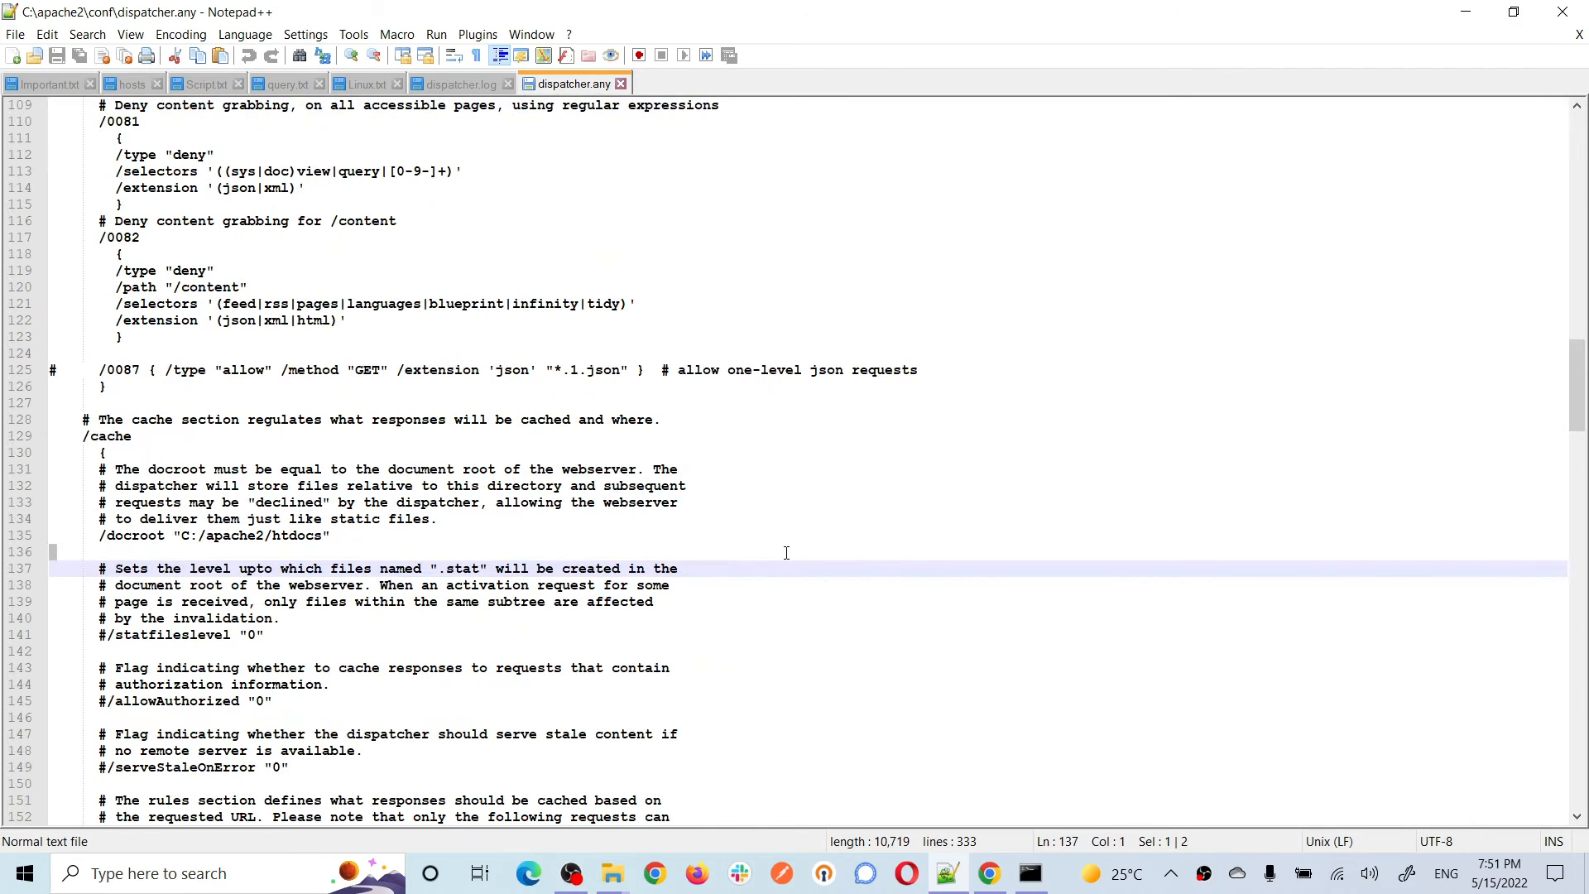
# Step: Check that the cache section's /docroot in dispatcher.any points to C:/apache2/htdocs
pyautogui.click(315, 535)
pyautogui.moveTo(315, 536); pyautogui.dragTo(179, 536)
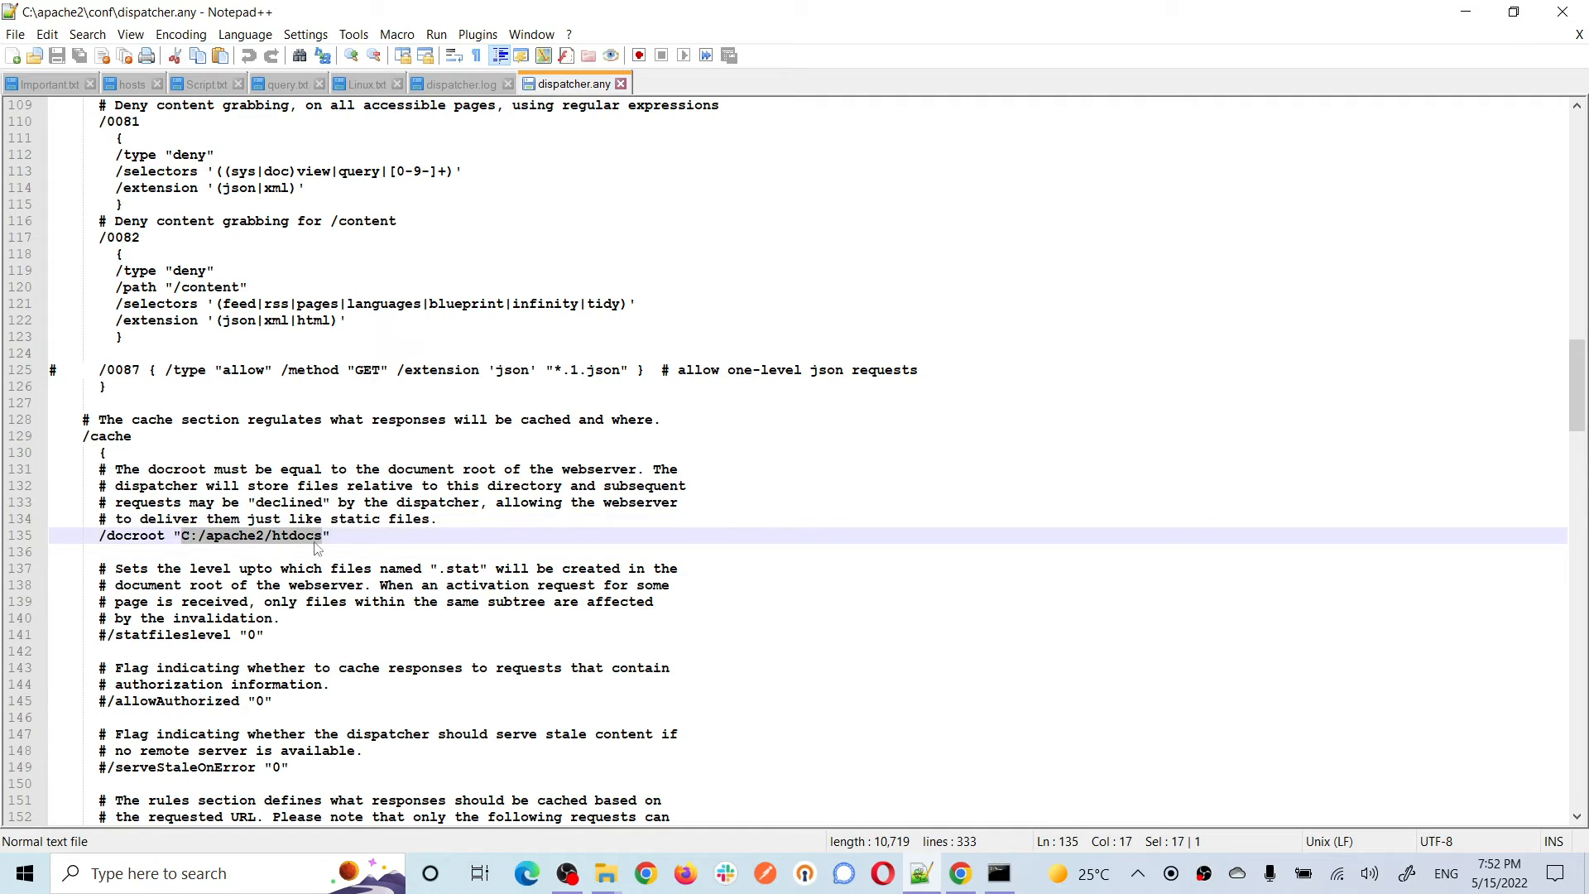
pyautogui.doubleClick(296, 535)
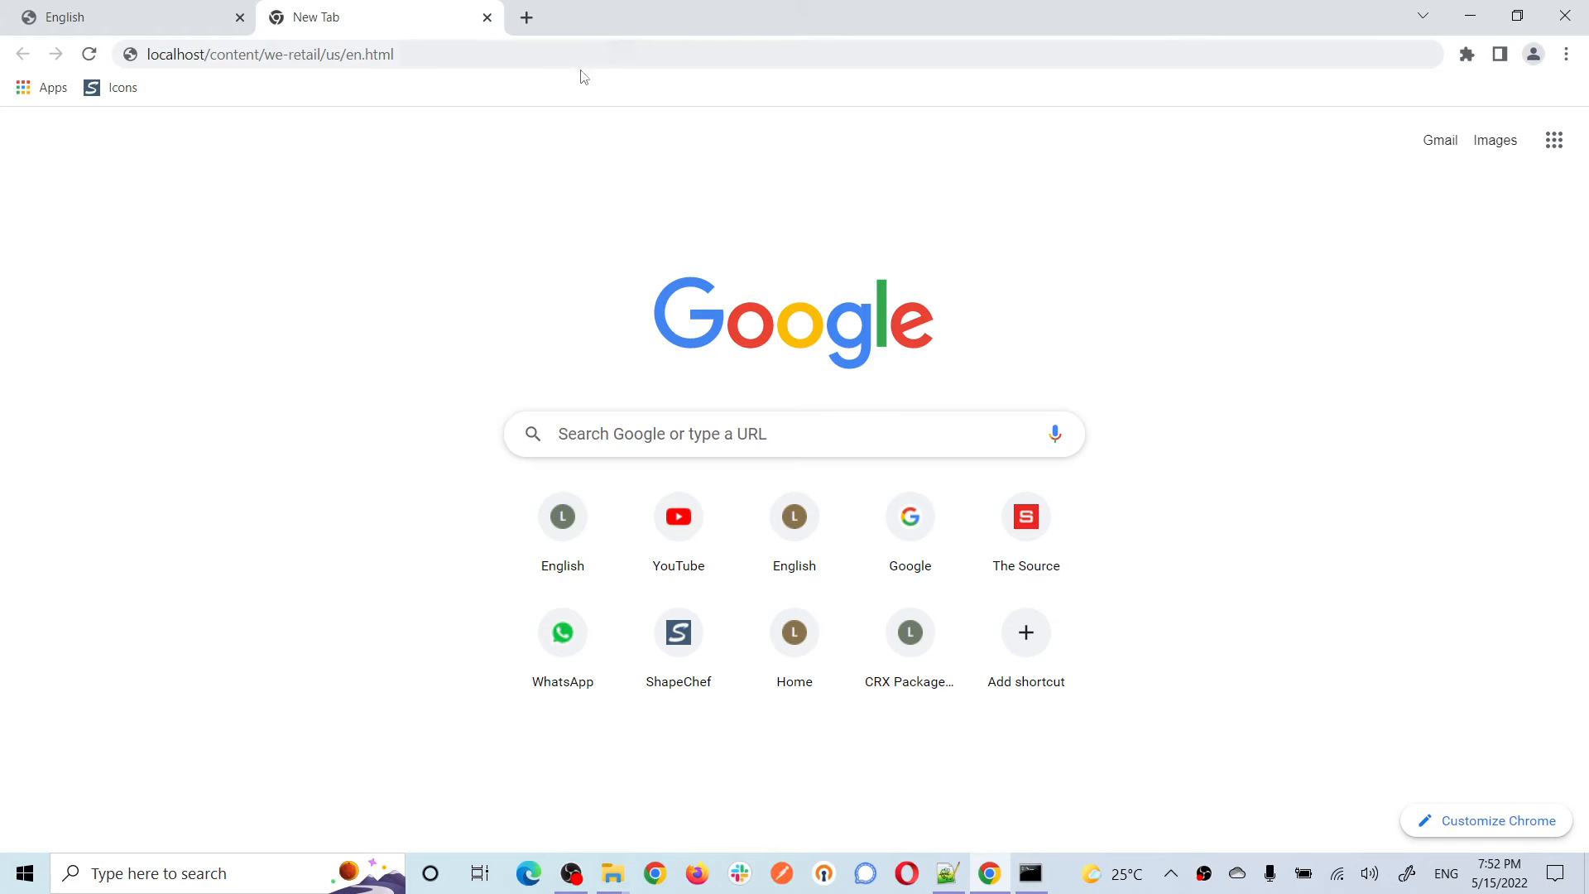
# Step: Load localhost/content/we-retail/us/en.html in Chrome and check the host part of its address
pyautogui.click(546, 62)
pyautogui.press('Return')
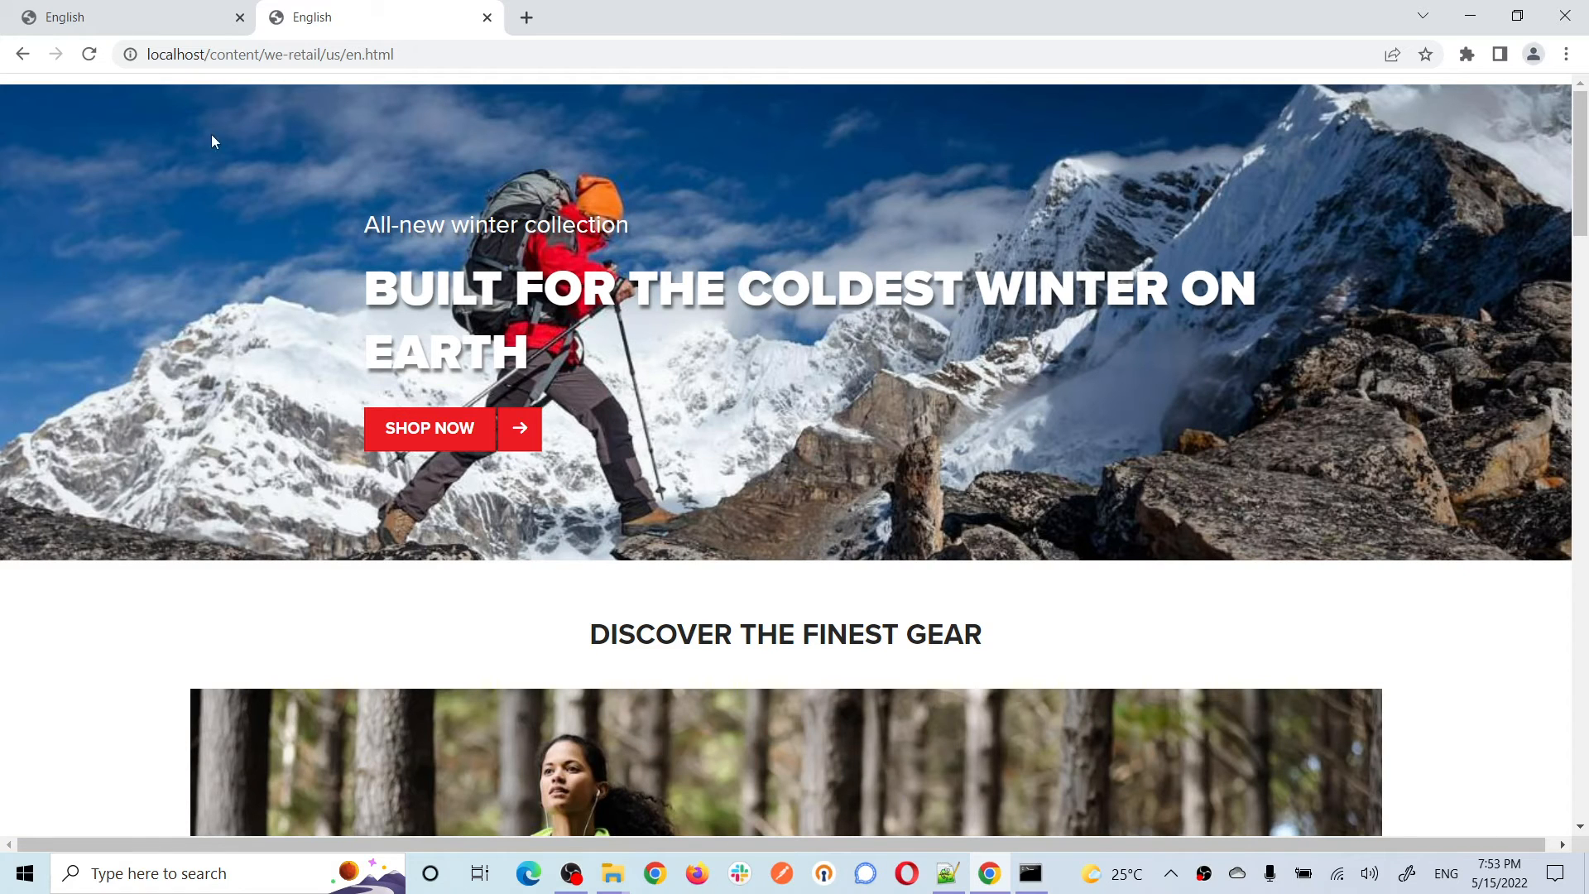
pyautogui.moveTo(206, 54); pyautogui.dragTo(135, 47)
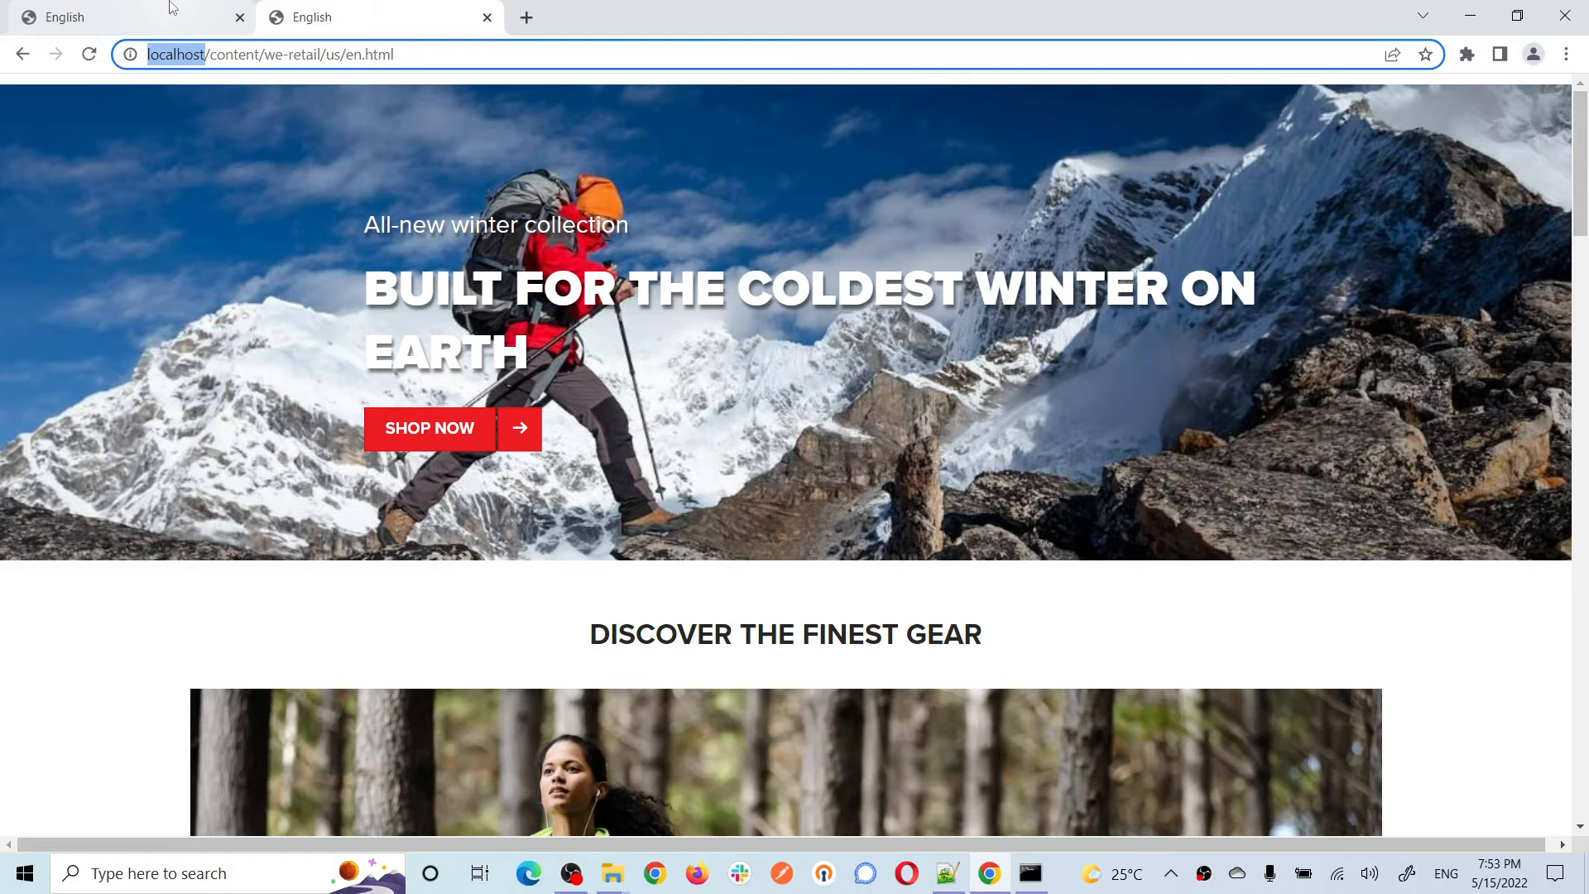
# Step: Compare the We.Retail English page at localhost:4503 with the same page served through localhost, including its header navigation and featured products
pyautogui.click(173, 9)
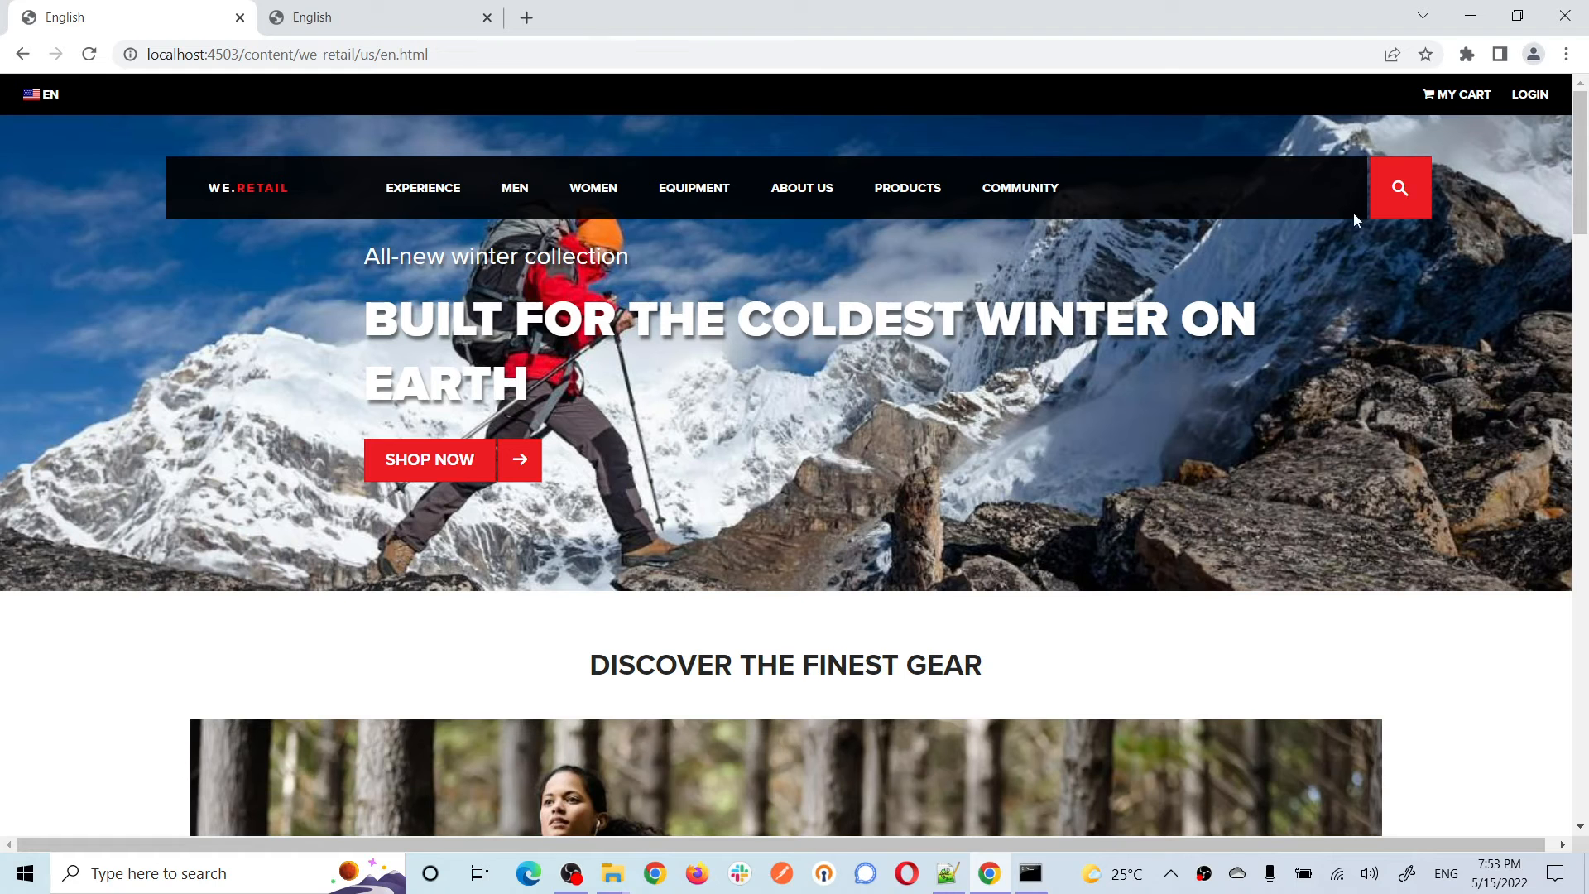
pyautogui.moveTo(1485, 197); pyautogui.dragTo(276, 77)
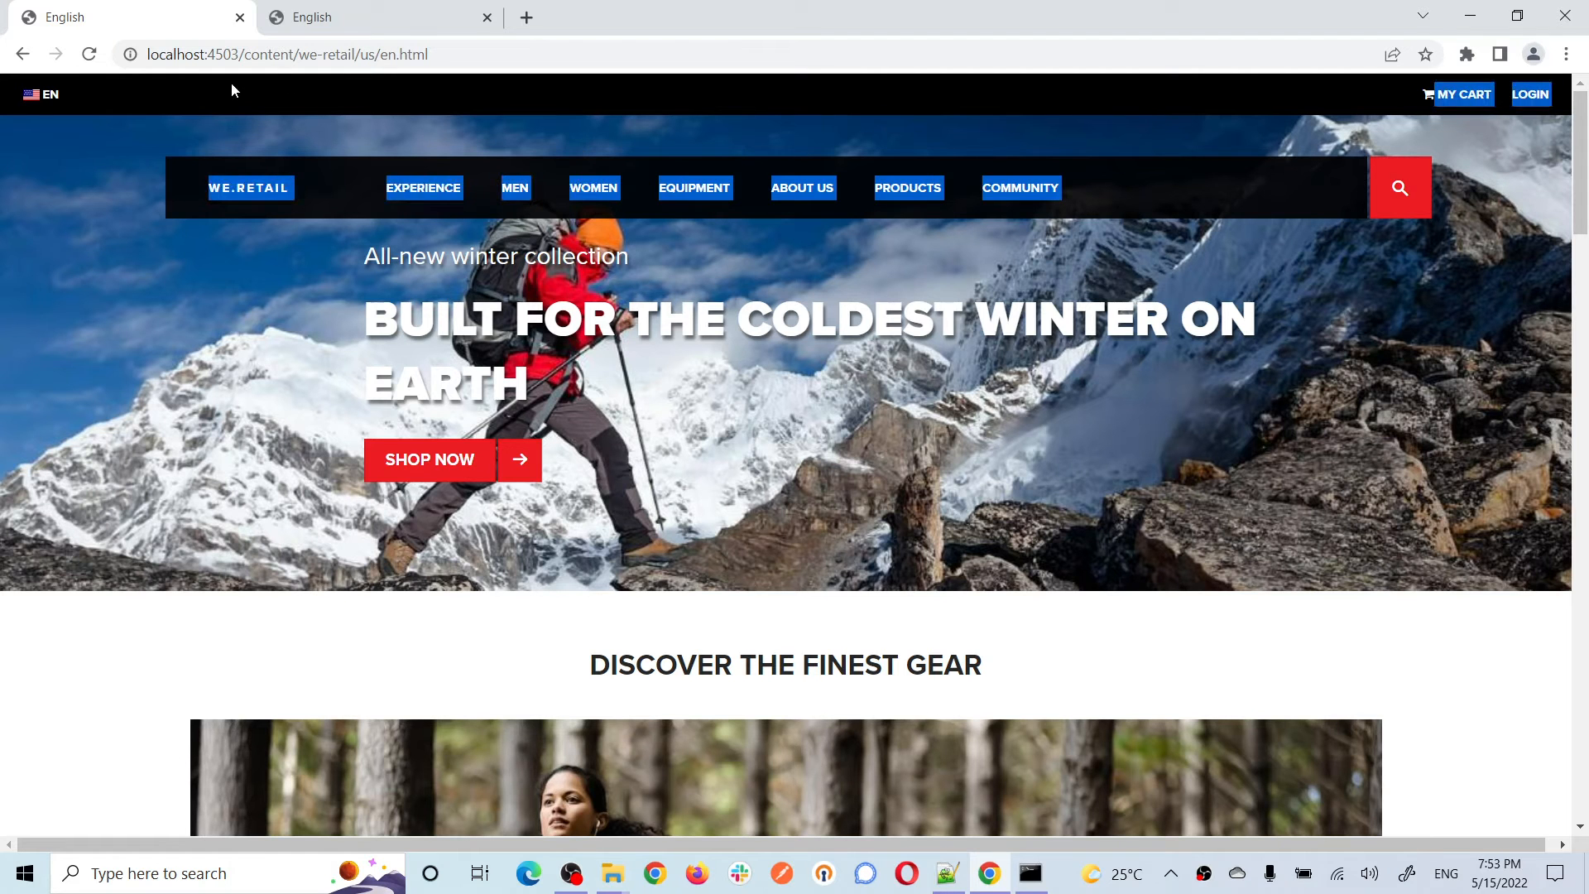
pyautogui.click(348, 17)
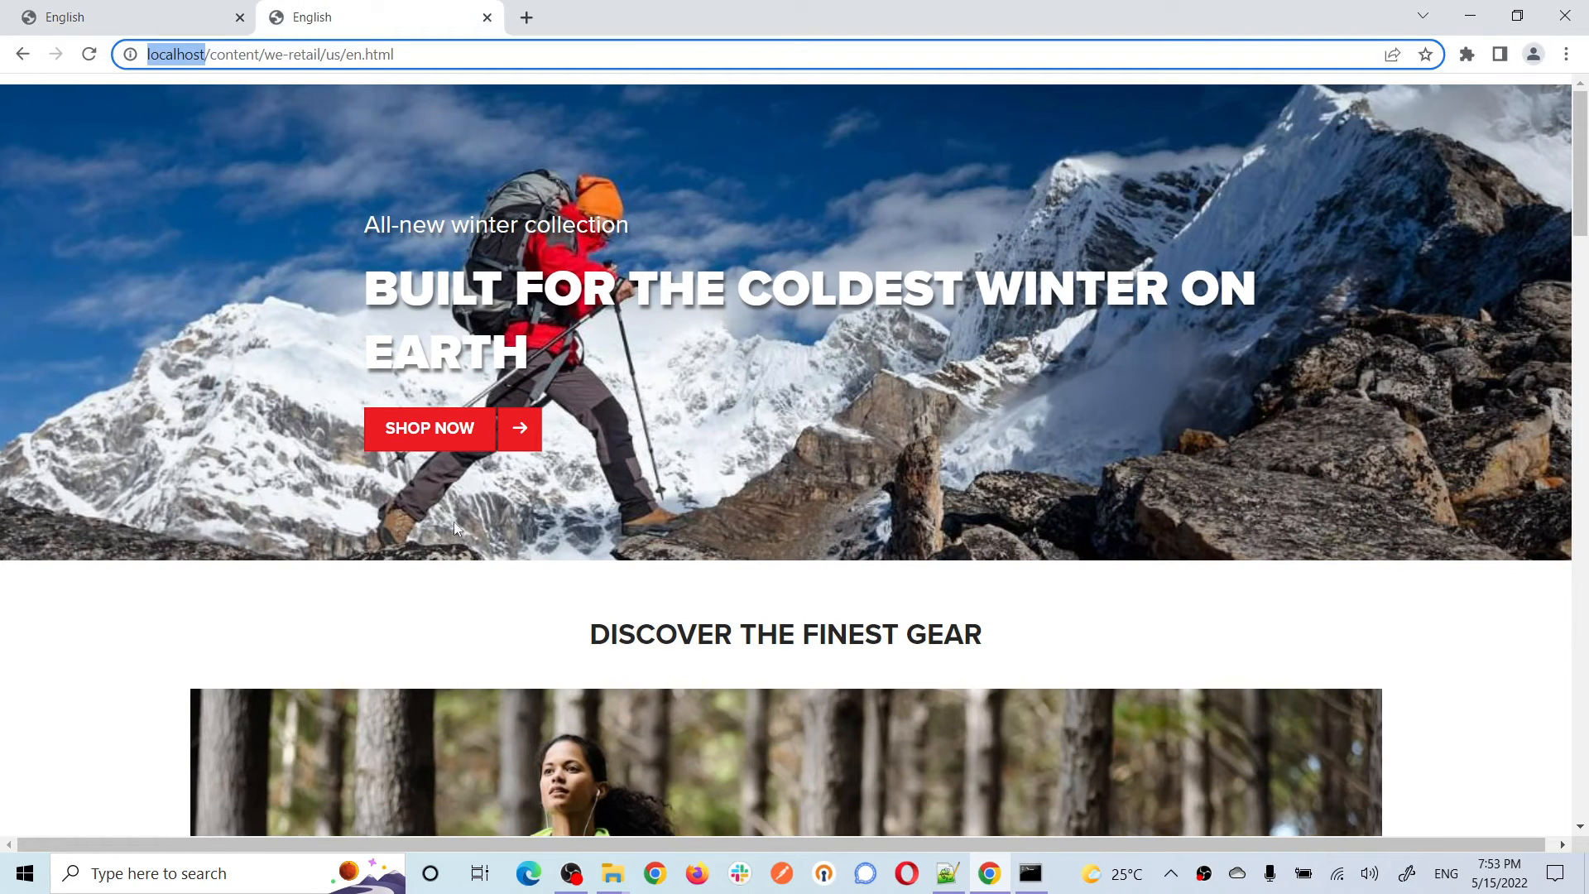
pyautogui.scroll(-15, 537, 378)
pyautogui.scroll(10, 537, 377)
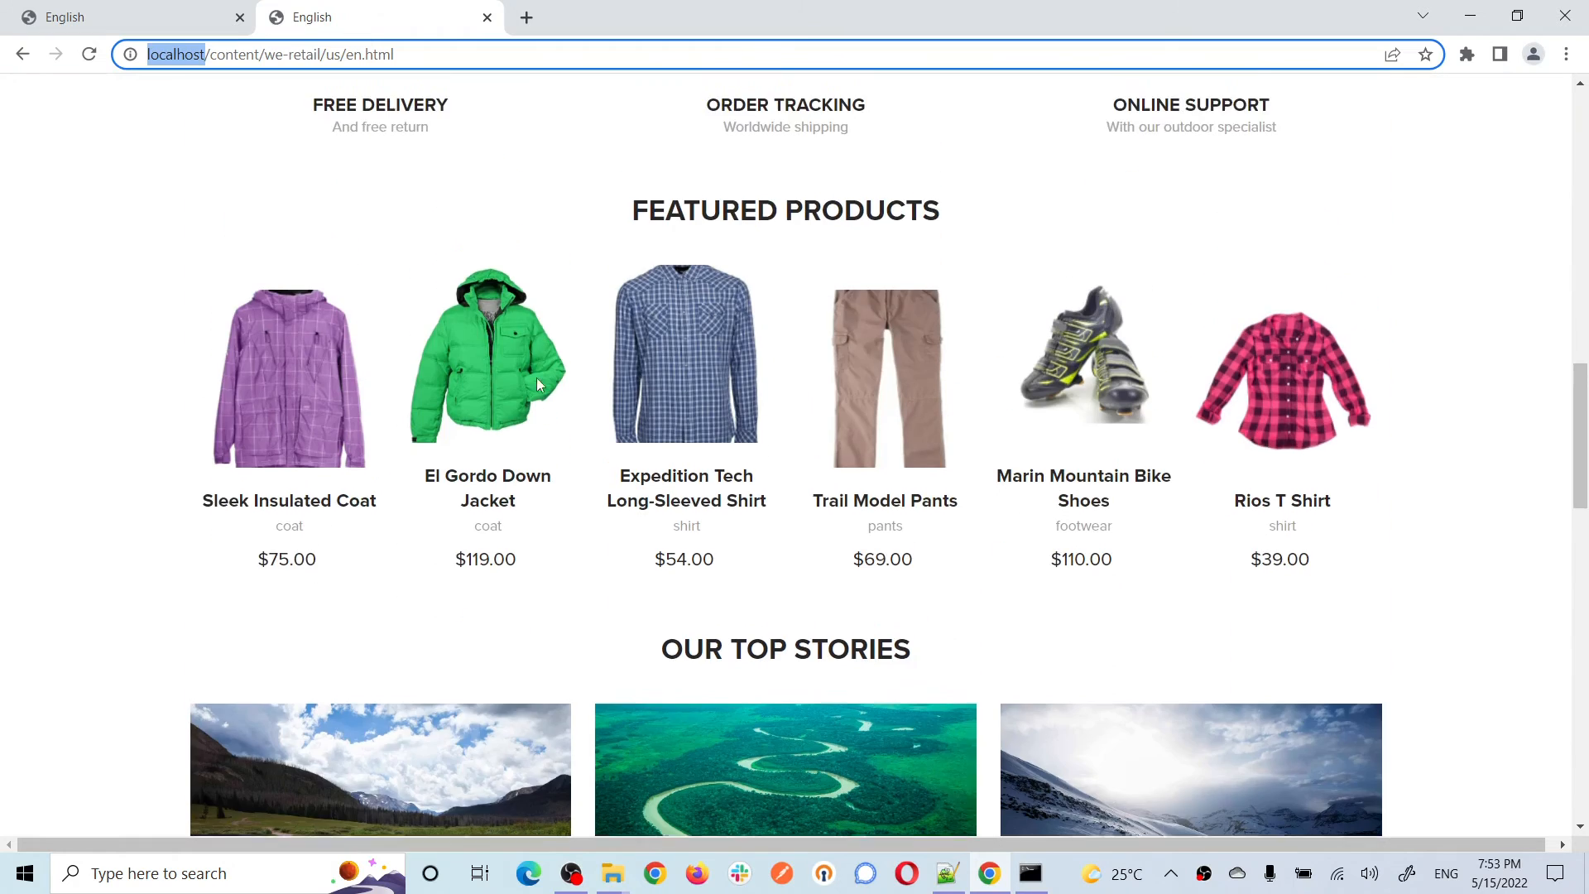
pyautogui.scroll(6, 536, 377)
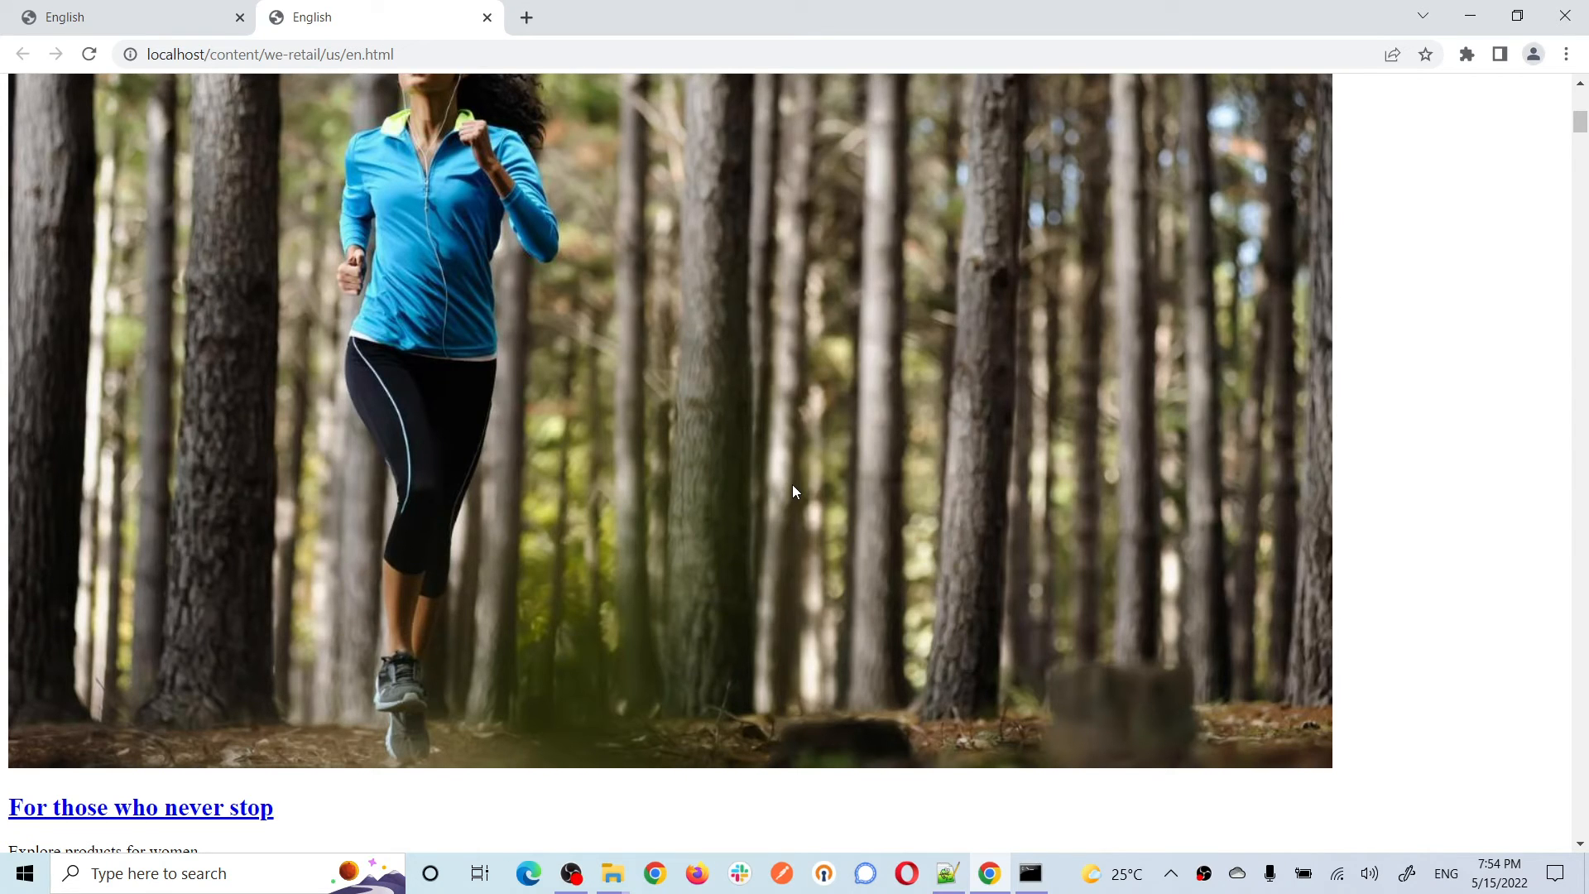
# Step: Look through the images and text links on the localhost/content/we-retail/us/en.html page
pyautogui.scroll(-6, 935, 414)
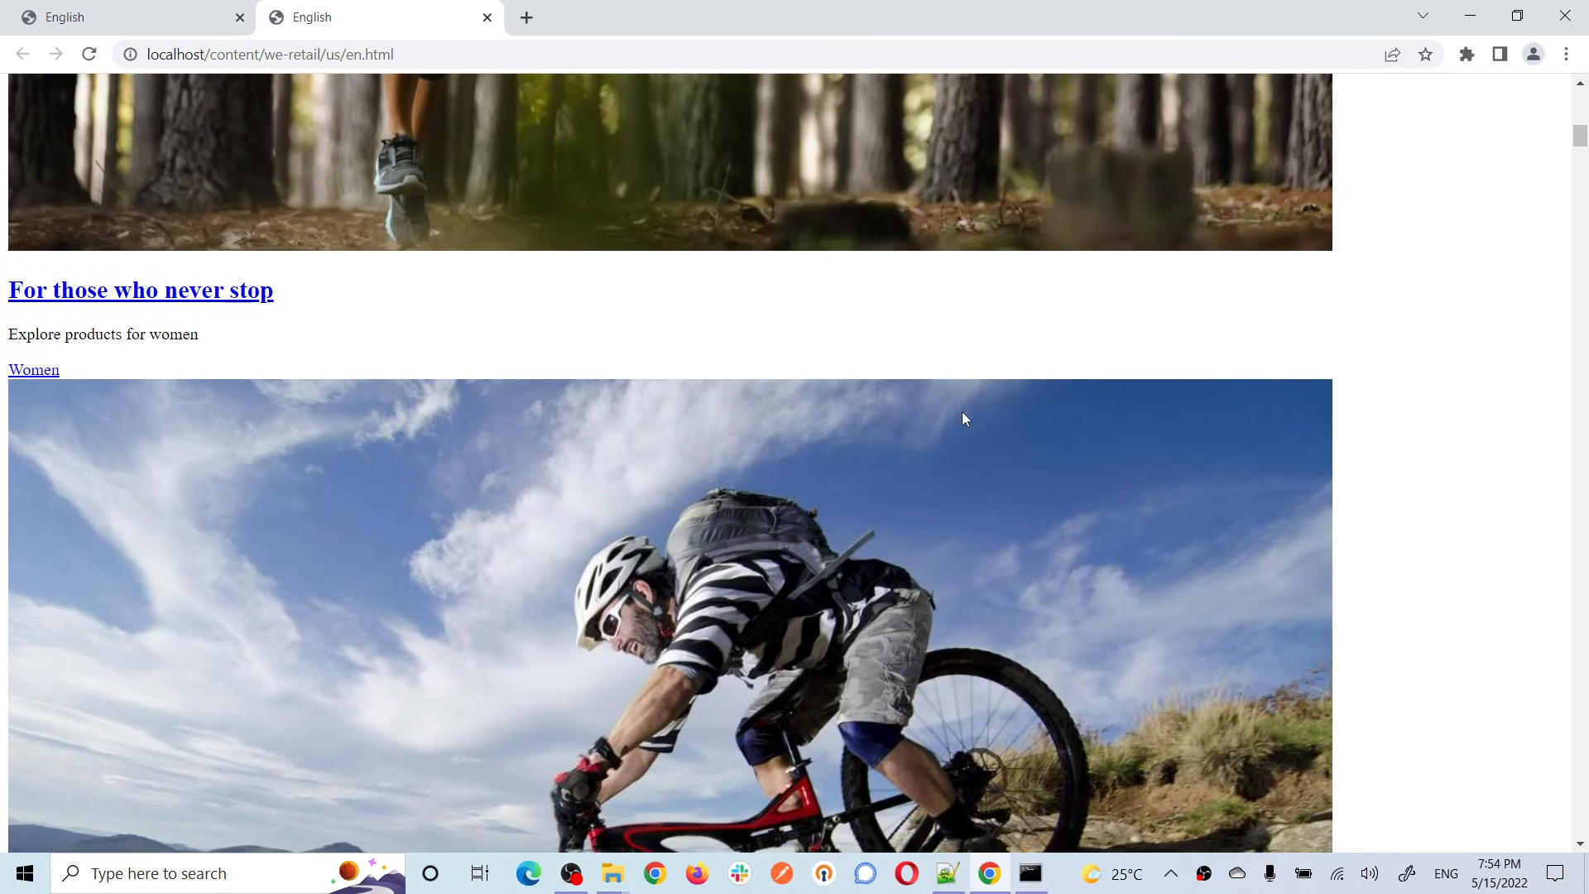
pyautogui.scroll(2, 962, 418)
pyautogui.scroll(1, 962, 418)
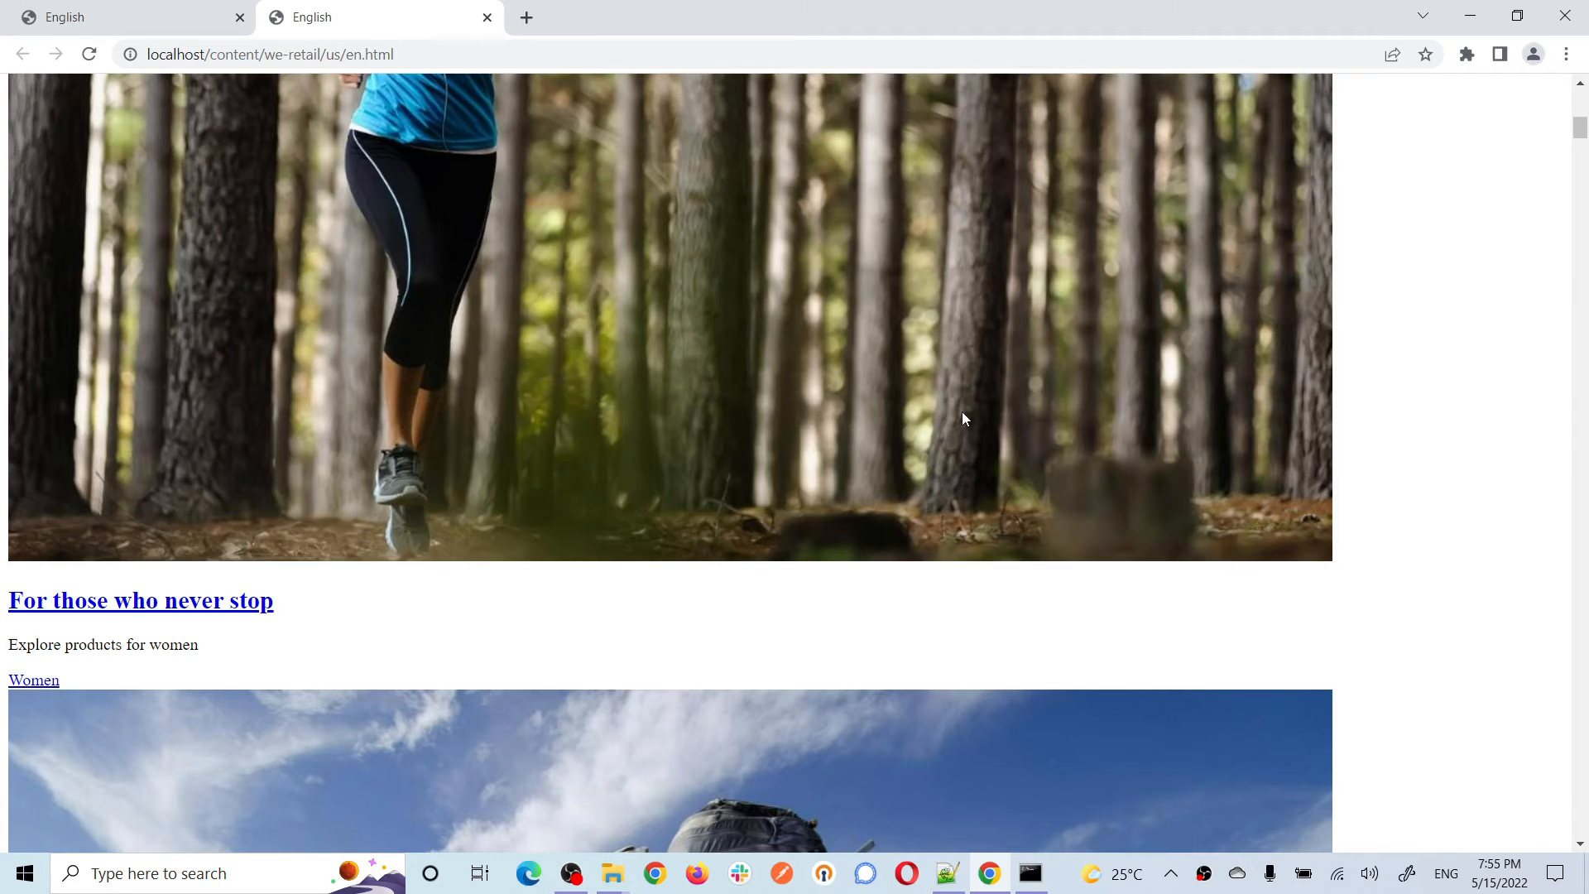
# Step: Switch to Notepad++ and examine the LoadModule dispatcher_module line in httpd.conf
pyautogui.hotkey('alt', 'Tab')
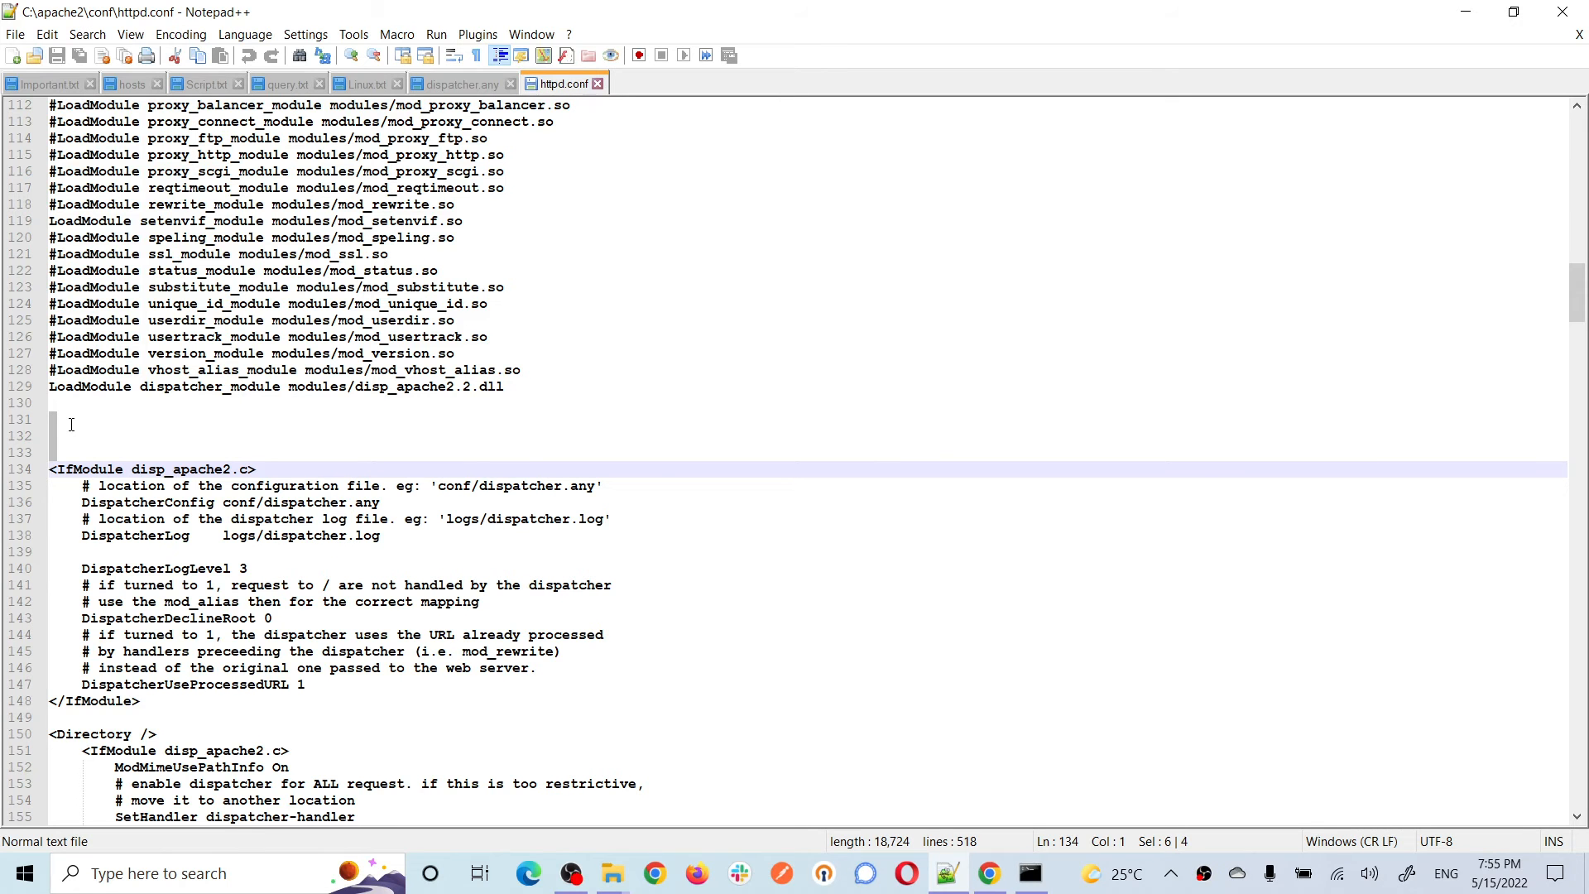
pyautogui.click(54, 421)
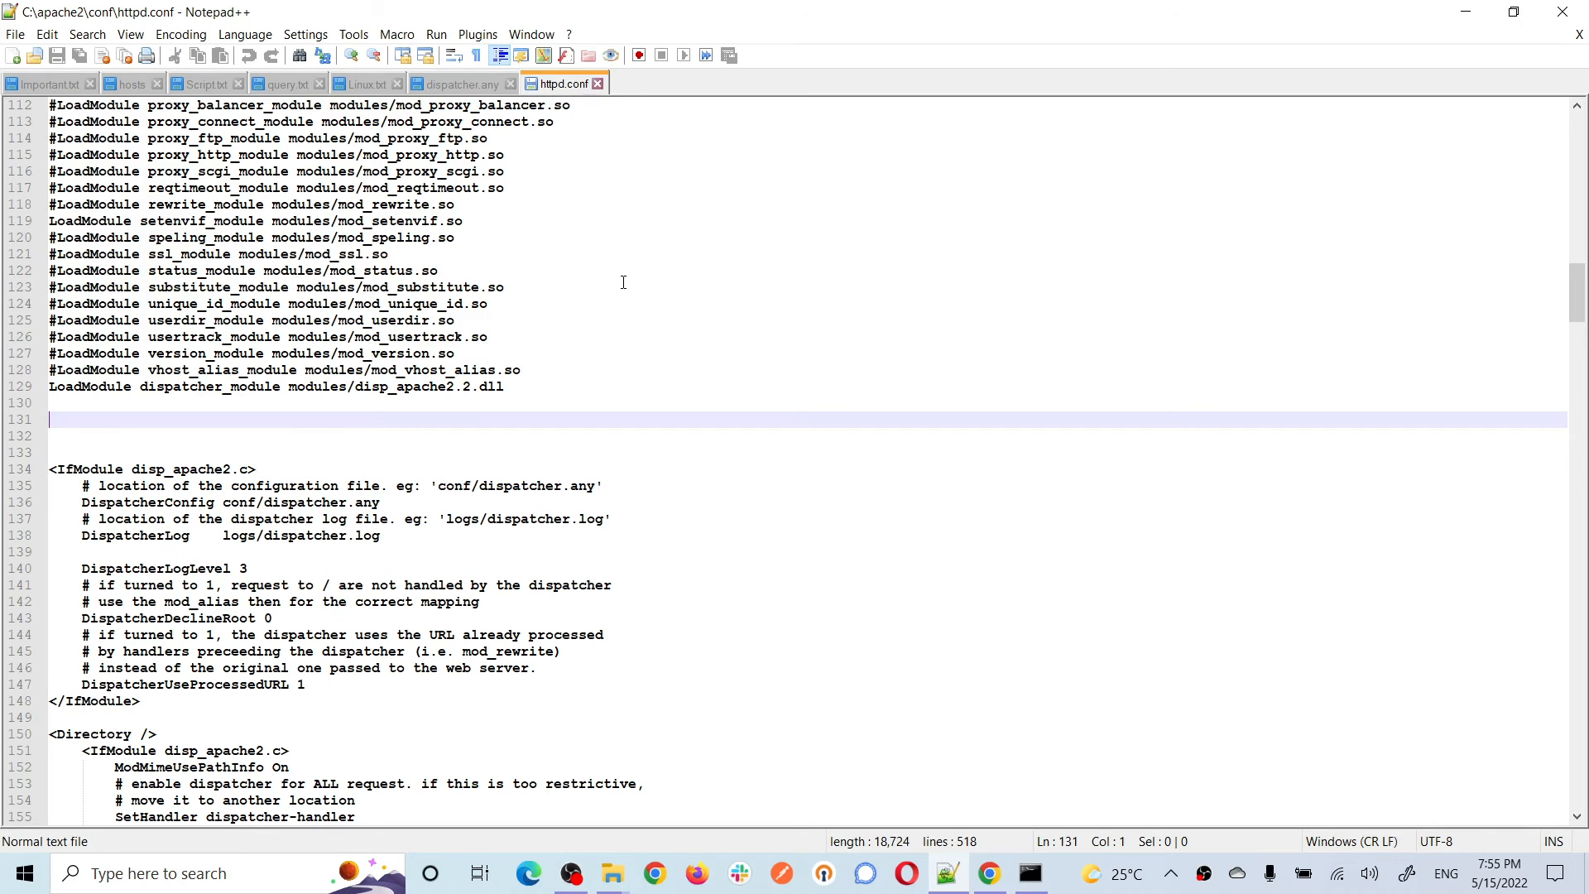
pyautogui.scroll(-4, 624, 282)
pyautogui.scroll(3, 623, 282)
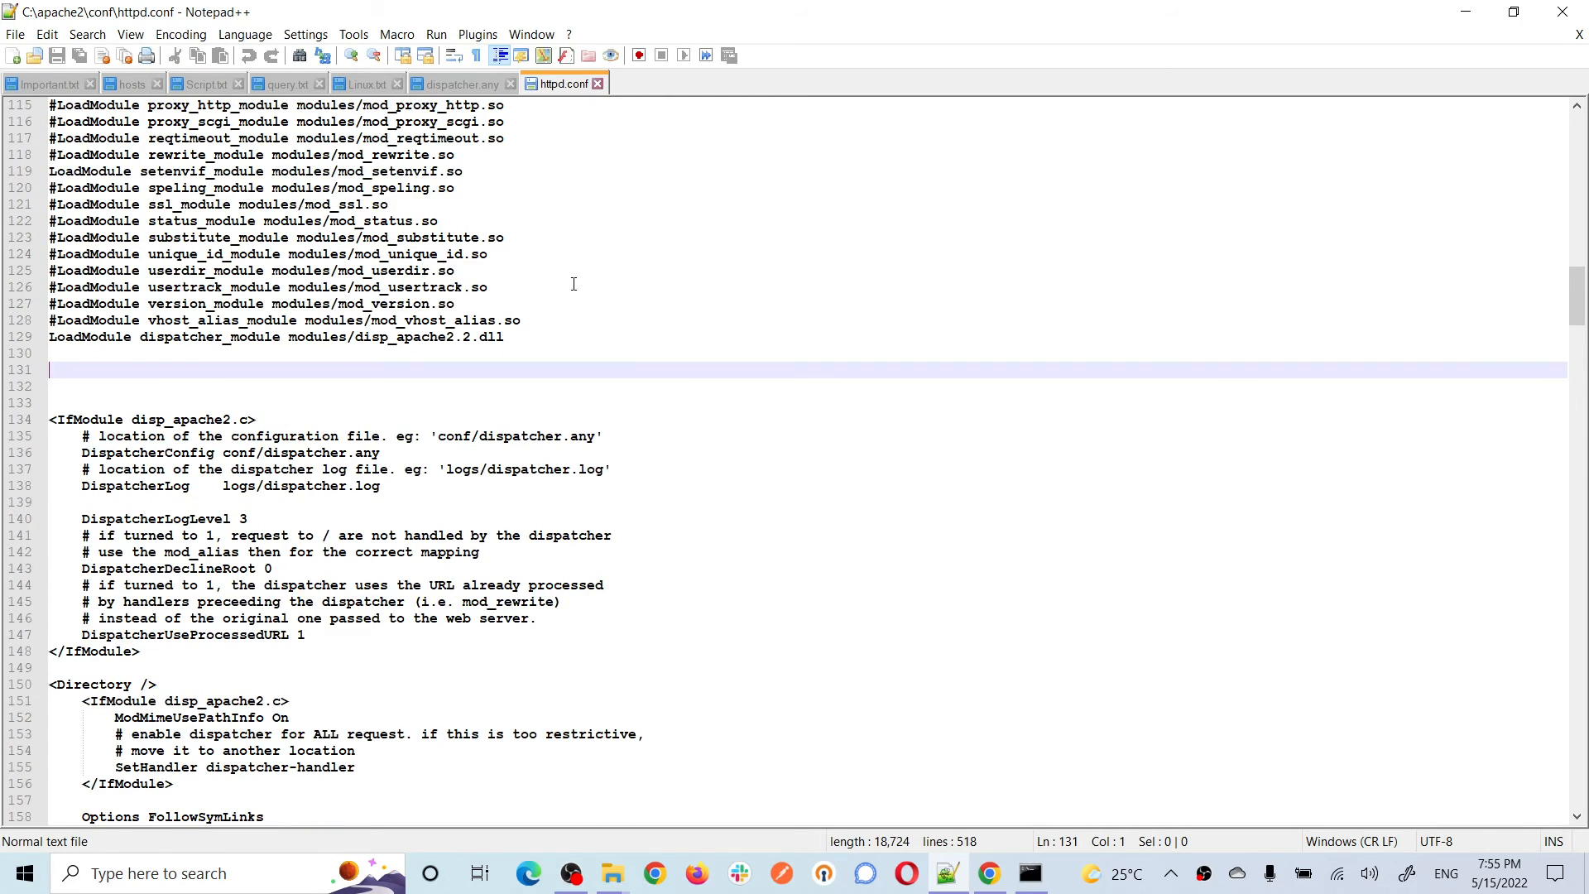
pyautogui.click(538, 337)
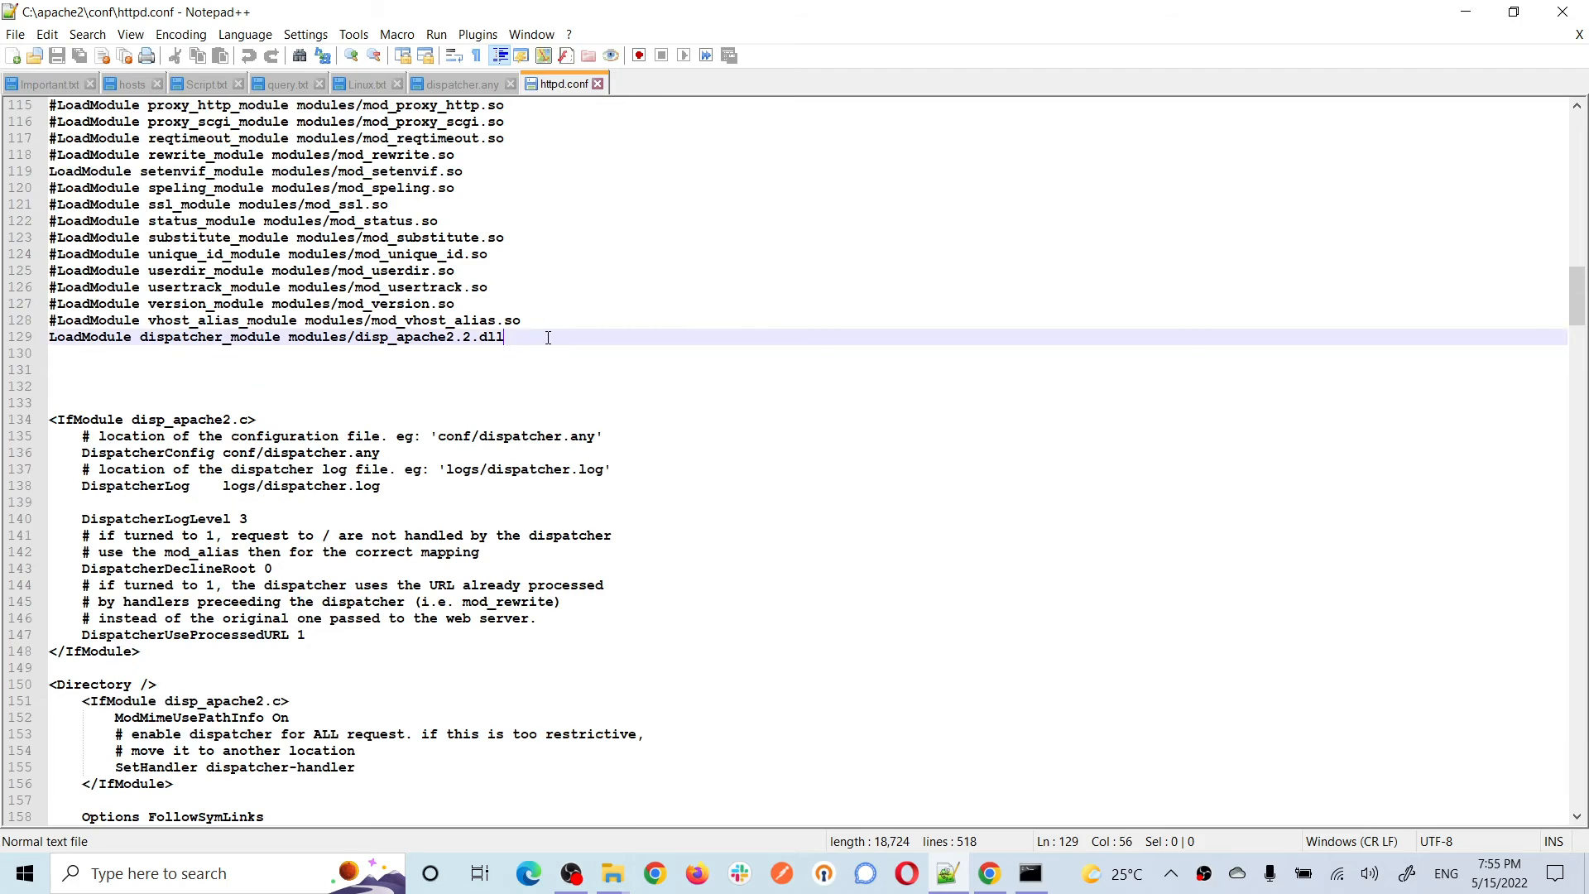
pyautogui.moveTo(538, 336); pyautogui.dragTo(24, 332)
# Step: Examine the whole IfModule disp_apache2.c block below the LoadModule lines in httpd.conf
pyautogui.scroll(-2, 745, 369)
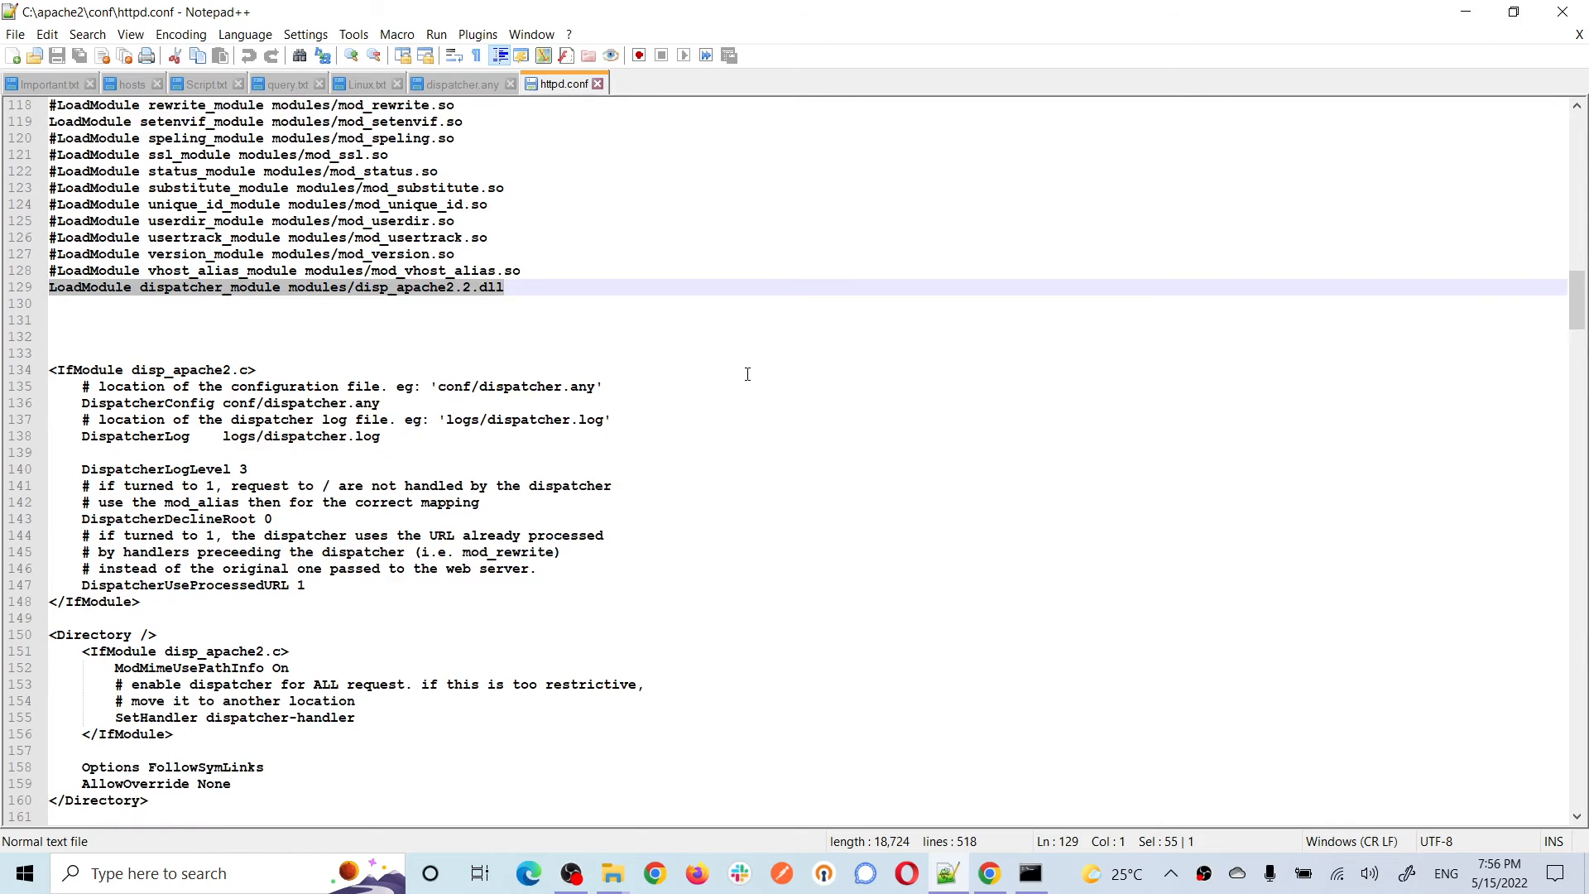
pyautogui.click(151, 553)
pyautogui.moveTo(150, 553); pyautogui.dragTo(5, 323)
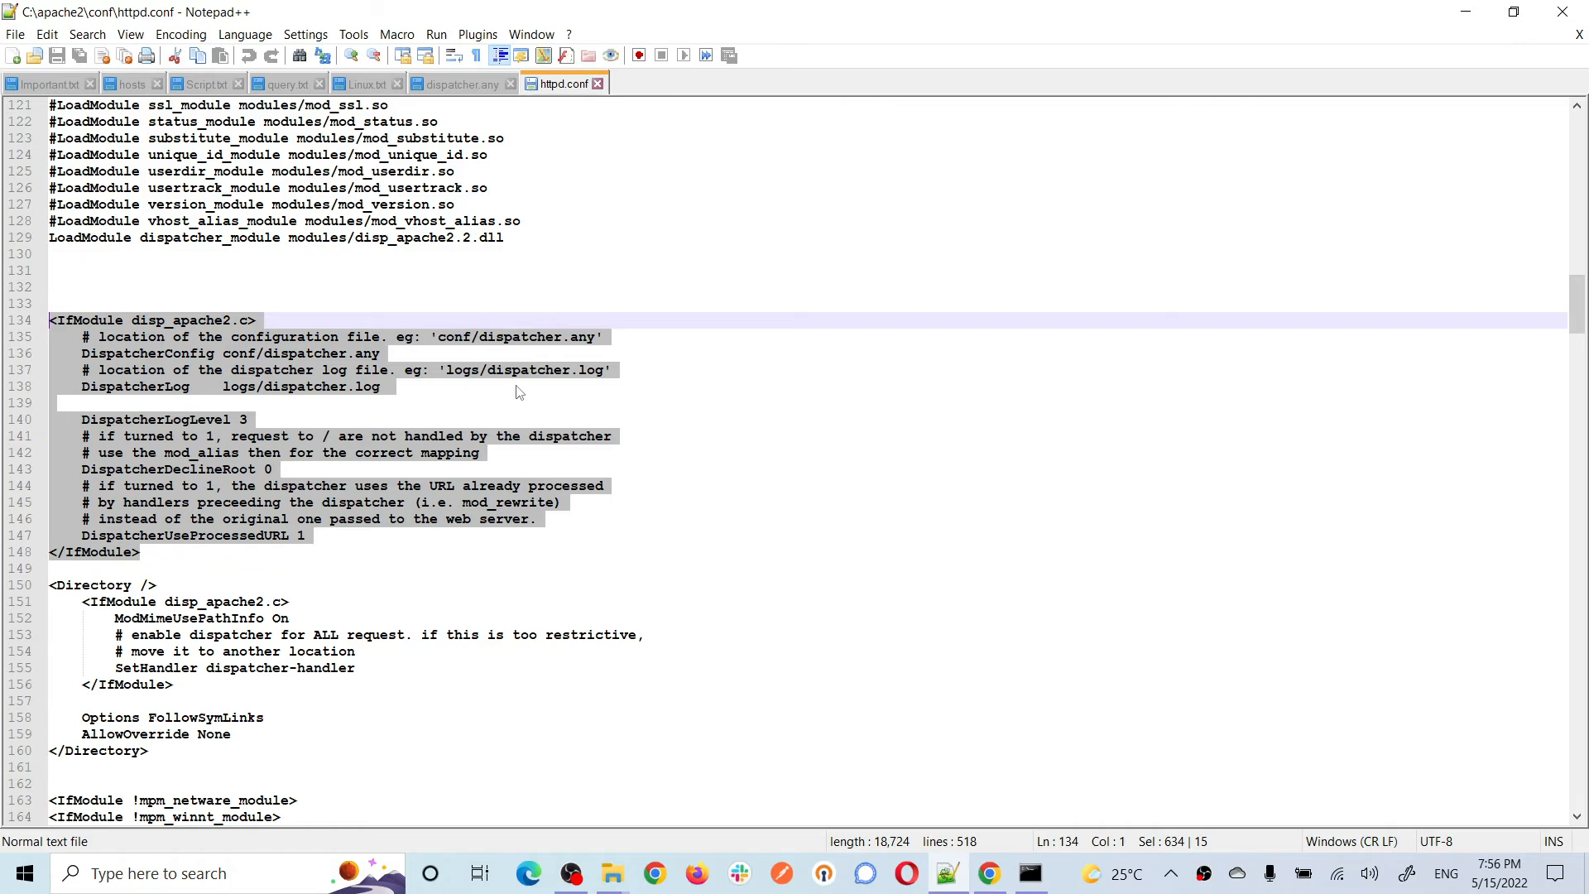
# Step: Examine the Directory / block in httpd.conf, including its disp_apache2.c condition and the dispatcher-handler set by SetHandler
pyautogui.scroll(-2, 519, 392)
pyautogui.click(117, 486)
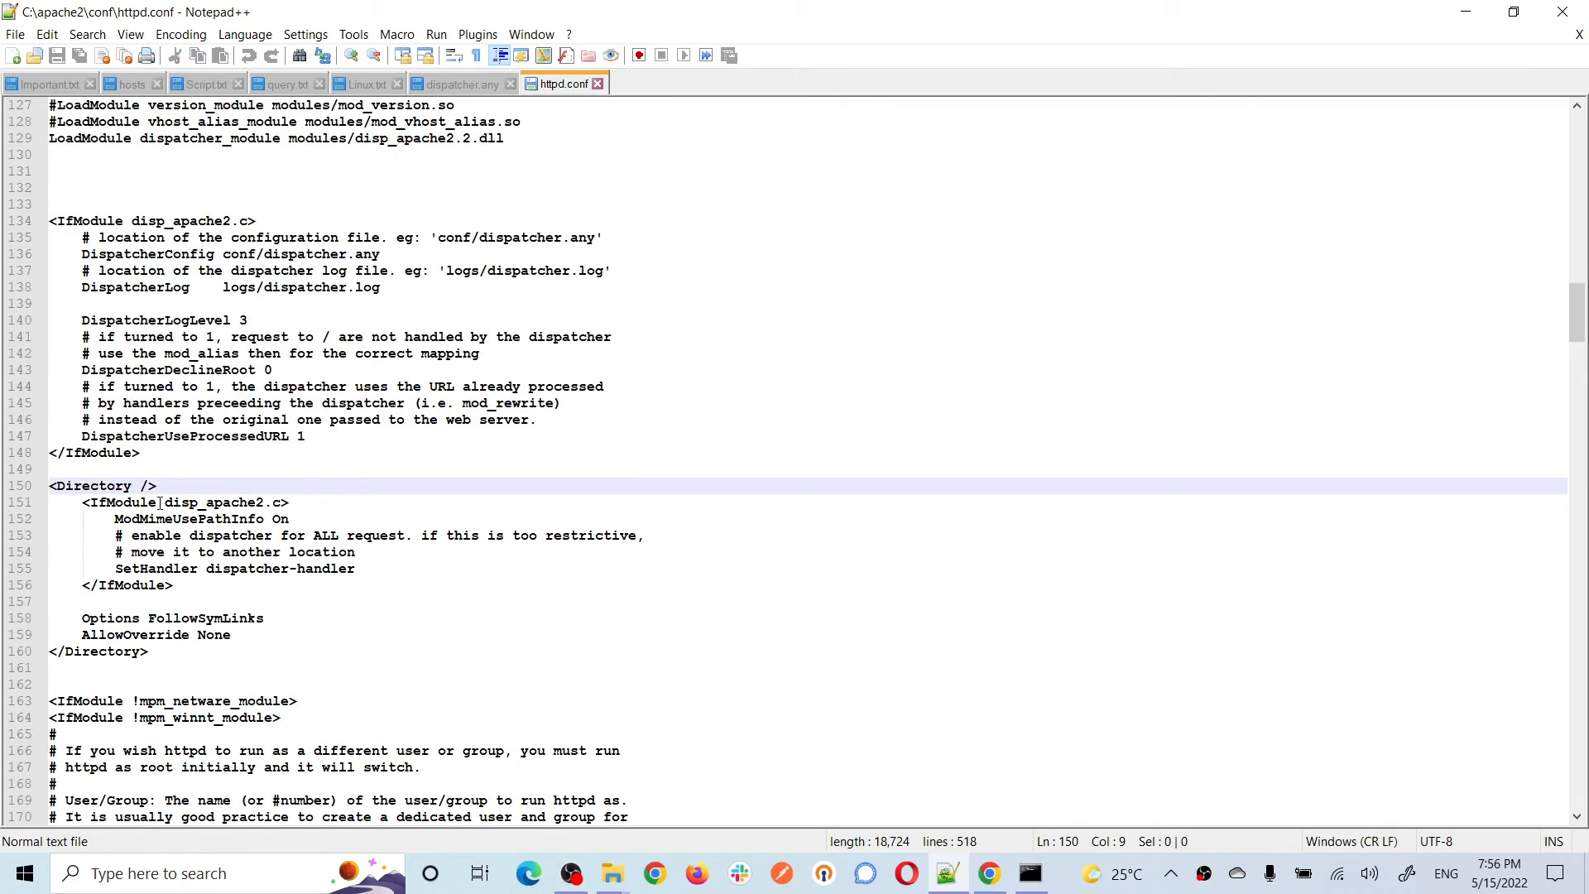
pyautogui.moveTo(164, 503); pyautogui.dragTo(276, 504)
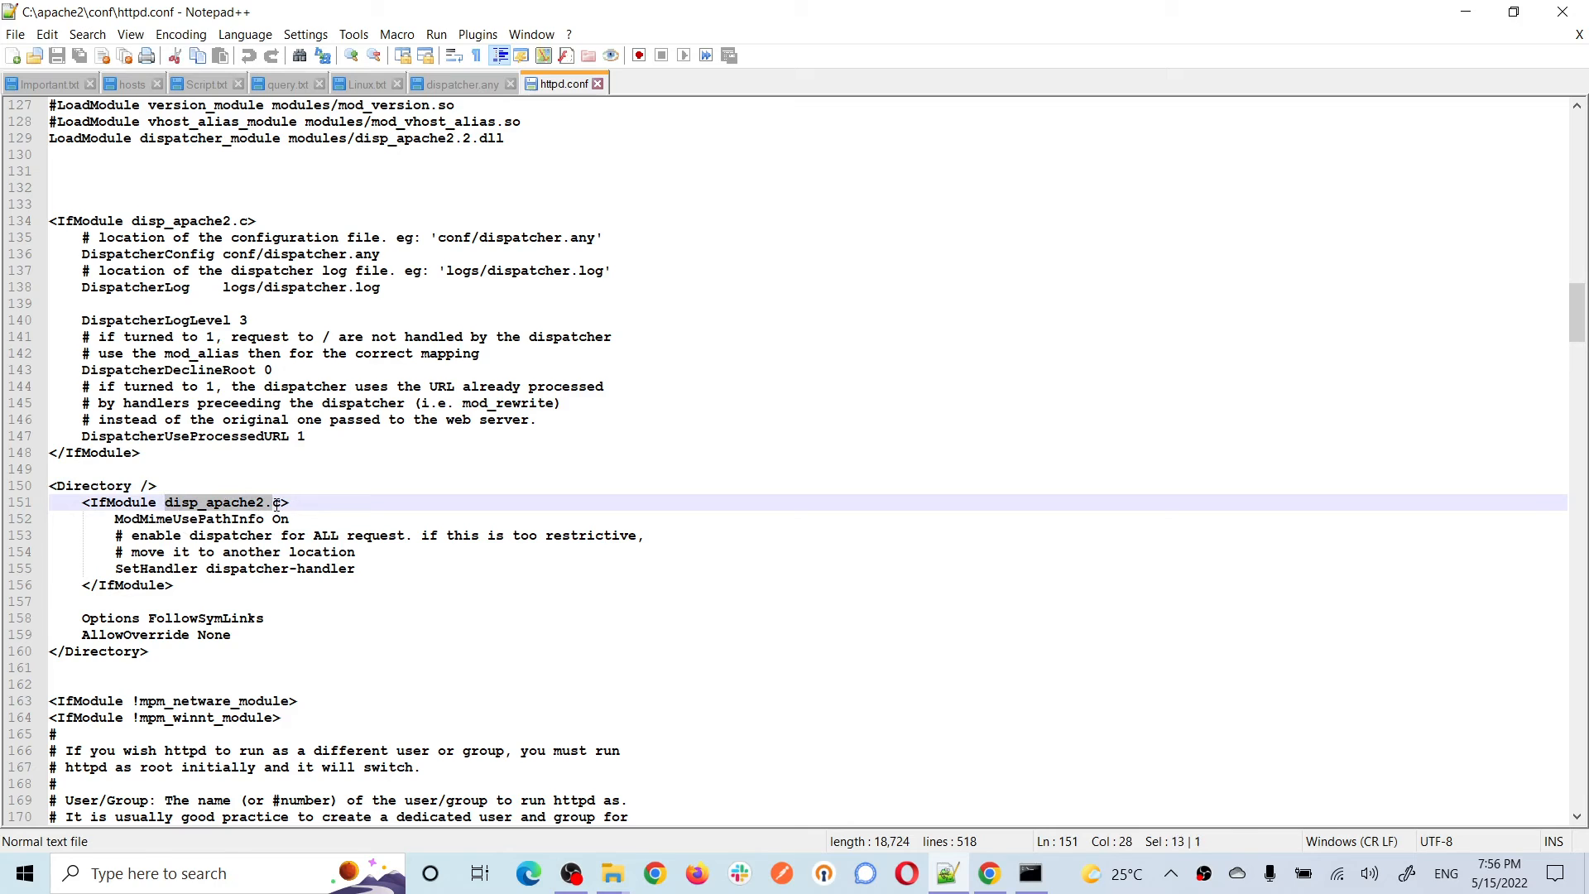
pyautogui.scroll(-1, 425, 671)
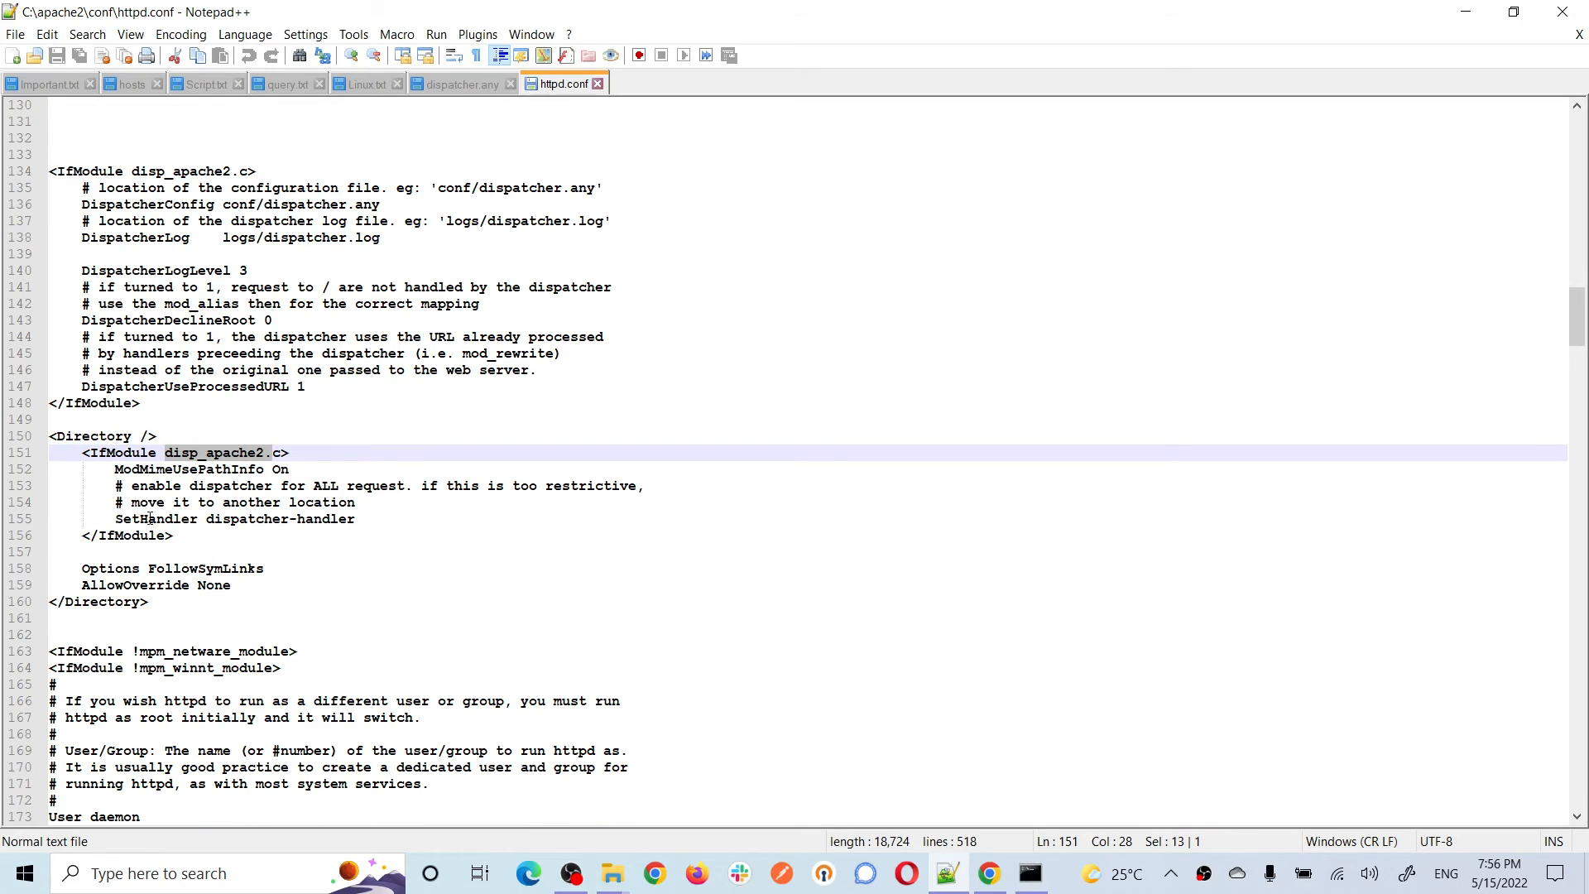
pyautogui.moveTo(206, 519); pyautogui.dragTo(297, 520)
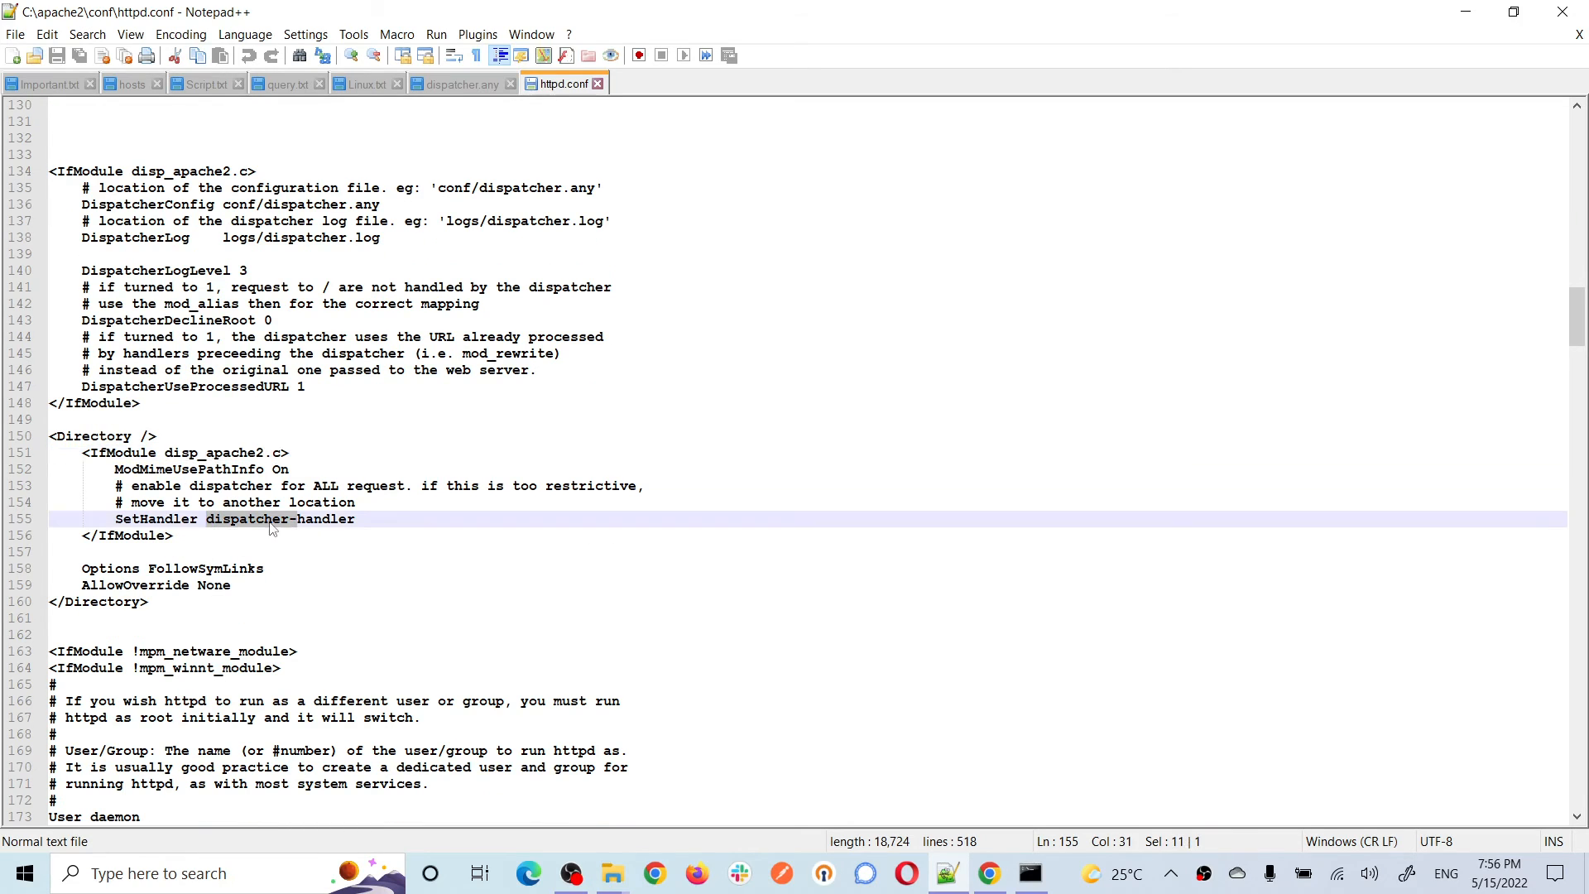
pyautogui.click(168, 403)
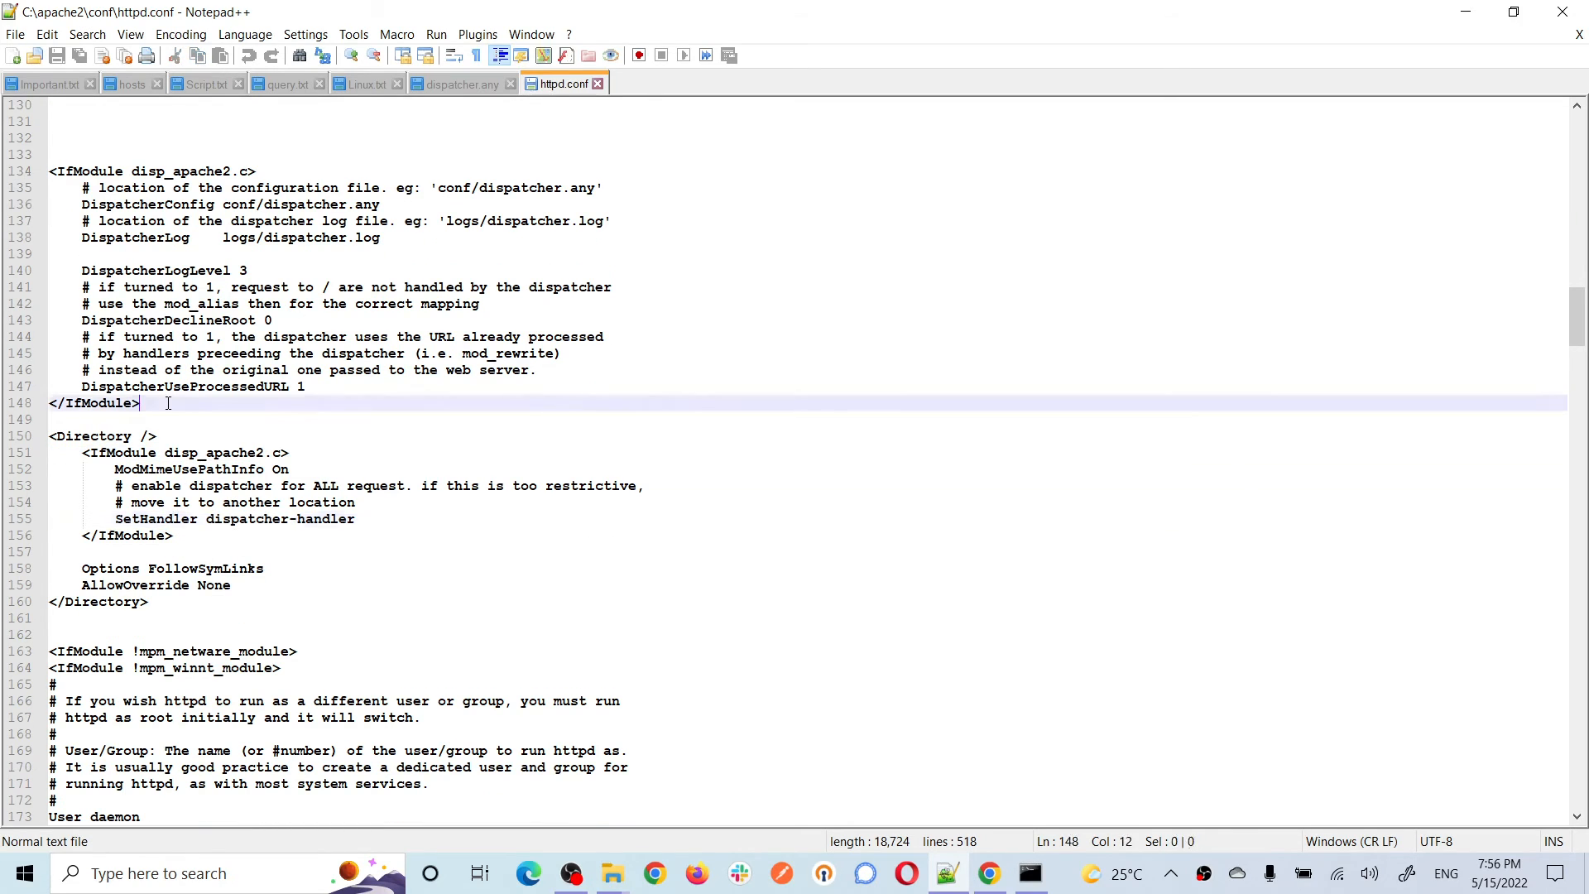
pyautogui.moveTo(376, 528); pyautogui.dragTo(217, 533)
pyautogui.moveTo(165, 604); pyautogui.dragTo(4, 441)
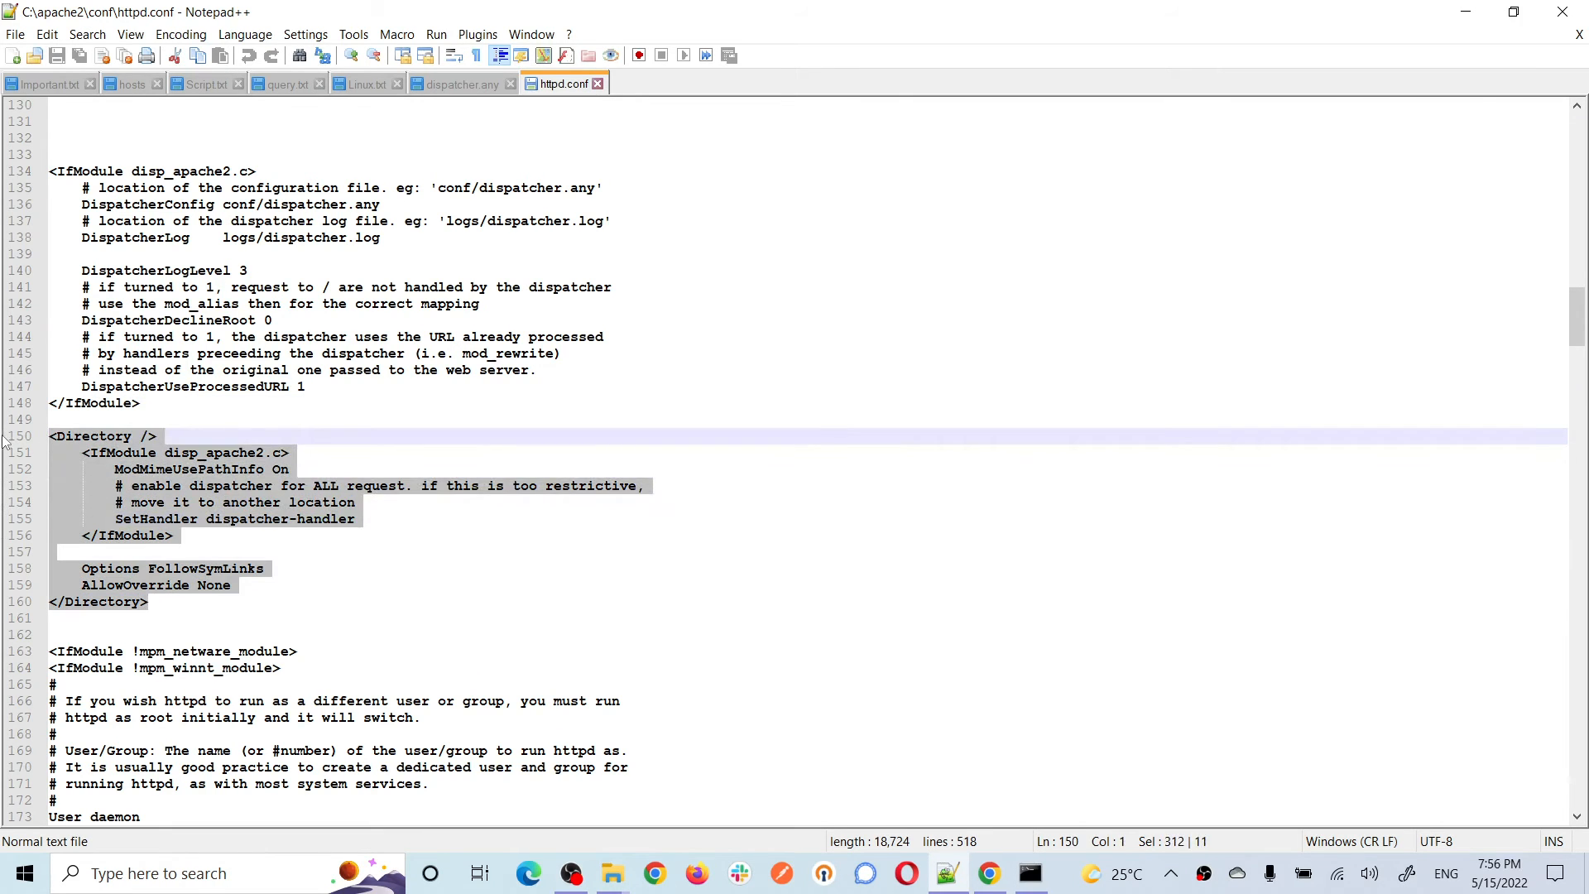
# Step: Review the dispatcher settings in the first IfModule block again, focusing on the DispatcherConfig directive
pyautogui.scroll(2, 4, 443)
pyautogui.click(126, 518)
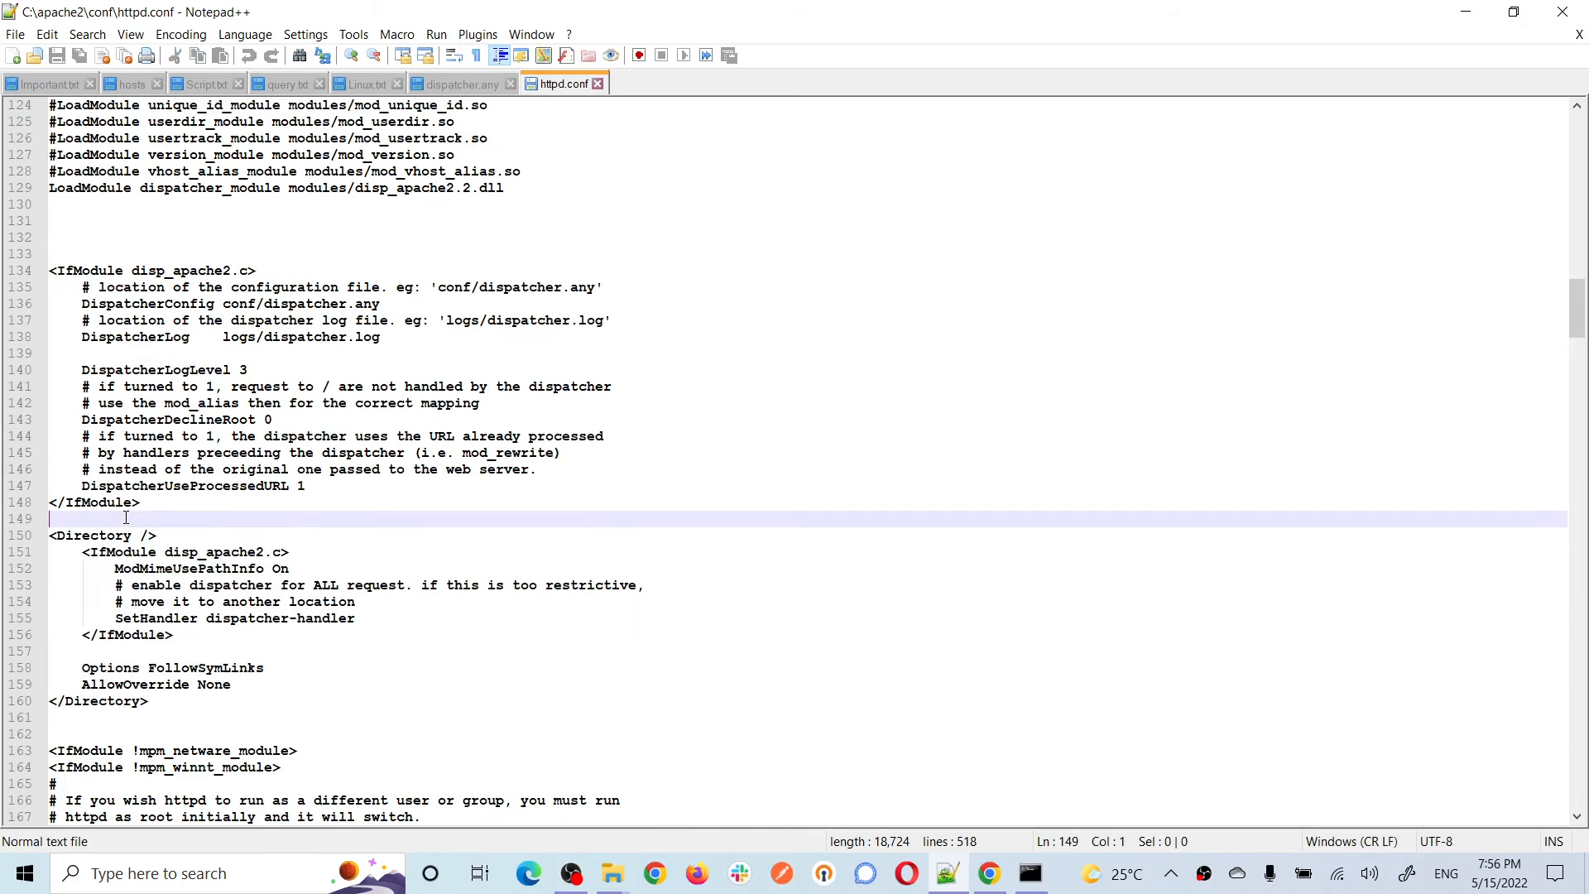
pyautogui.moveTo(162, 507); pyautogui.dragTo(3, 276)
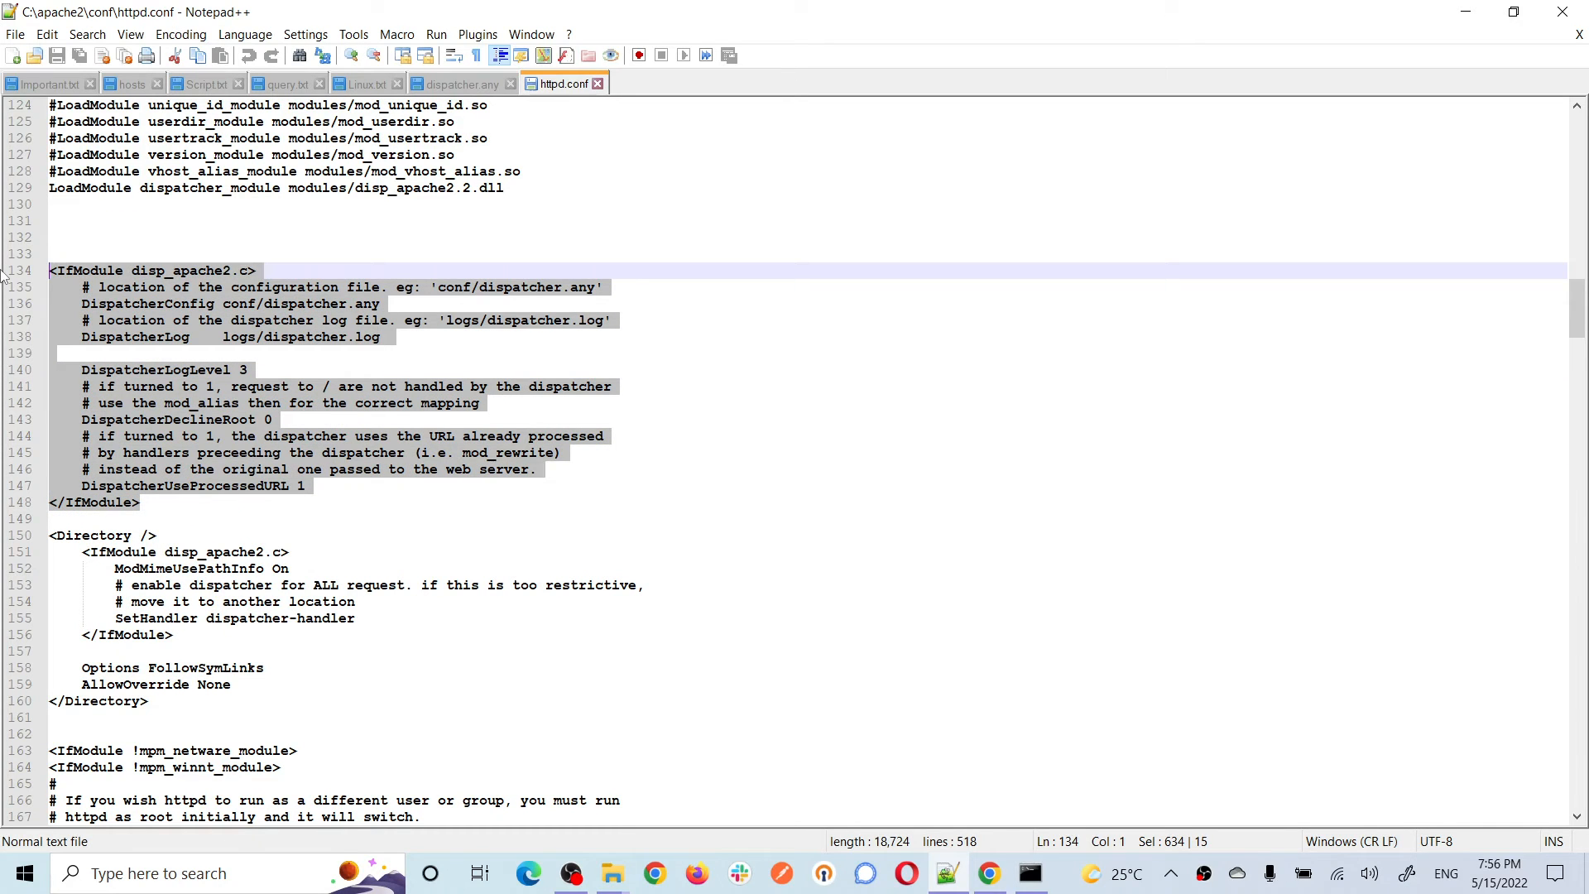
pyautogui.doubleClick(164, 305)
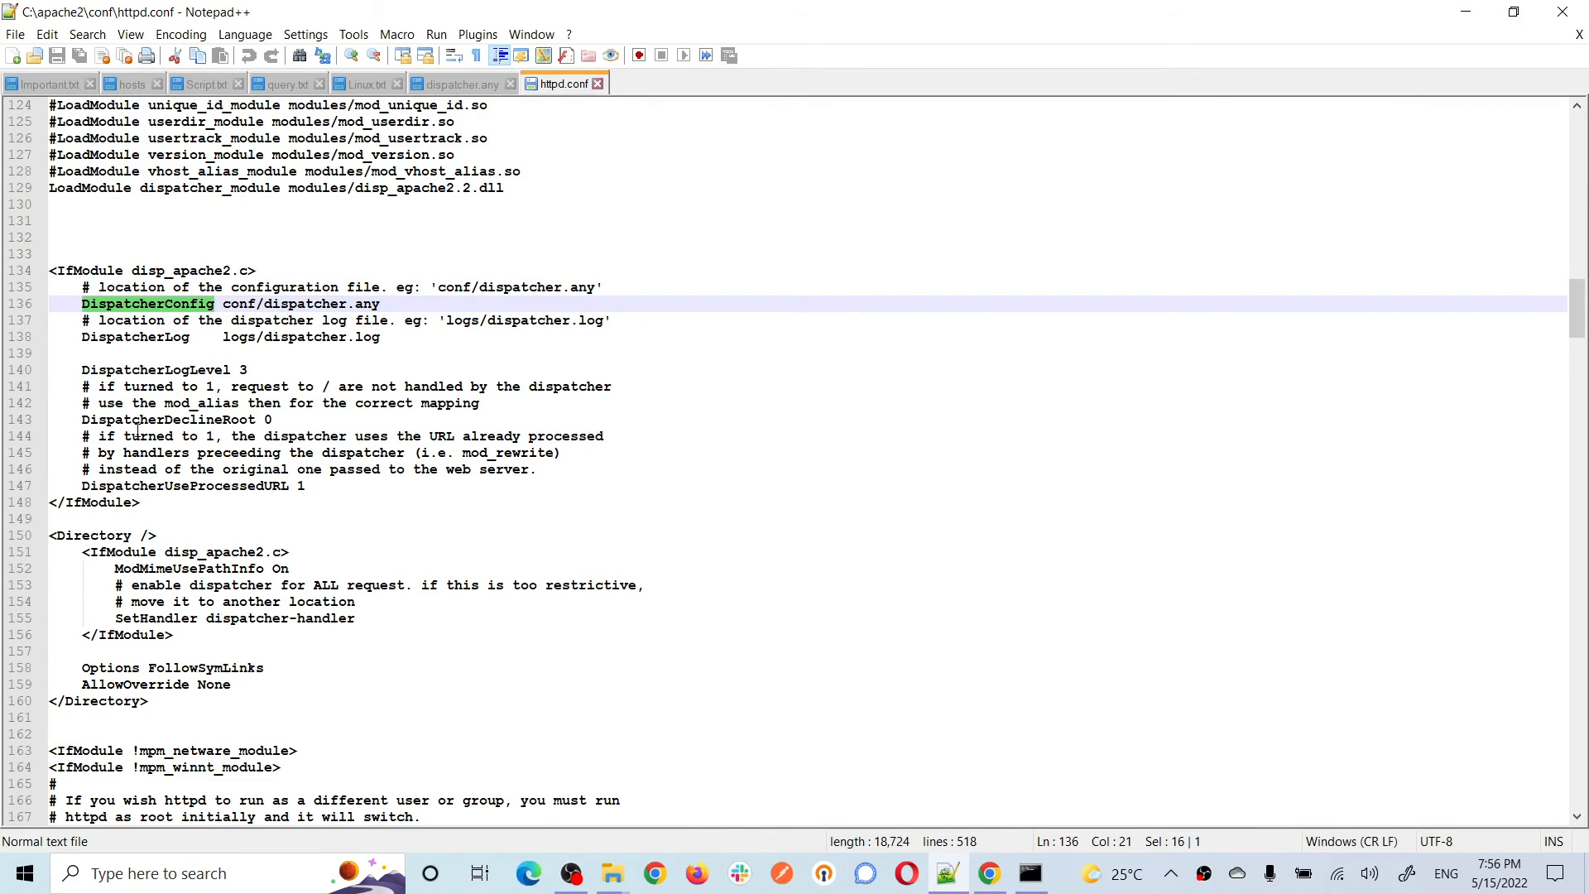
# Step: Check the disp_apache2.2.dll module name in the LoadModule line against the IfModule blocks and the DispatcherConfig entry
pyautogui.click(409, 203)
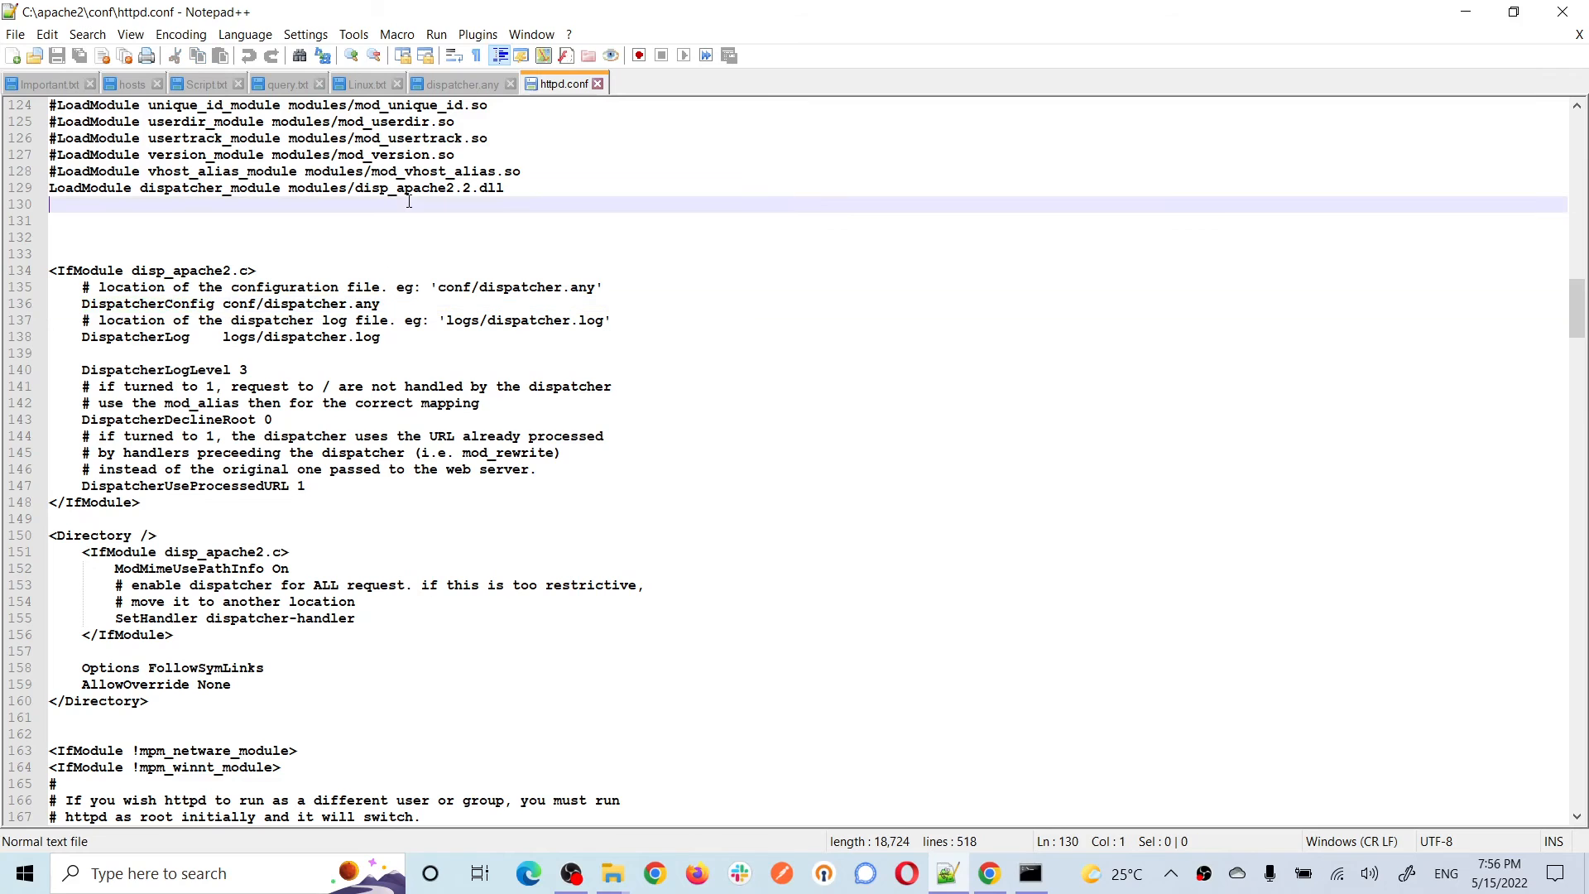
pyautogui.doubleClick(455, 188)
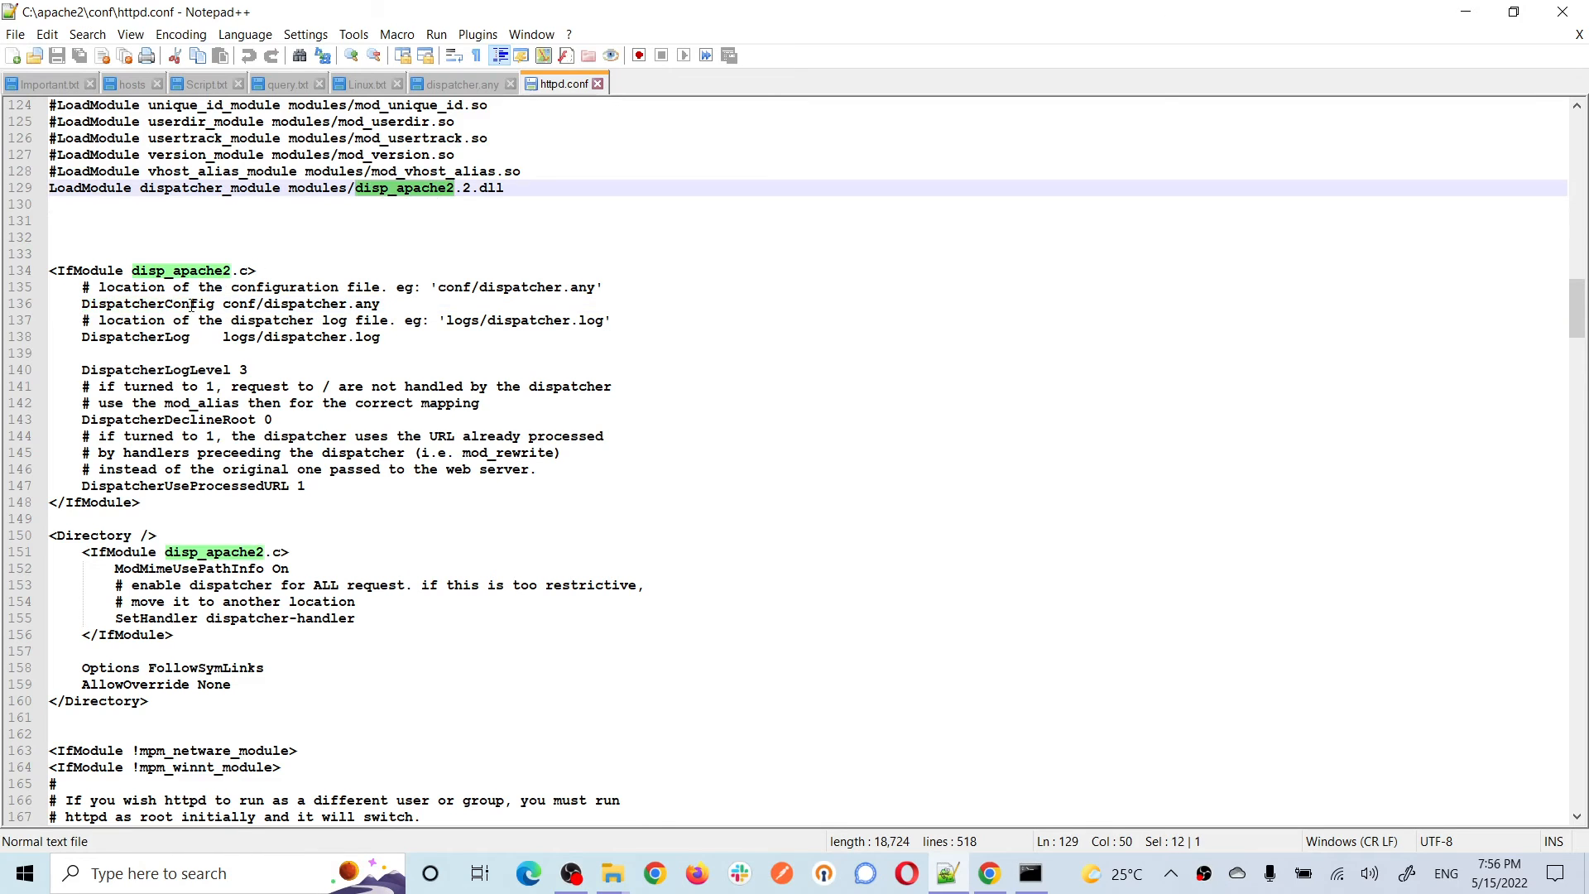
pyautogui.doubleClick(158, 322)
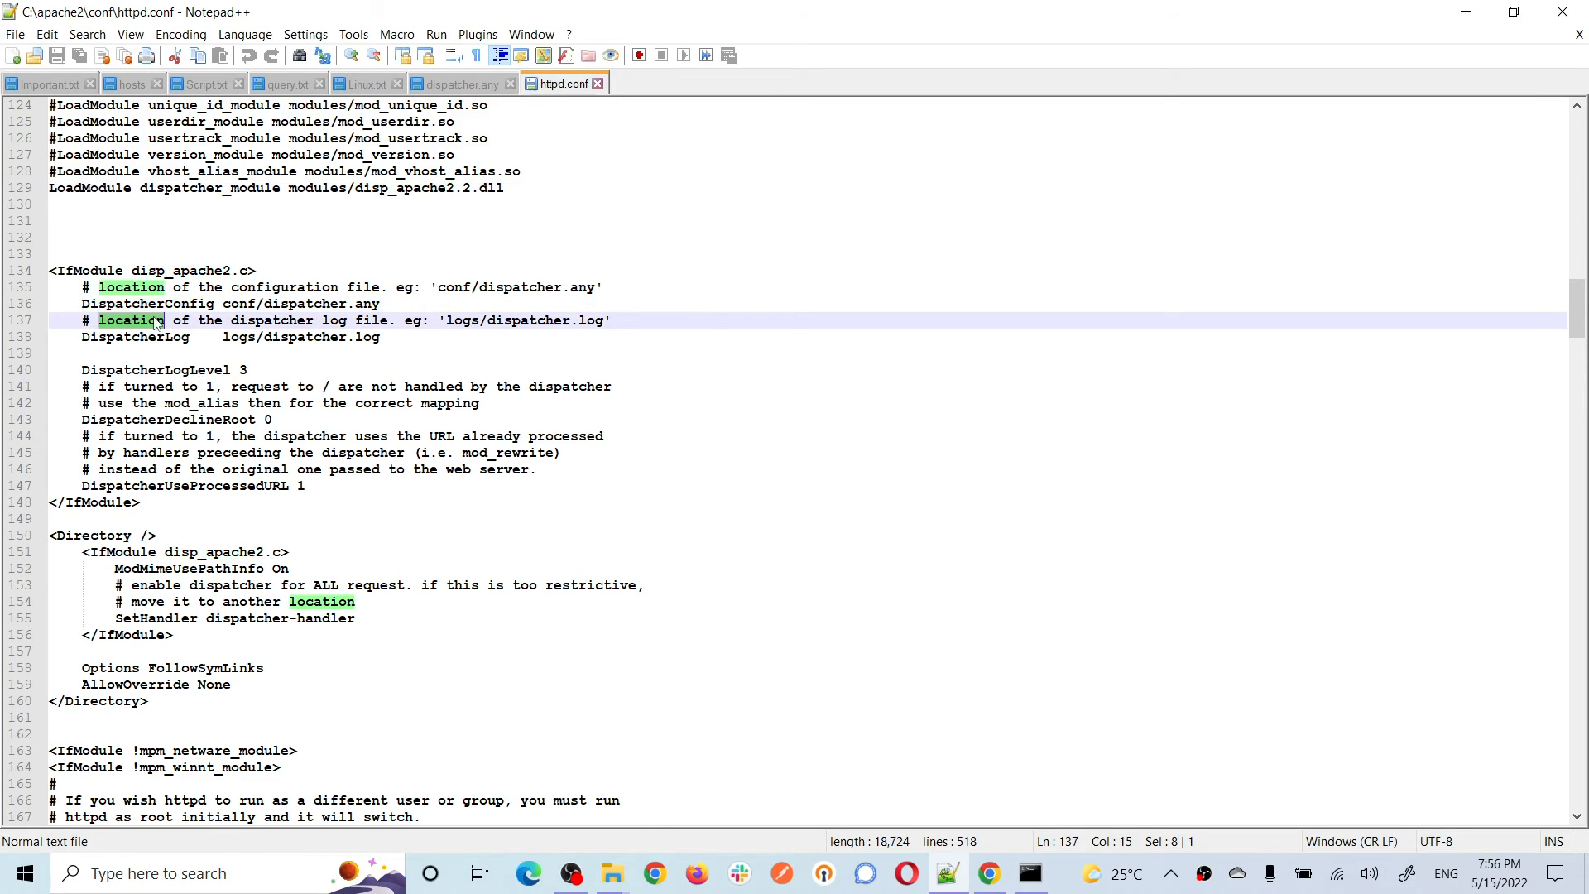
pyautogui.doubleClick(152, 305)
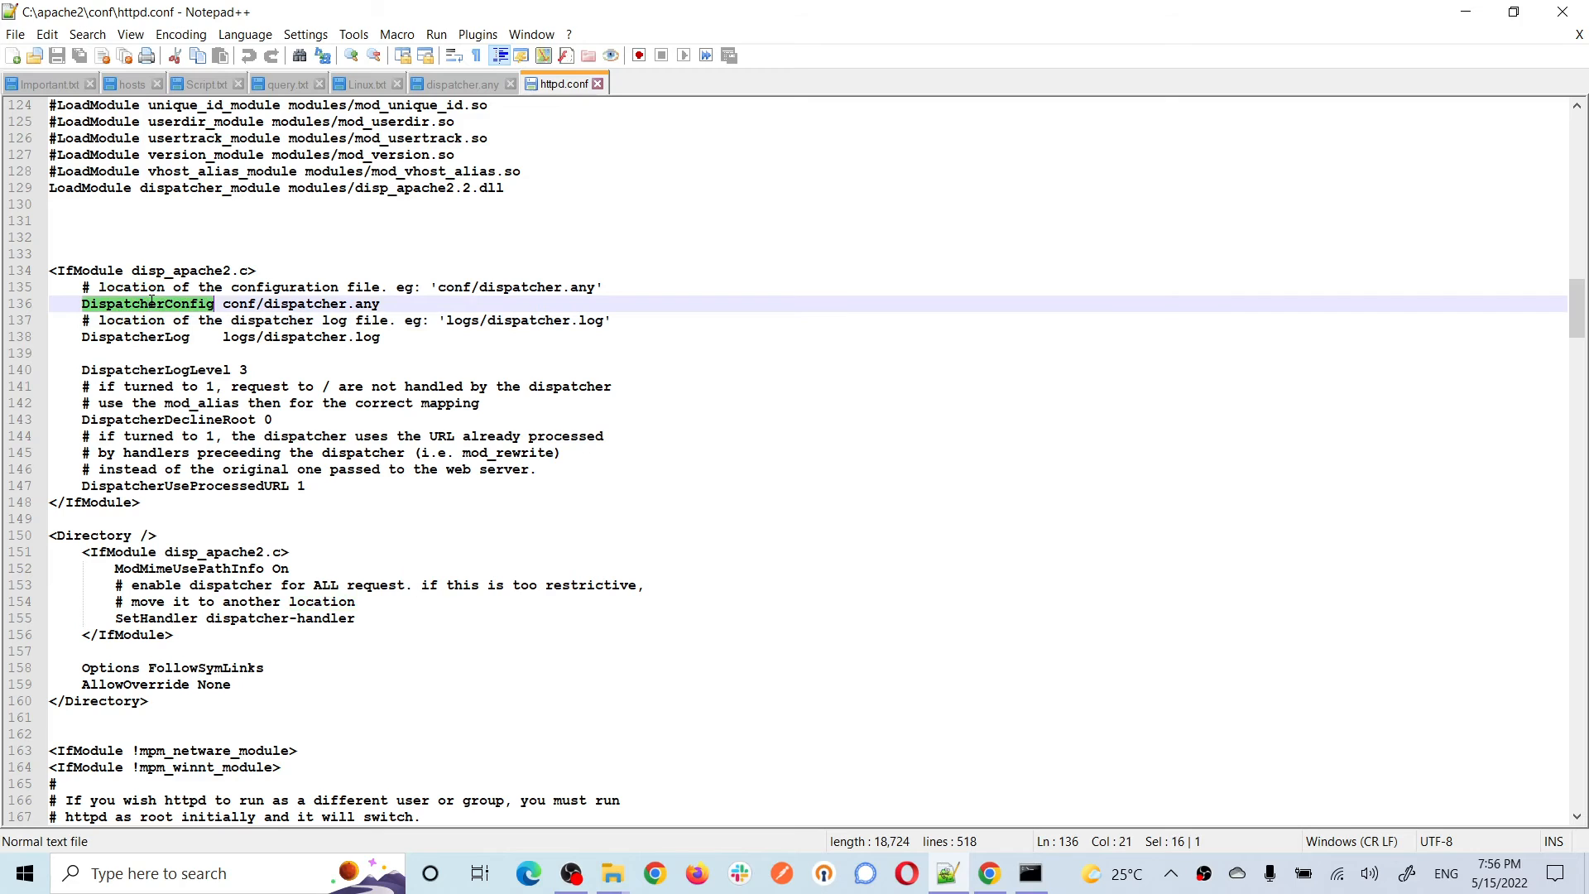
pyautogui.moveTo(360, 190); pyautogui.dragTo(509, 191)
pyautogui.click(509, 192)
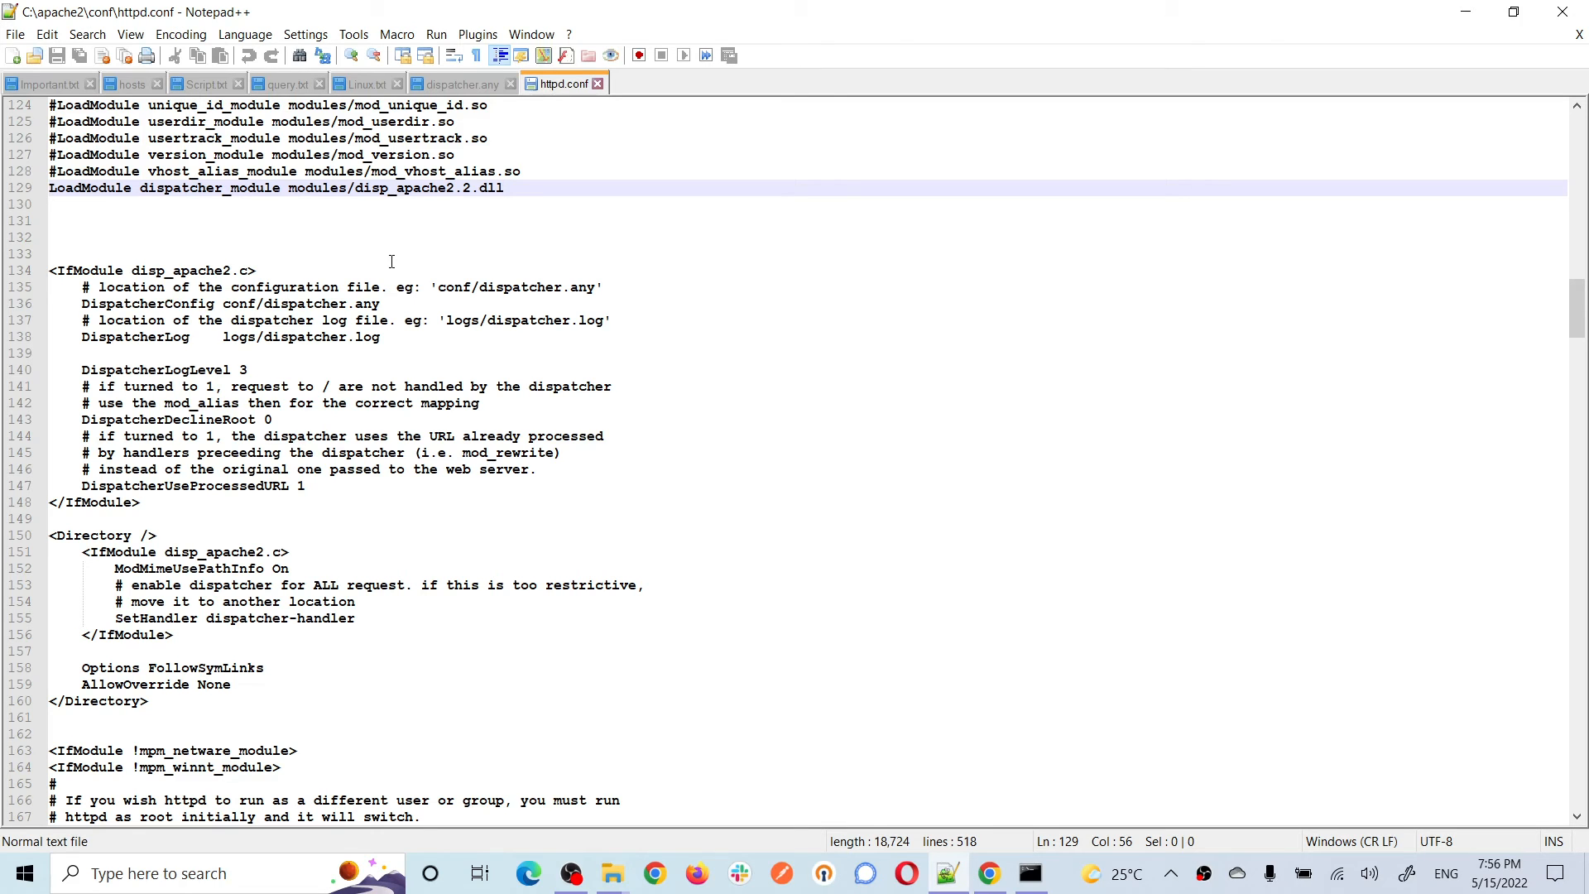
# Step: Check the conf/dispatcher.any path given for DispatcherConfig in httpd.conf
pyautogui.moveTo(217, 304); pyautogui.dragTo(364, 306)
pyautogui.click(206, 305)
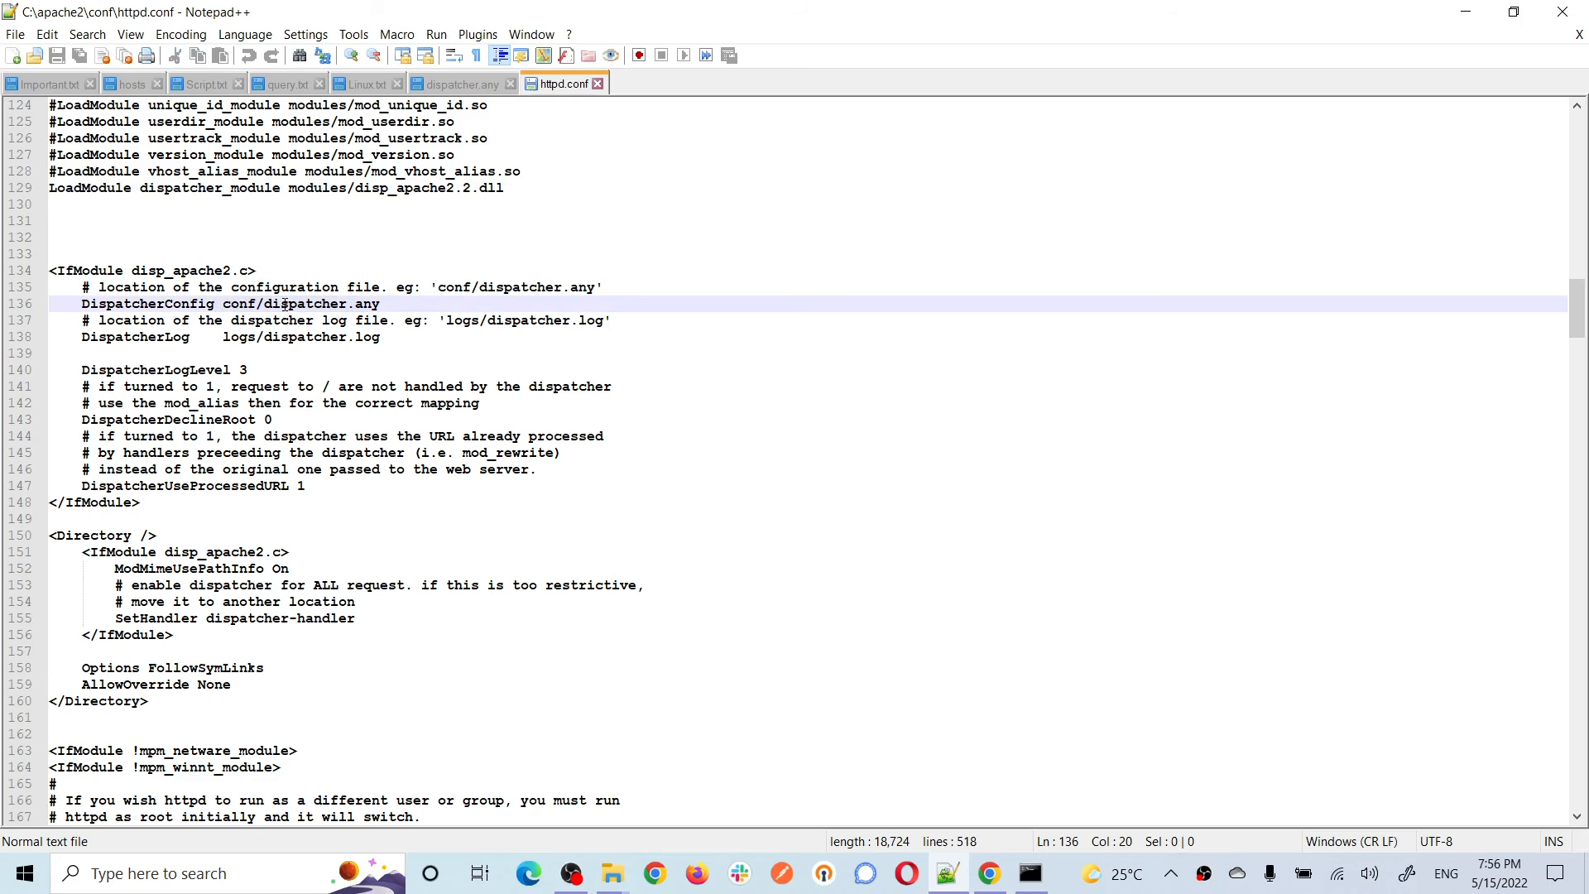
pyautogui.click(378, 305)
pyautogui.moveTo(397, 303); pyautogui.dragTo(221, 308)
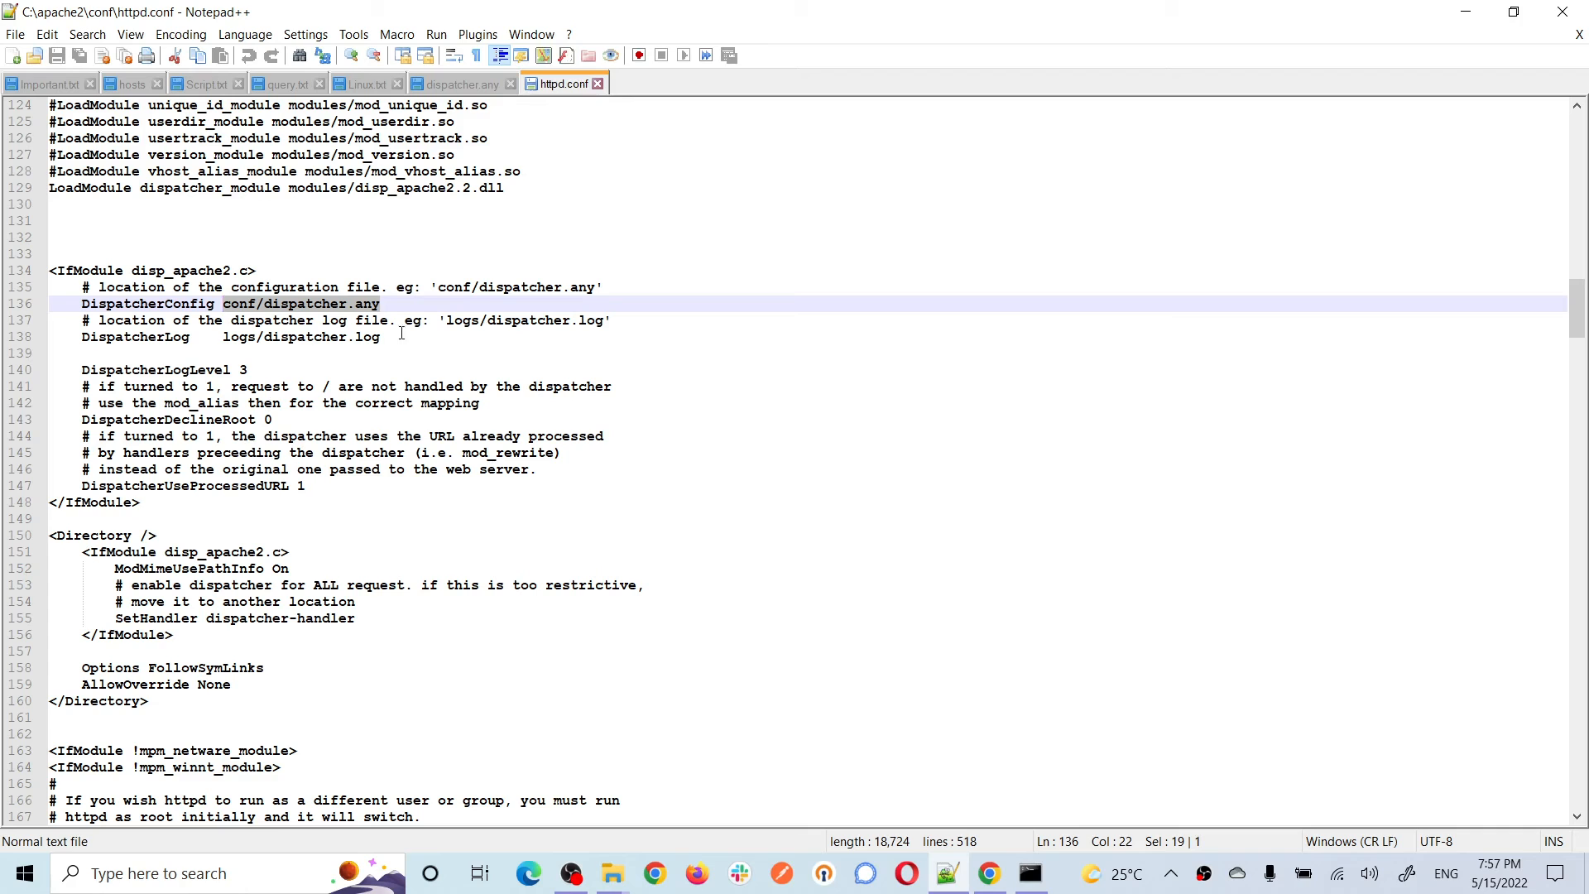
pyautogui.click(395, 304)
pyautogui.moveTo(396, 305); pyautogui.dragTo(219, 310)
# Step: Show dispatcher.any and examine its /farms and /website entries and the sections down to /cache
pyautogui.click(465, 85)
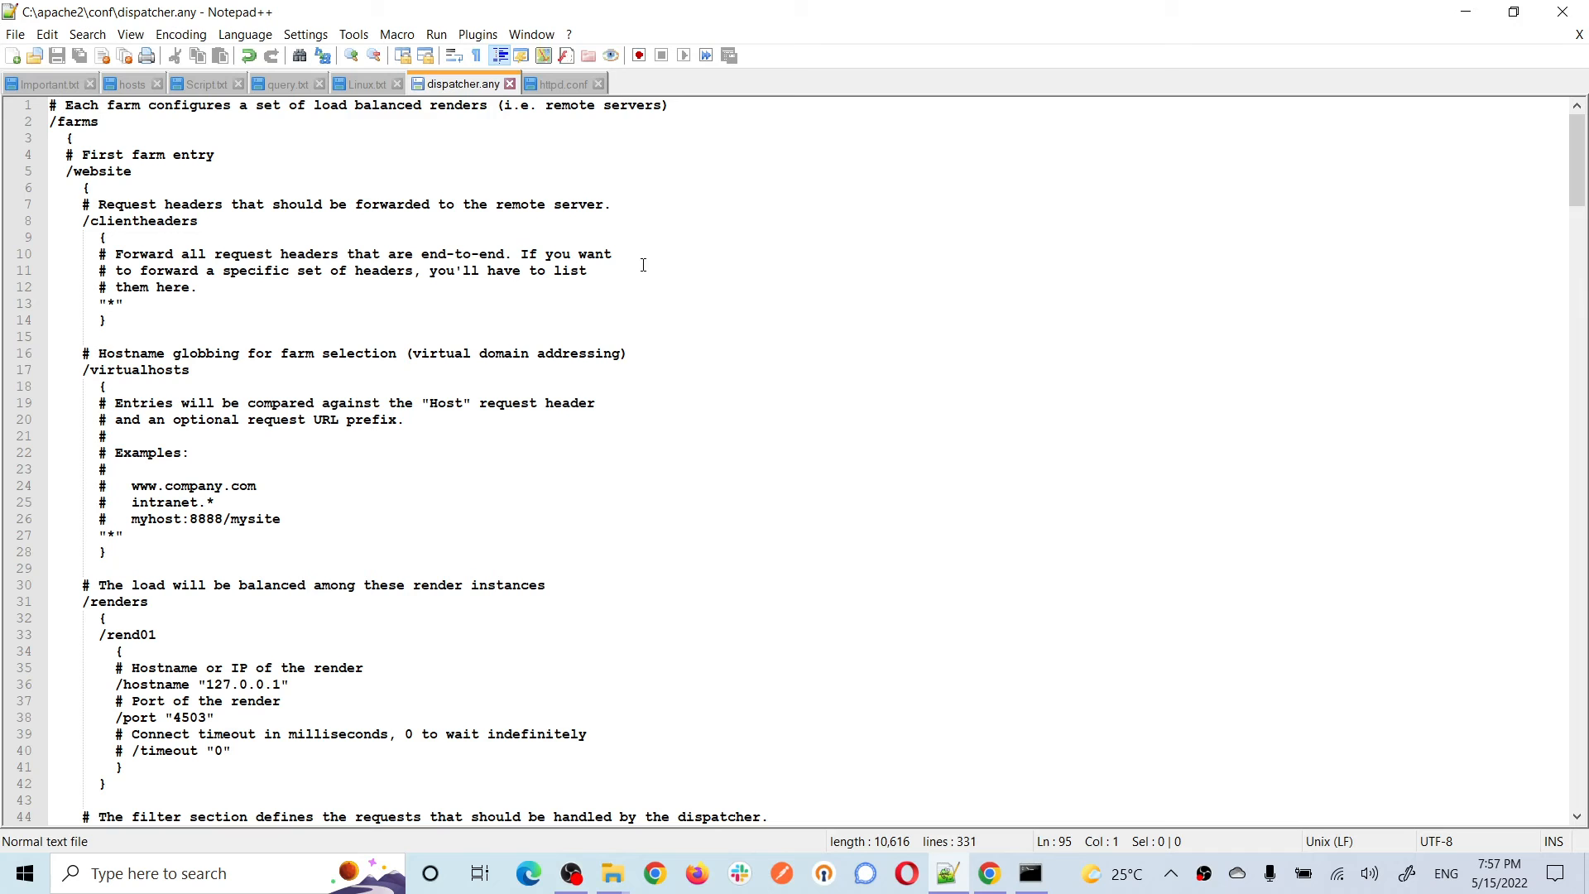
pyautogui.doubleClick(66, 126)
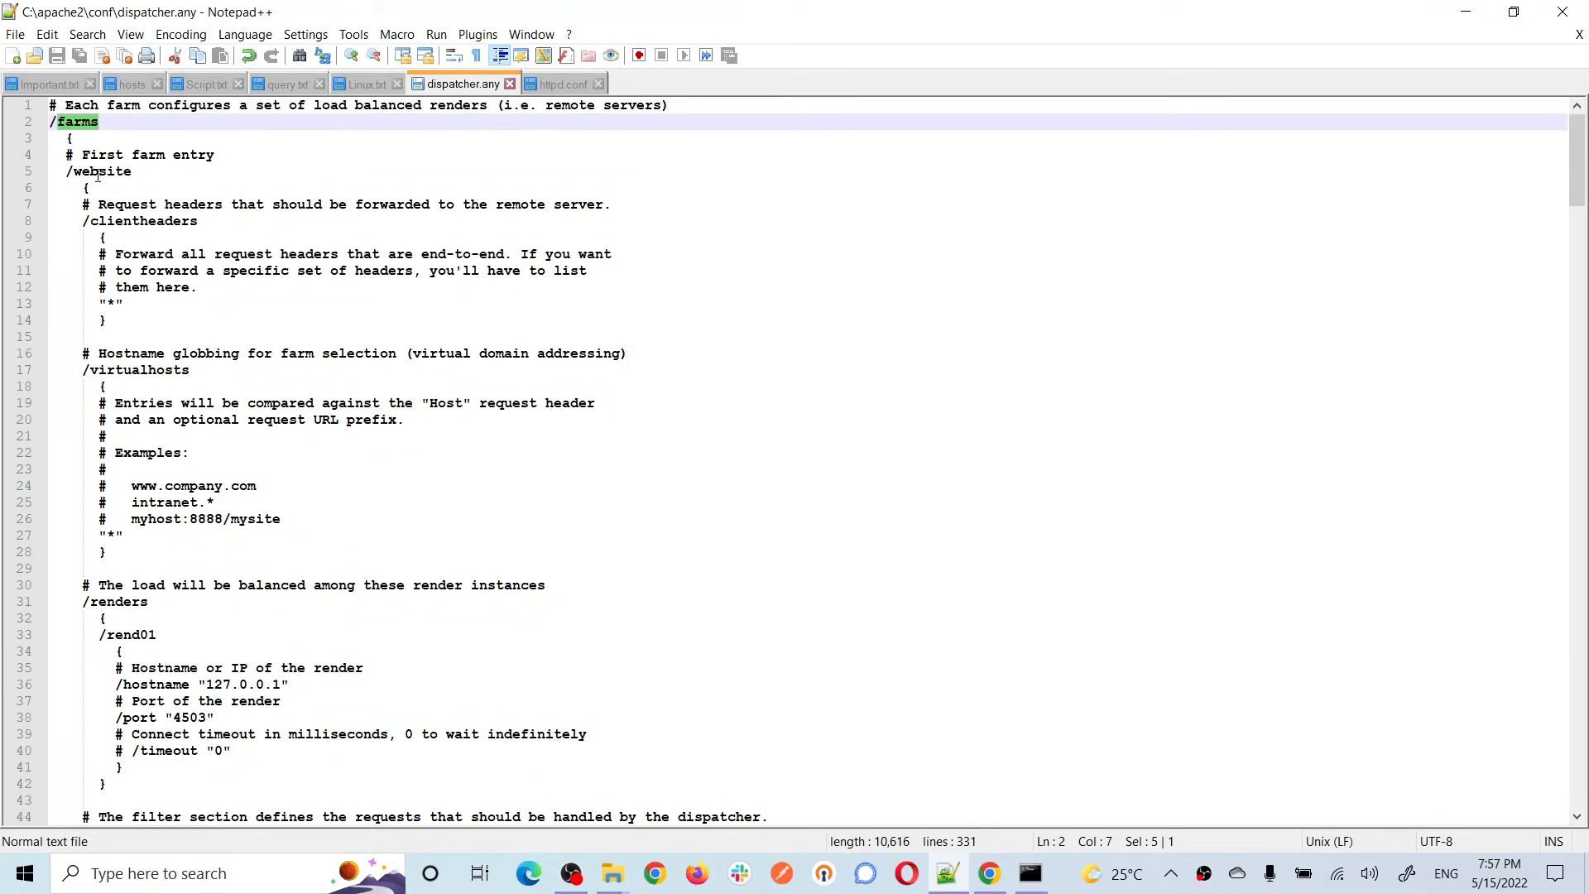
pyautogui.doubleClick(97, 174)
pyautogui.click(89, 188)
pyautogui.scroll(-2, 602, 428)
pyautogui.scroll(-20, 602, 428)
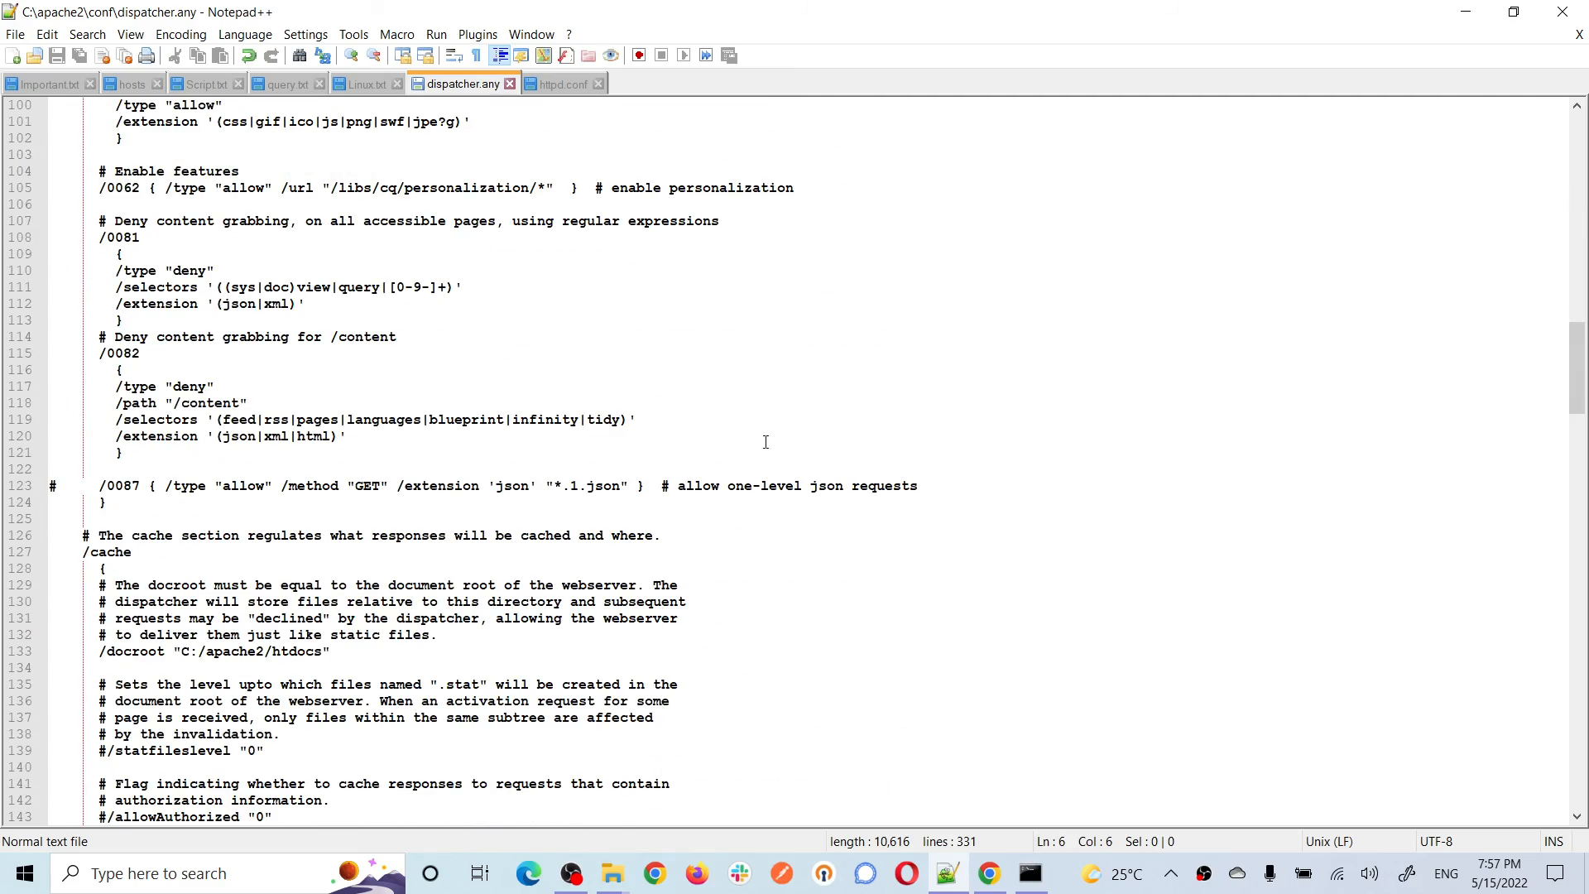
# Step: Examine the /clientheaders section of the /website farm and its "*" entry in dispatcher.any
pyautogui.moveTo(1579, 392); pyautogui.dragTo(1559, 135)
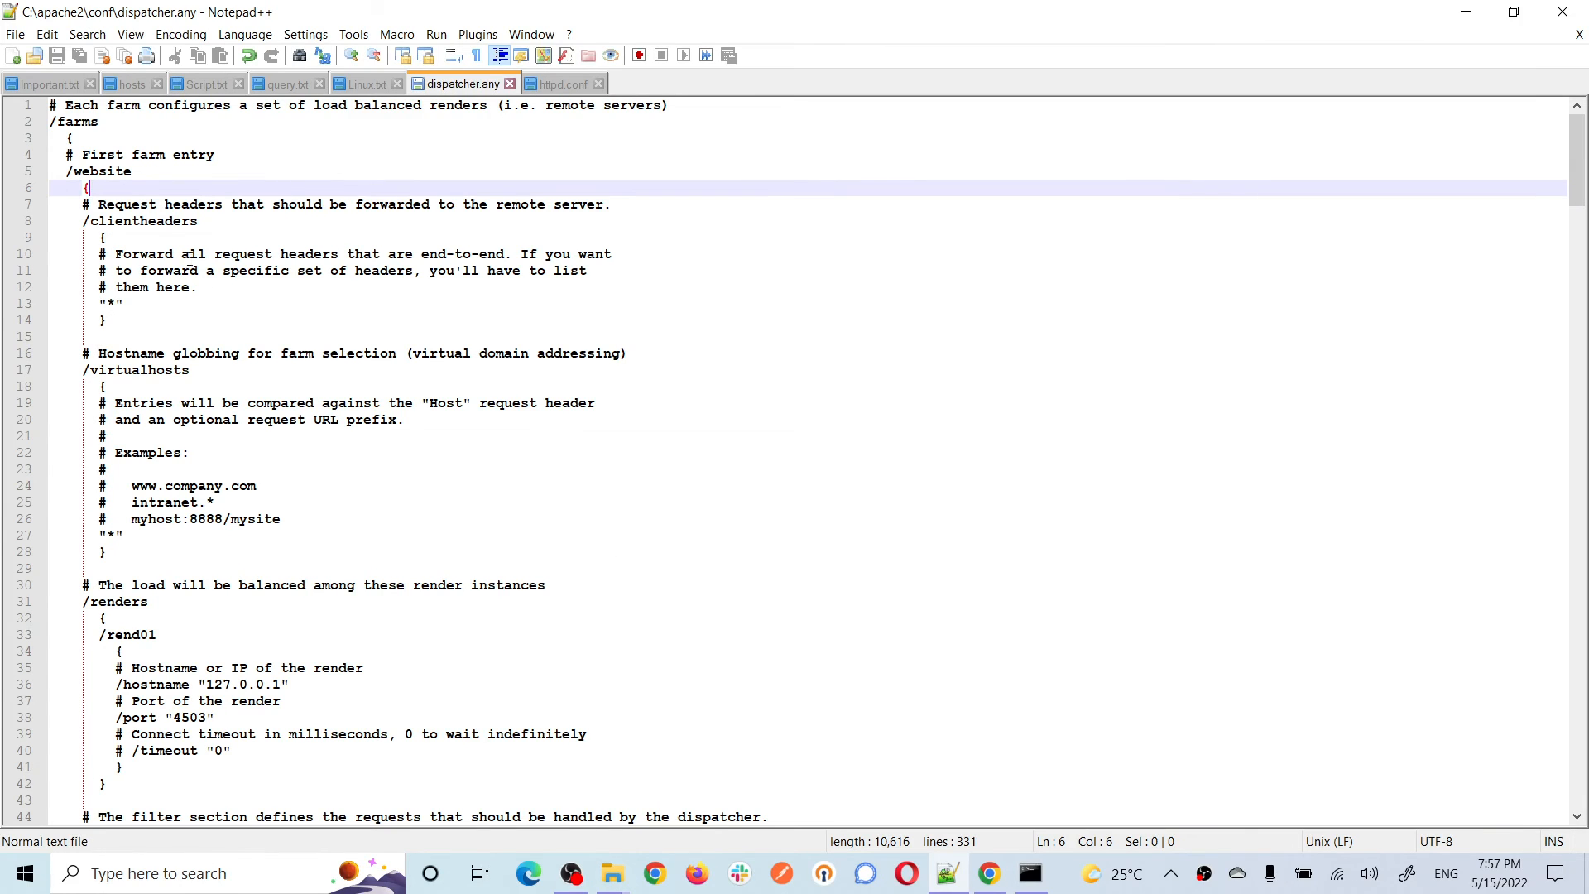
pyautogui.doubleClick(162, 223)
pyautogui.doubleClick(135, 317)
pyautogui.moveTo(135, 317); pyautogui.dragTo(30, 223)
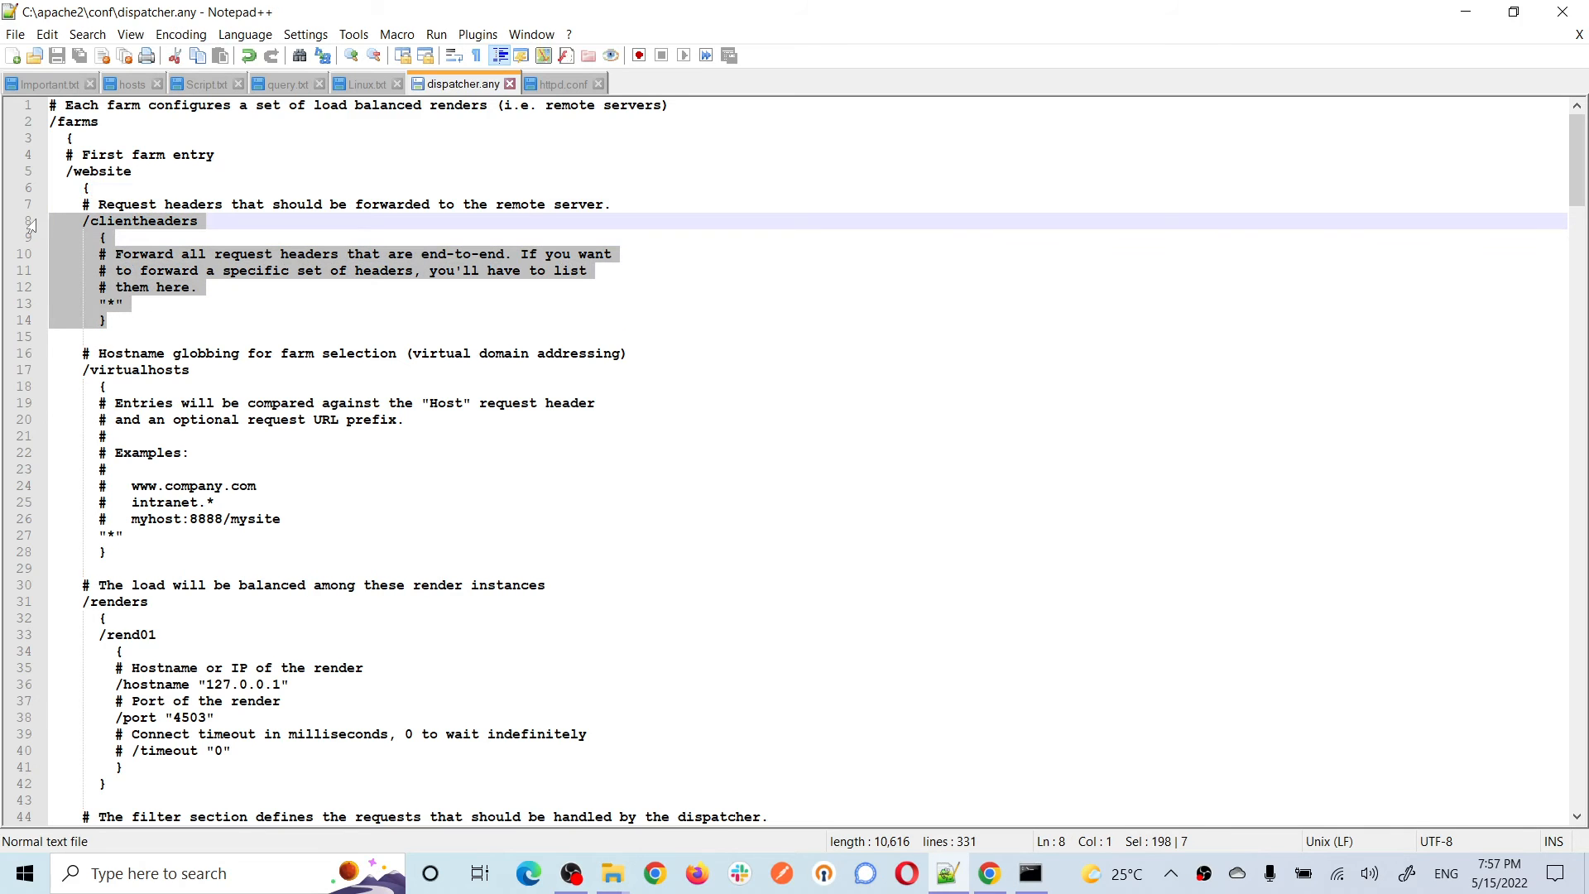
pyautogui.click(136, 306)
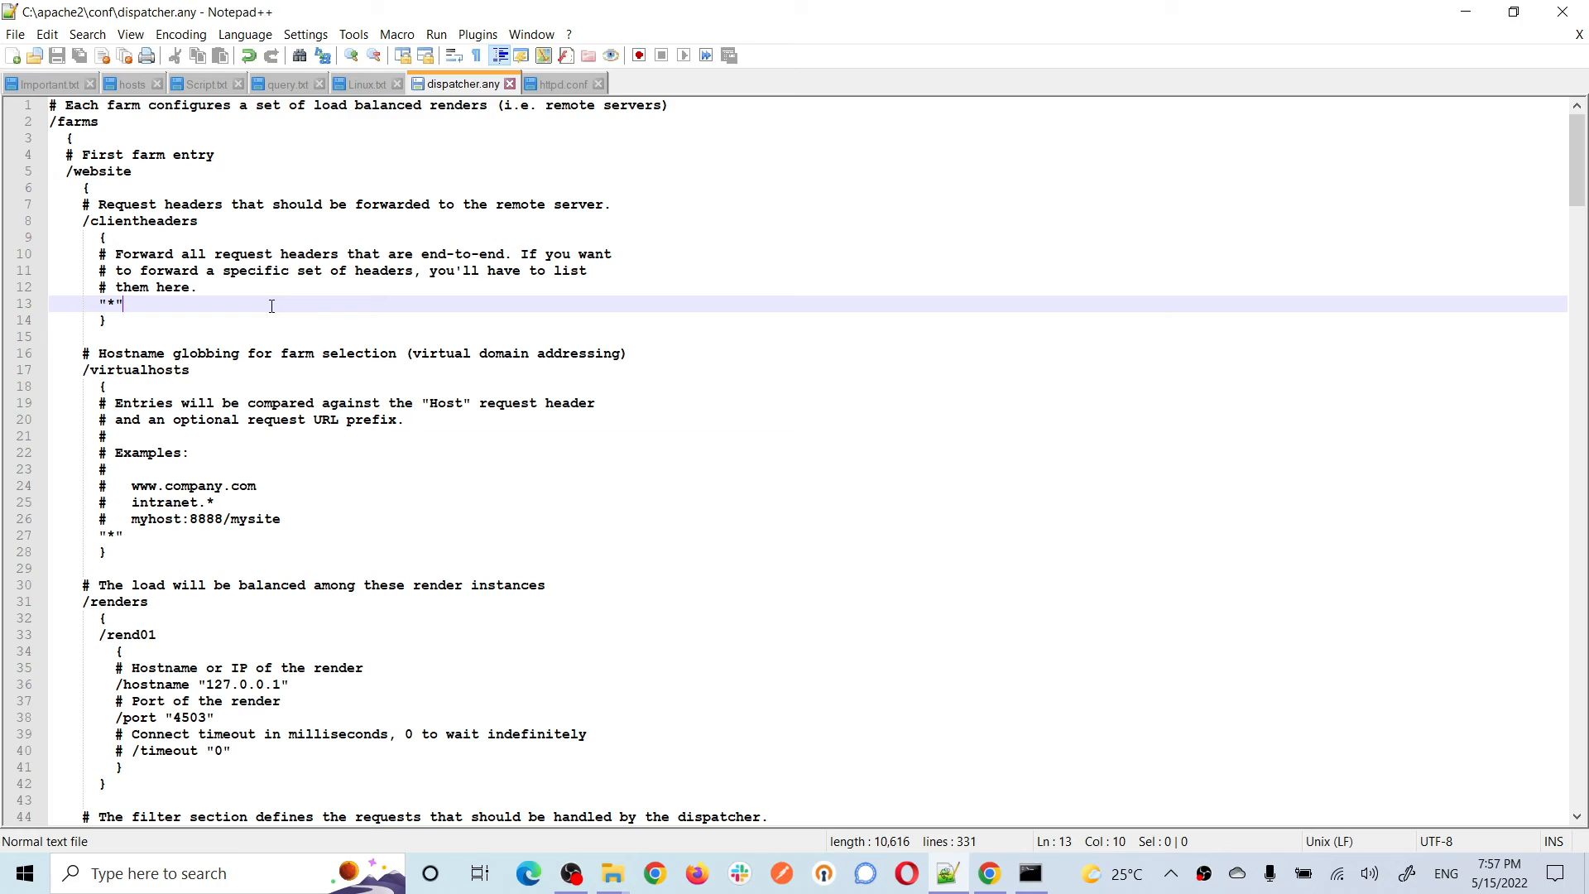
# Step: Examine the /virtualhosts section in dispatcher.any, including its hostname globbing comment, example hosts and "*" entry
pyautogui.scroll(-2, 272, 307)
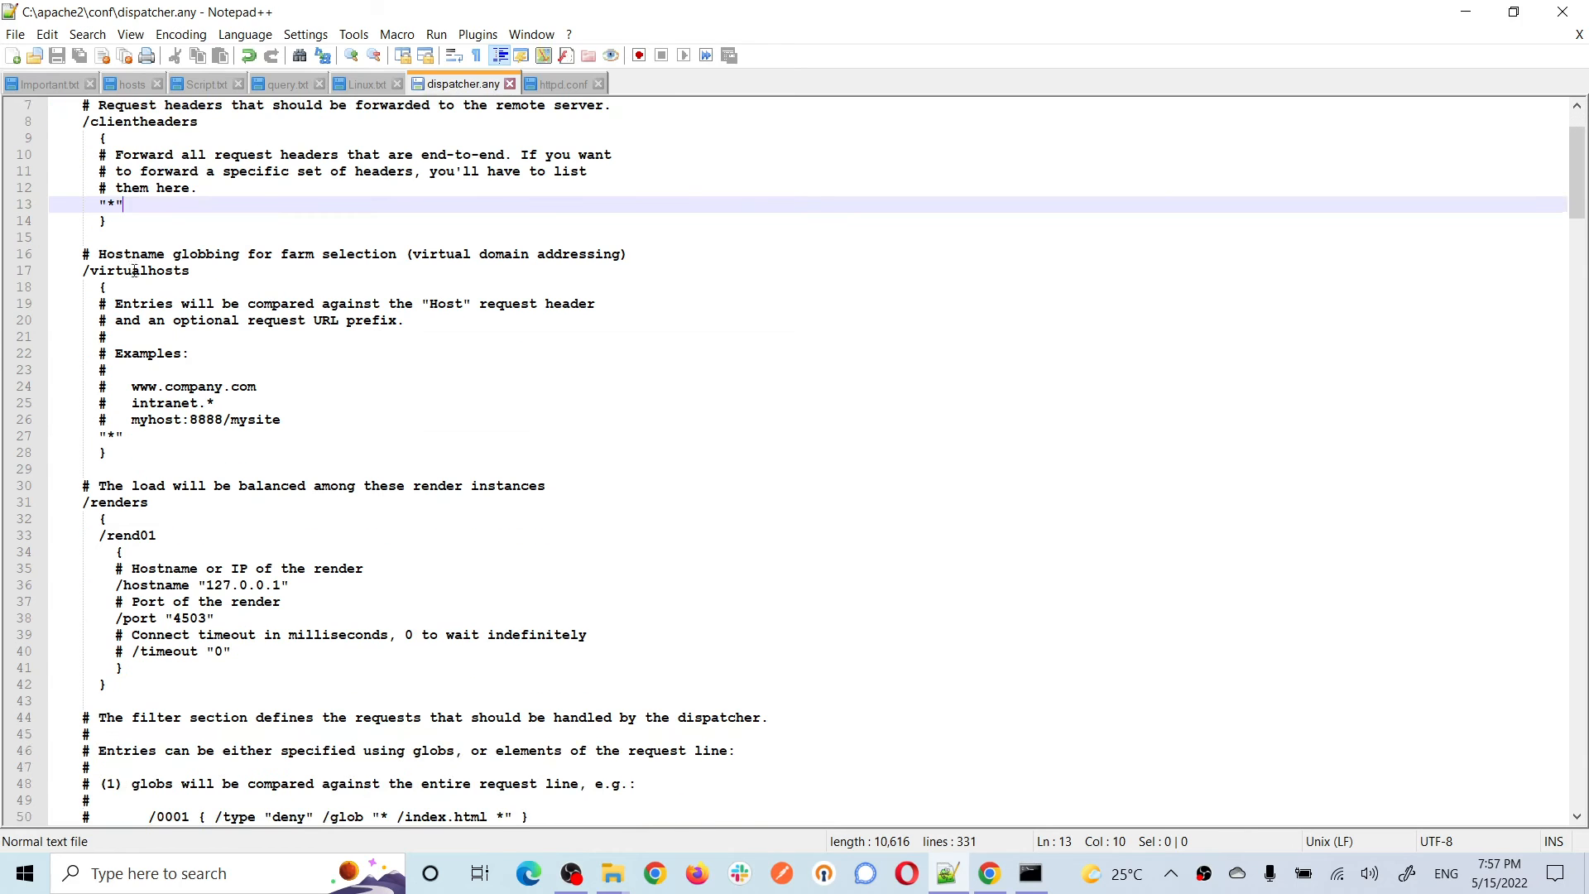
pyautogui.click(113, 286)
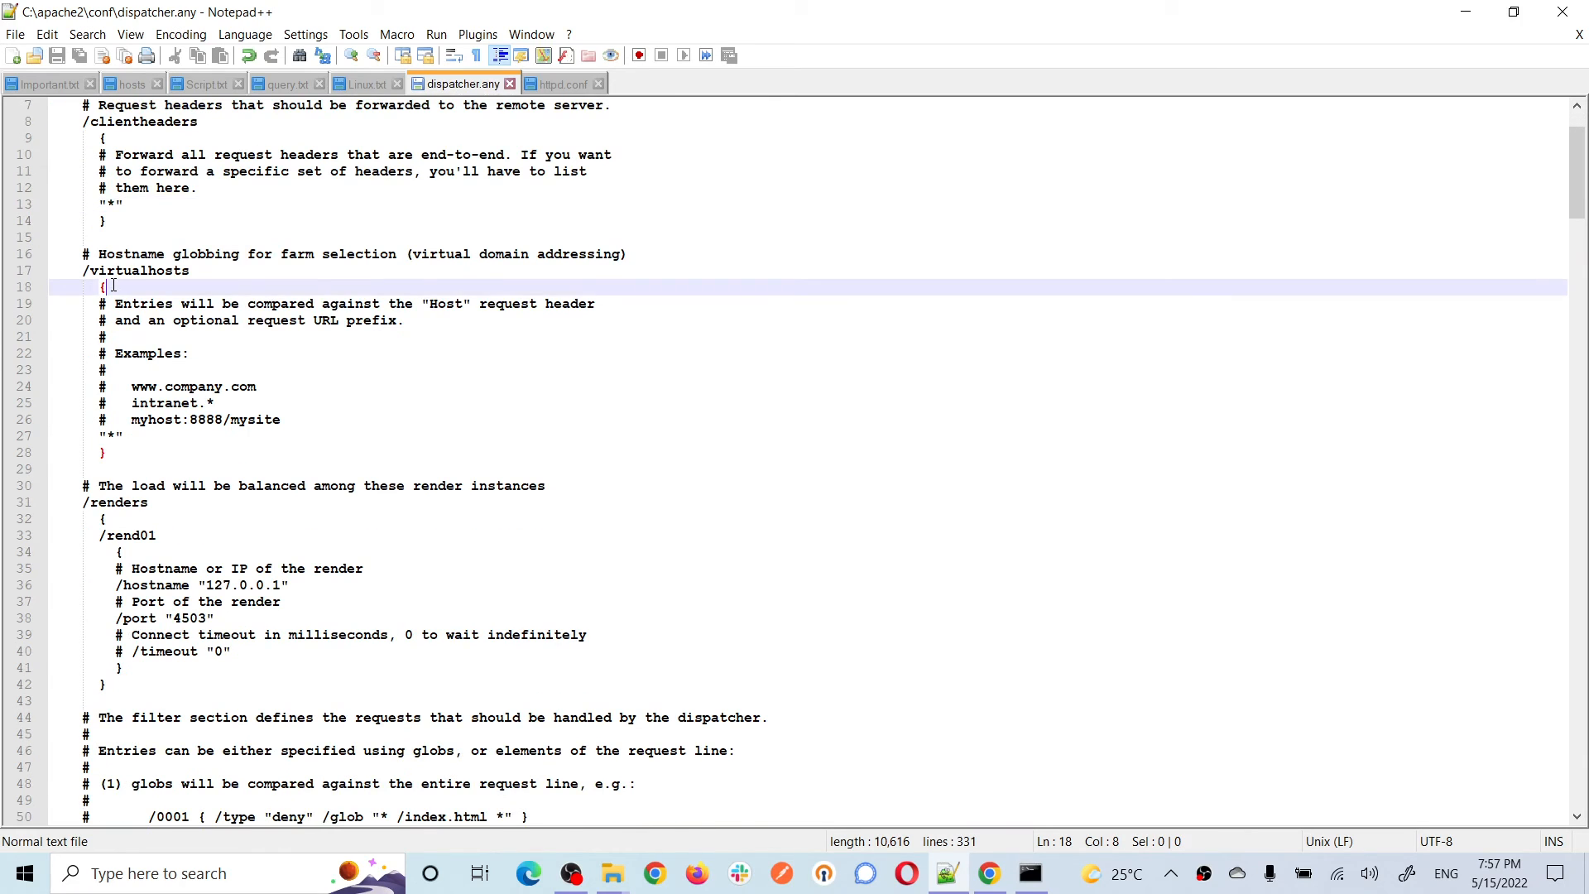
pyautogui.doubleClick(708, 253)
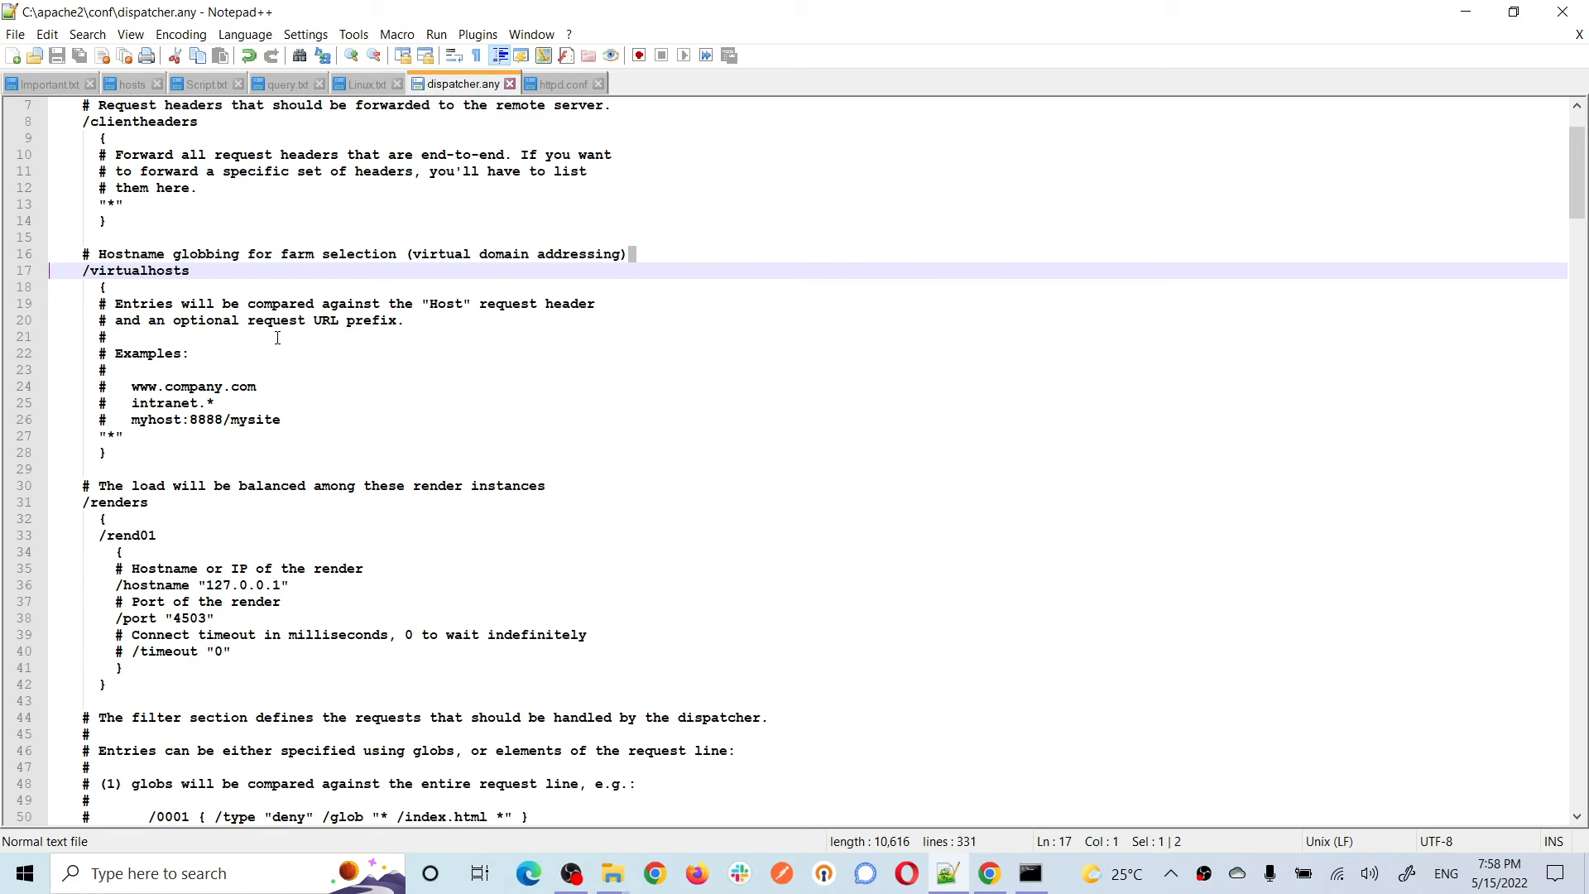
pyautogui.moveTo(117, 436); pyautogui.dragTo(99, 436)
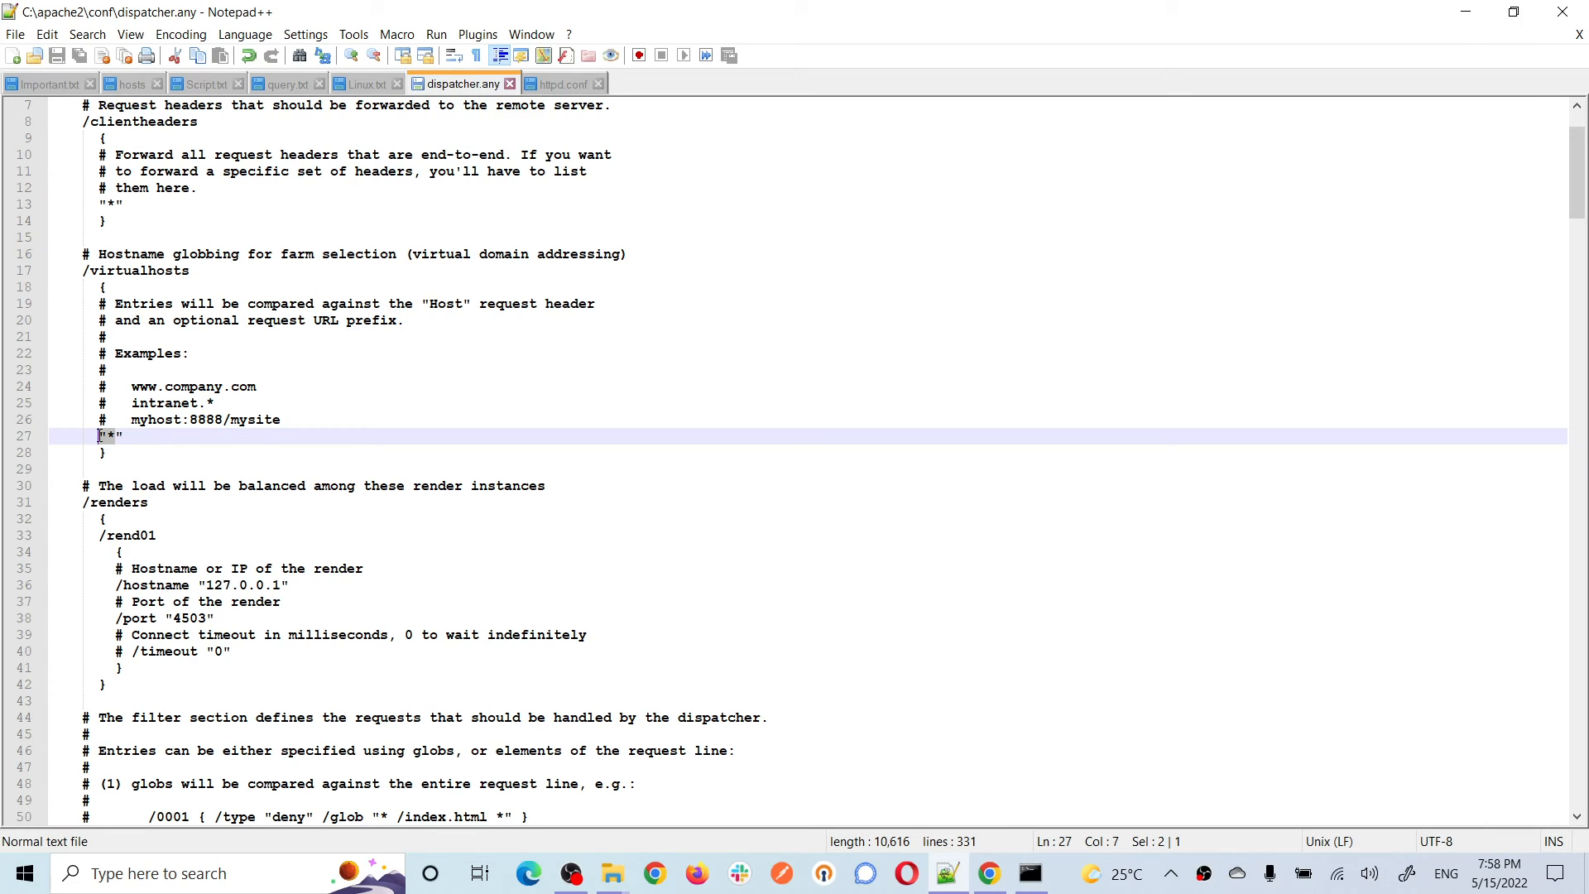
pyautogui.click(166, 429)
pyautogui.moveTo(119, 457); pyautogui.dragTo(11, 285)
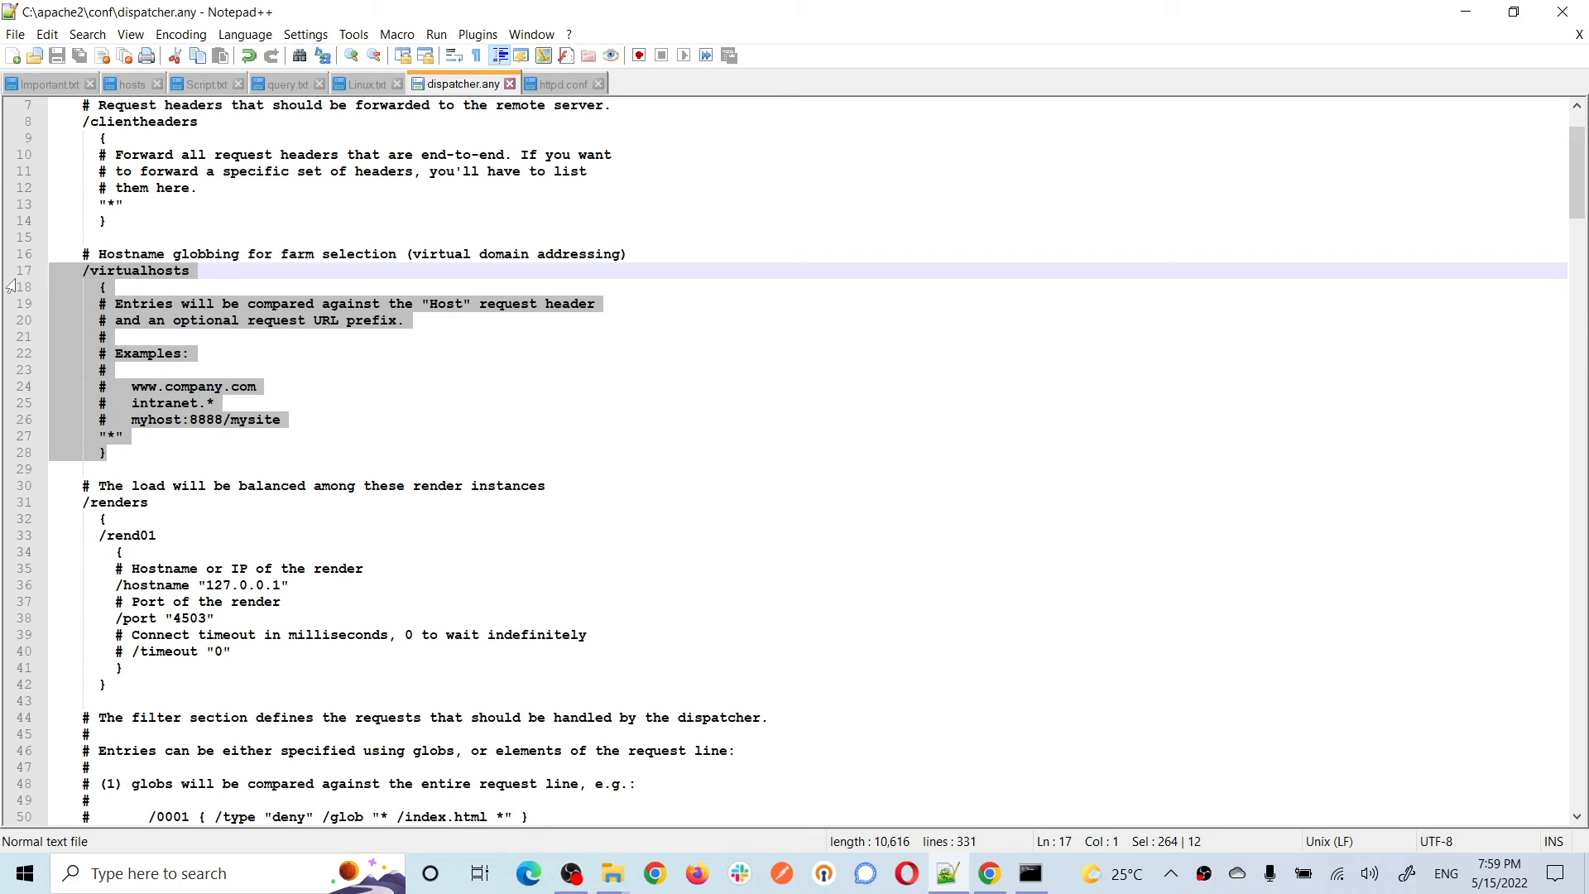
pyautogui.click(135, 441)
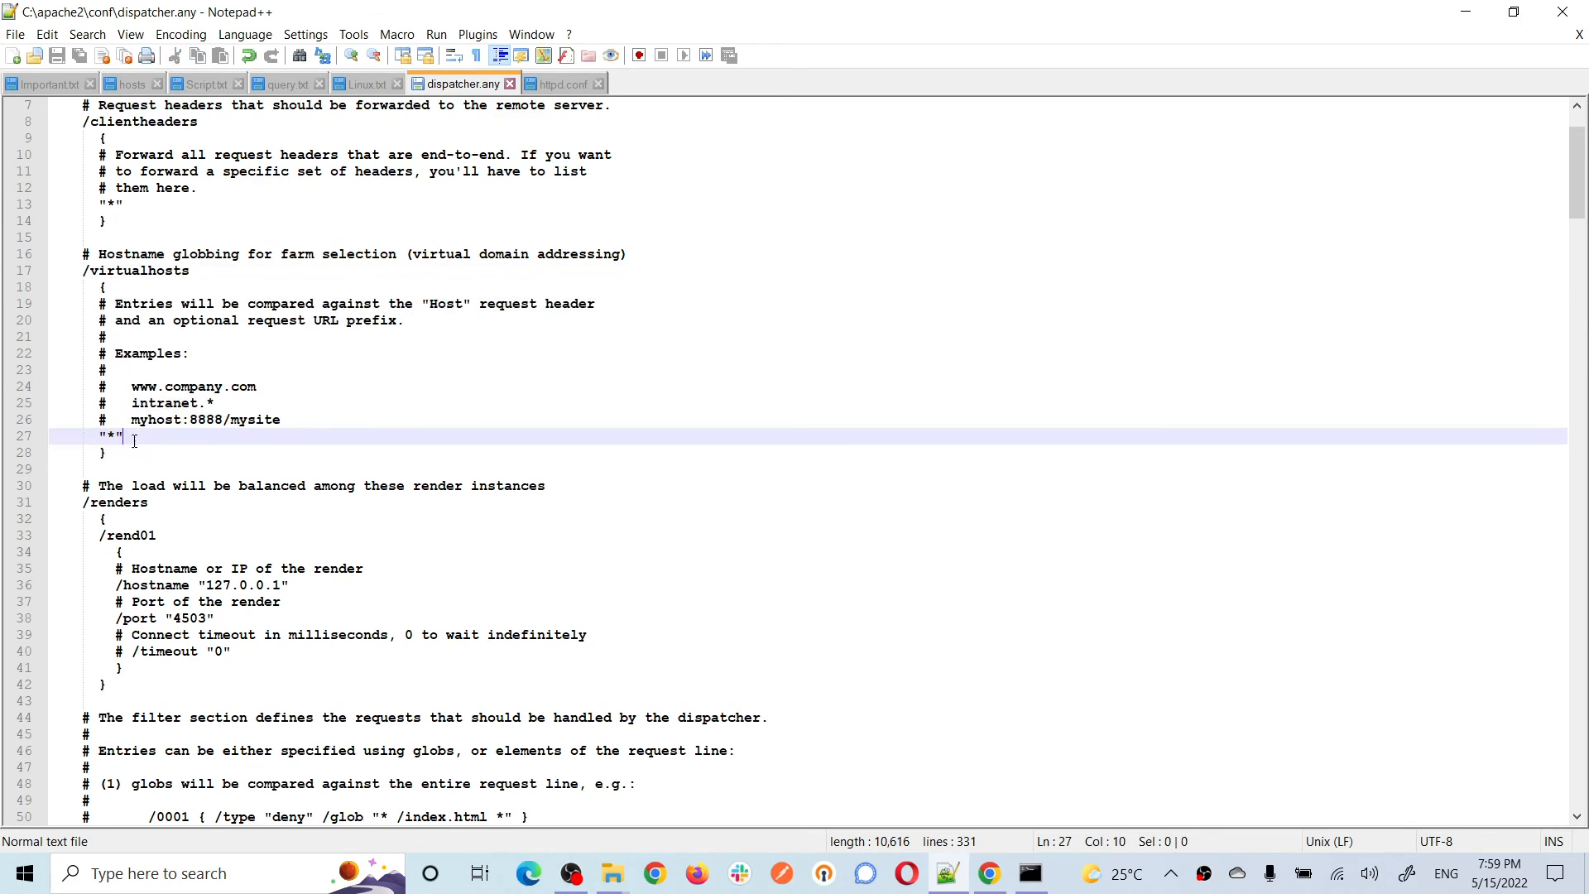
pyautogui.moveTo(126, 437); pyautogui.dragTo(99, 436)
pyautogui.click(125, 455)
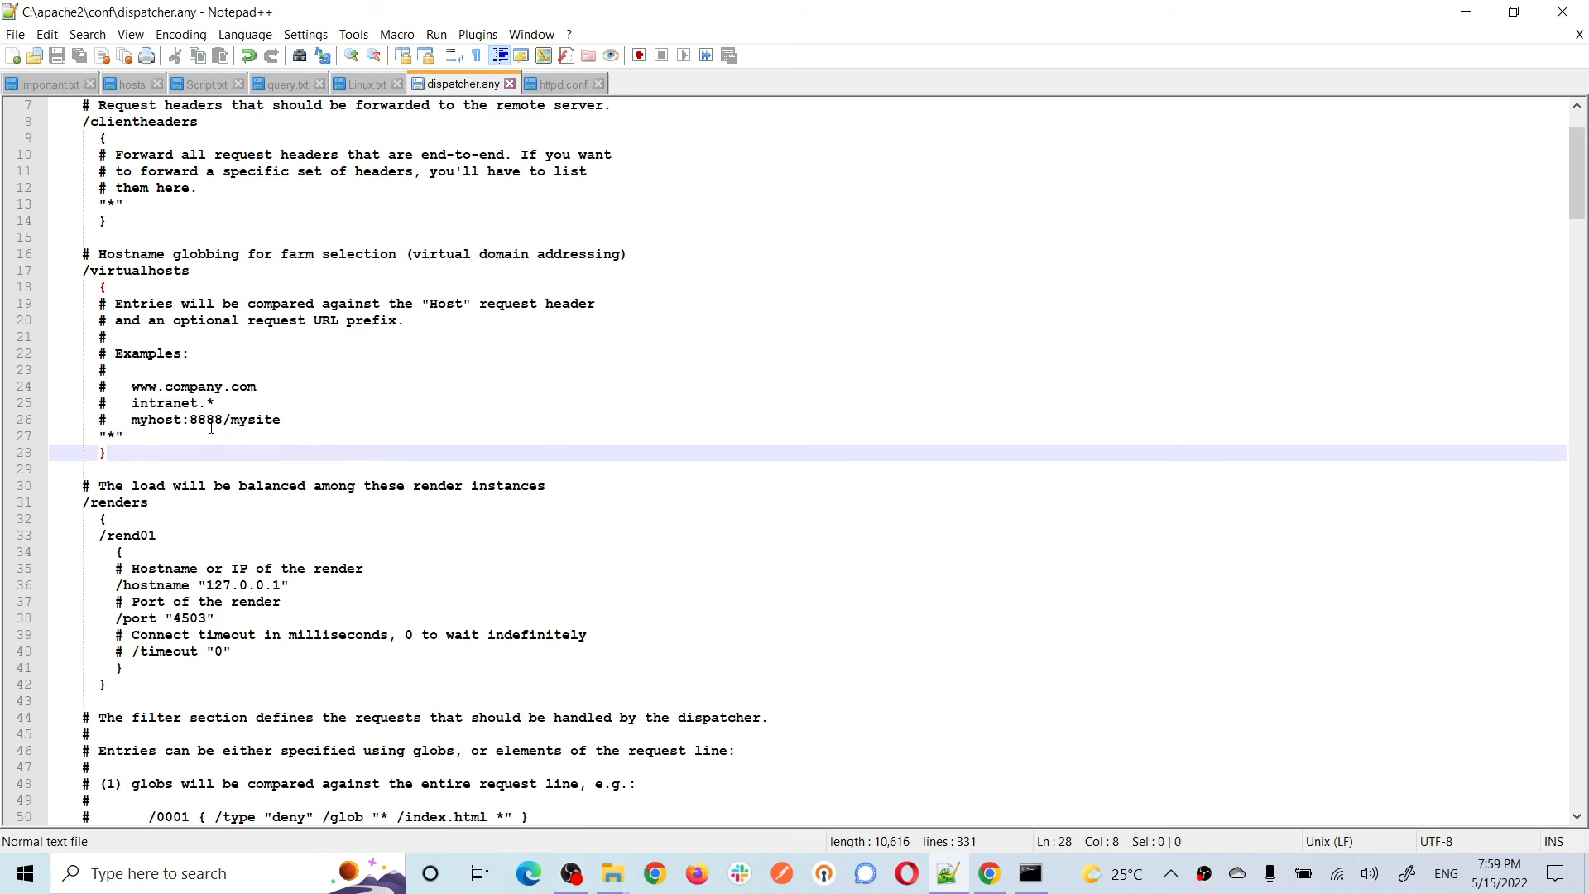
pyautogui.scroll(-1, 211, 427)
pyautogui.moveTo(121, 402); pyautogui.dragTo(2, 207)
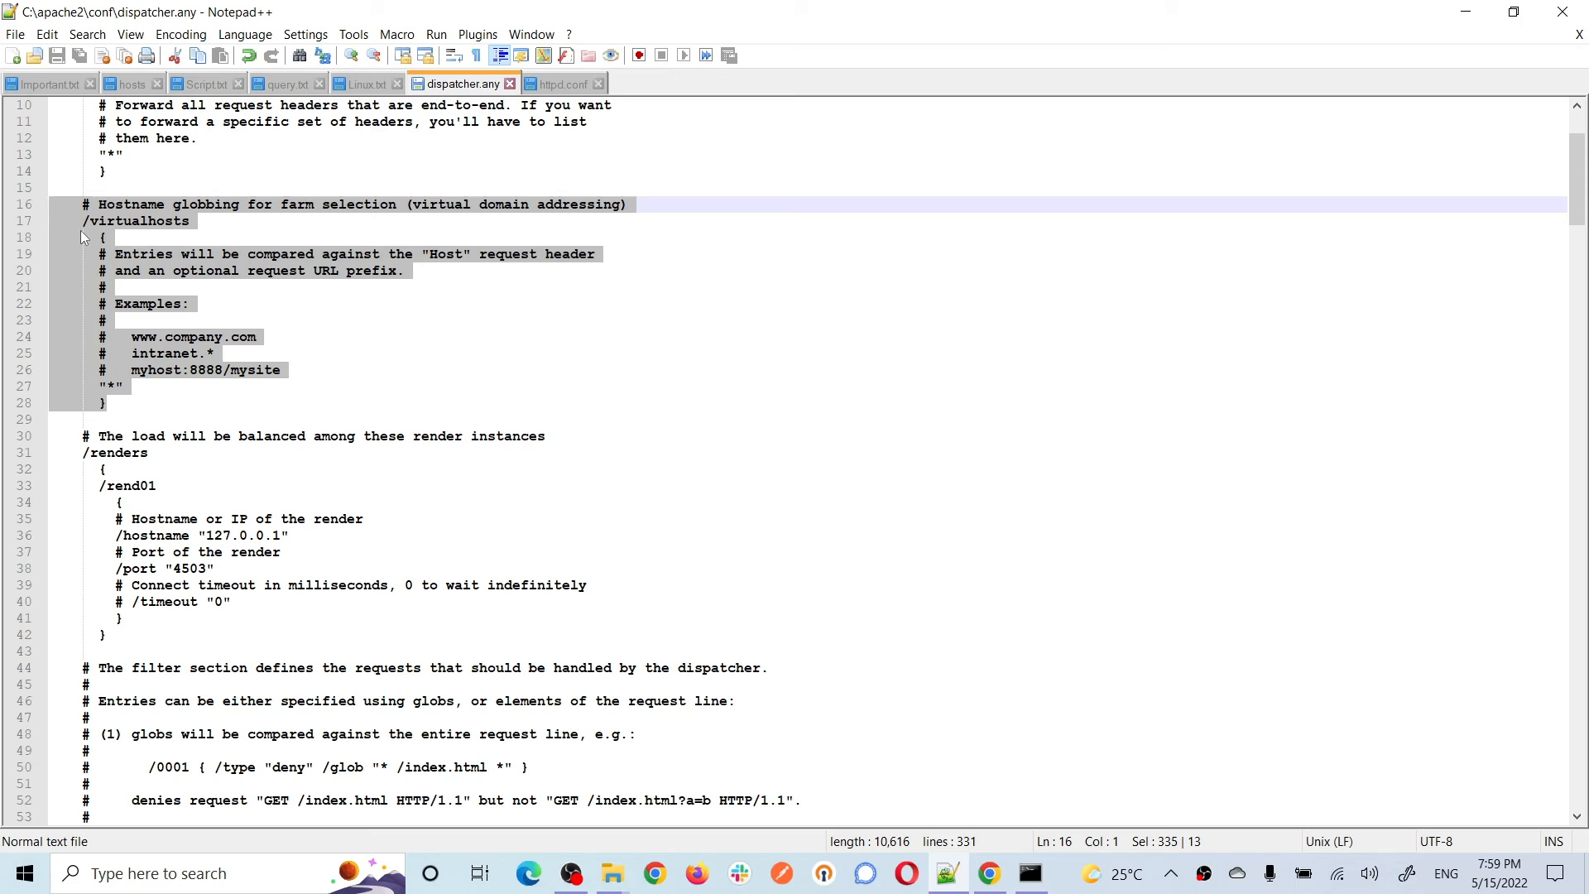
pyautogui.click(200, 385)
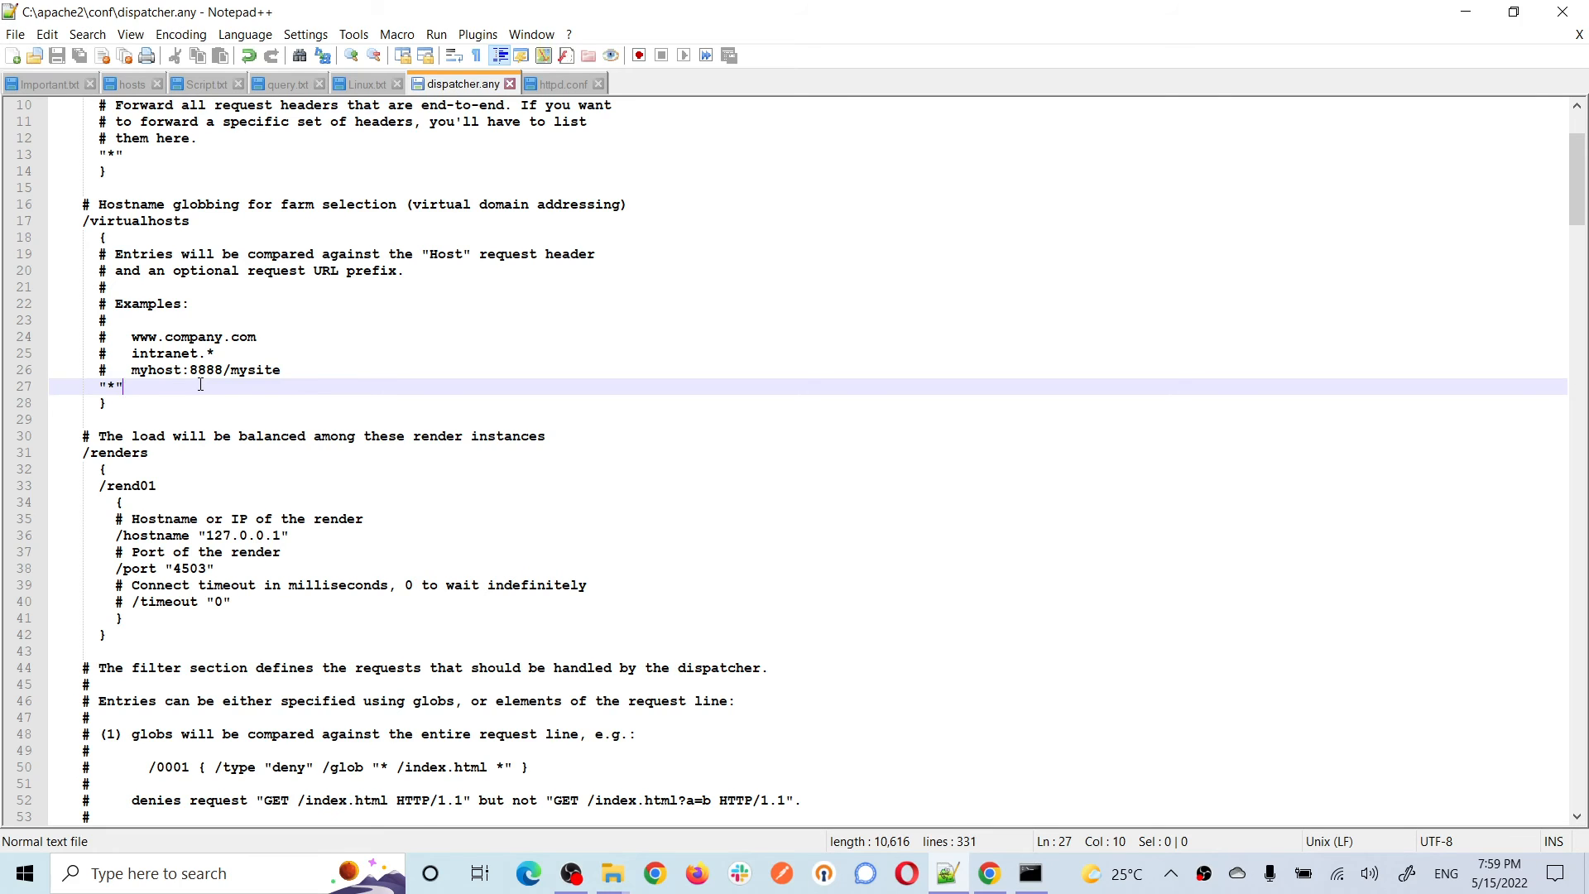
pyautogui.scroll(-1, 158, 403)
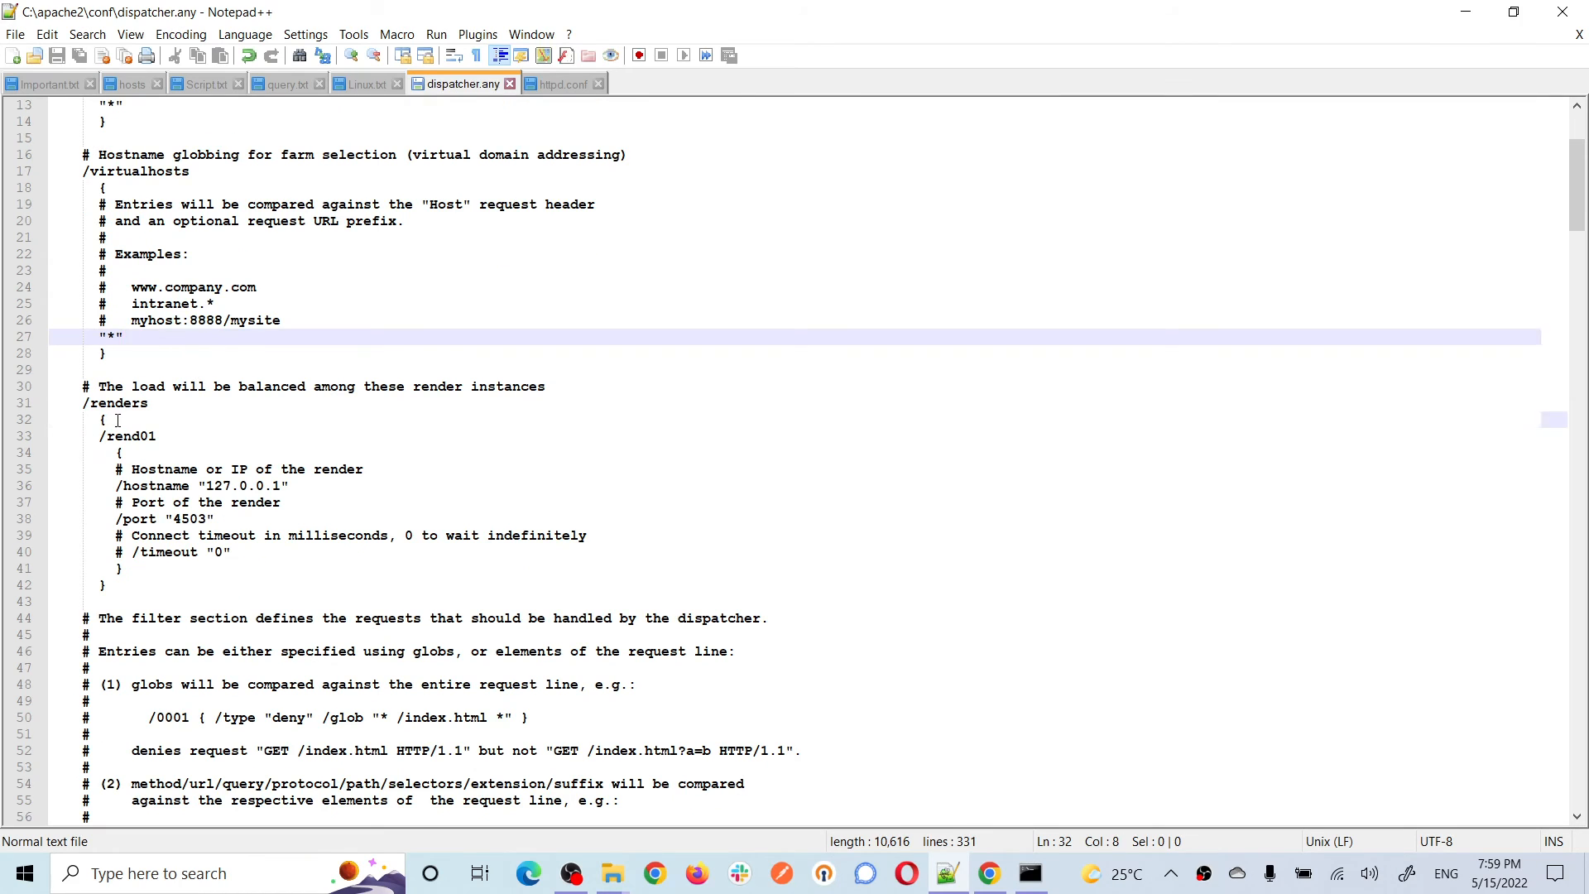
pyautogui.click(117, 420)
pyautogui.click(200, 340)
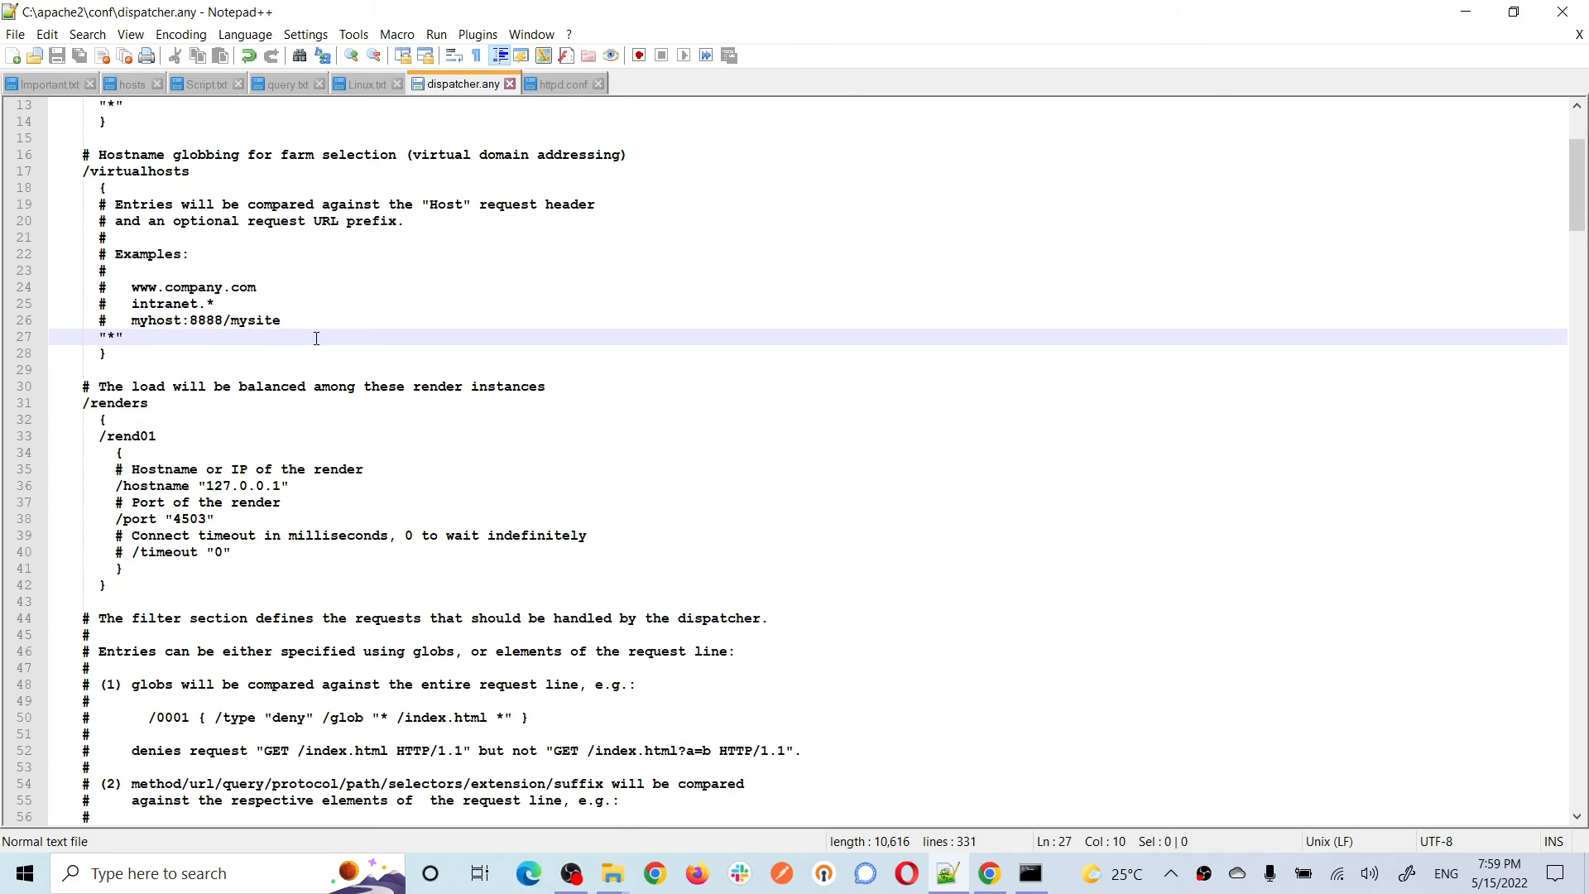
# Step: Examine the /renders section and the hostname, port and timeout settings of its /rend01 block
pyautogui.scroll(-1, 317, 339)
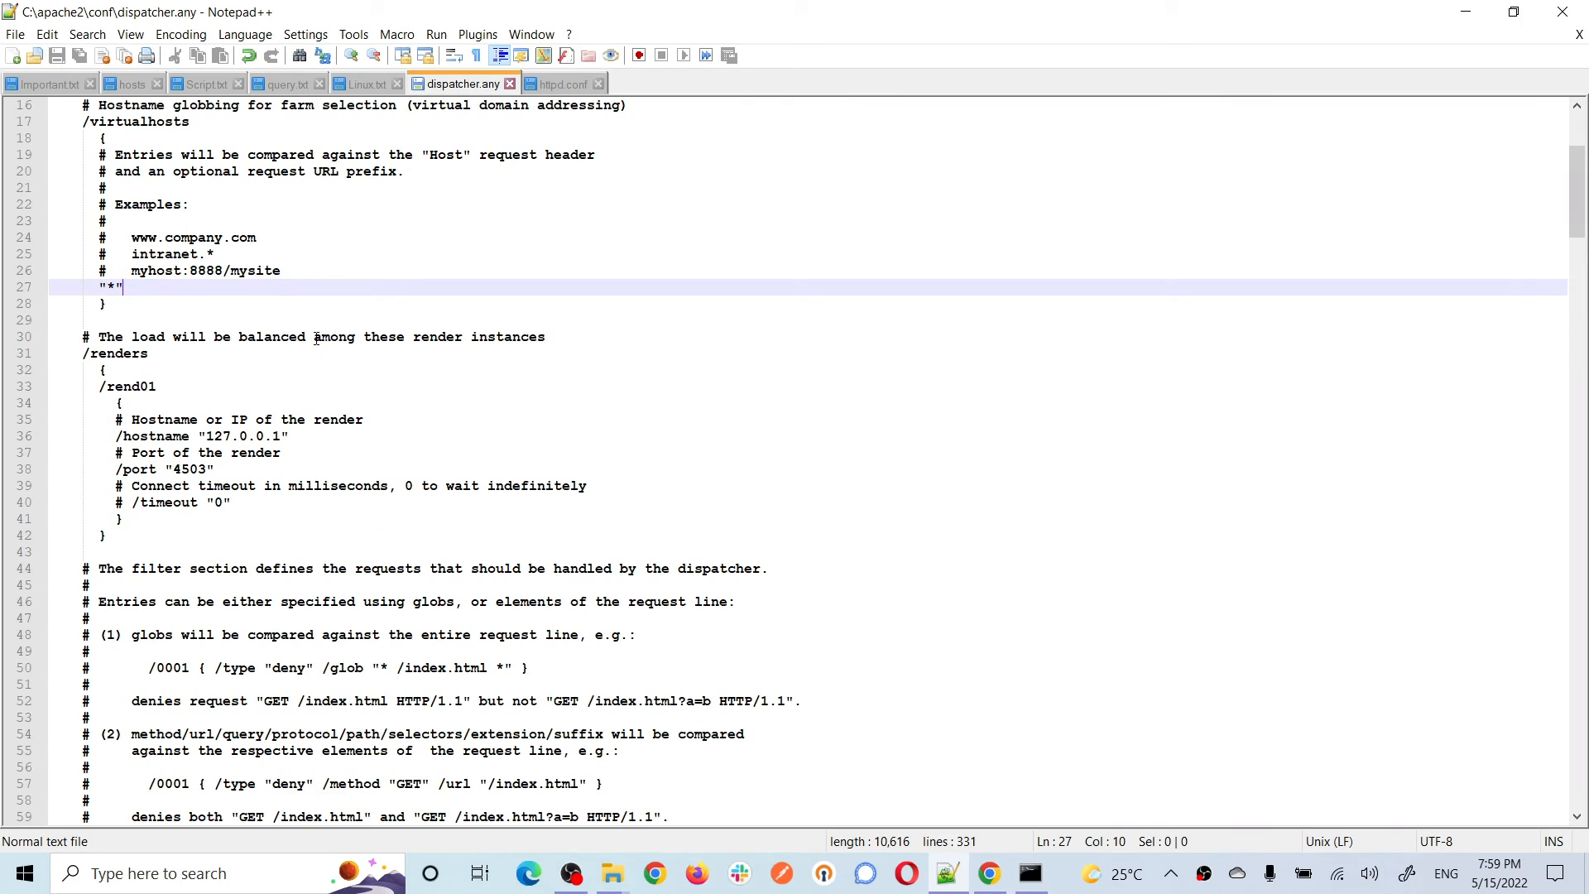
pyautogui.scroll(-1, 300, 365)
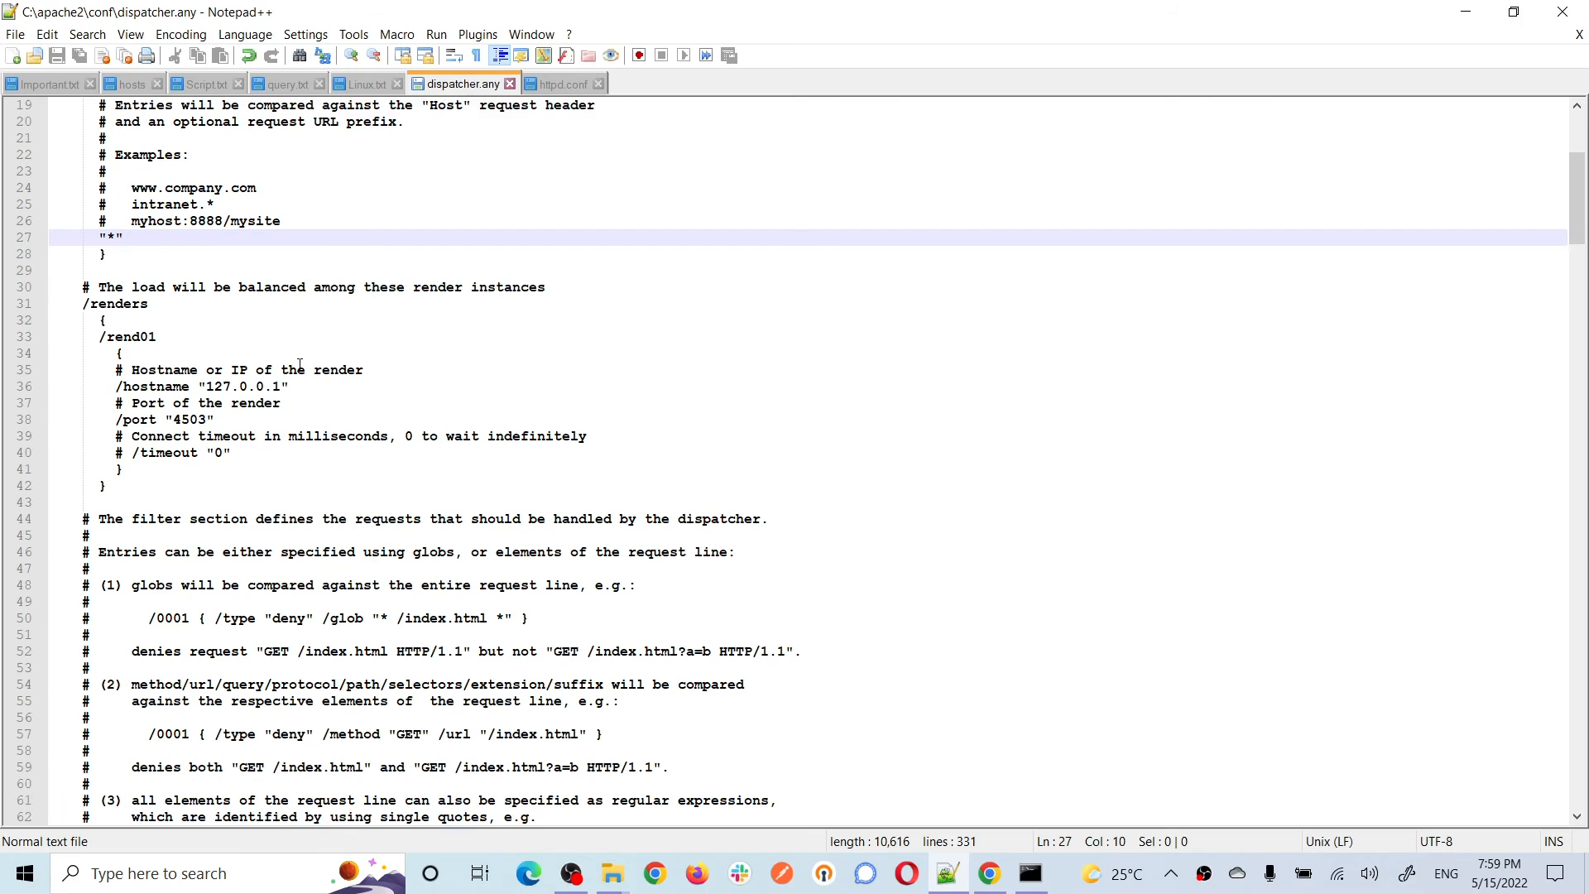
pyautogui.click(117, 323)
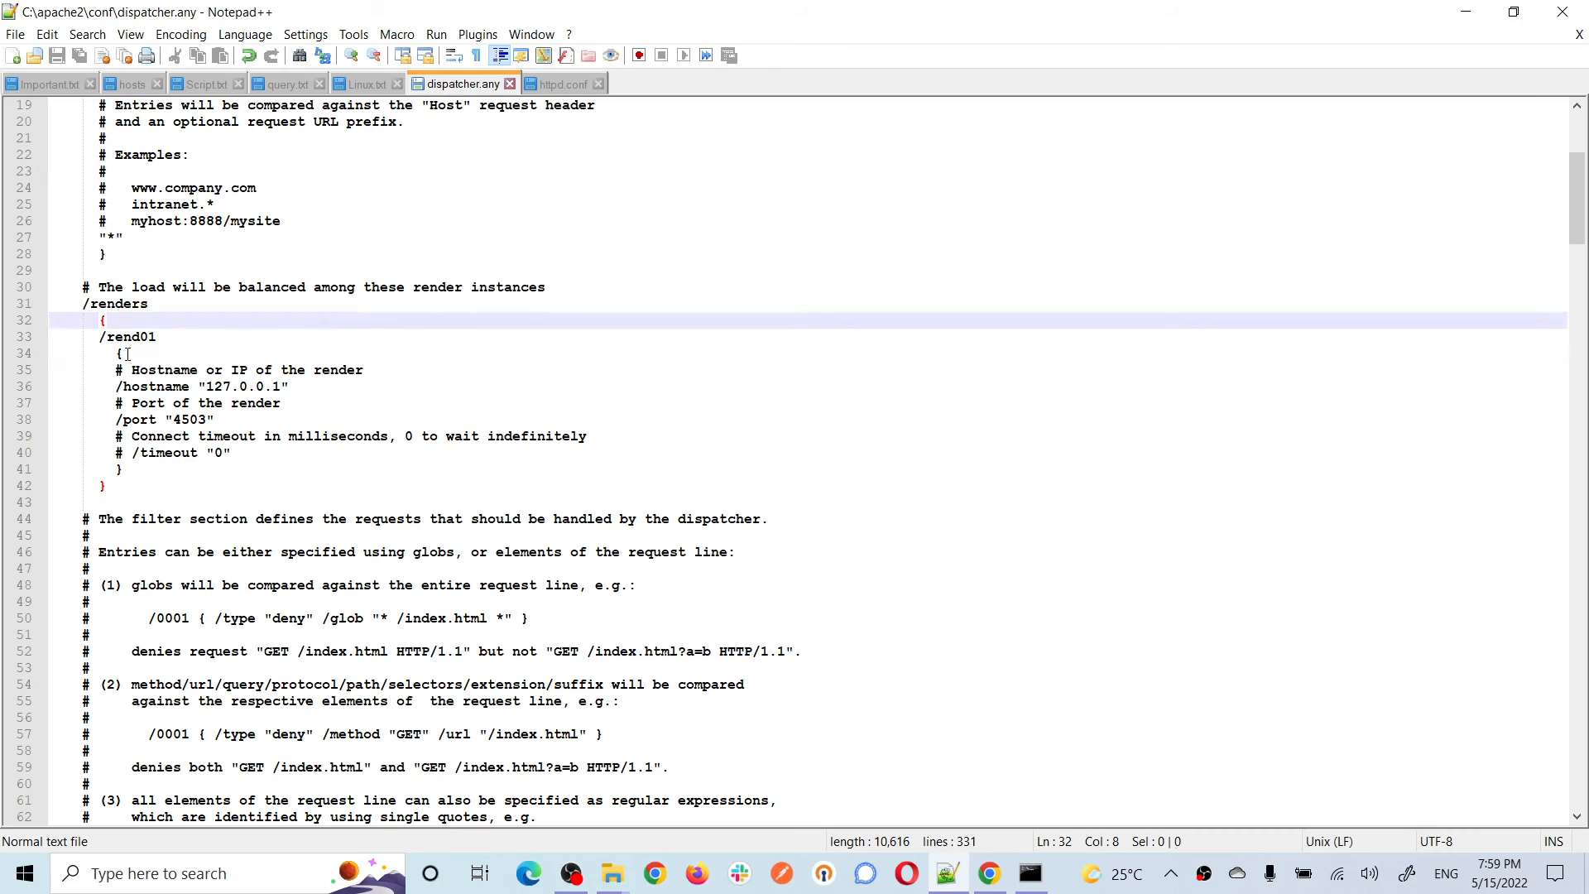
pyautogui.click(123, 306)
pyautogui.click(113, 320)
pyautogui.doubleClick(169, 387)
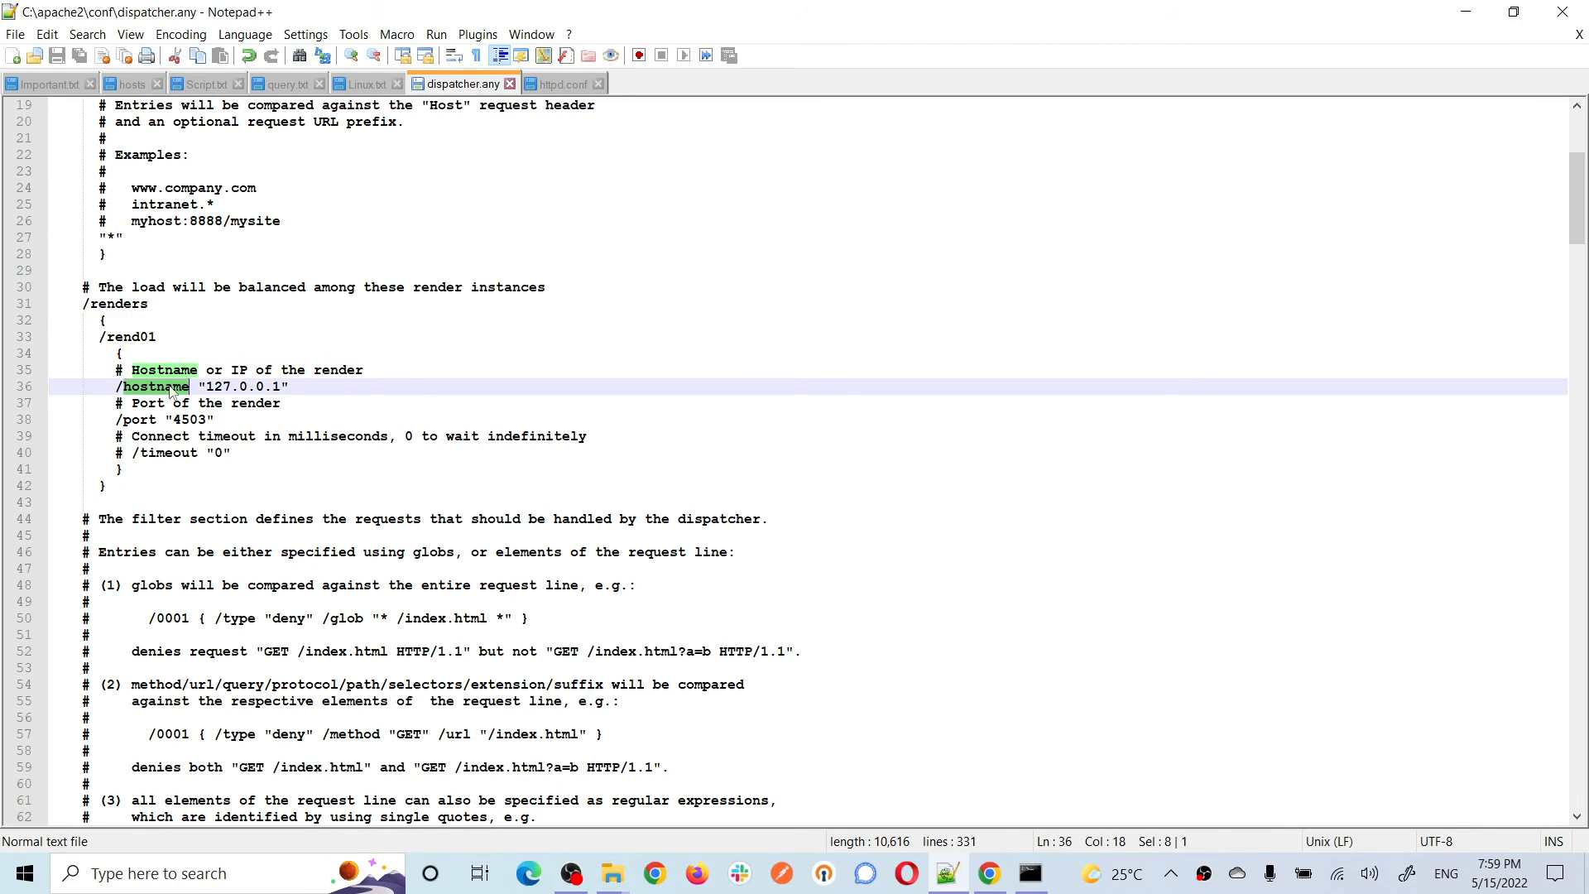
pyautogui.click(264, 386)
pyautogui.click(127, 469)
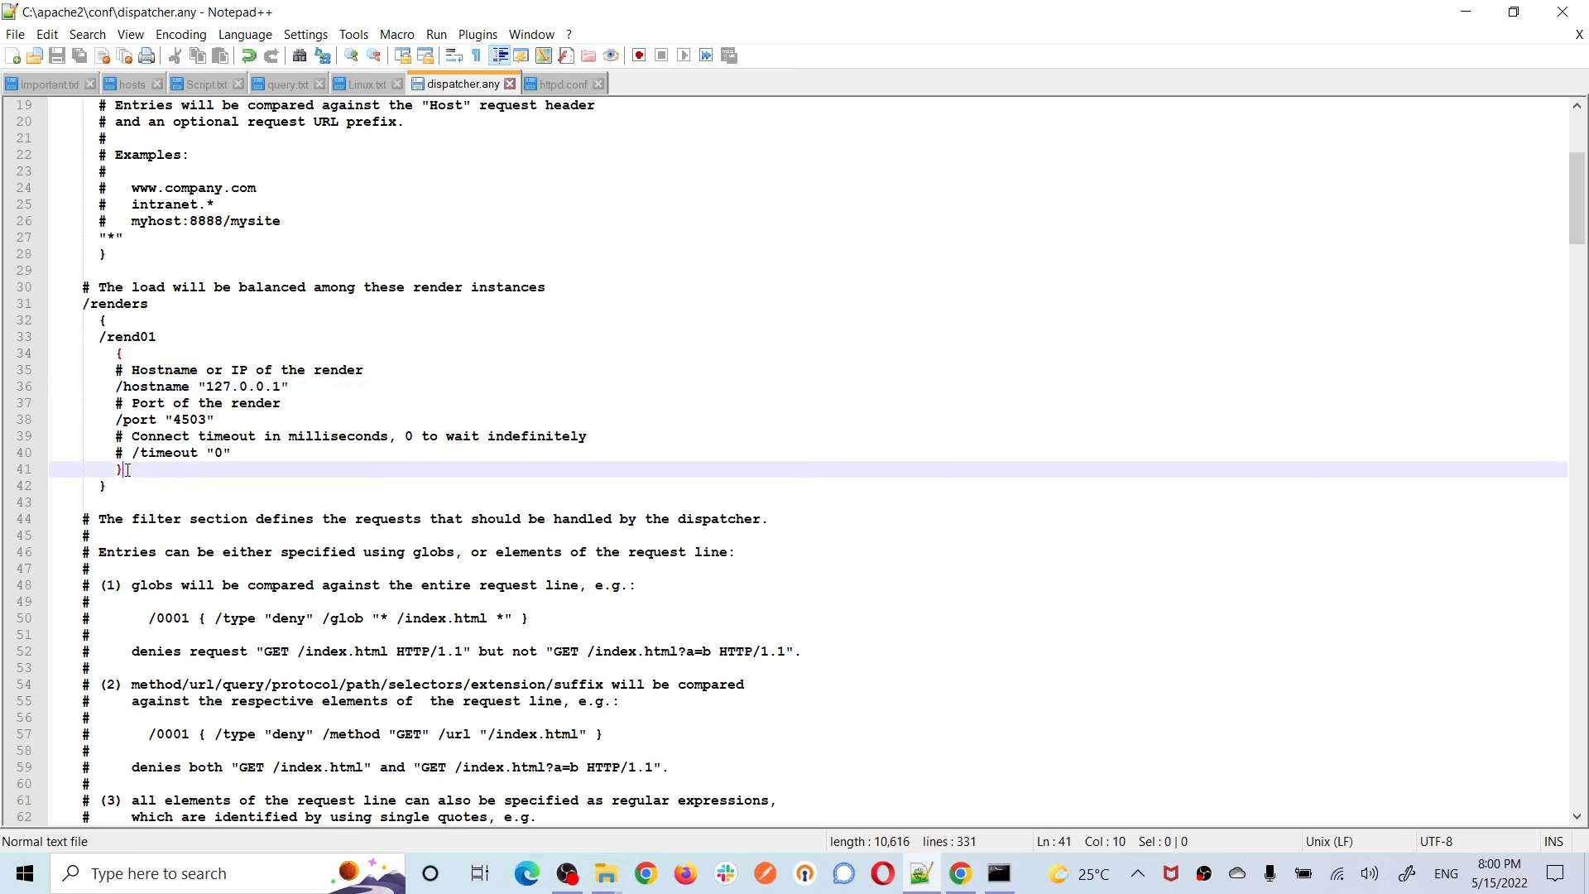
pyautogui.moveTo(127, 469); pyautogui.dragTo(5, 364)
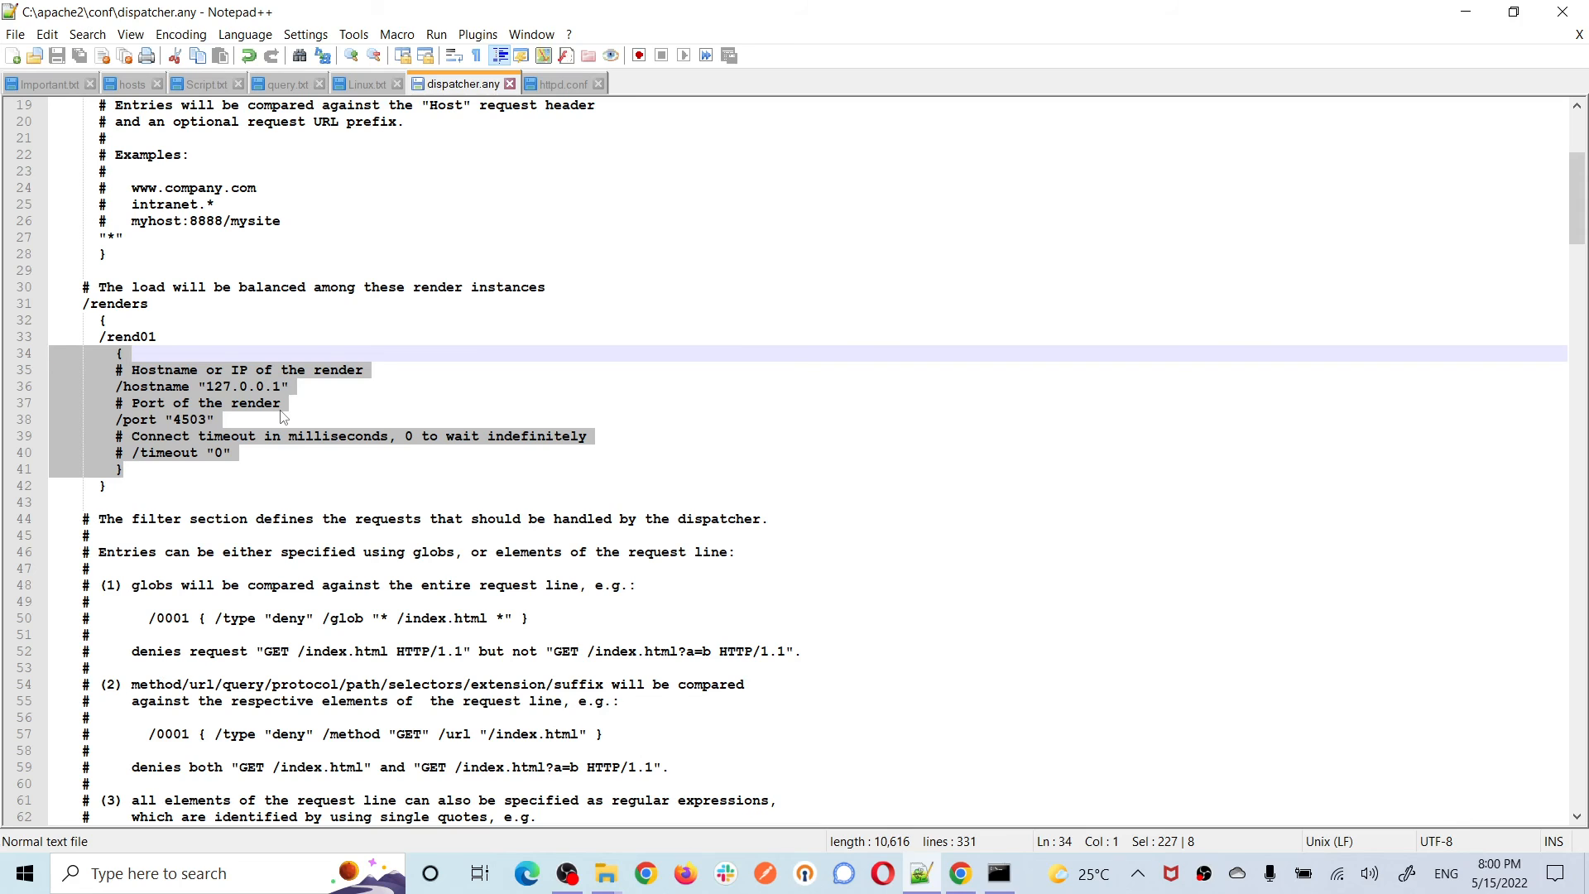
pyautogui.scroll(-1, 567, 471)
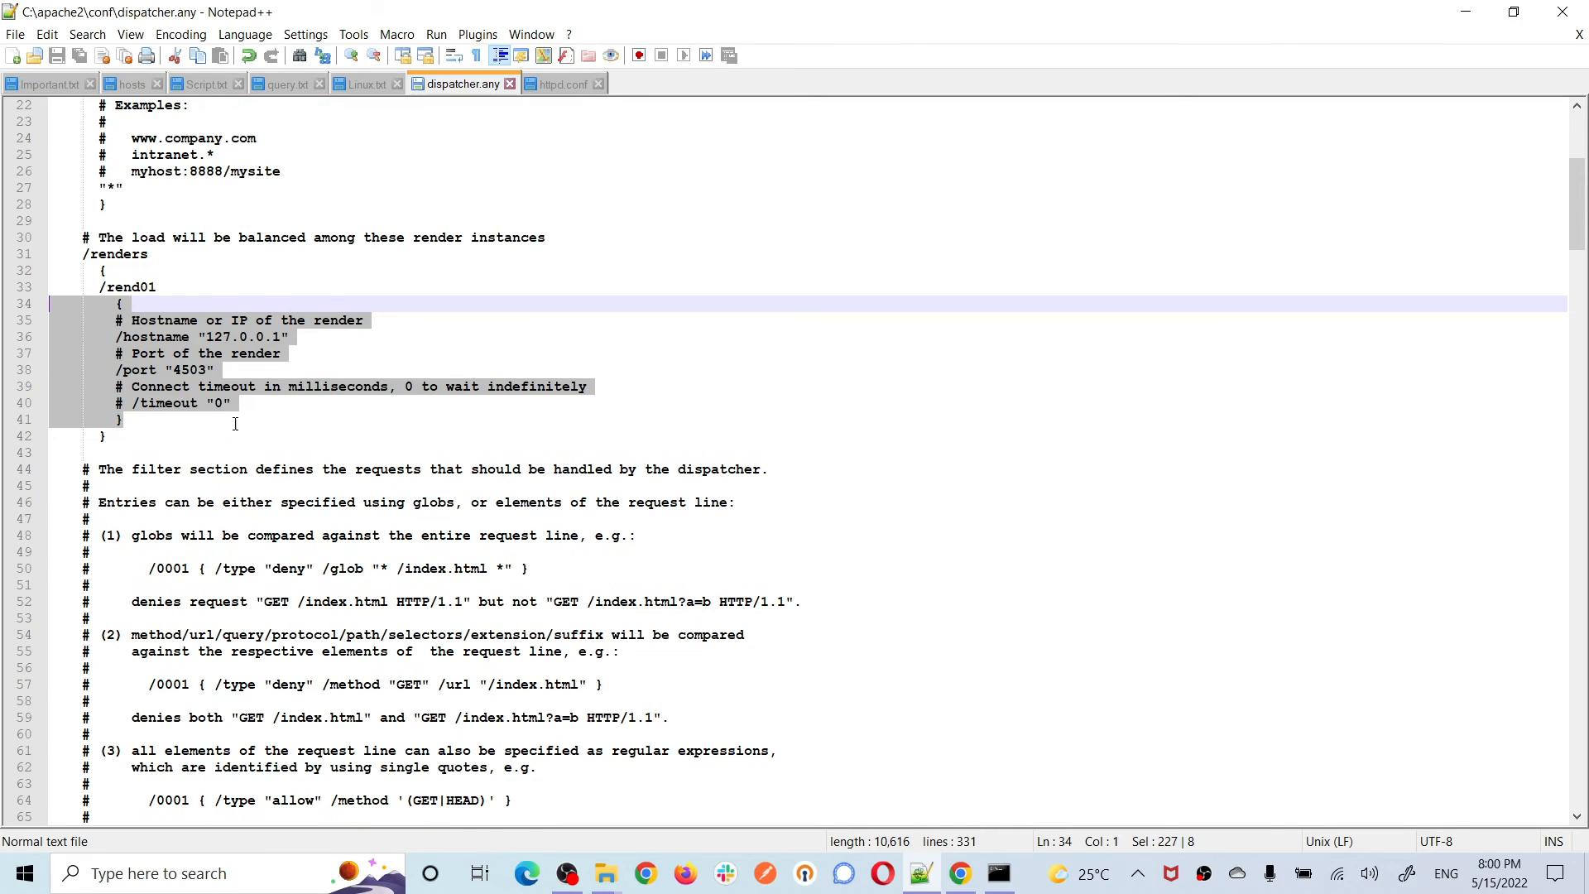
pyautogui.click(123, 269)
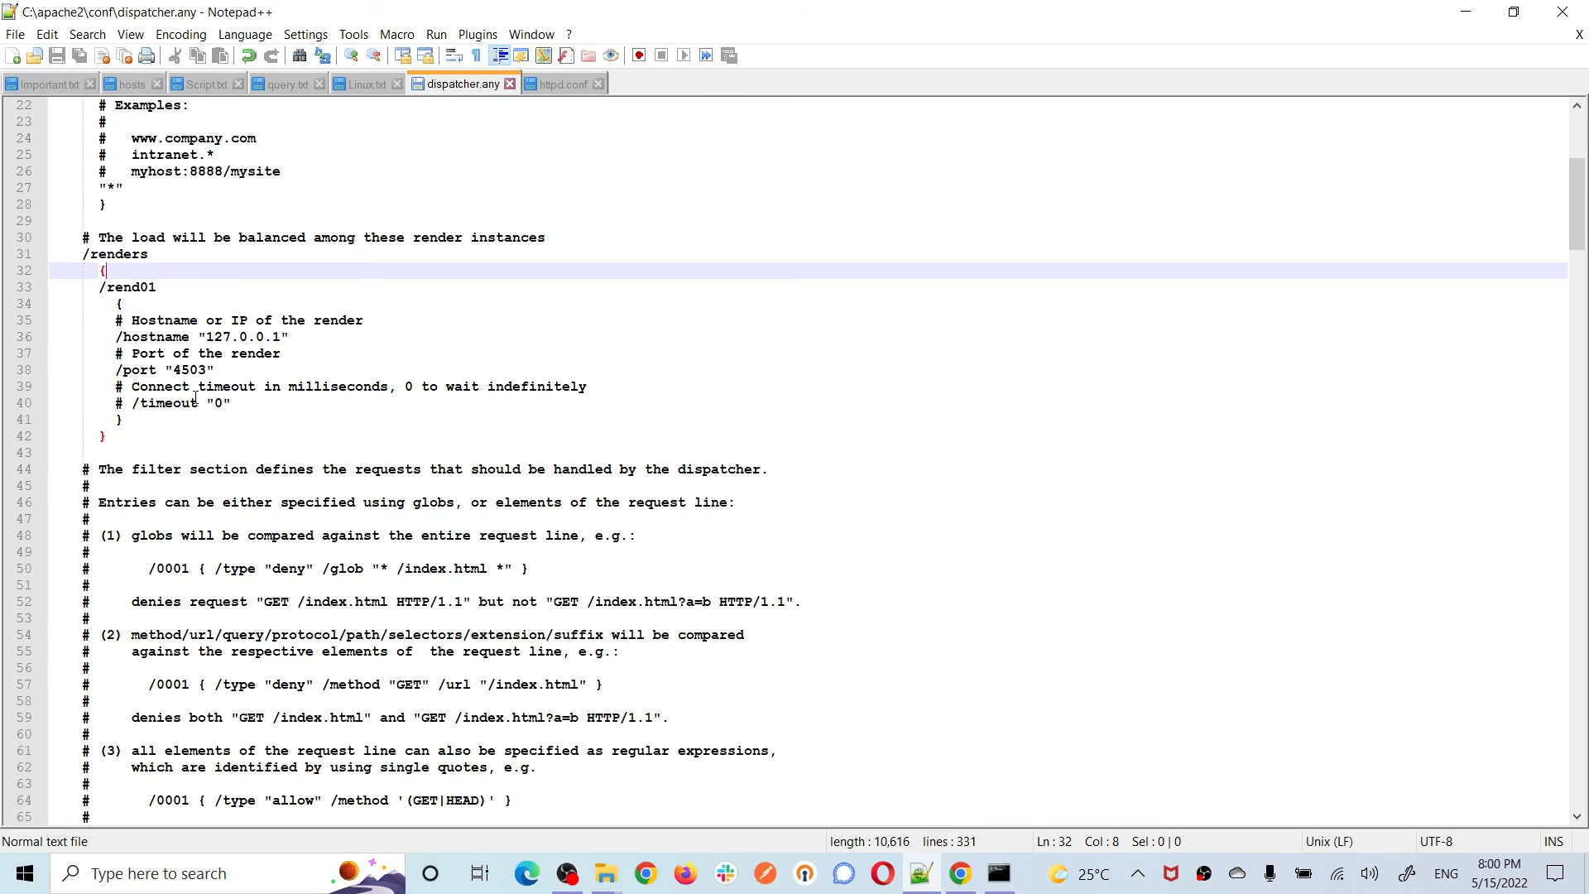
# Step: Review the filter syntax comments and examine the /filter section's /0001 rule that denies everything
pyautogui.scroll(-3, 195, 398)
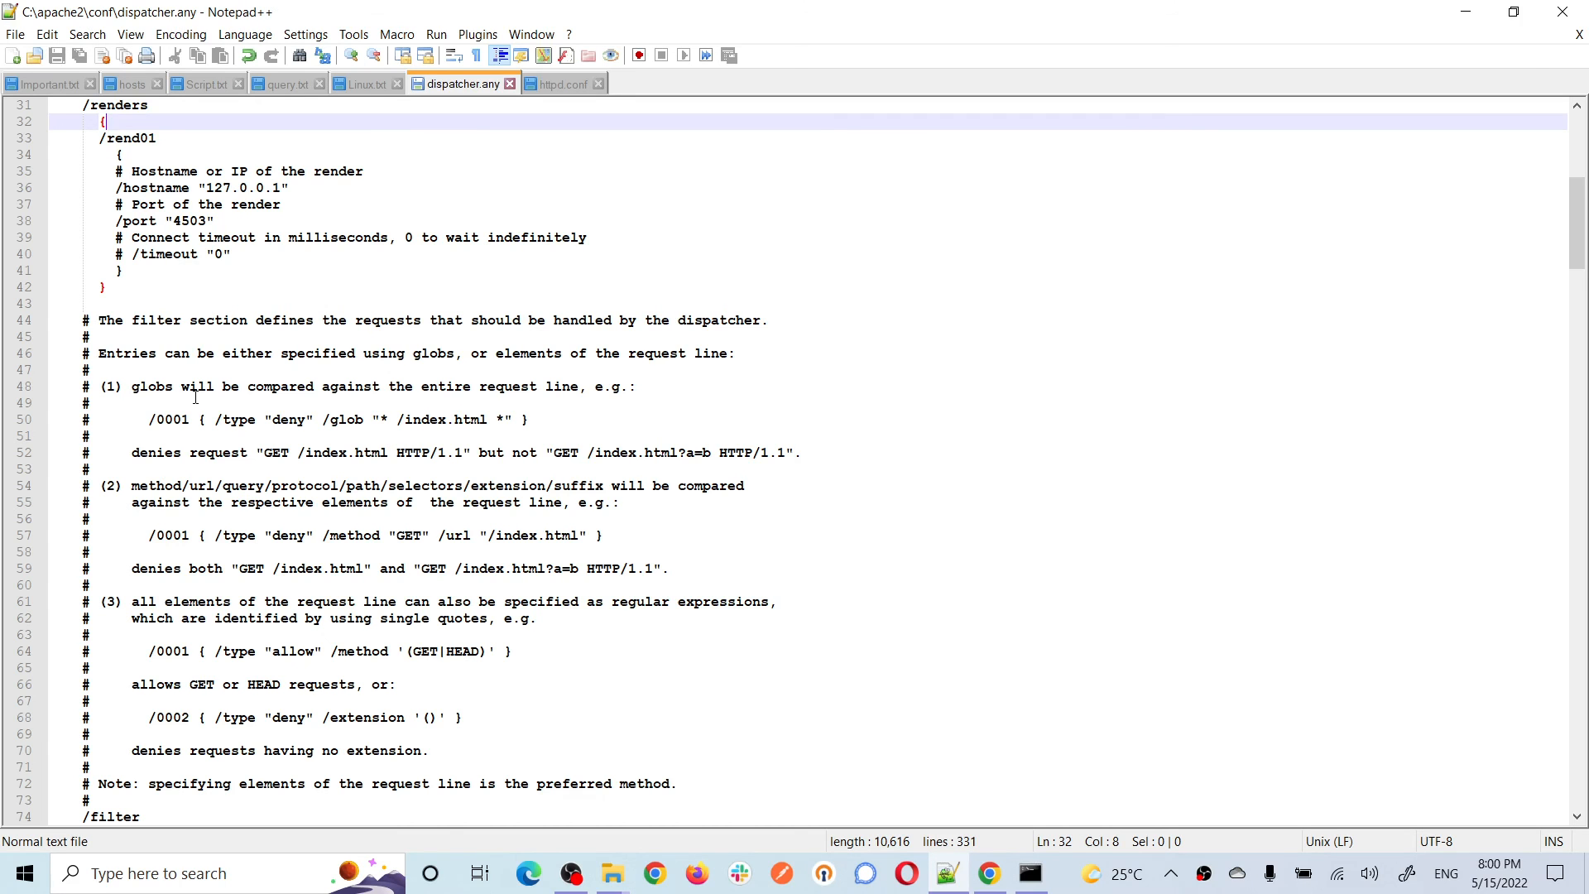
pyautogui.scroll(-8, 195, 397)
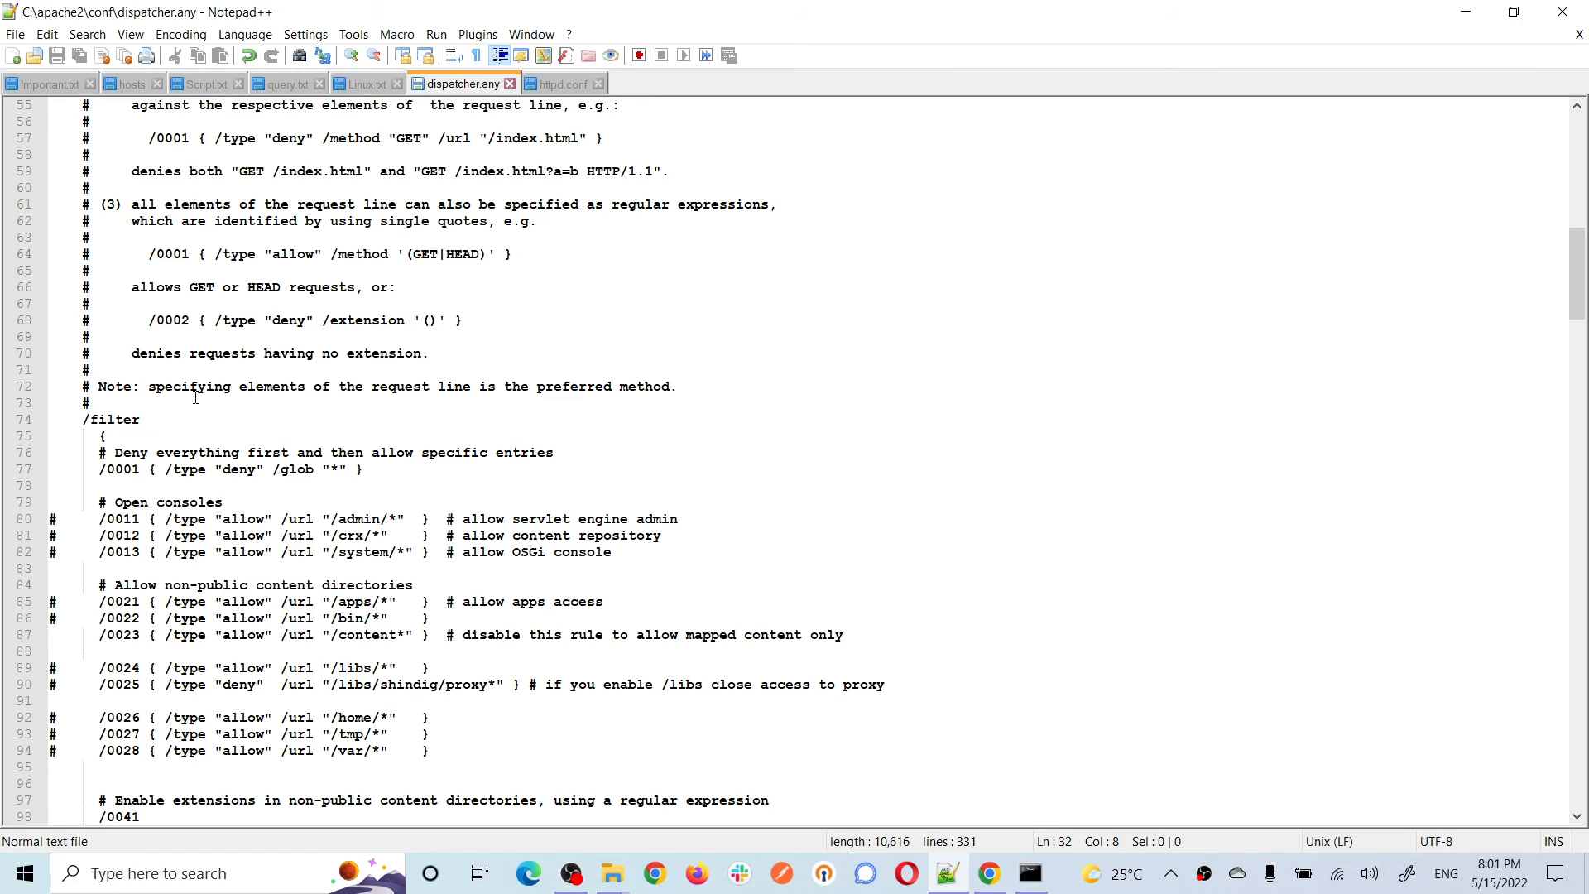
pyautogui.scroll(-1, 195, 398)
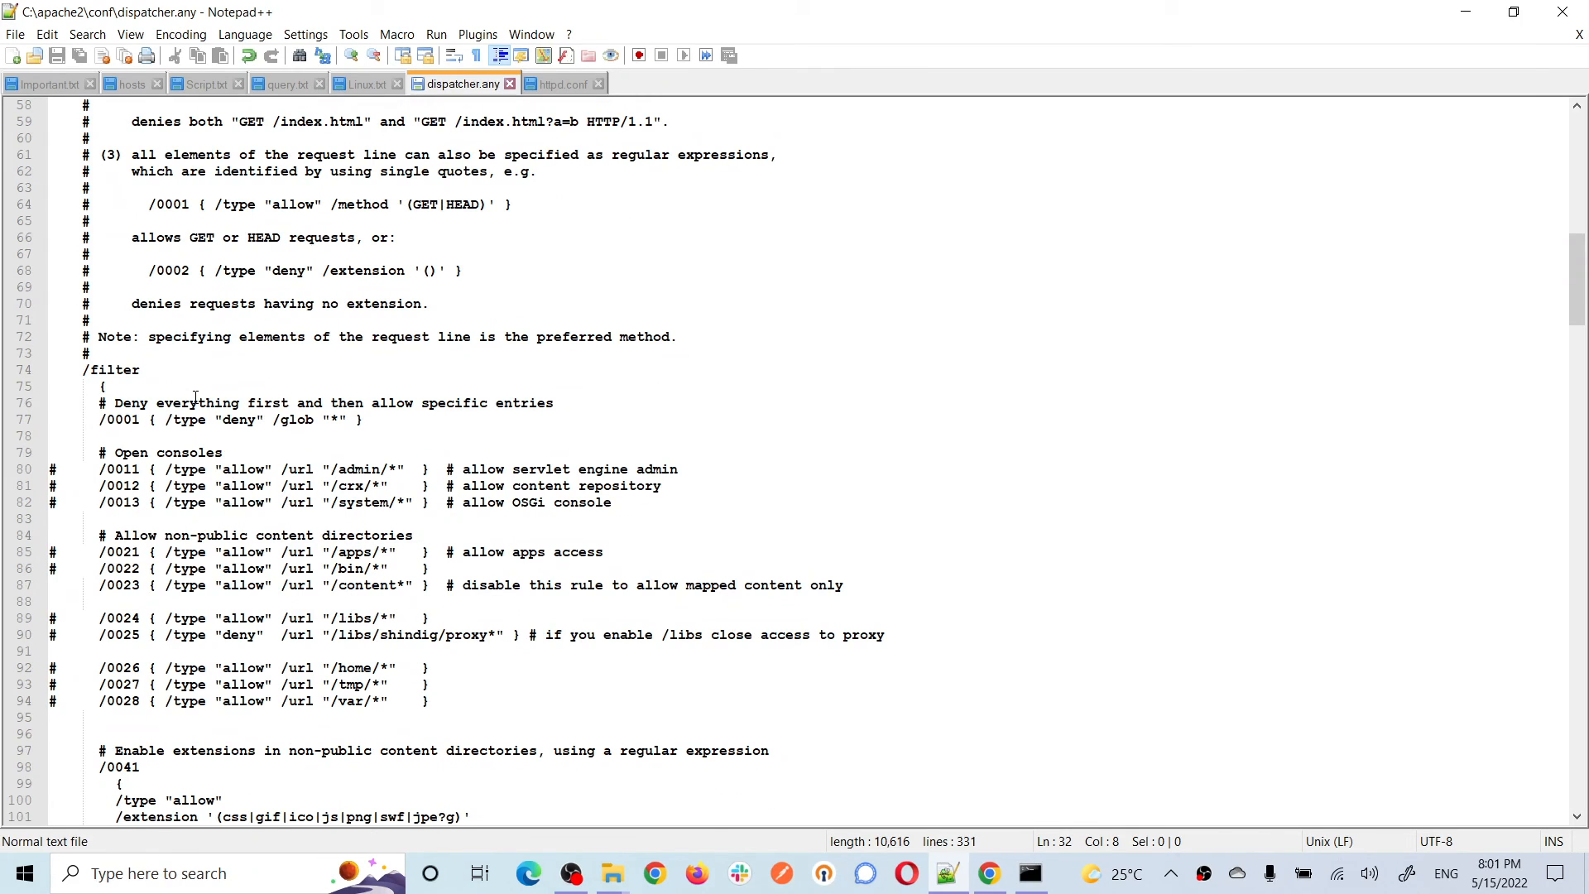
pyautogui.click(106, 388)
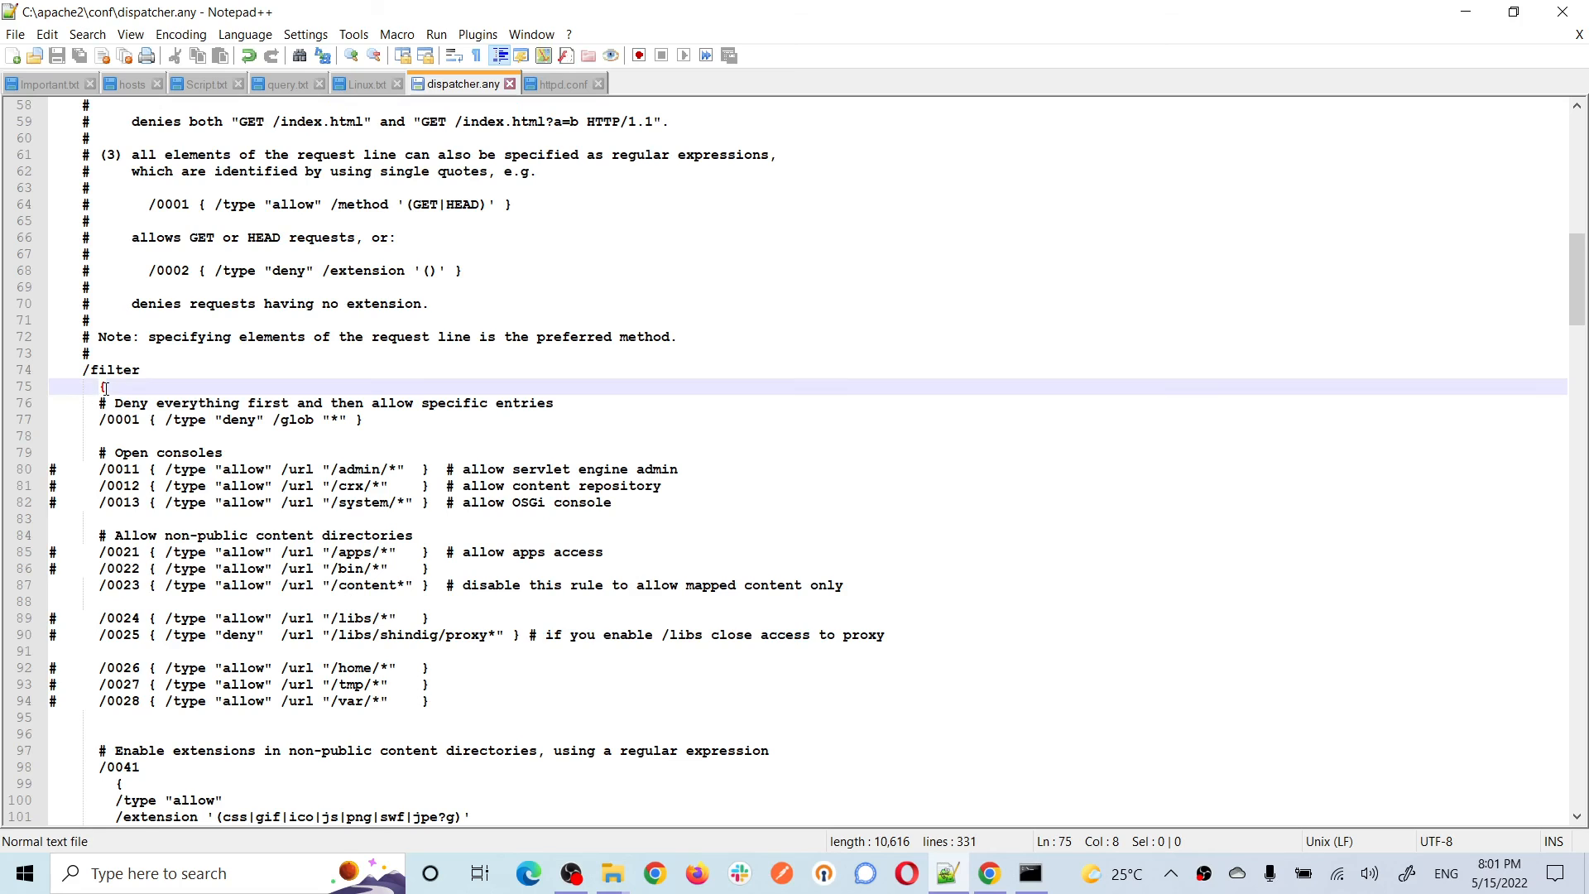
pyautogui.scroll(-2, 106, 389)
pyautogui.moveTo(413, 322); pyautogui.dragTo(92, 327)
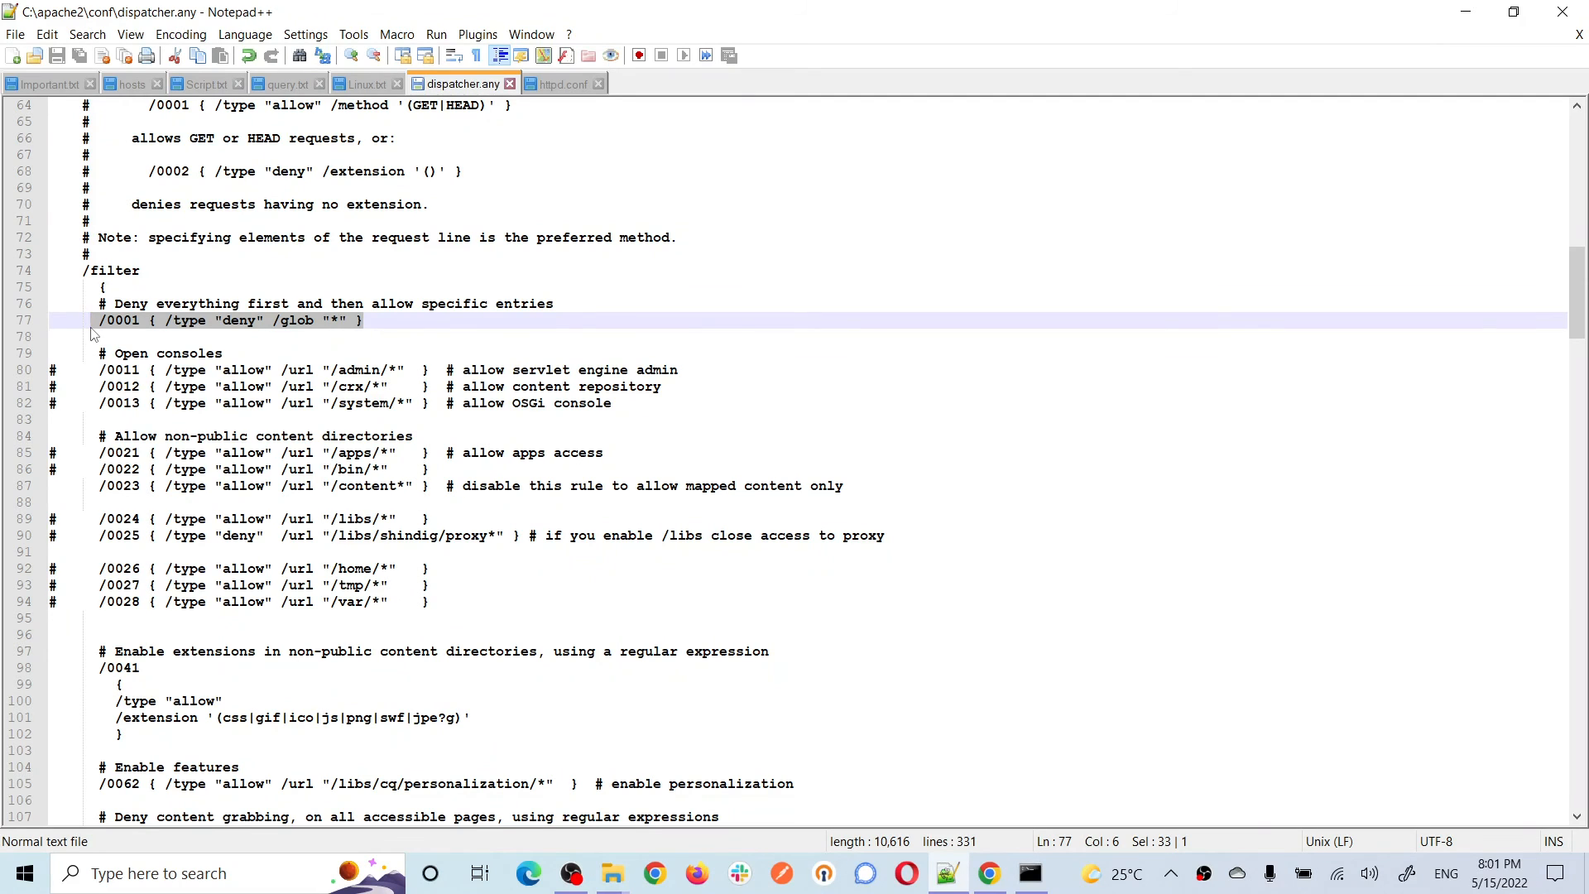
pyautogui.click(132, 270)
# Step: Look through the remaining allow and deny rules of the /filter section, from /0011 to /0087
pyautogui.scroll(-3, 333, 414)
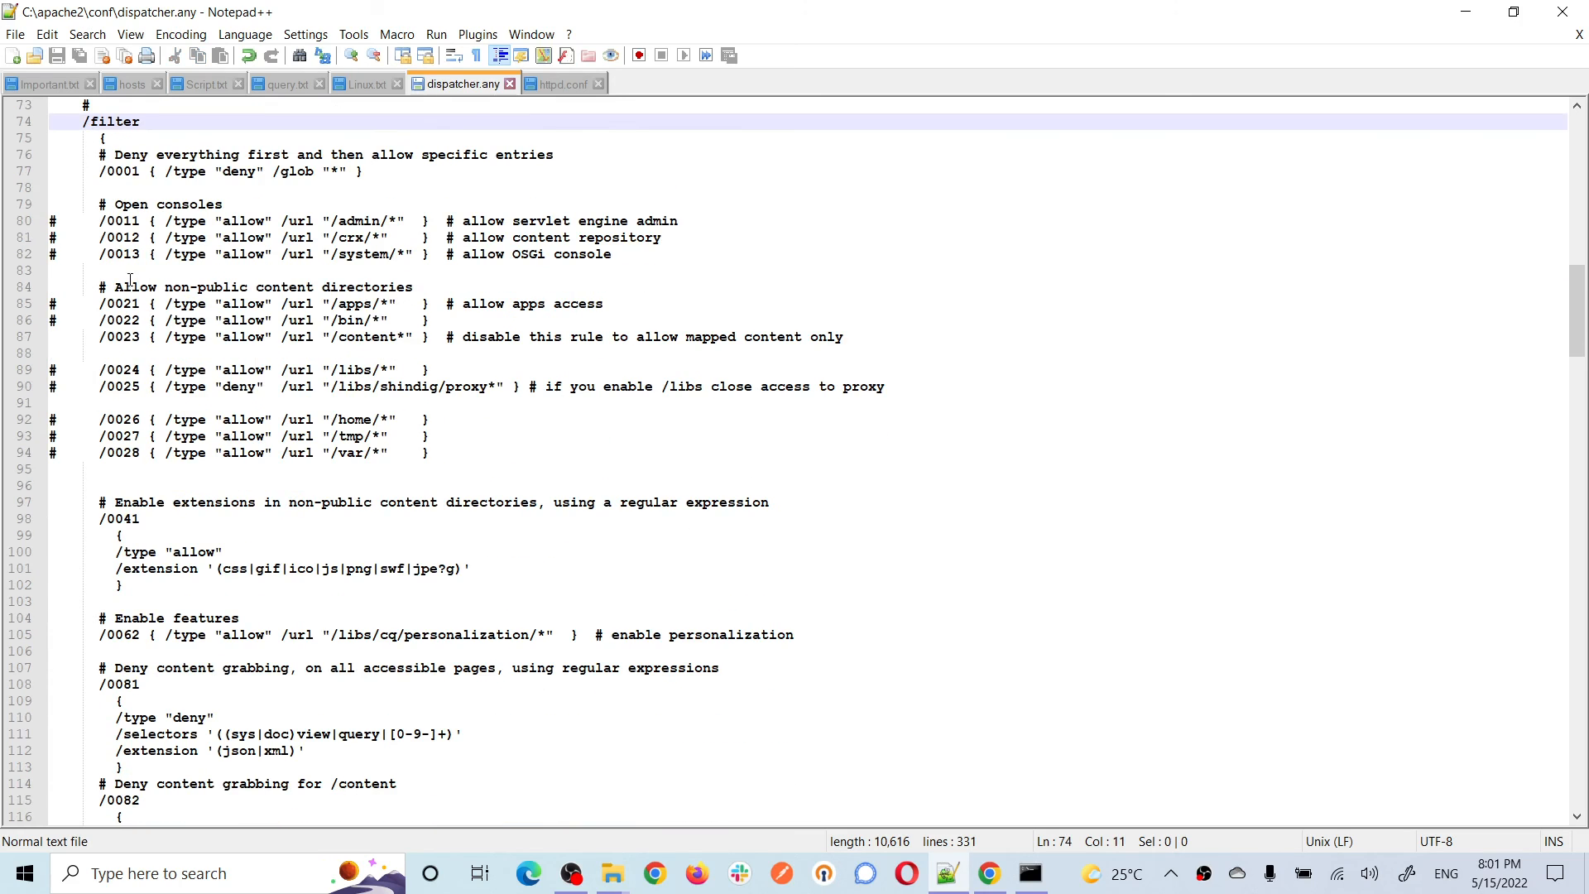
pyautogui.press('Down')
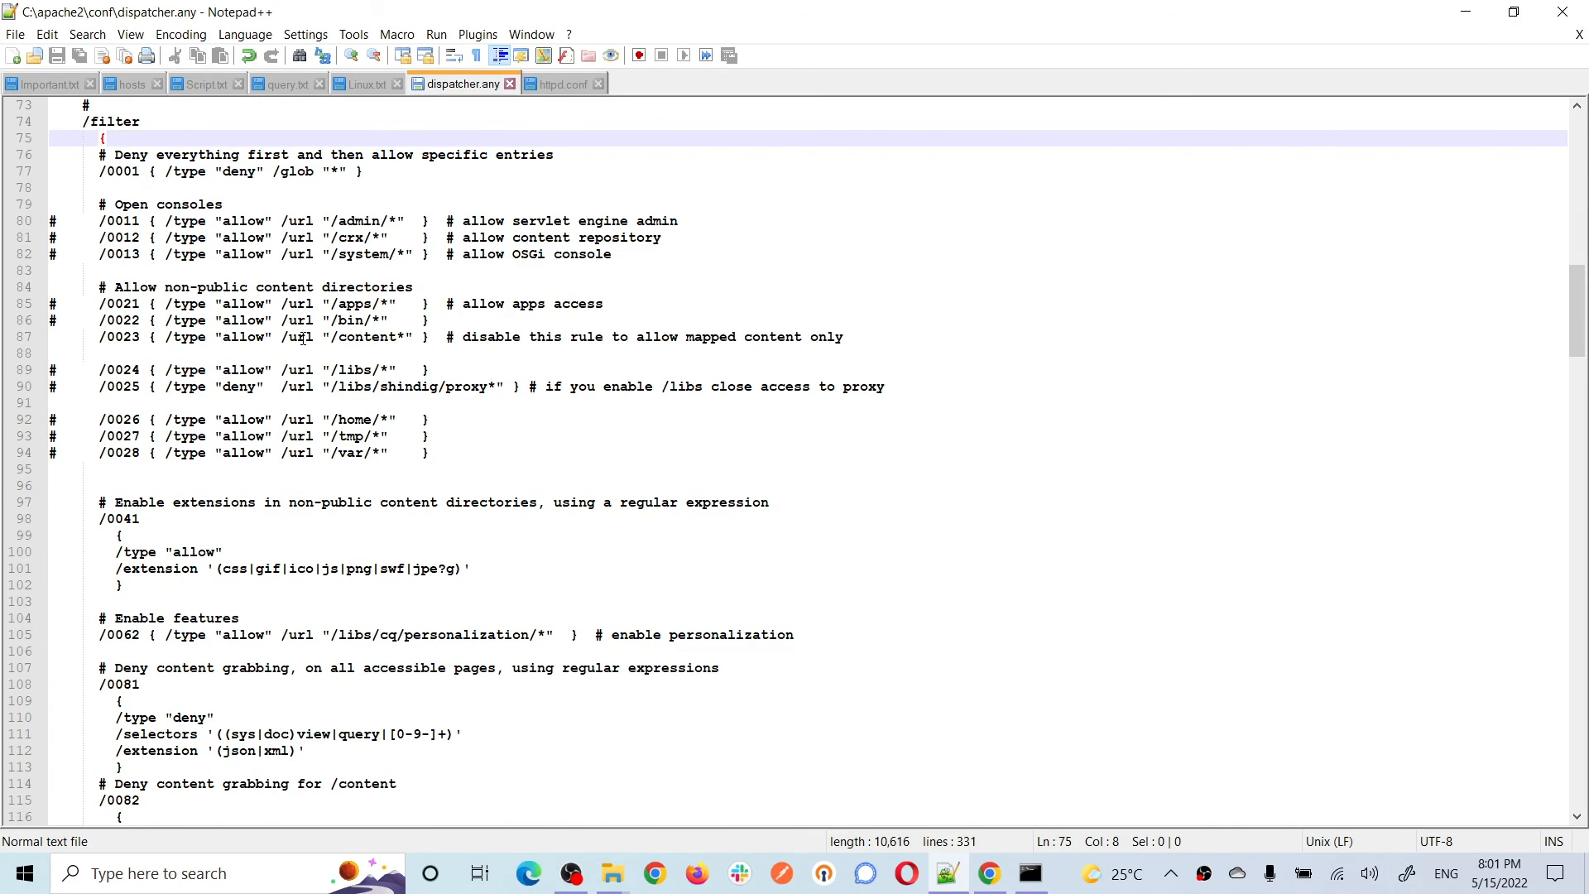
pyautogui.scroll(-7, 303, 338)
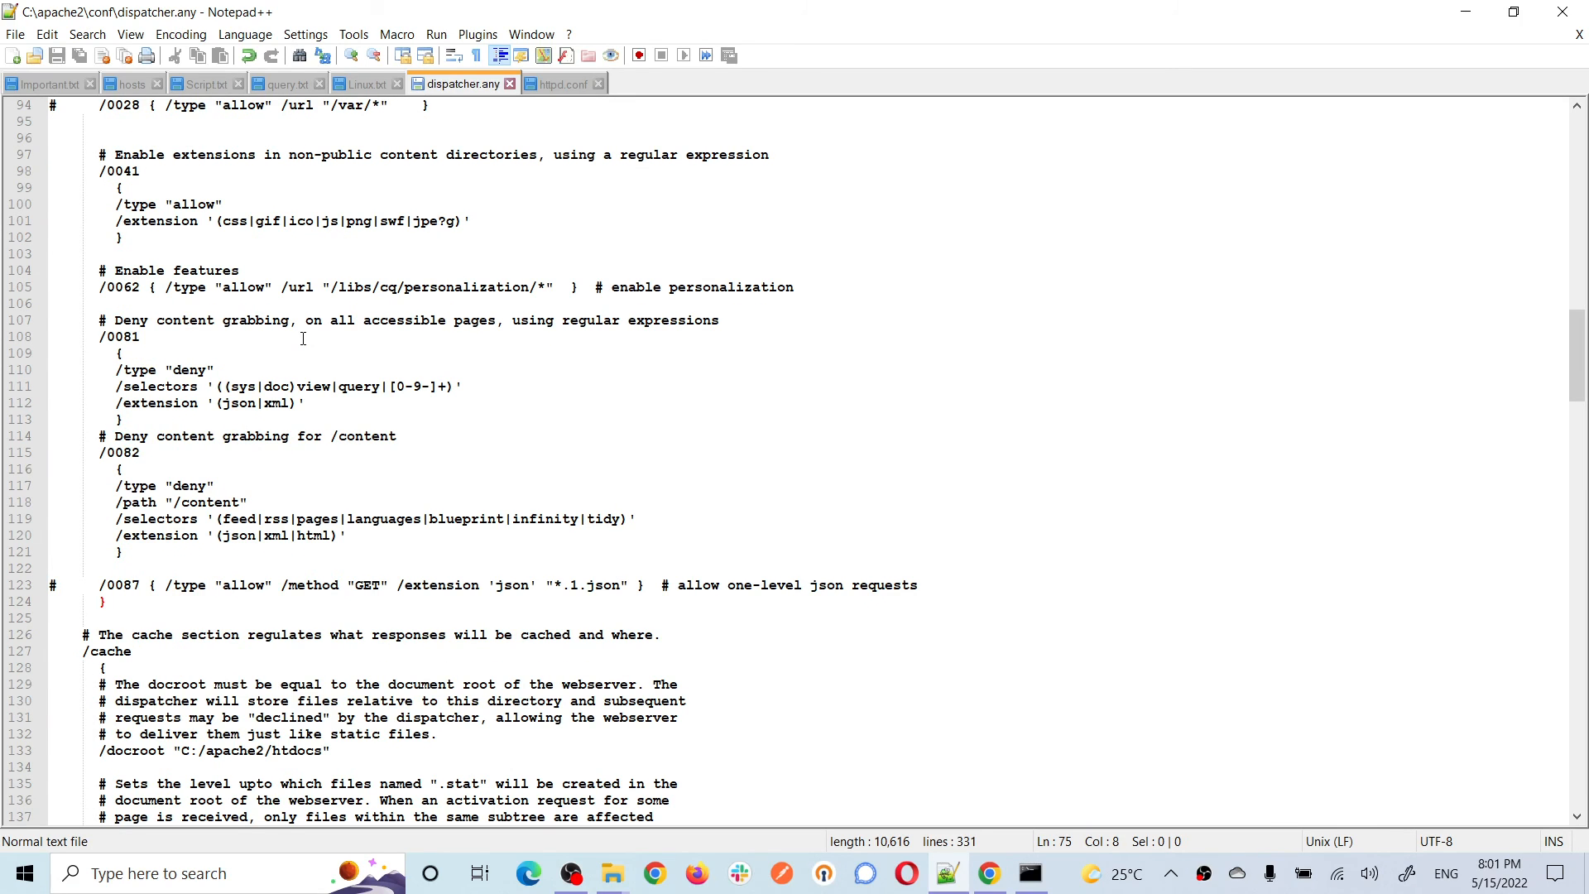
pyautogui.scroll(-2, 303, 339)
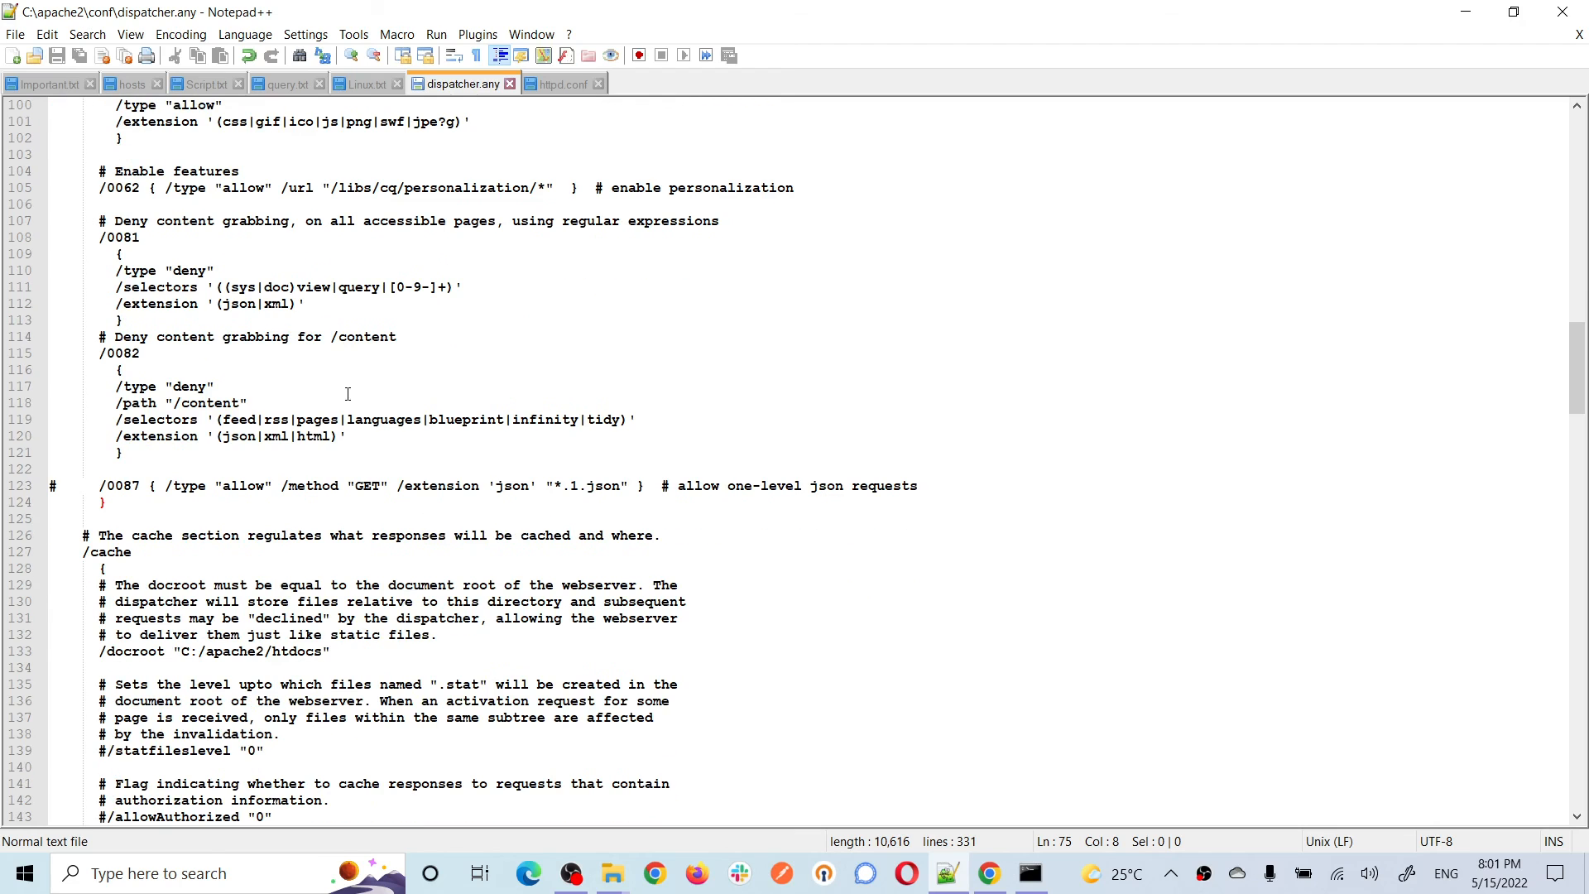
# Step: Examine the /cache section and check the htdocs path given for its /docroot setting
pyautogui.doubleClick(110, 552)
pyautogui.click(106, 568)
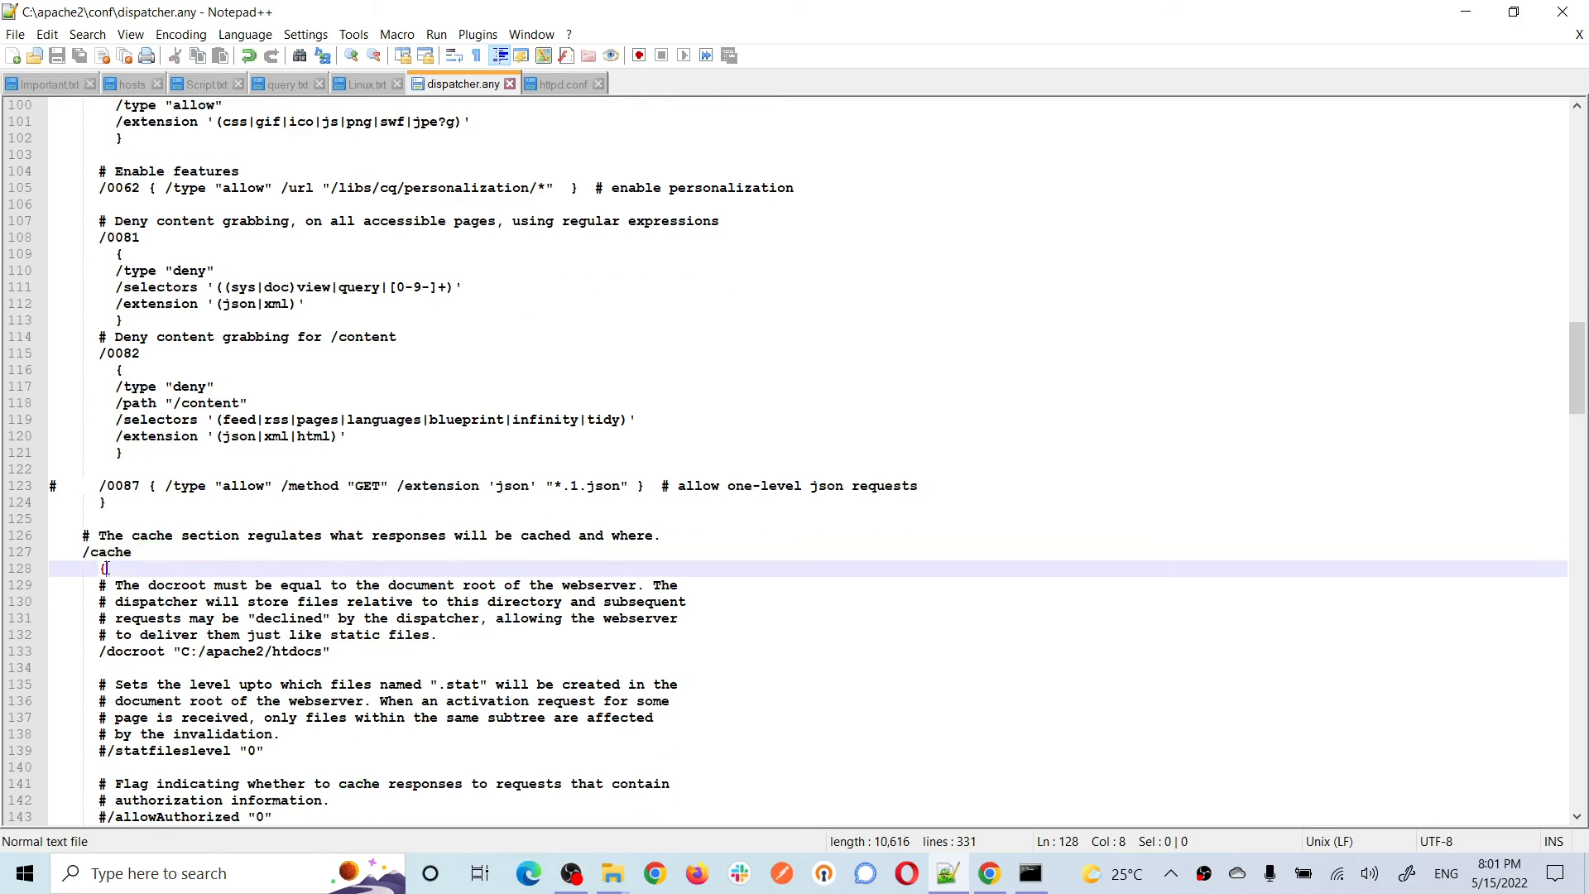
pyautogui.scroll(-6, 106, 569)
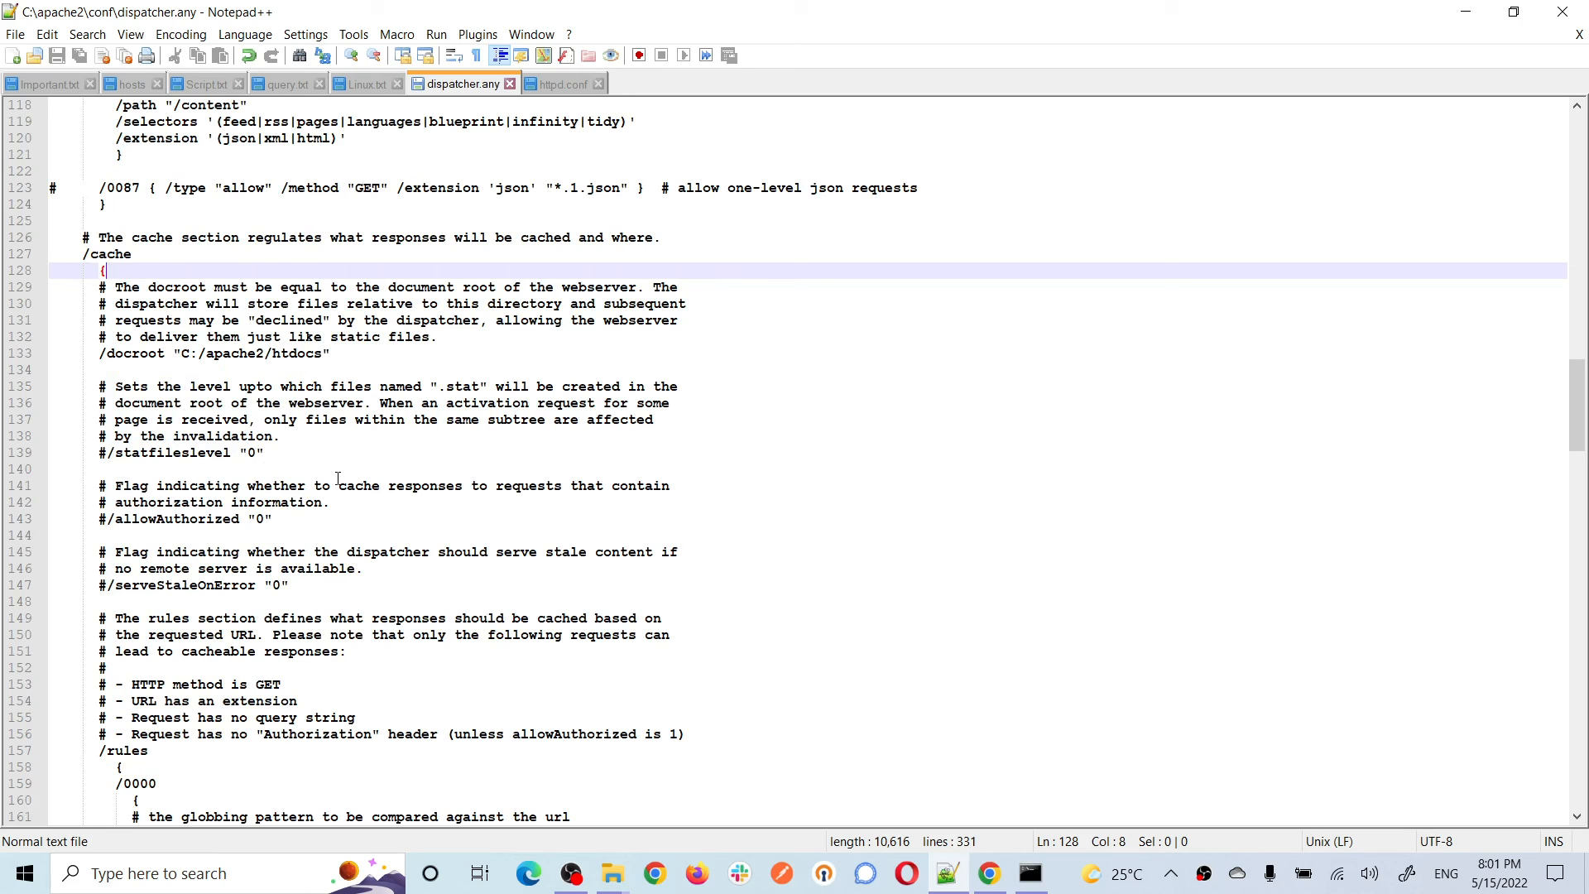
pyautogui.scroll(-2, 337, 478)
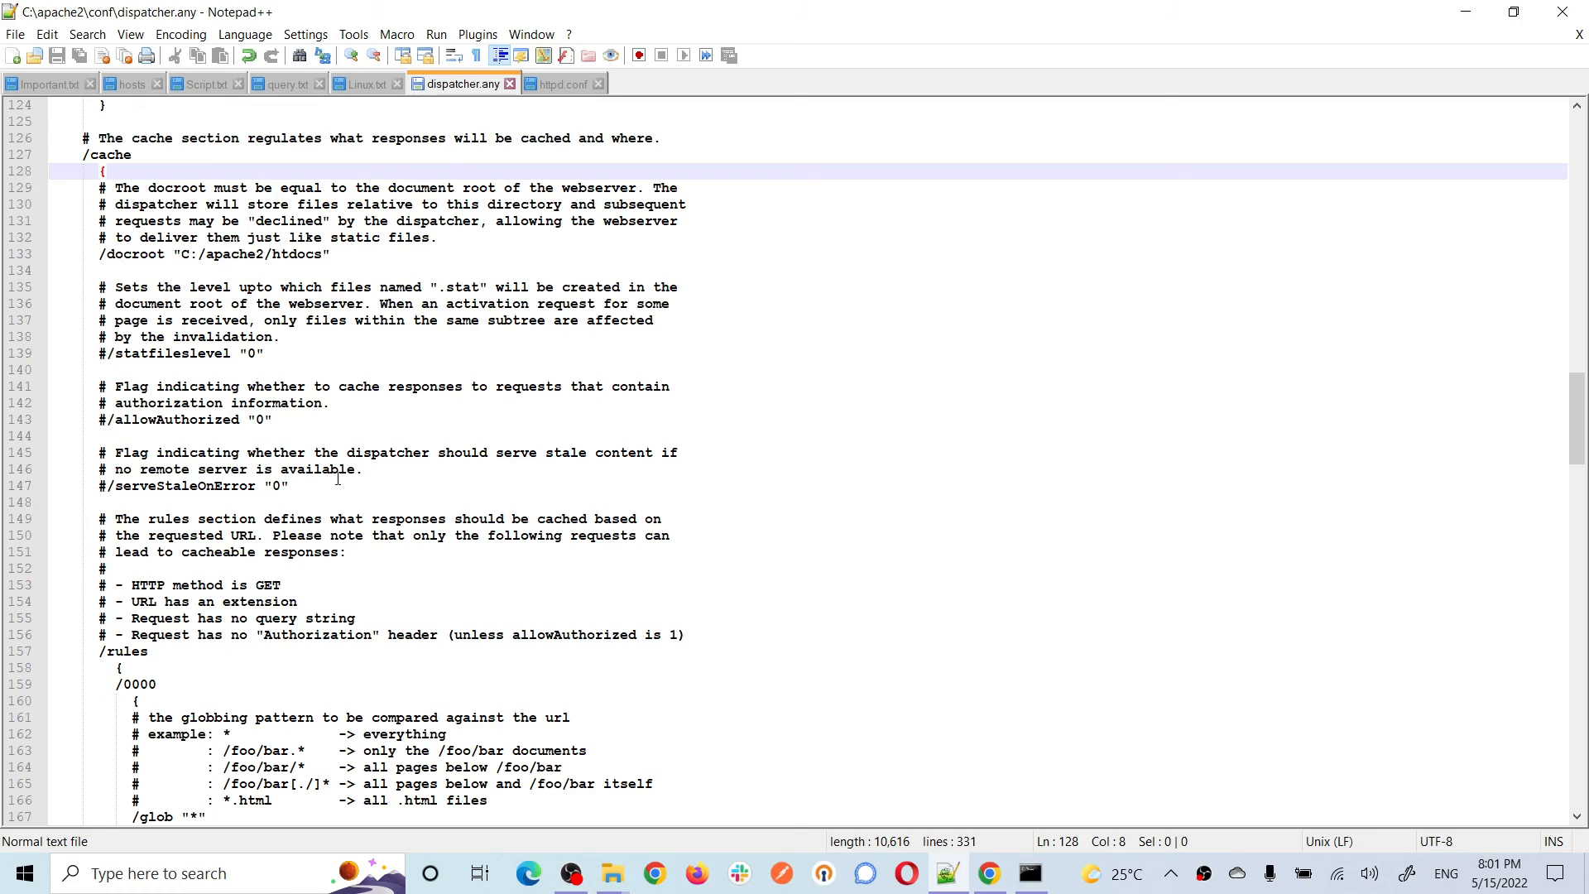
pyautogui.scroll(1, 249, 455)
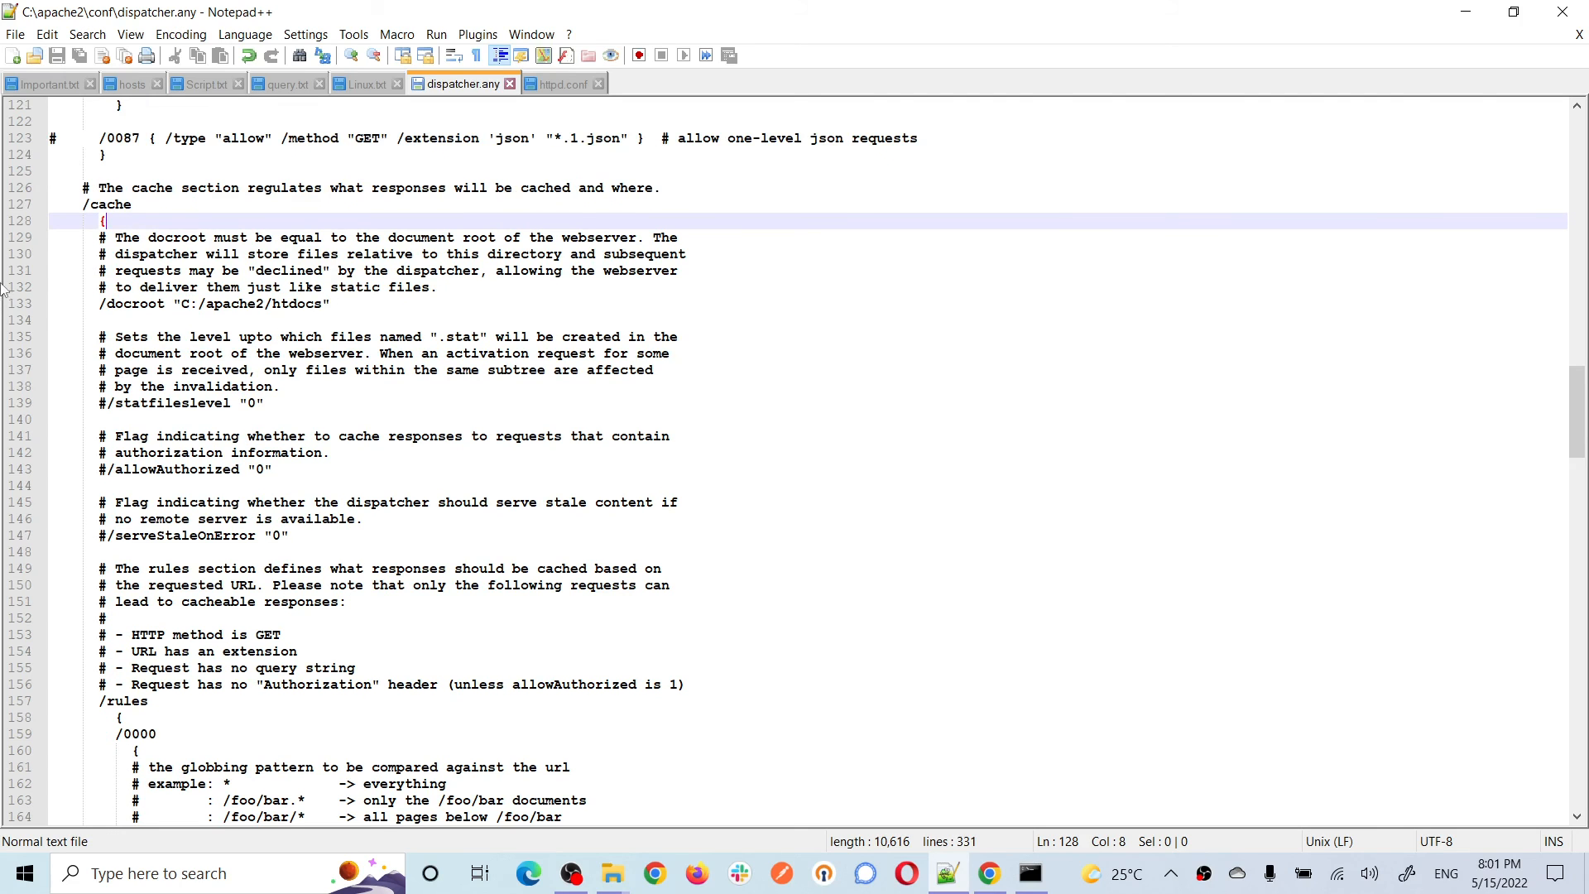
pyautogui.click(182, 304)
pyautogui.moveTo(182, 305); pyautogui.dragTo(349, 305)
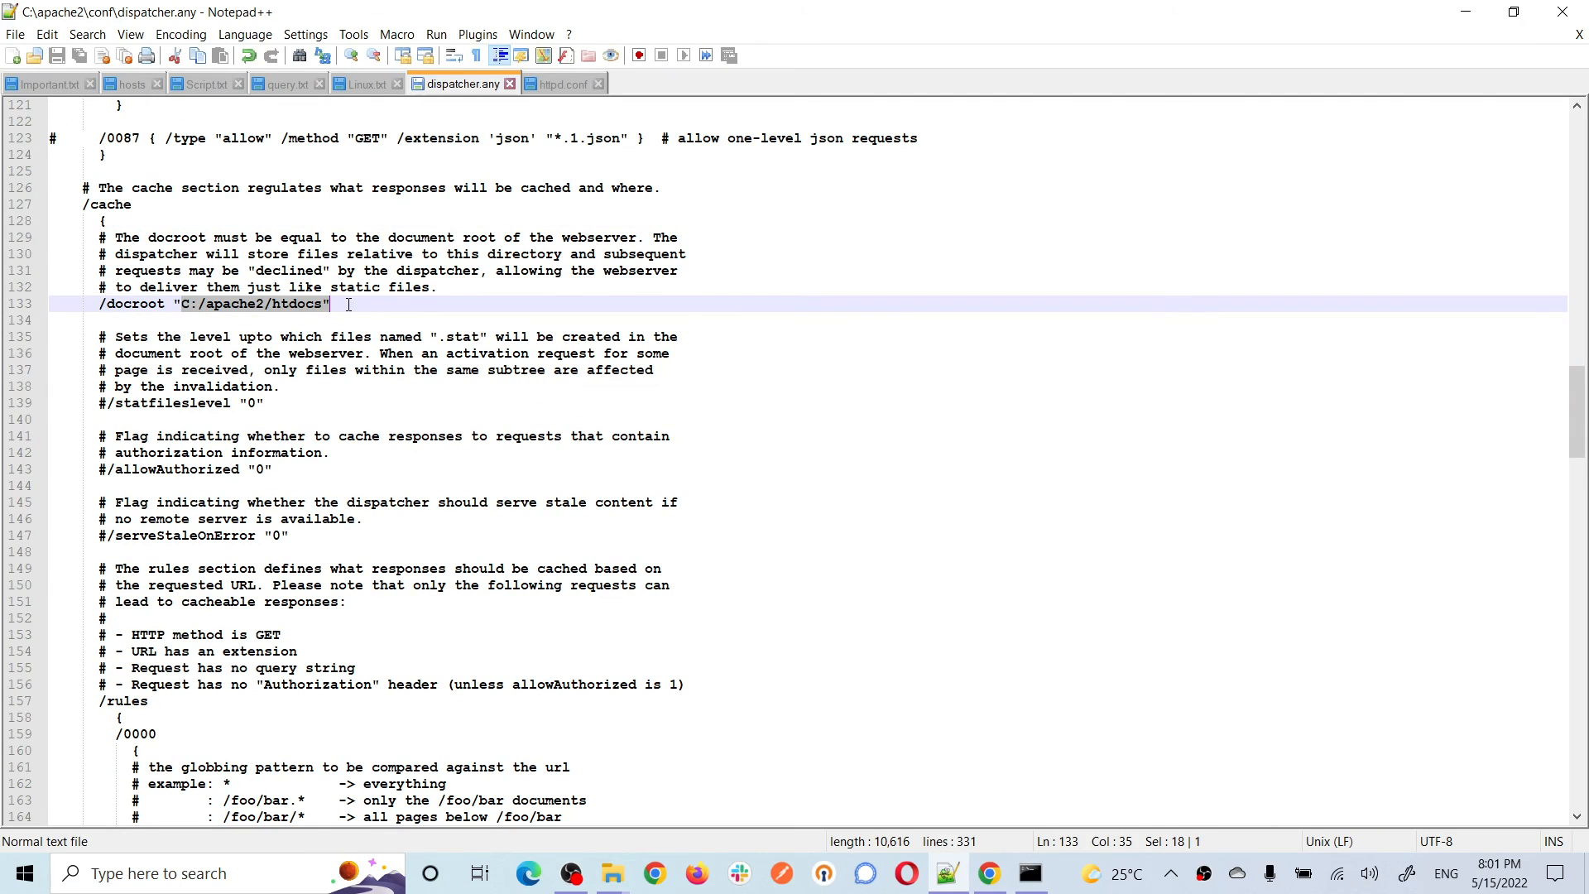
pyautogui.click(127, 304)
# Step: Examine the cache /rules section and the /invalidate section with its glob and type entries /0000 to /0003
pyautogui.scroll(-12, 373, 410)
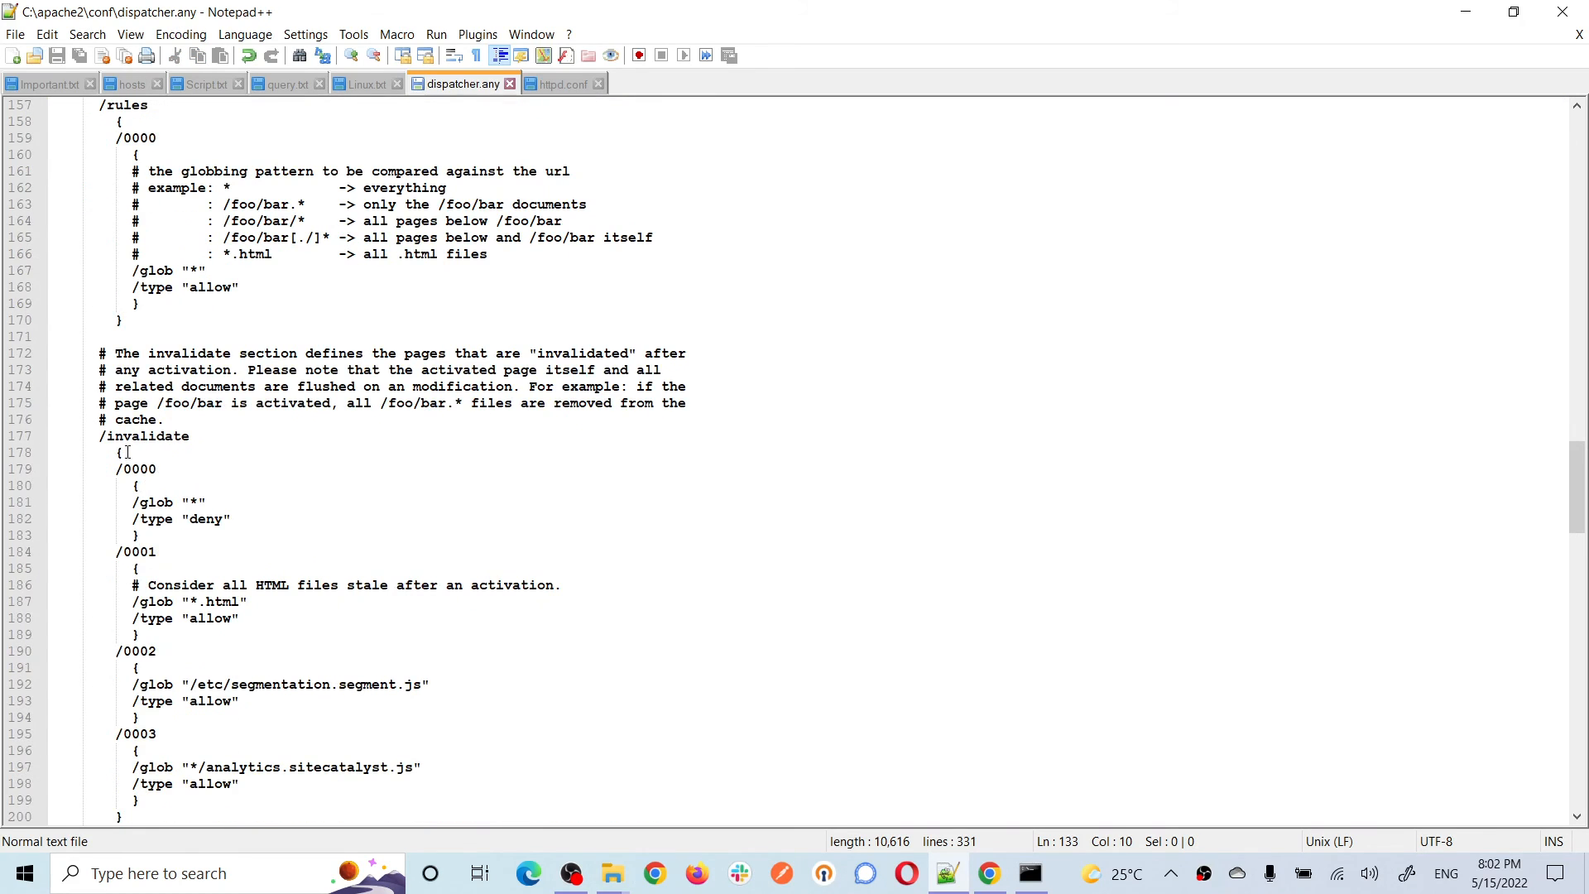
pyautogui.click(127, 453)
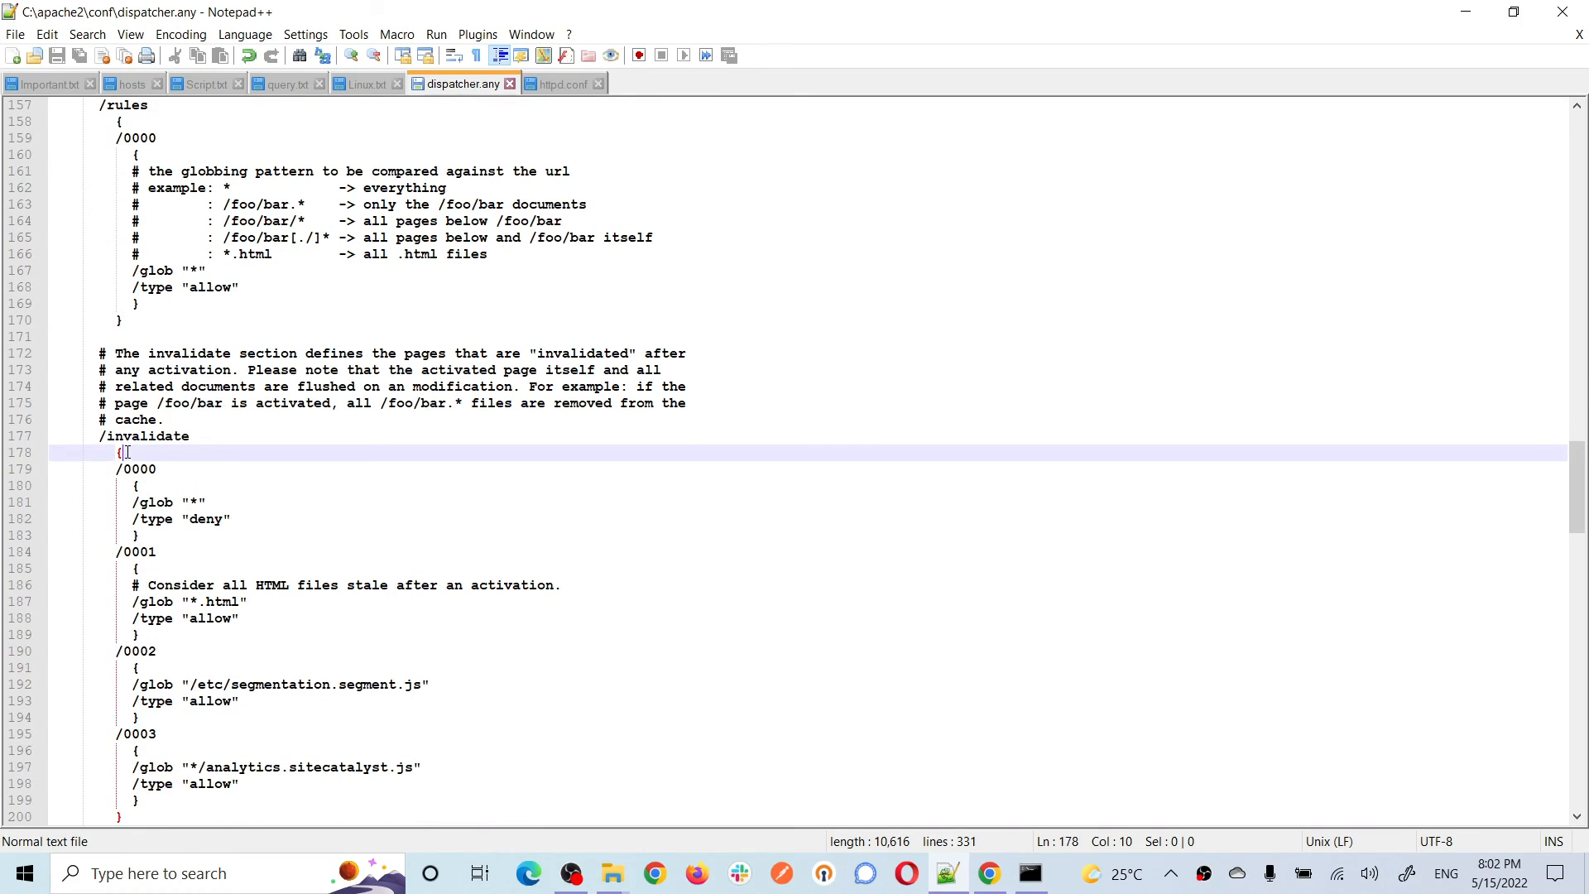
pyautogui.doubleClick(160, 435)
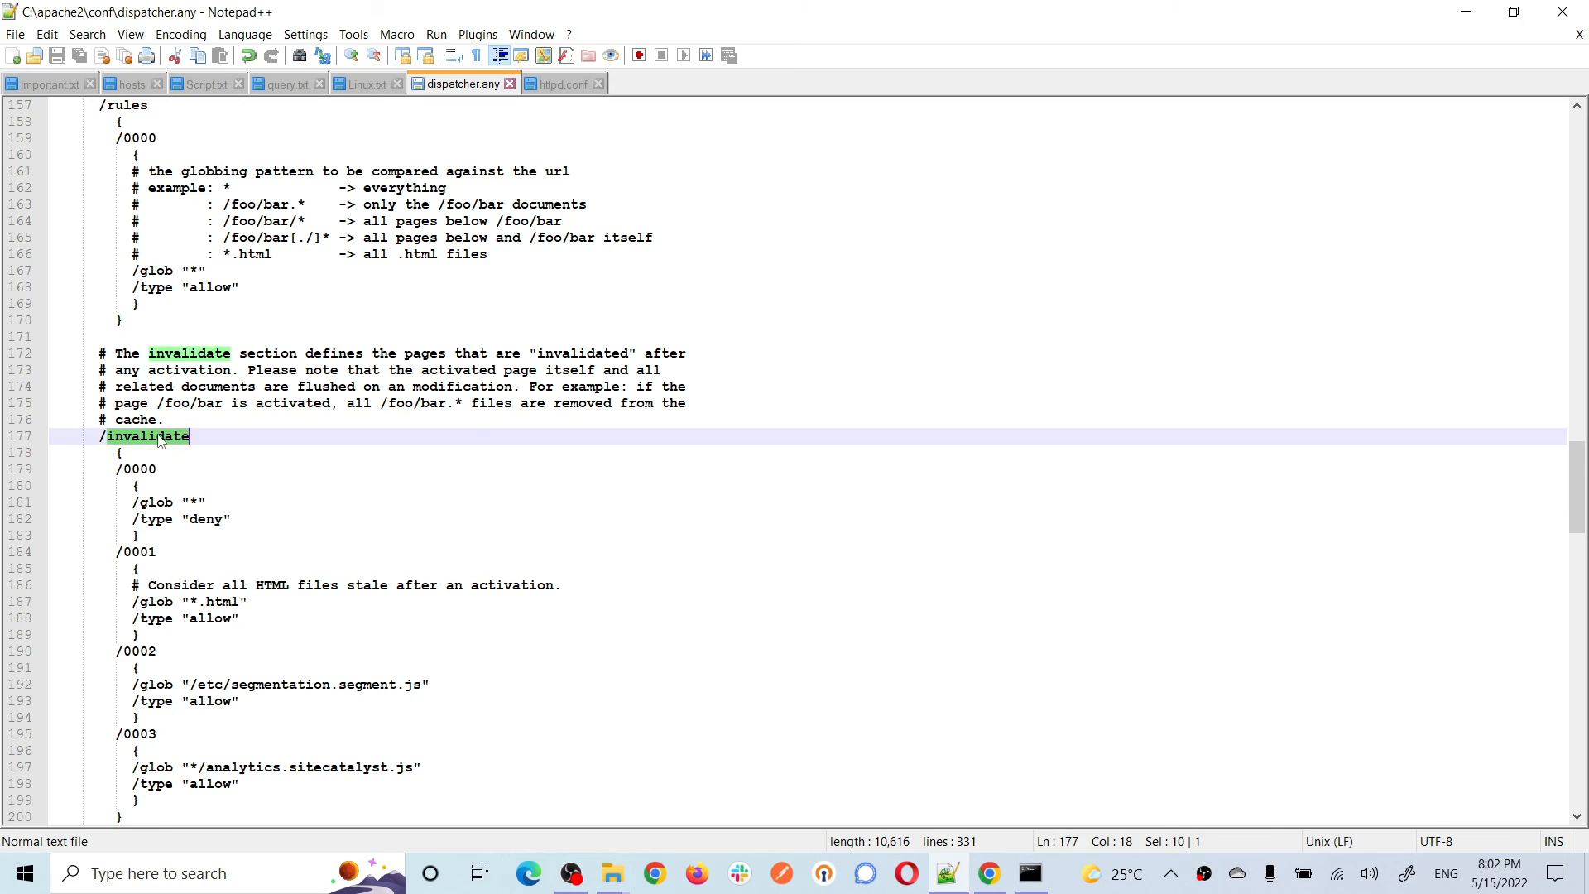
pyautogui.scroll(-3, 160, 439)
pyautogui.click(140, 287)
pyautogui.scroll(-4, 385, 456)
pyautogui.scroll(-2, 385, 455)
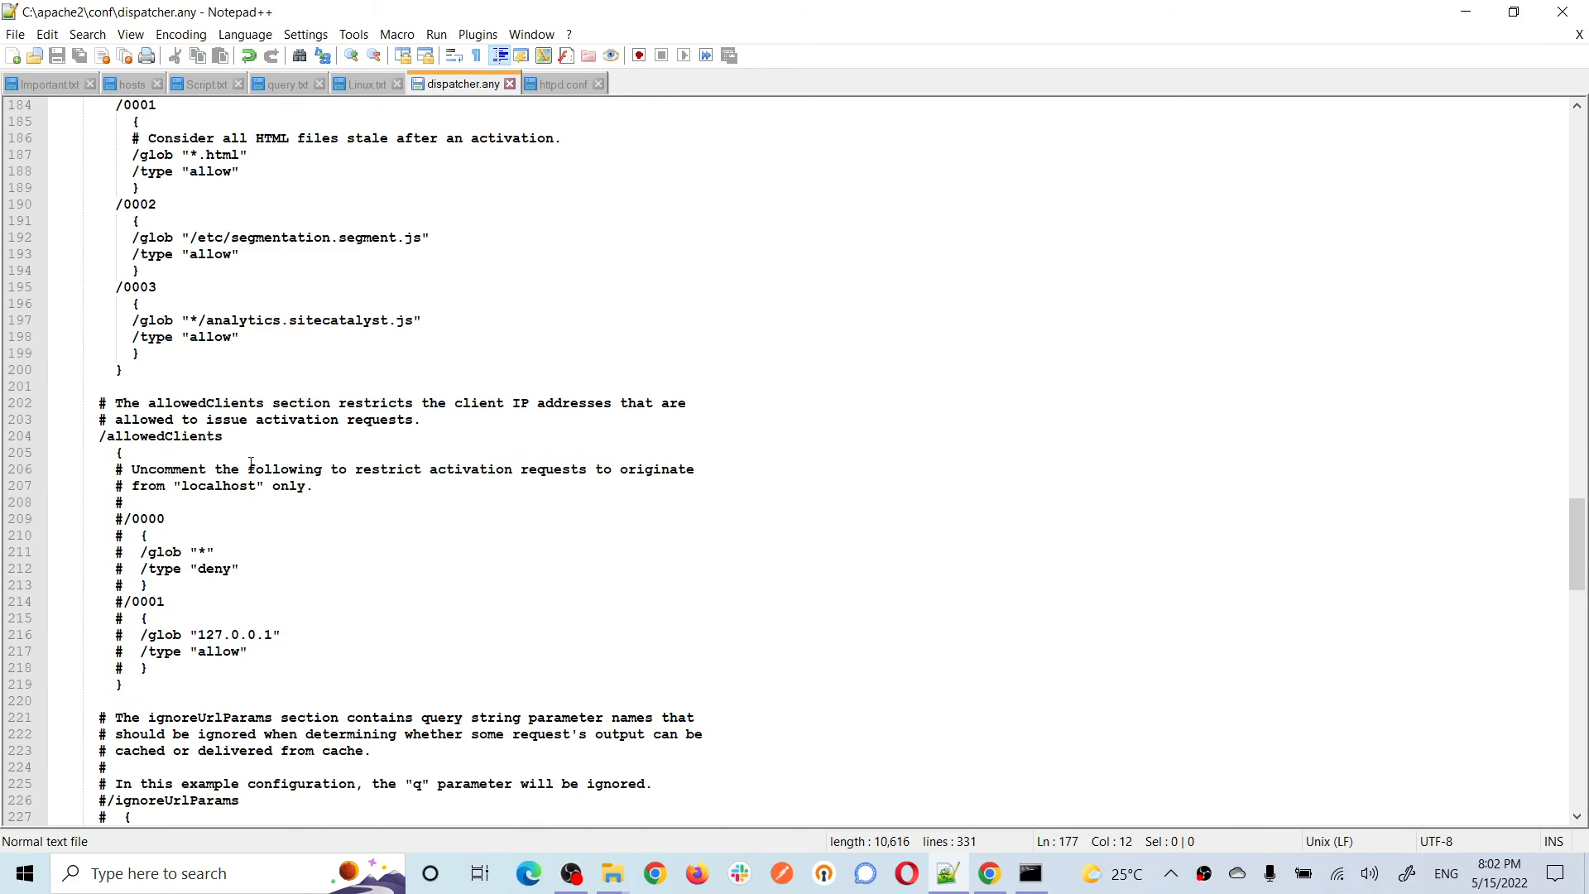
# Step: Review the /allowedClients and /ignoreUrlParams sections and the remaining header, grace period, TTL and statistics settings
pyautogui.click(168, 439)
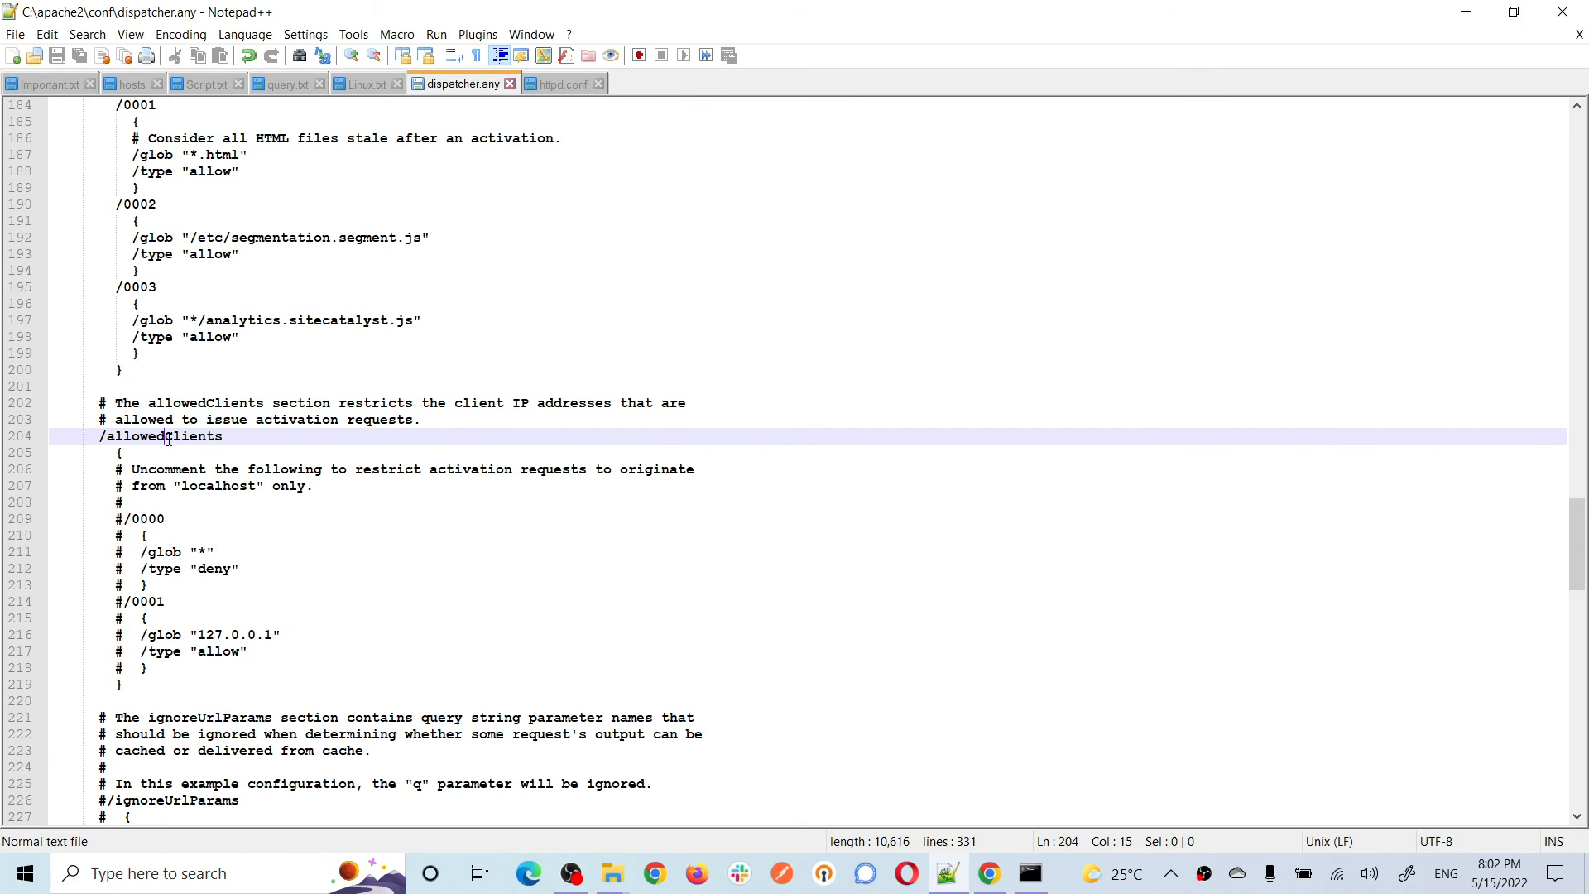
pyautogui.scroll(-7, 168, 439)
pyautogui.doubleClick(165, 453)
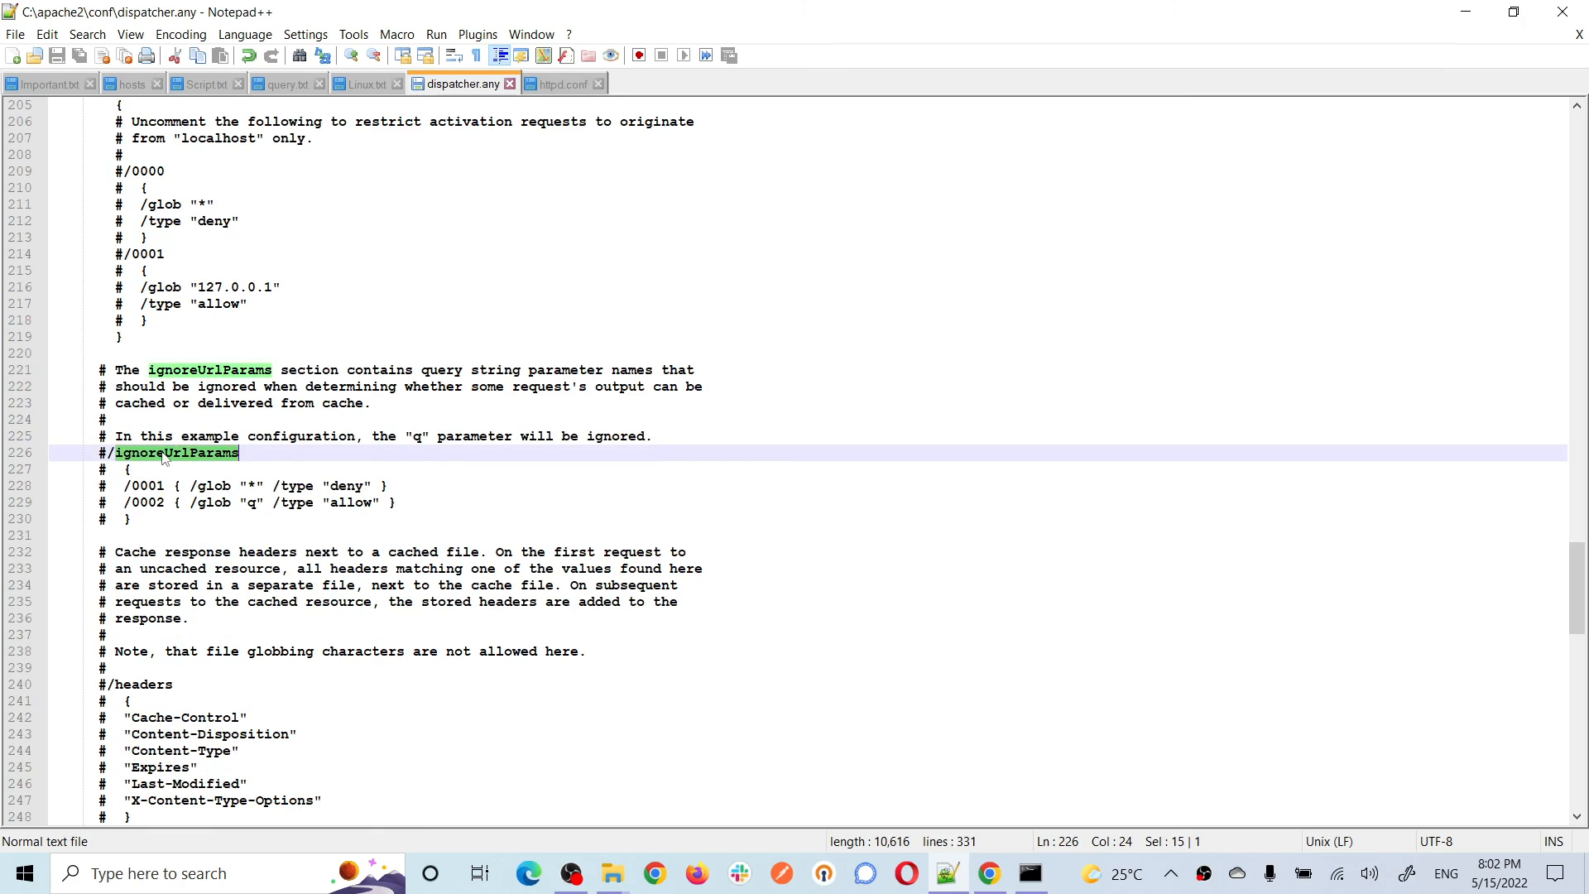
pyautogui.scroll(-4, 408, 594)
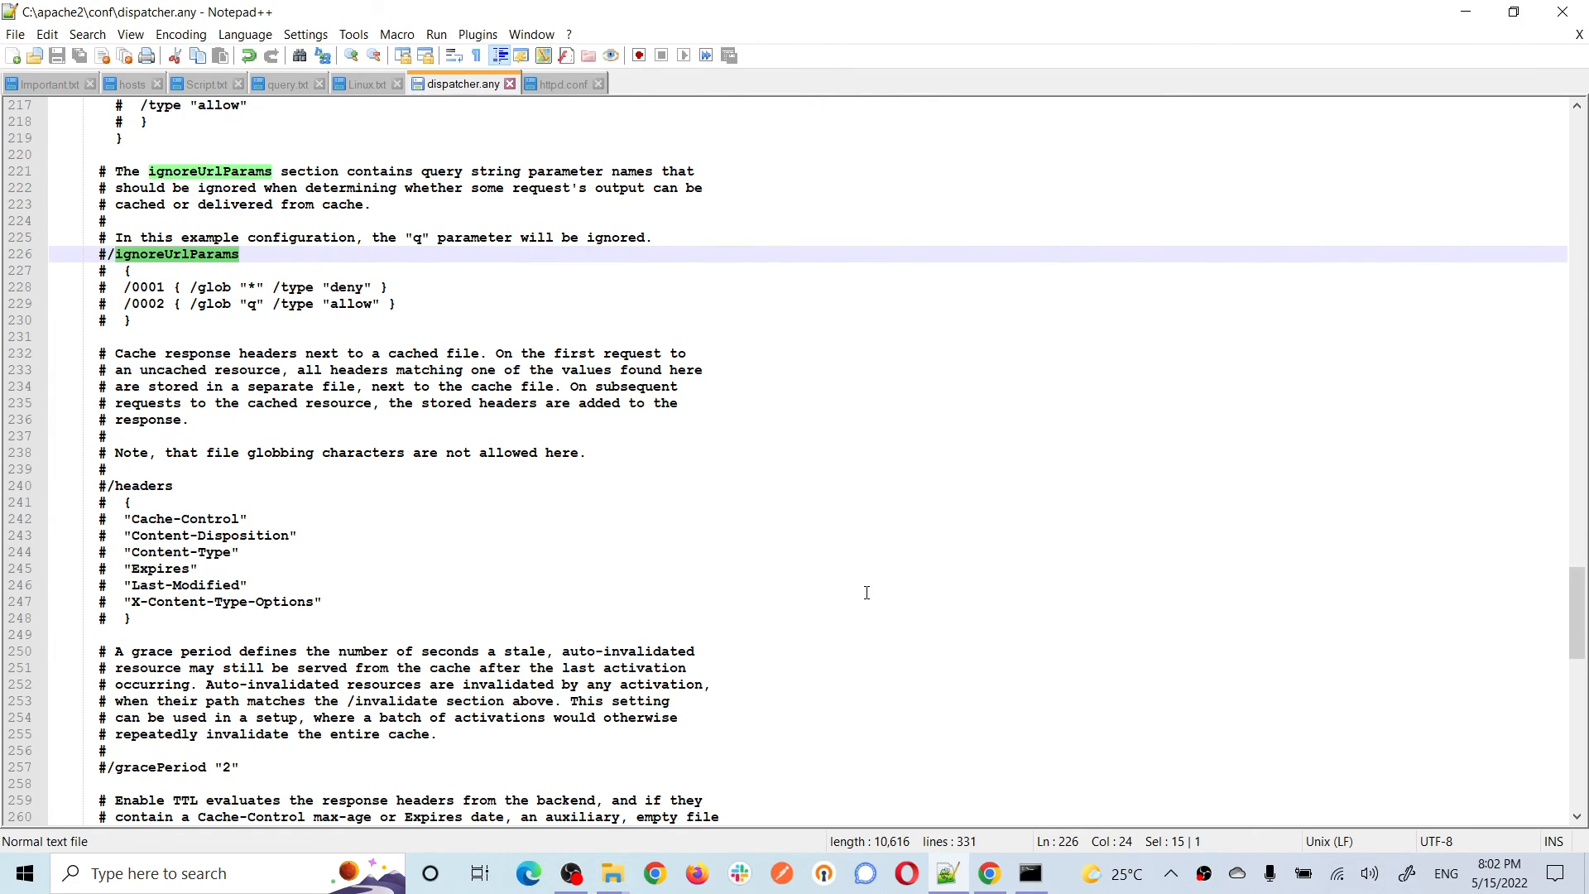
pyautogui.scroll(-9, 867, 593)
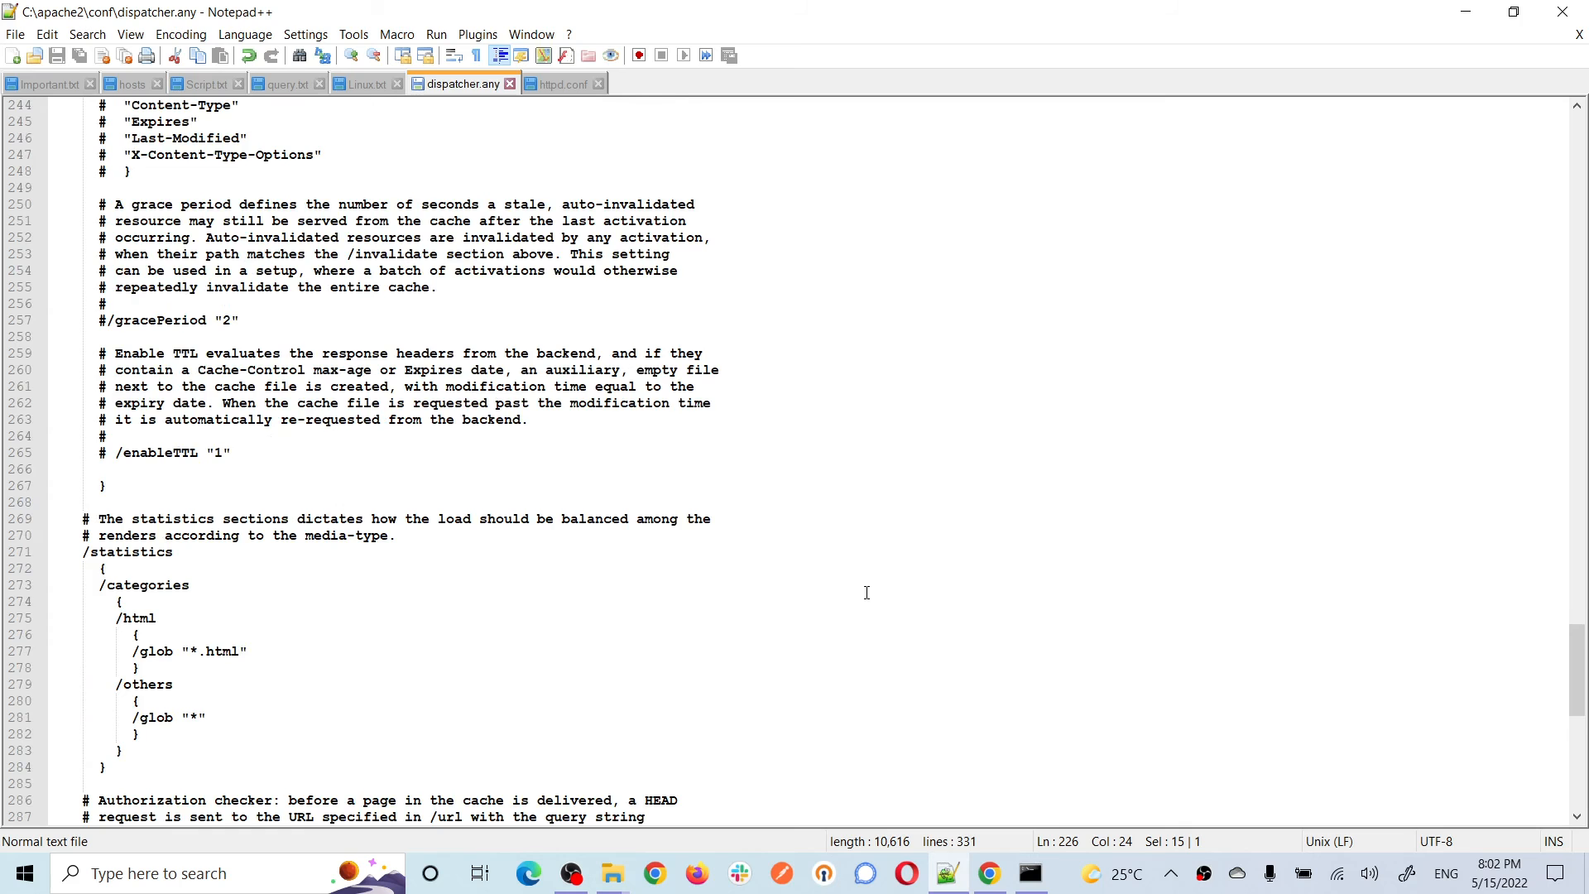
pyautogui.scroll(-2, 867, 593)
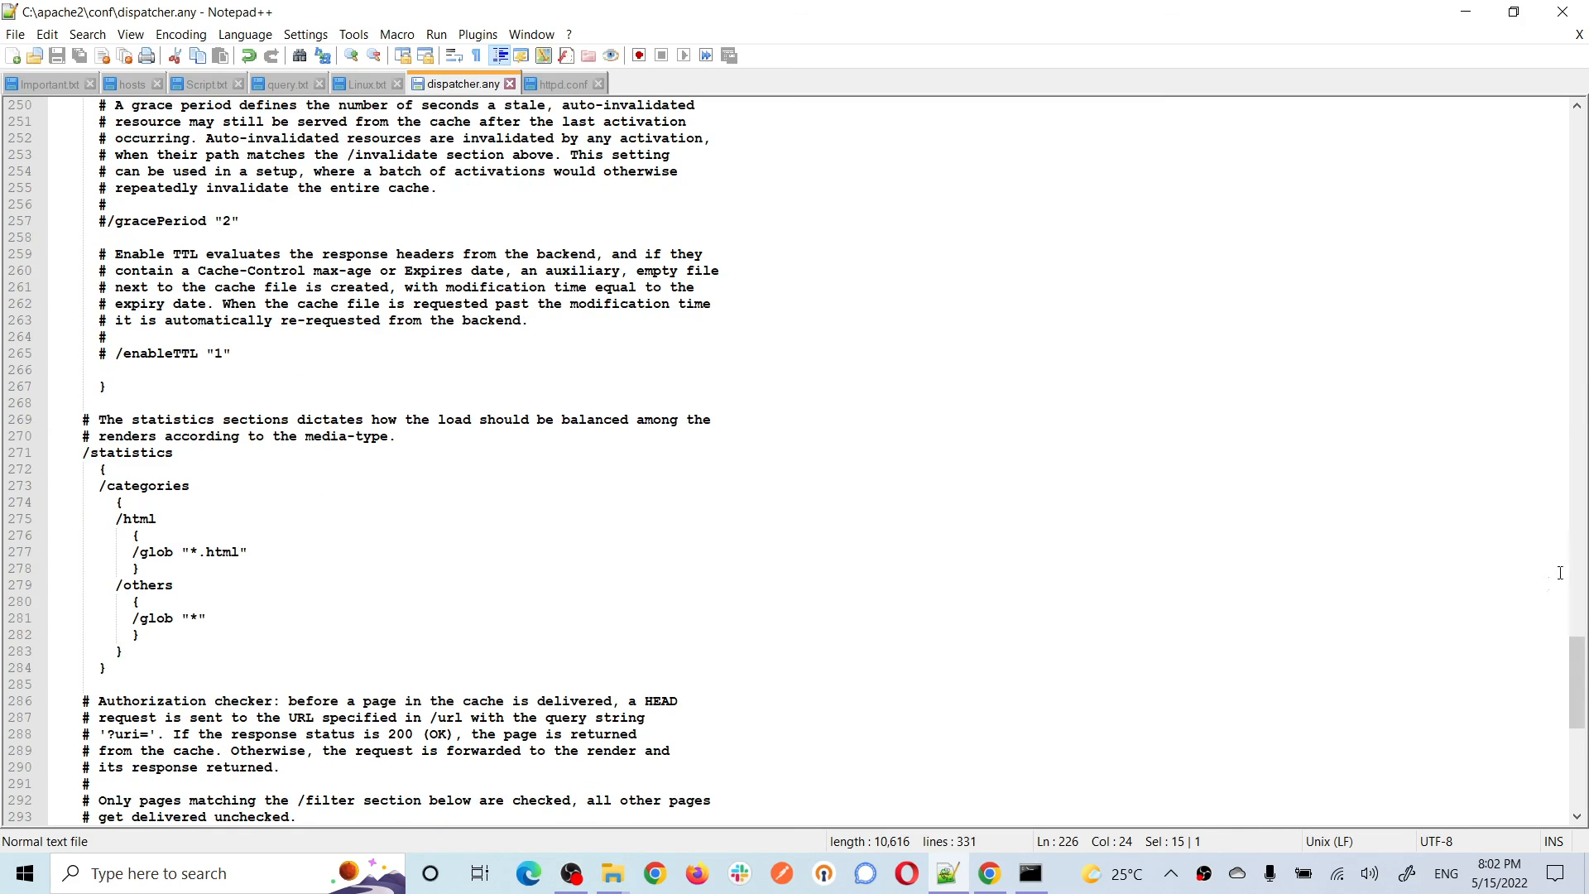
# Step: Switch to Chrome and reload the We.Retail US English page on localhost to check its styling
pyautogui.click(990, 874)
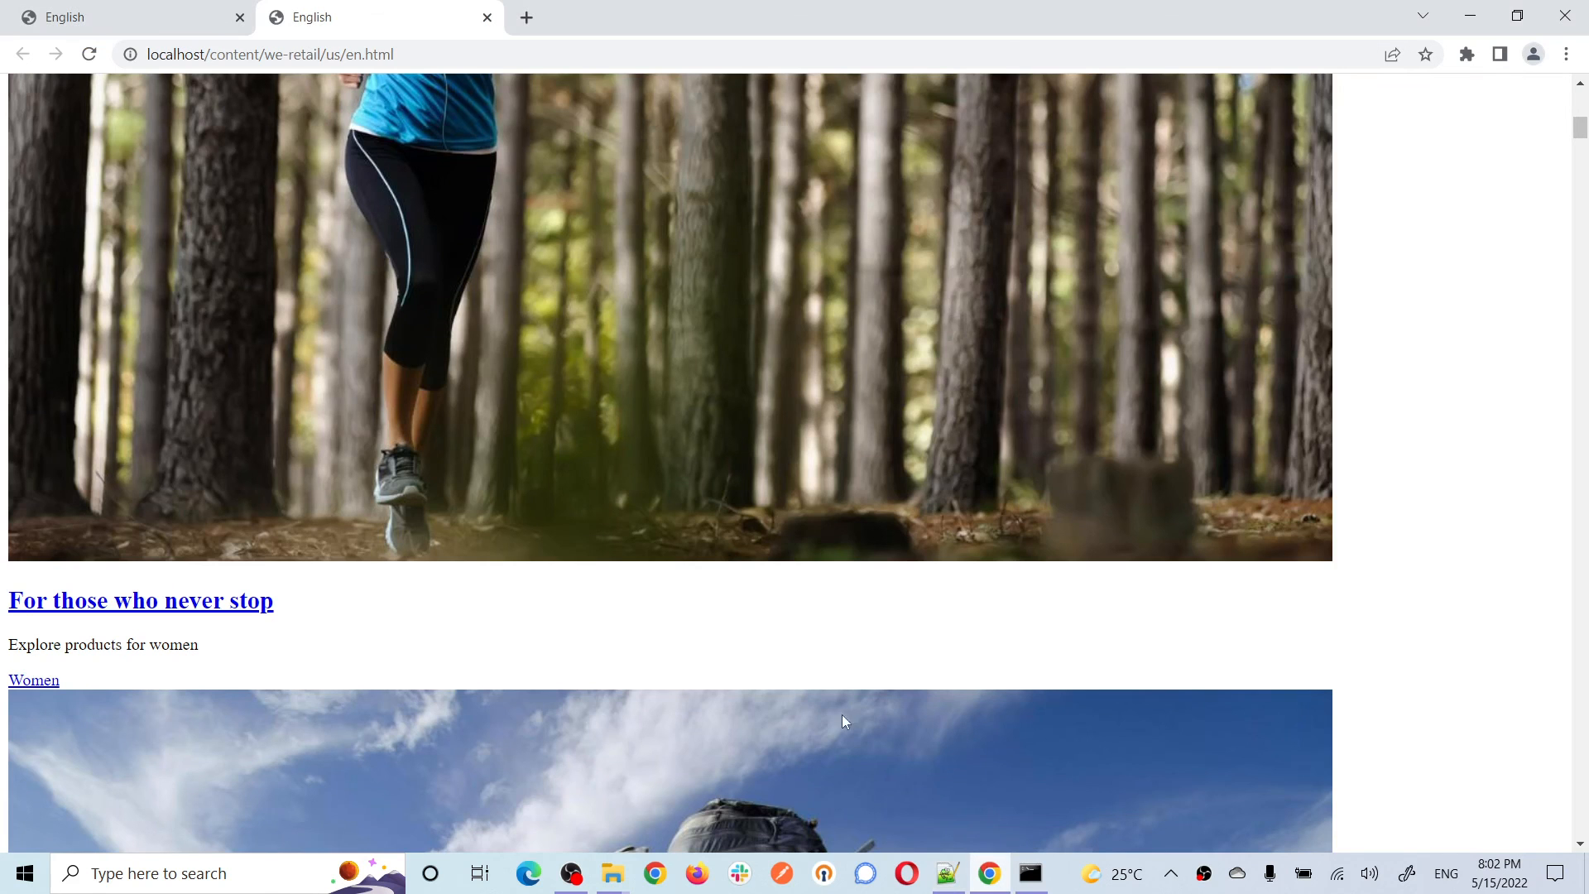
pyautogui.click(93, 54)
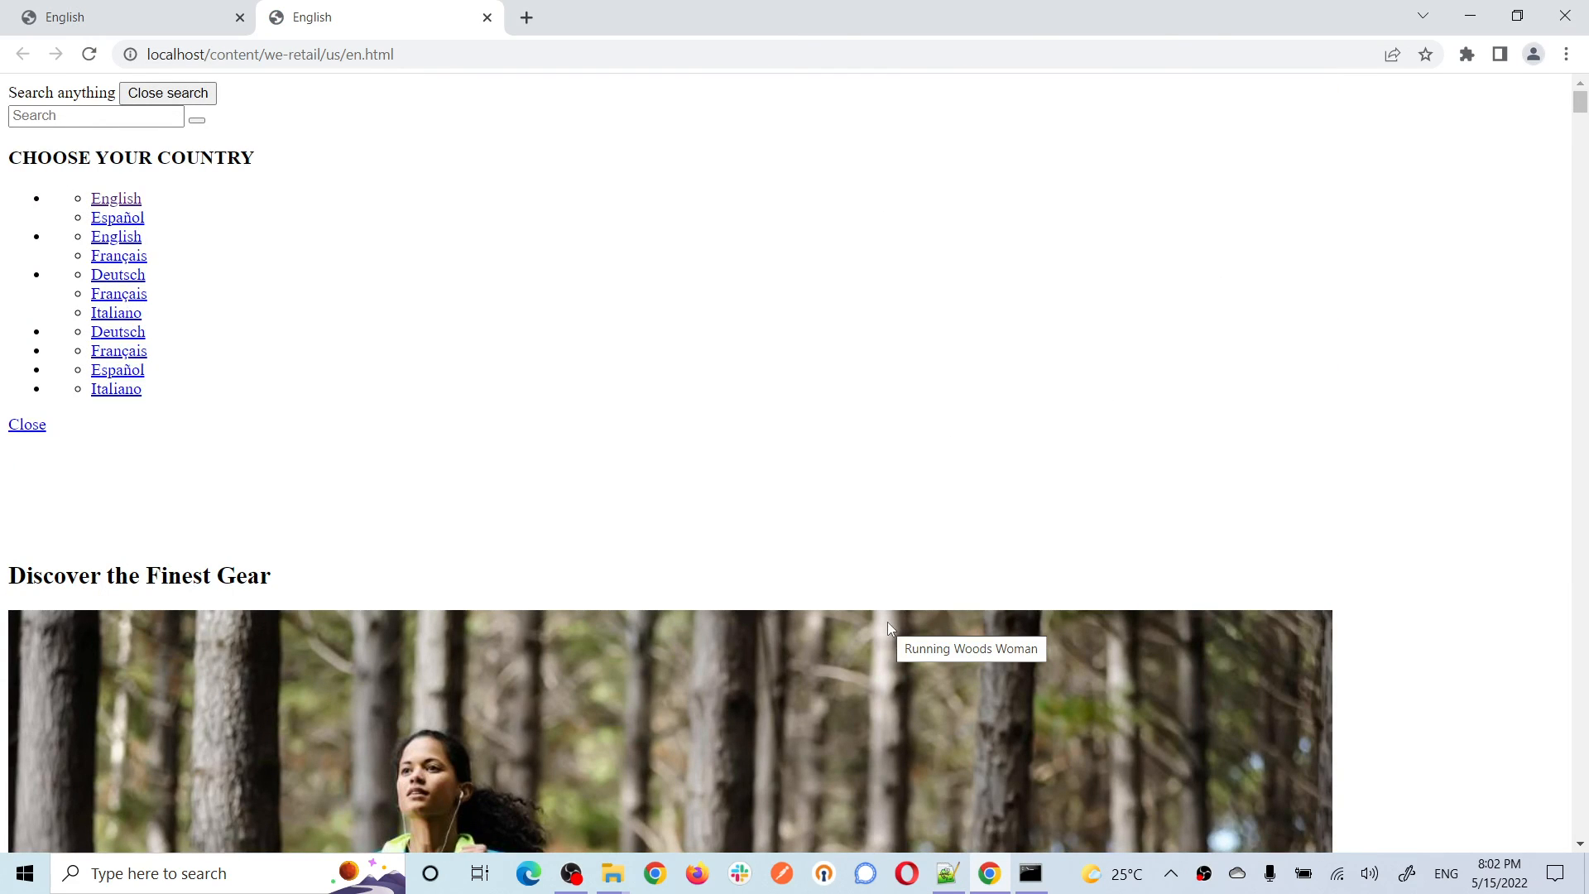
# Step: Return to dispatcher.any in Notepad++ and delete the whole comment block explaining the filter syntax above the /filter section
pyautogui.click(948, 877)
pyautogui.scroll(20, 673, 430)
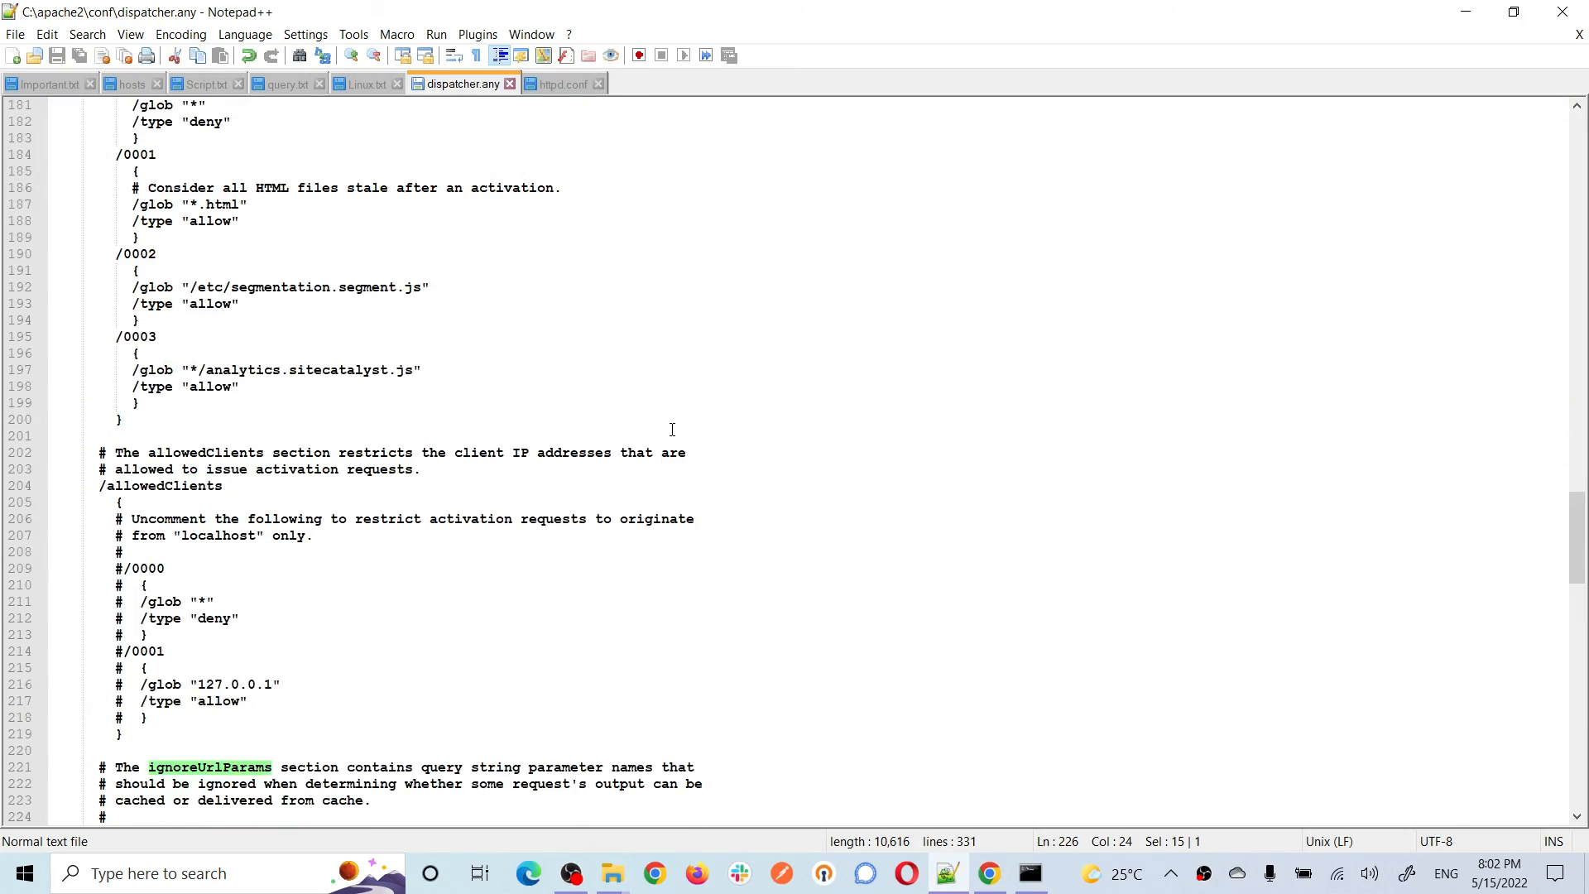
pyautogui.scroll(20, 672, 429)
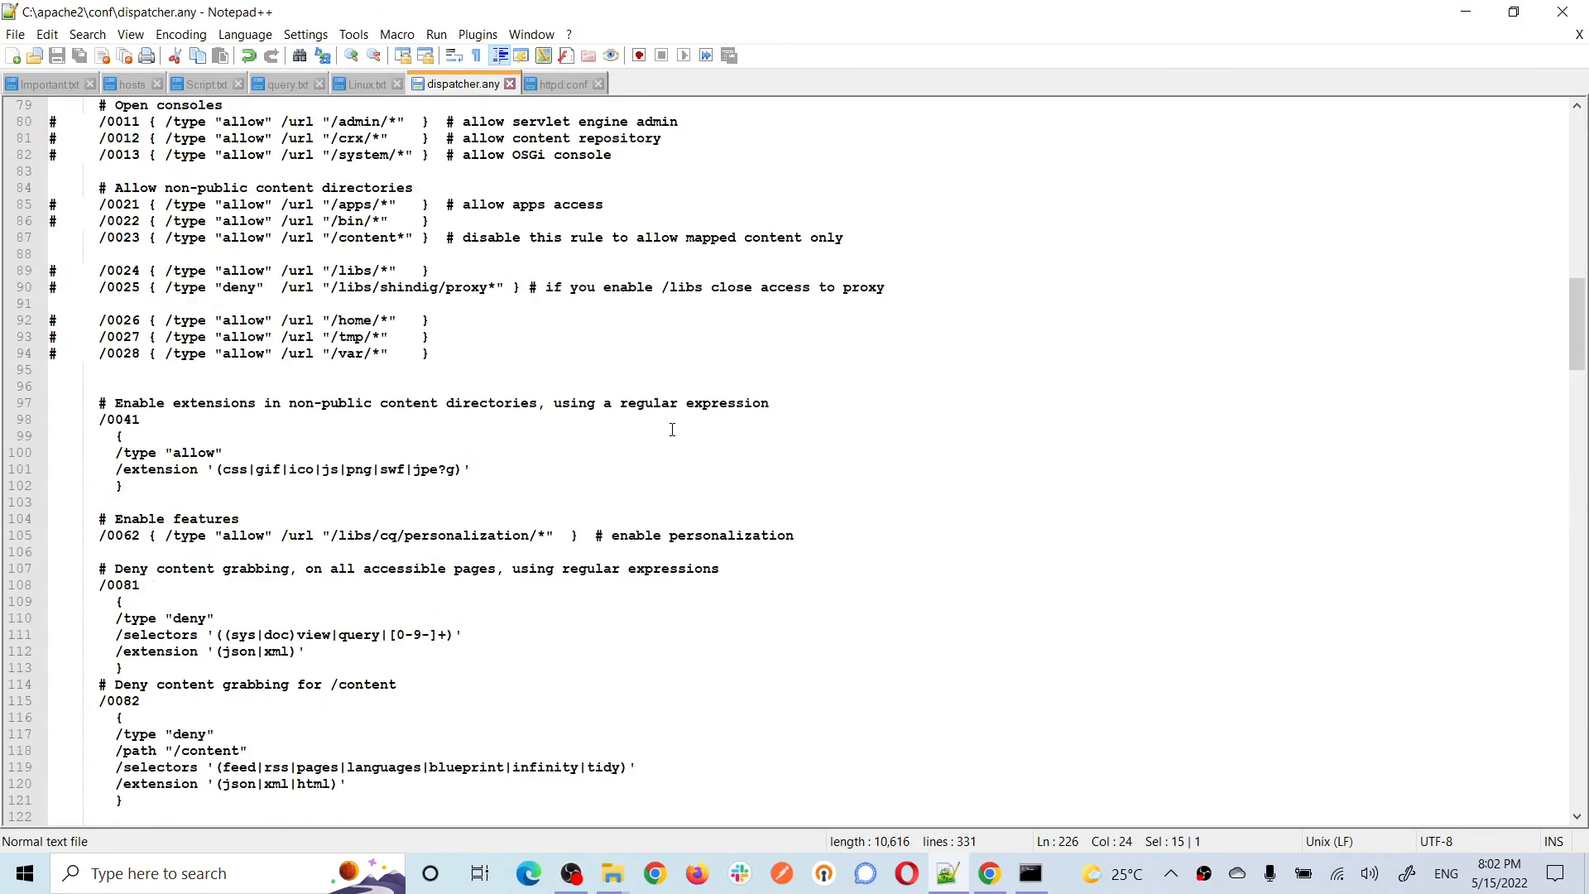
pyautogui.scroll(-10, 672, 430)
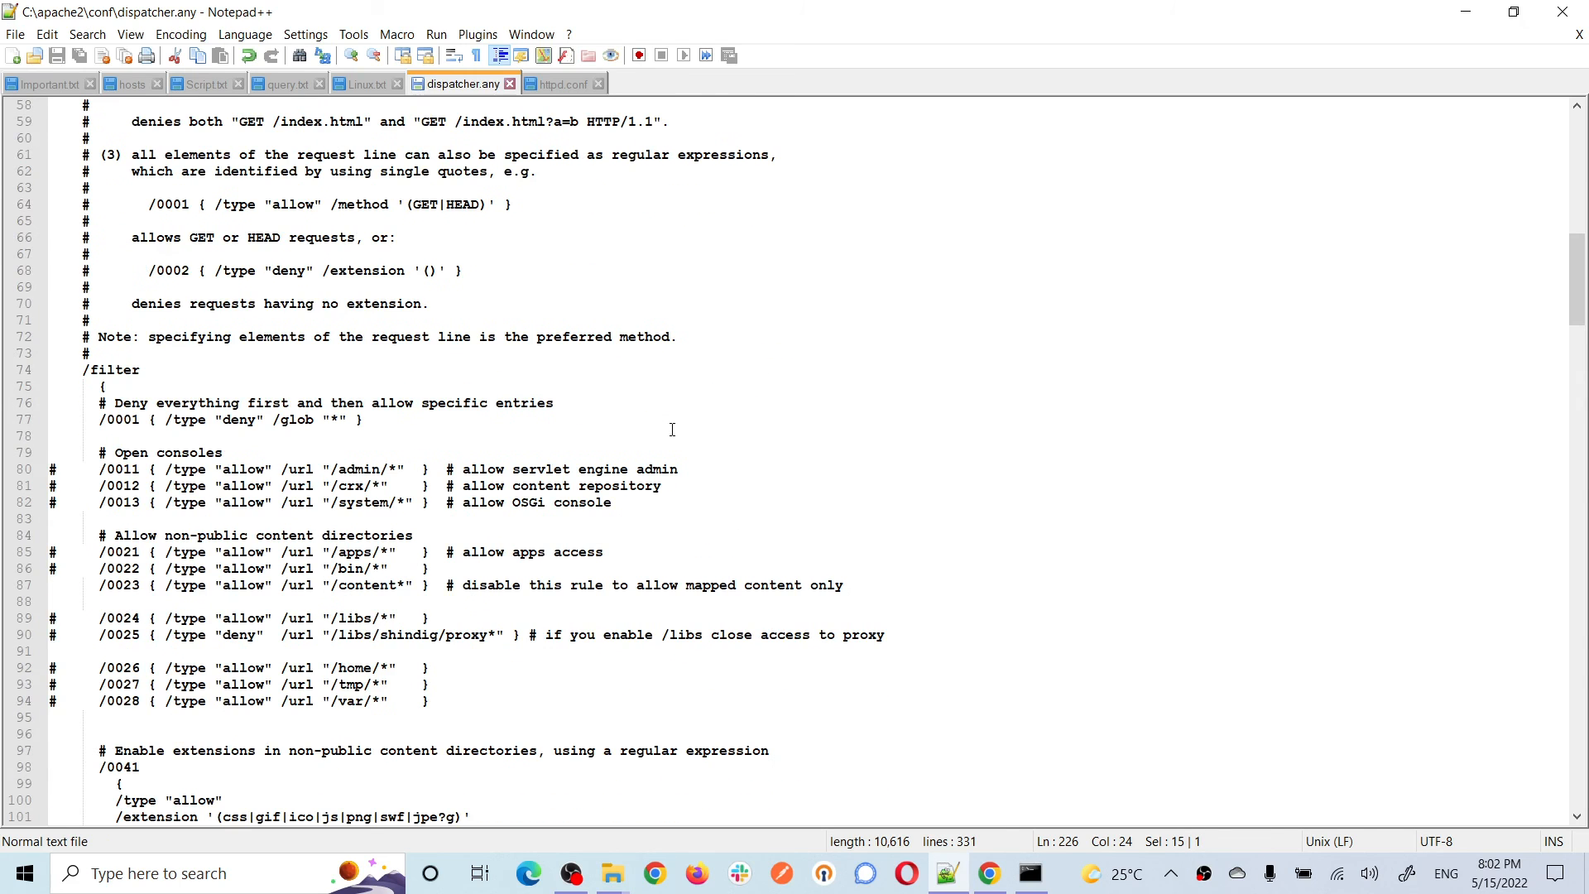
pyautogui.scroll(1, 563, 347)
pyautogui.moveTo(91, 404); pyautogui.dragTo(2, 393)
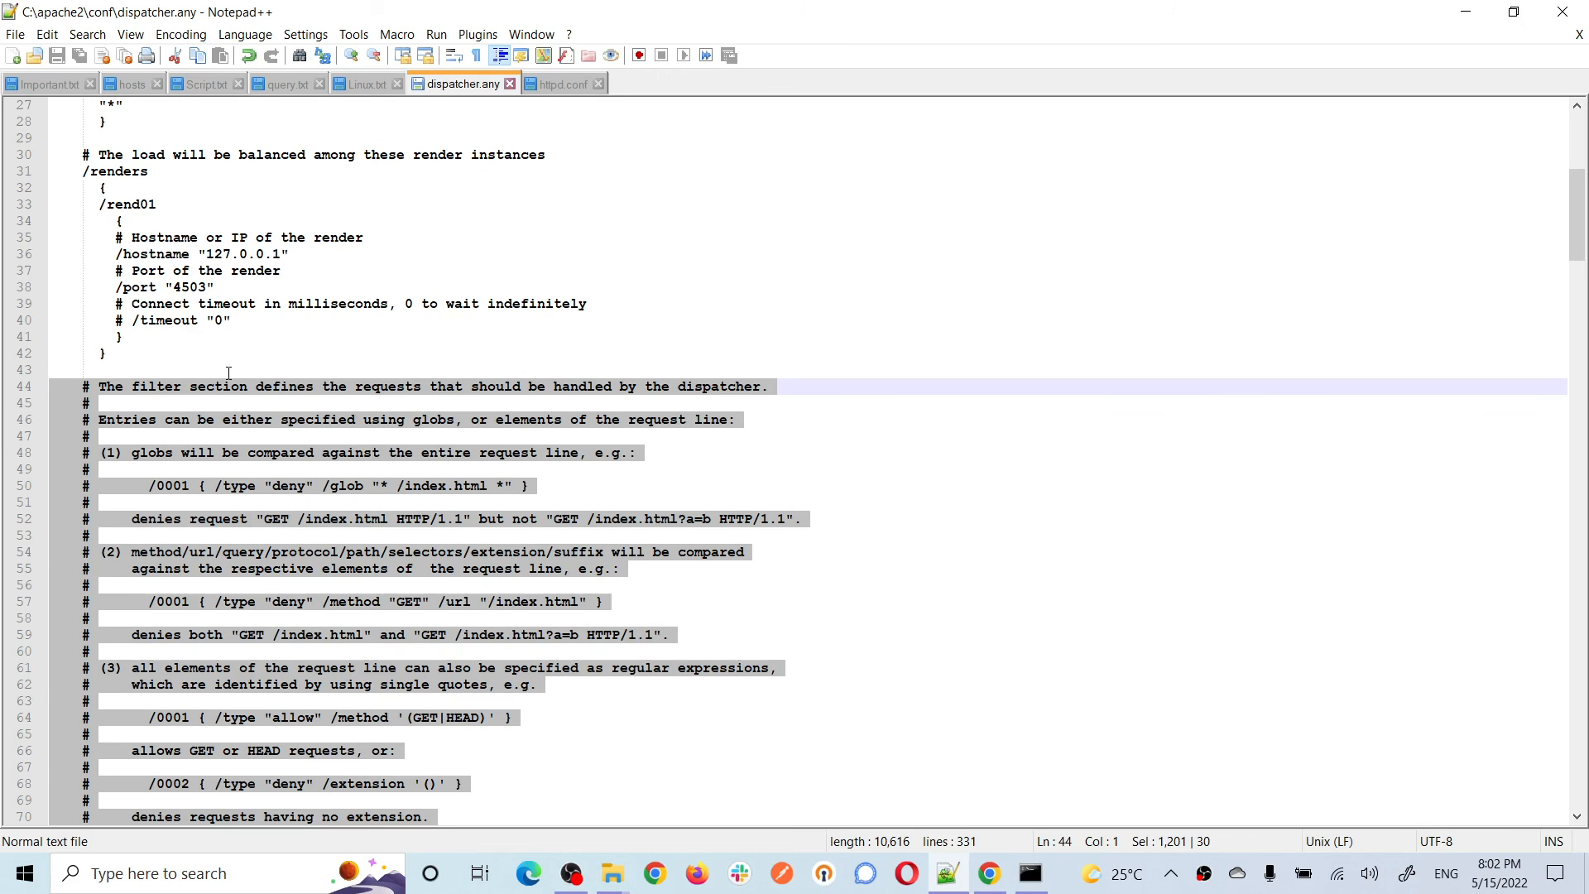
pyautogui.scroll(-3, 603, 495)
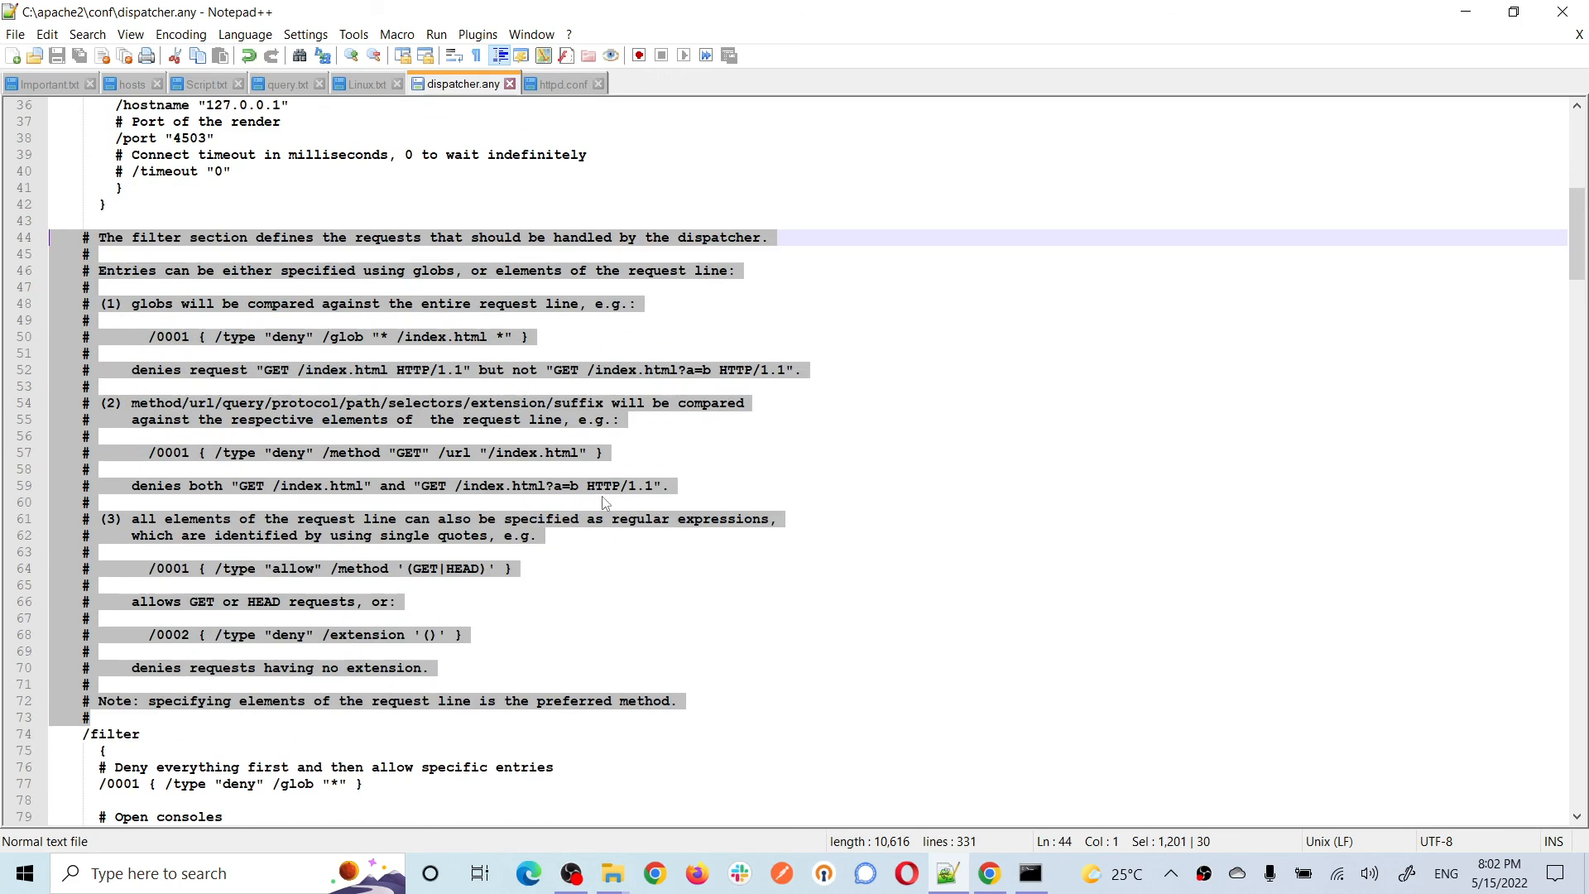
pyautogui.press('Delete')
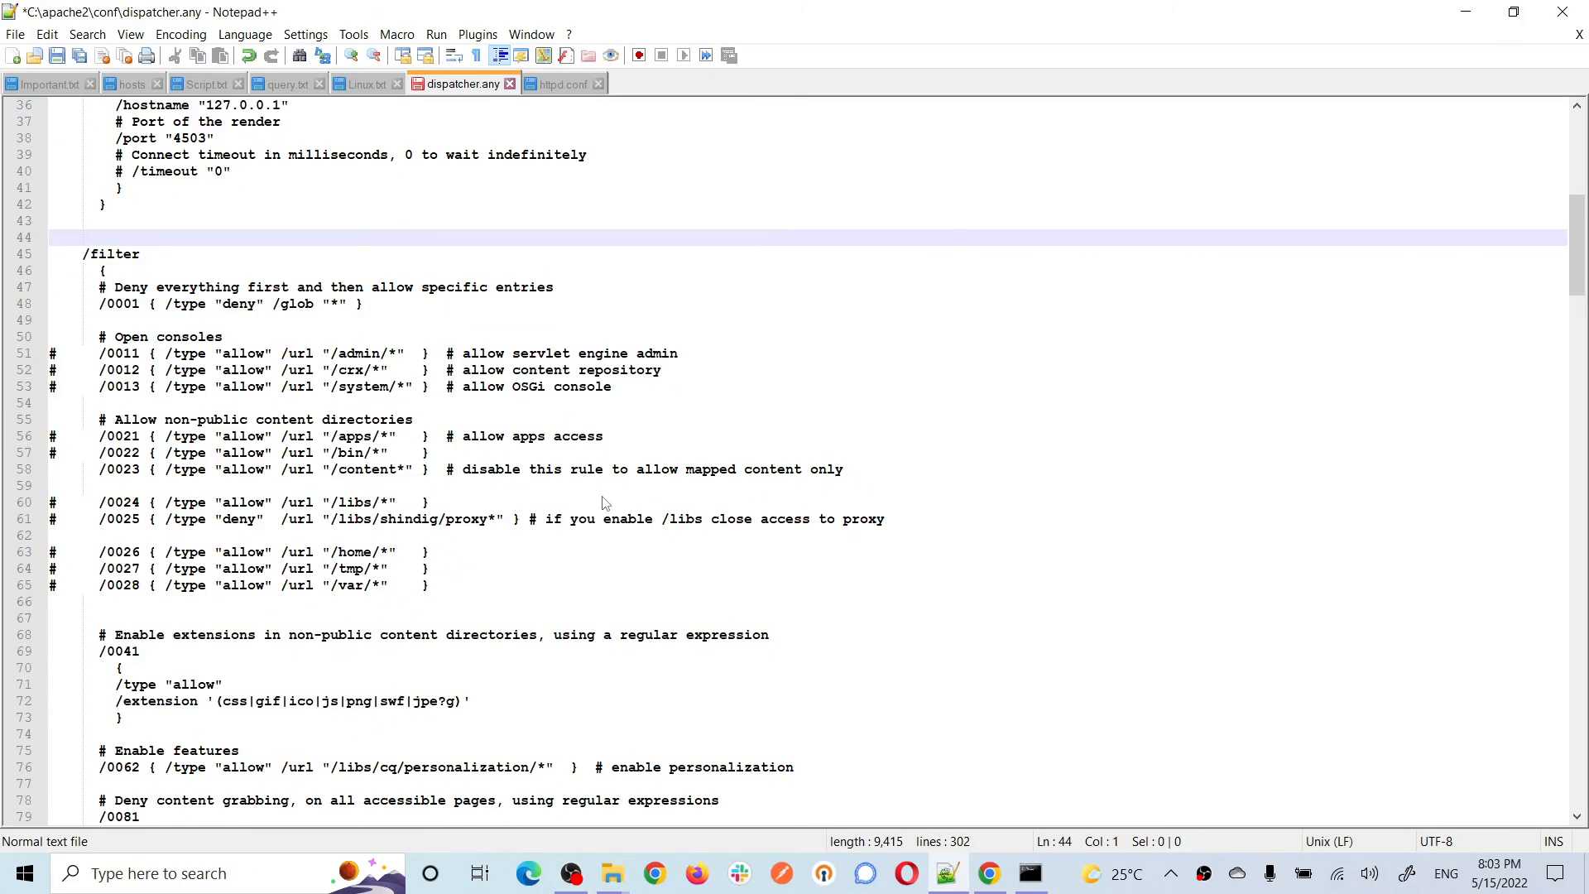
# Step: Set the type of the /filter section's /0001 rule to "allow" and save dispatcher.any
pyautogui.doubleClick(243, 306)
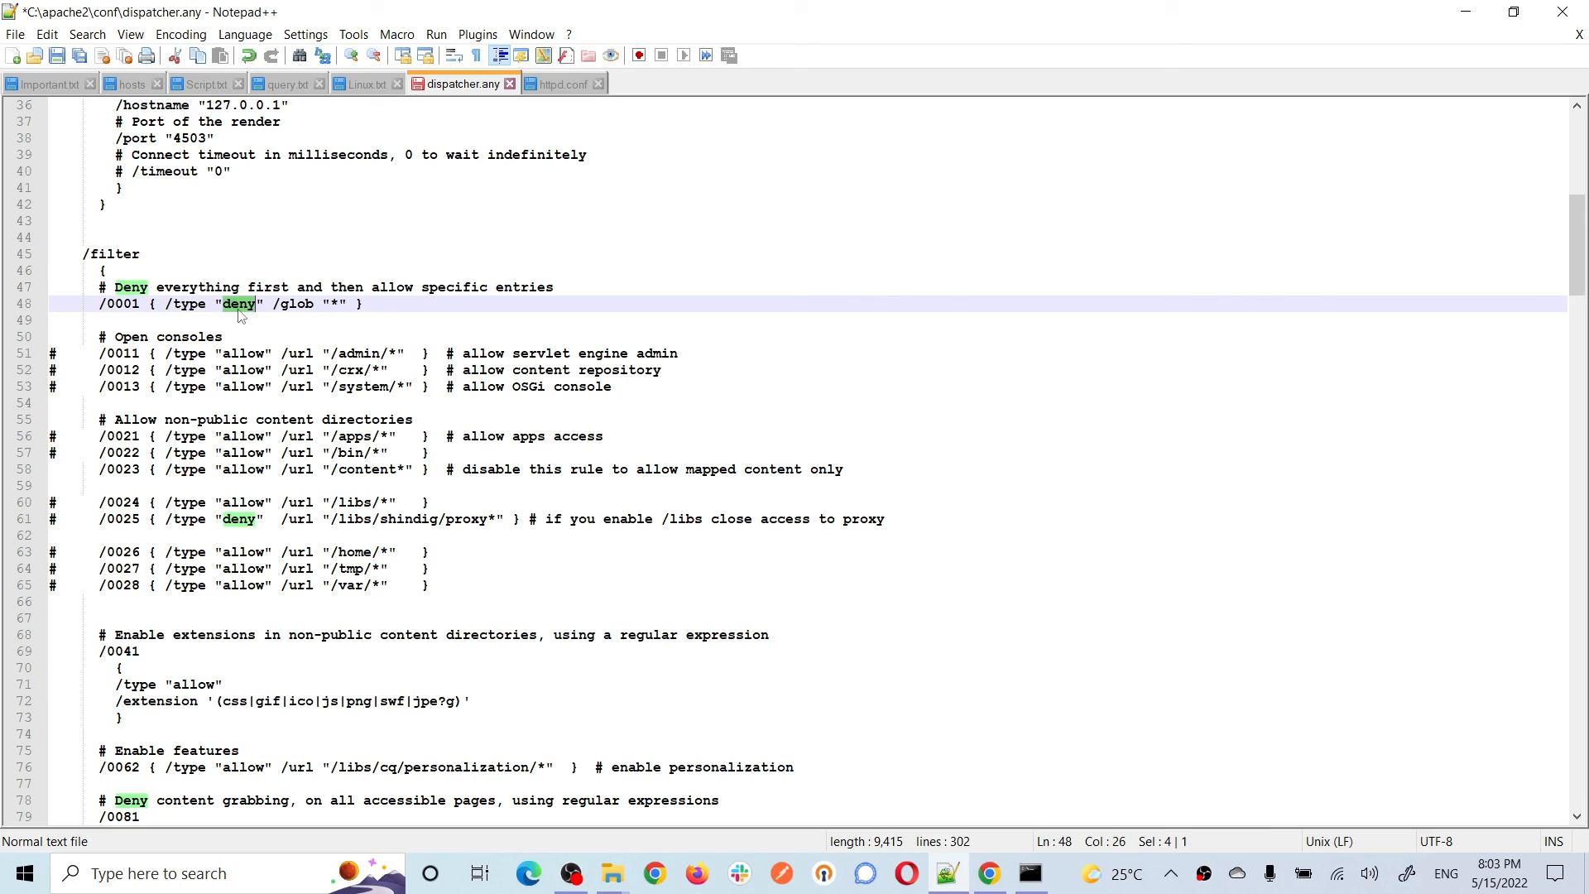
pyautogui.write('allow')
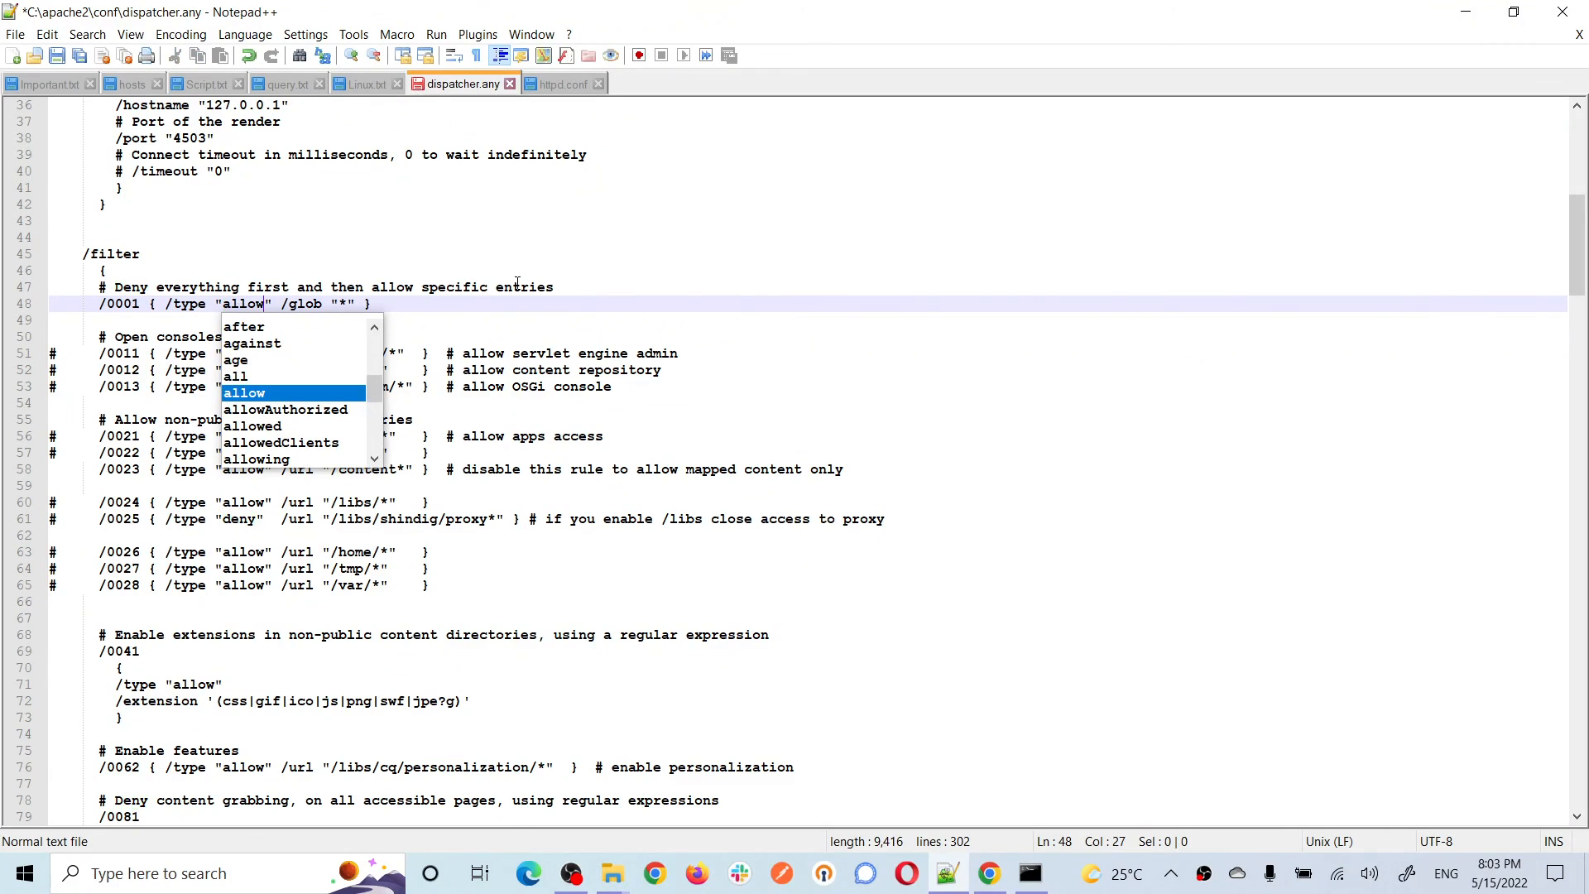
pyautogui.press('Escape')
pyautogui.click(442, 305)
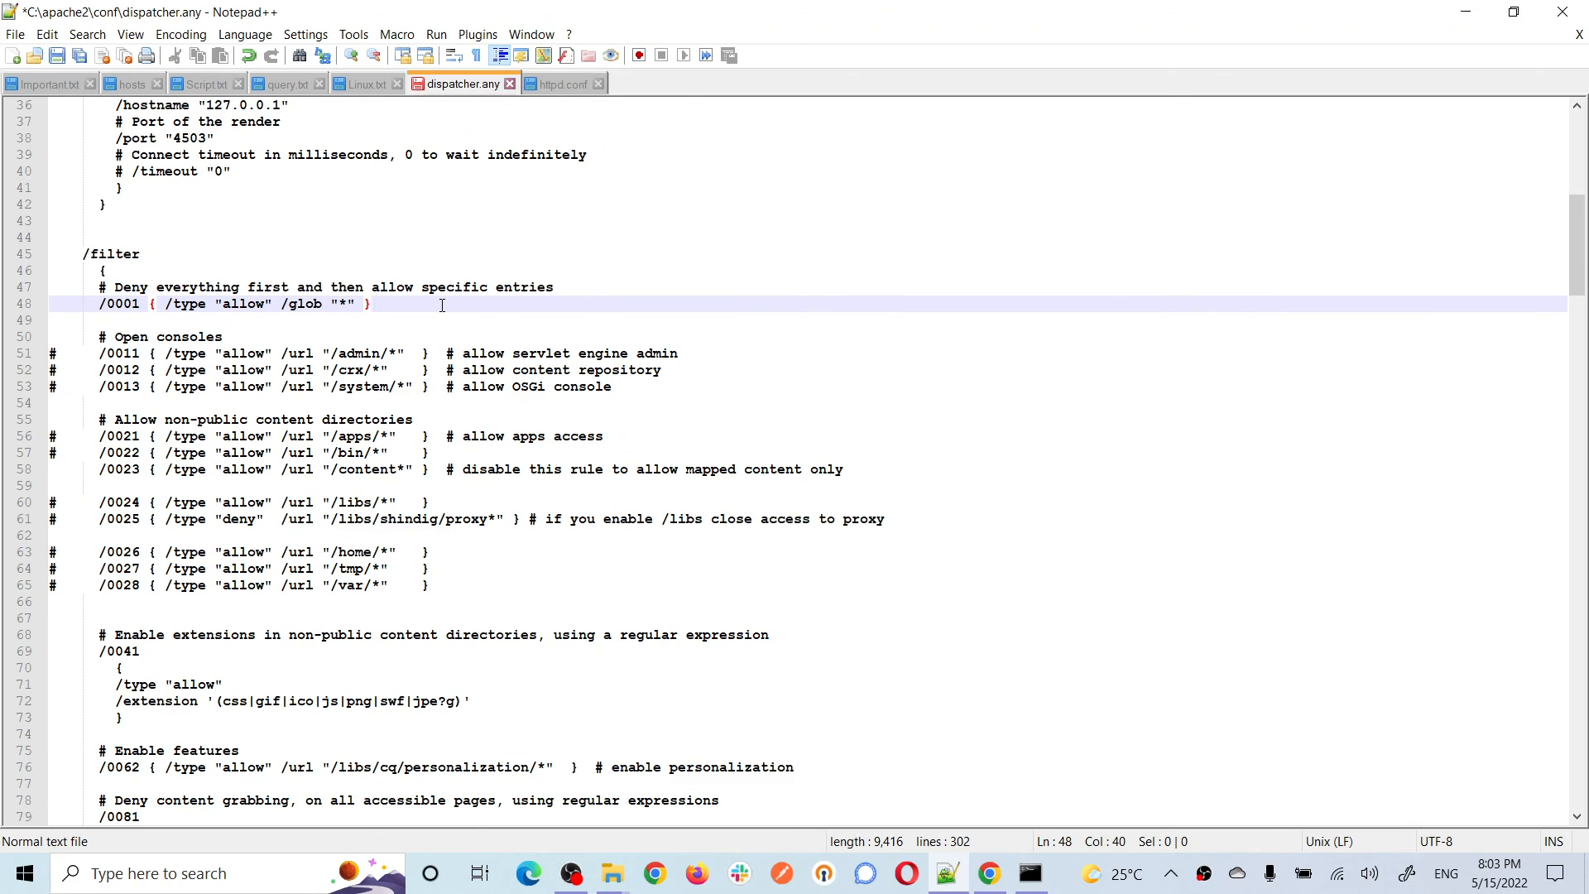
pyautogui.hotkey('ctrl', 's')
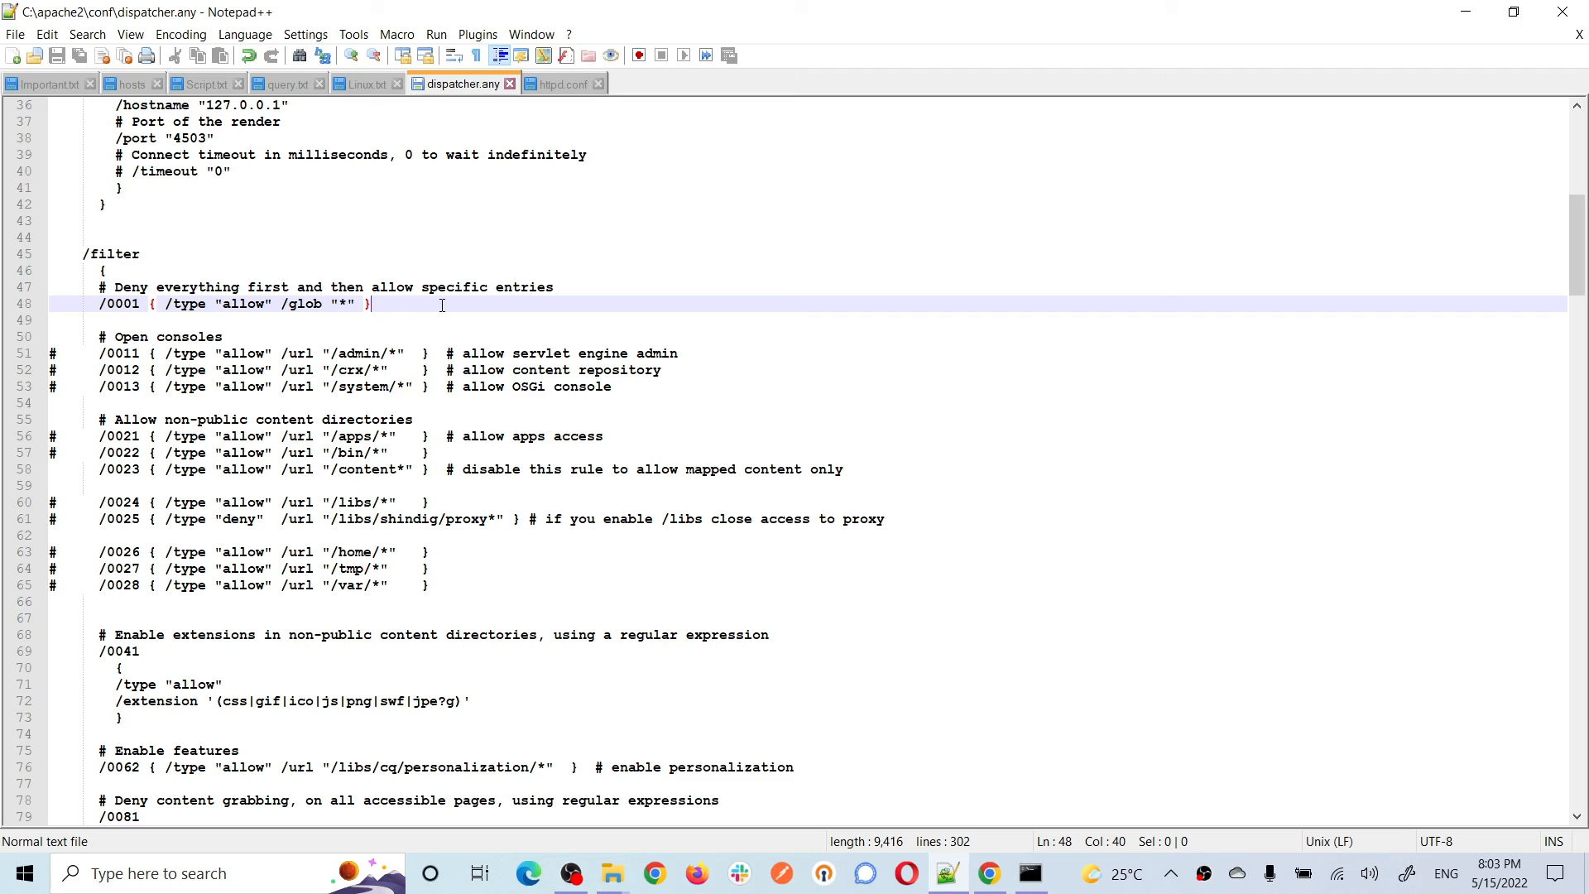
# Step: Restart the Apache2.2 service through the Apache service monitor
pyautogui.click(1171, 873)
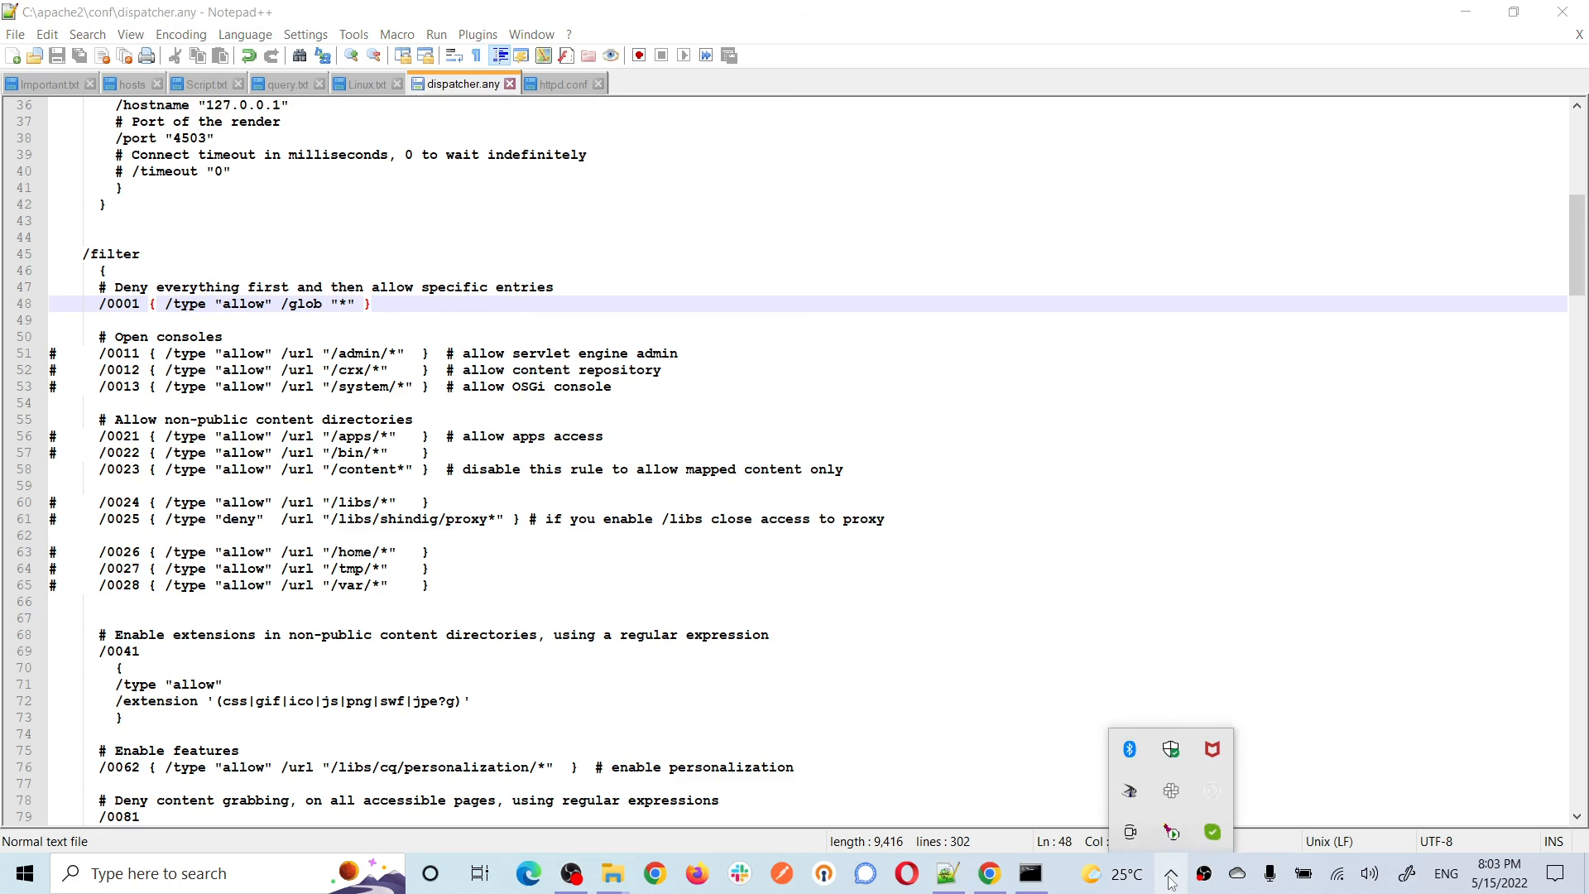
pyautogui.click(1178, 837)
pyautogui.moveTo(1254, 801)
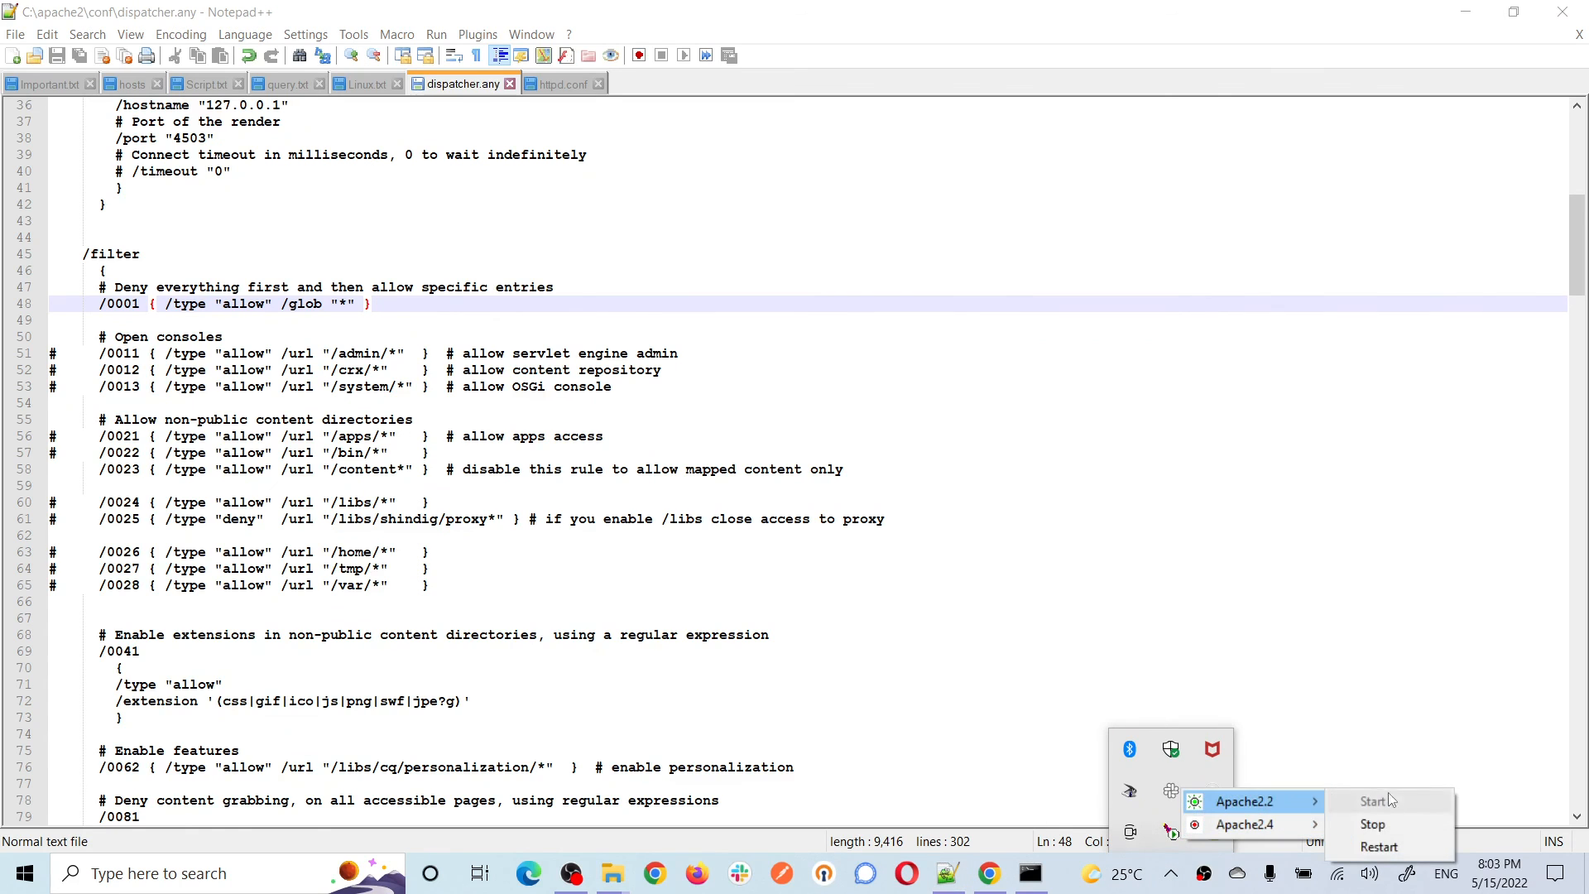
pyautogui.click(1379, 847)
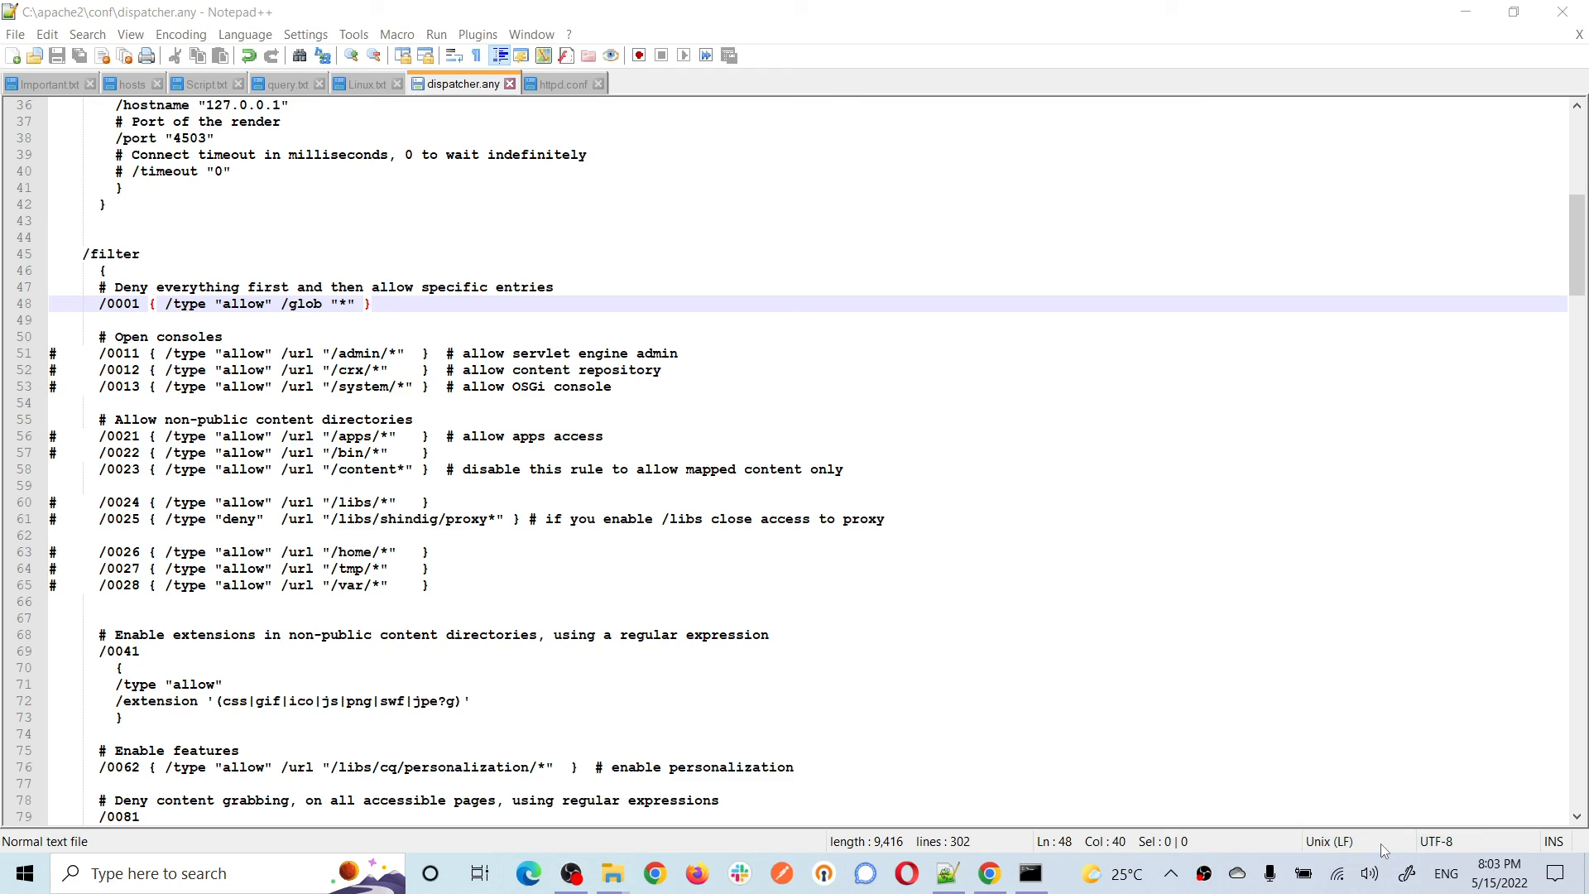
pyautogui.click(1171, 874)
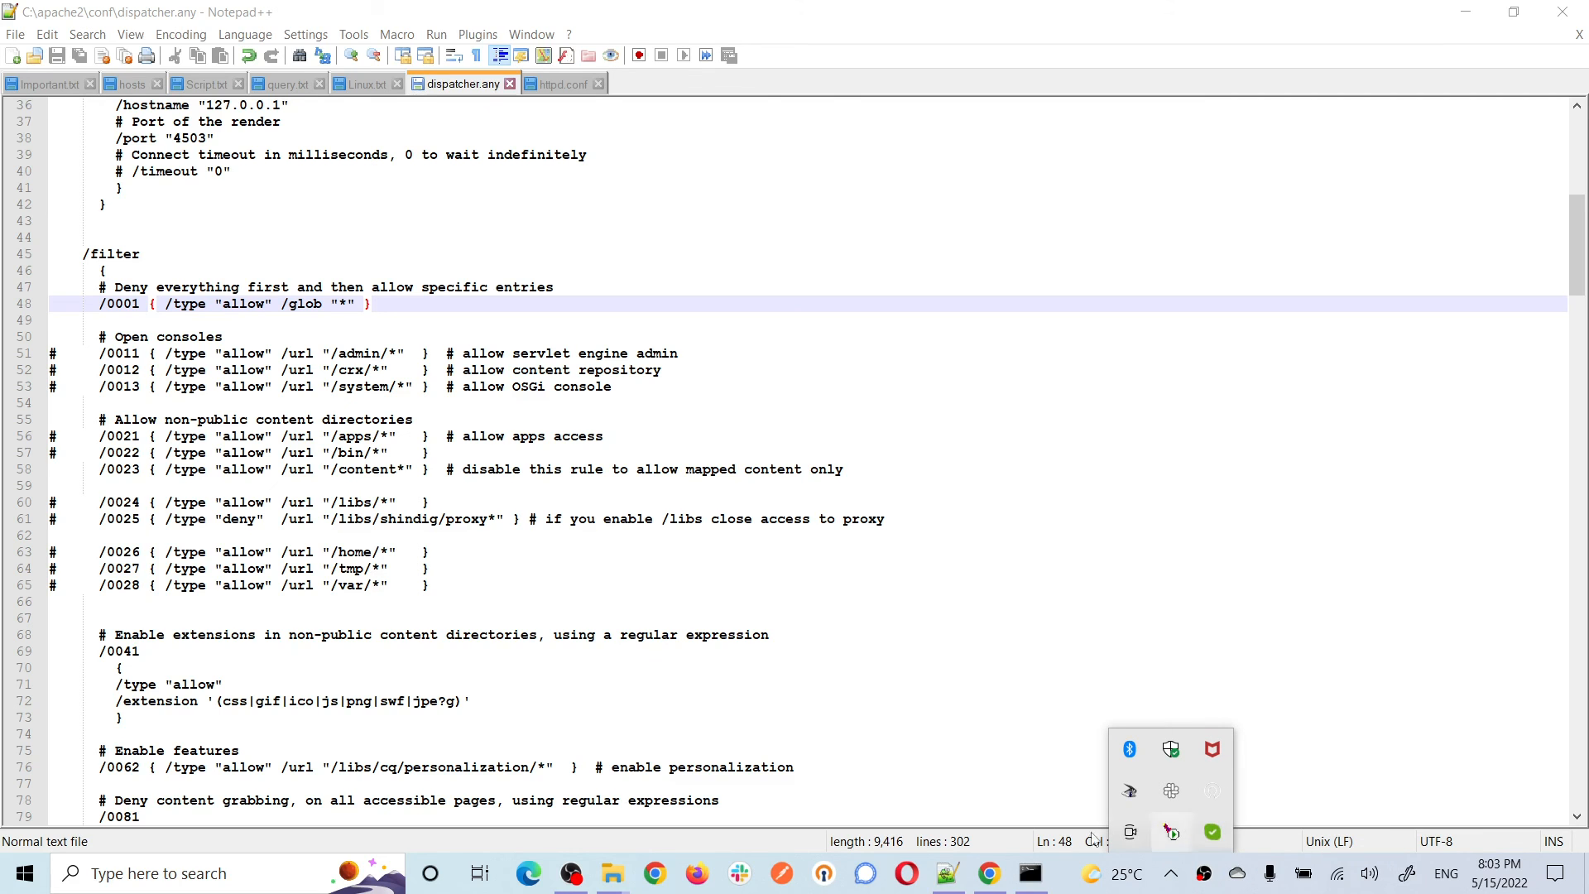
# Step: Switch to Chrome and reload localhost/content/we-retail/us/en.html to test the changed filter rule
pyautogui.click(990, 873)
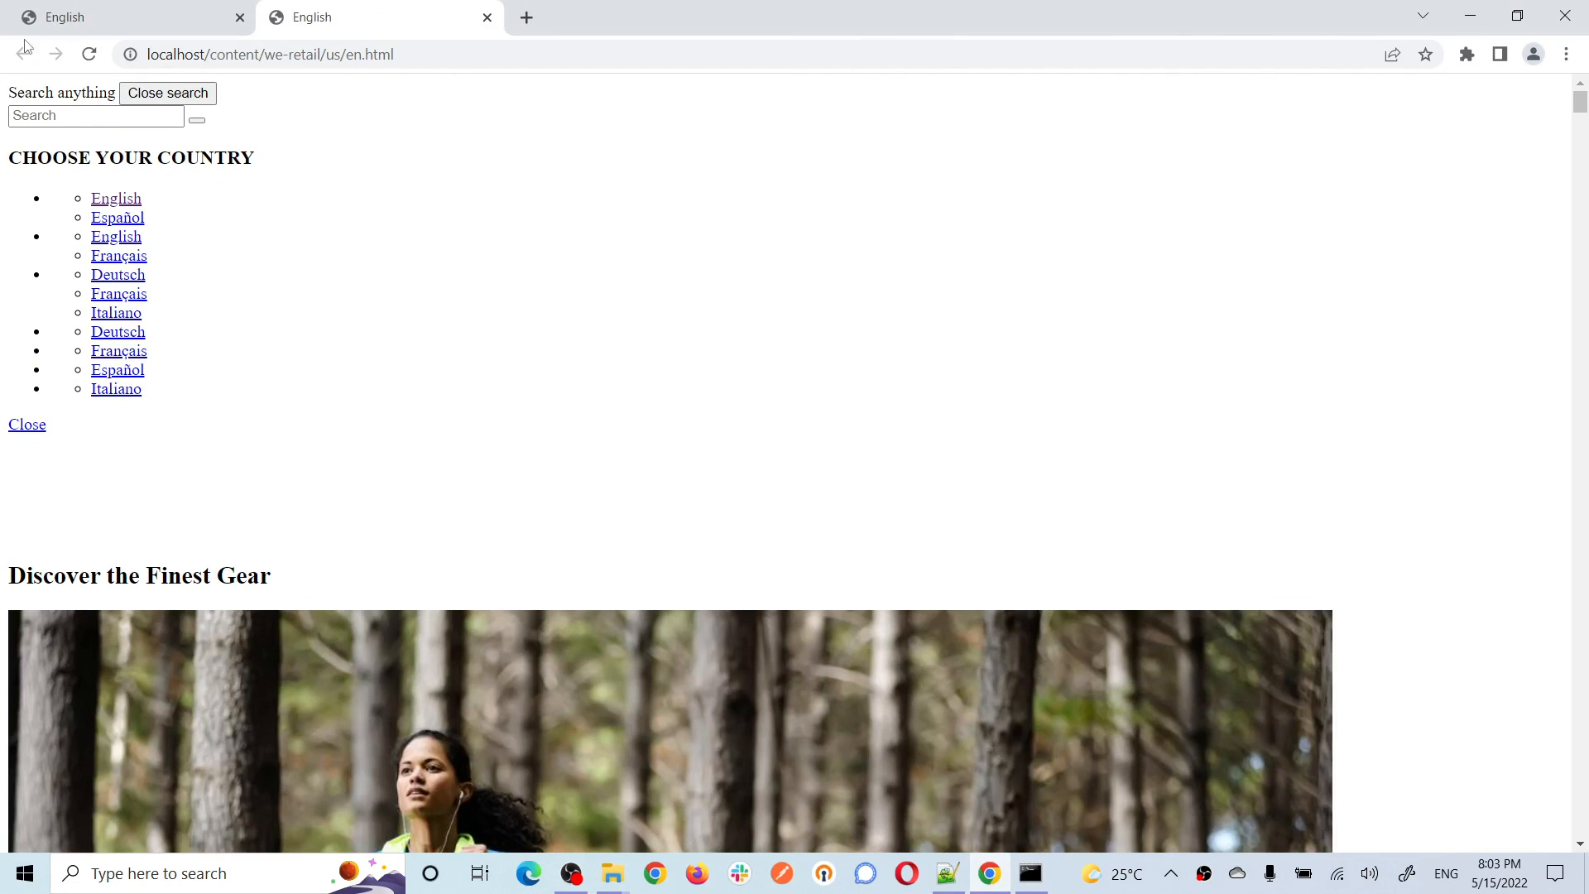
pyautogui.click(89, 55)
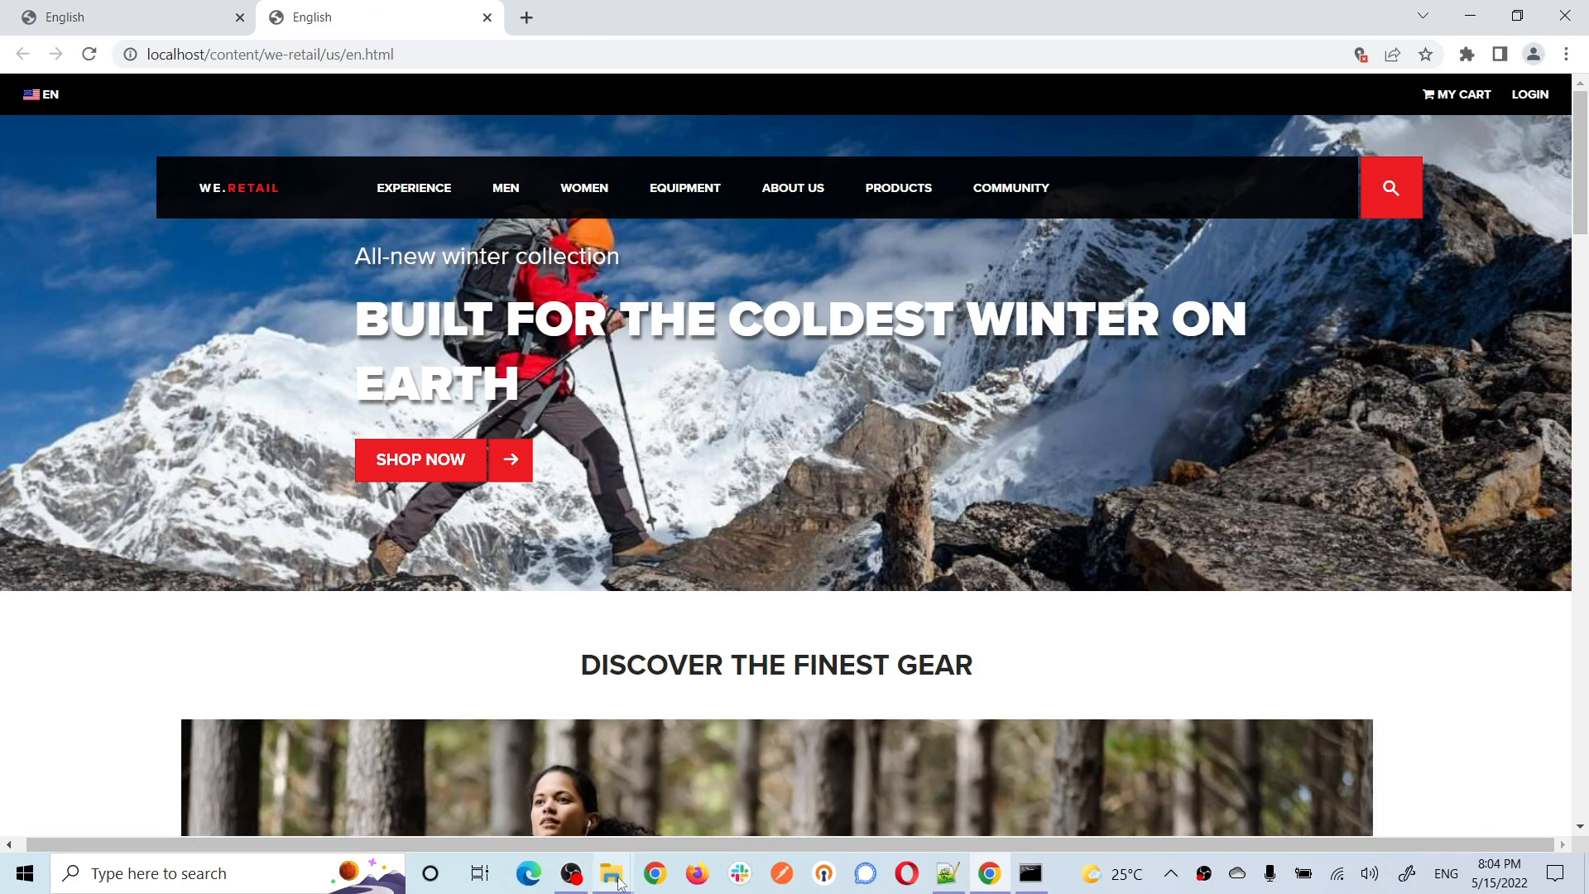
# Step: Switch to File Explorer and open the htdocs folder inside C:\apache2 to inspect the cached files
pyautogui.moveTo(619, 881)
pyautogui.click(553, 788)
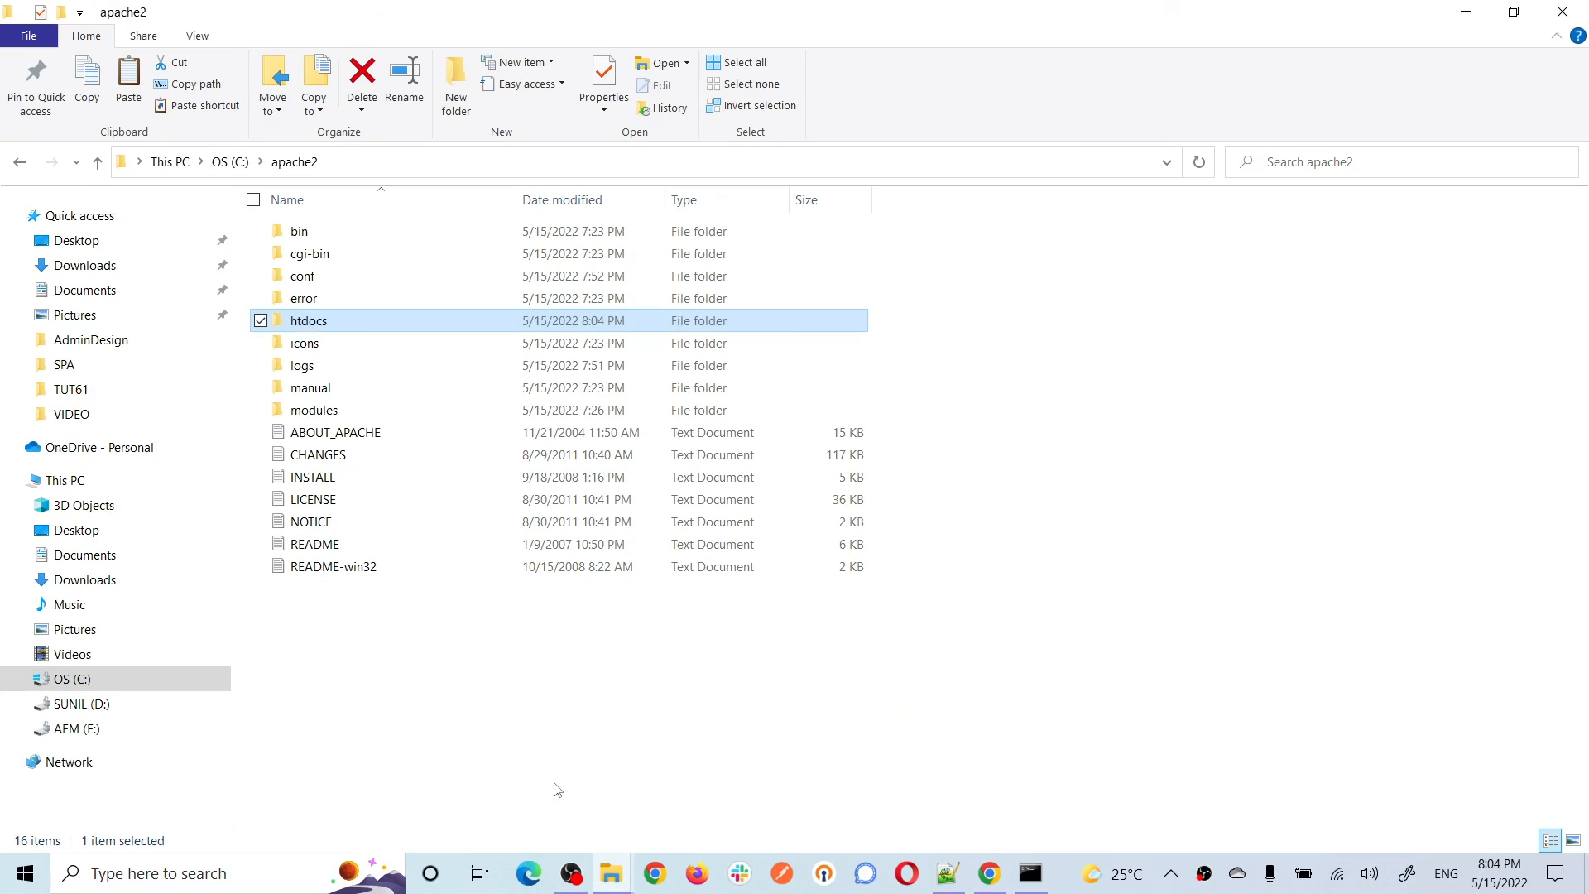
pyautogui.doubleClick(326, 326)
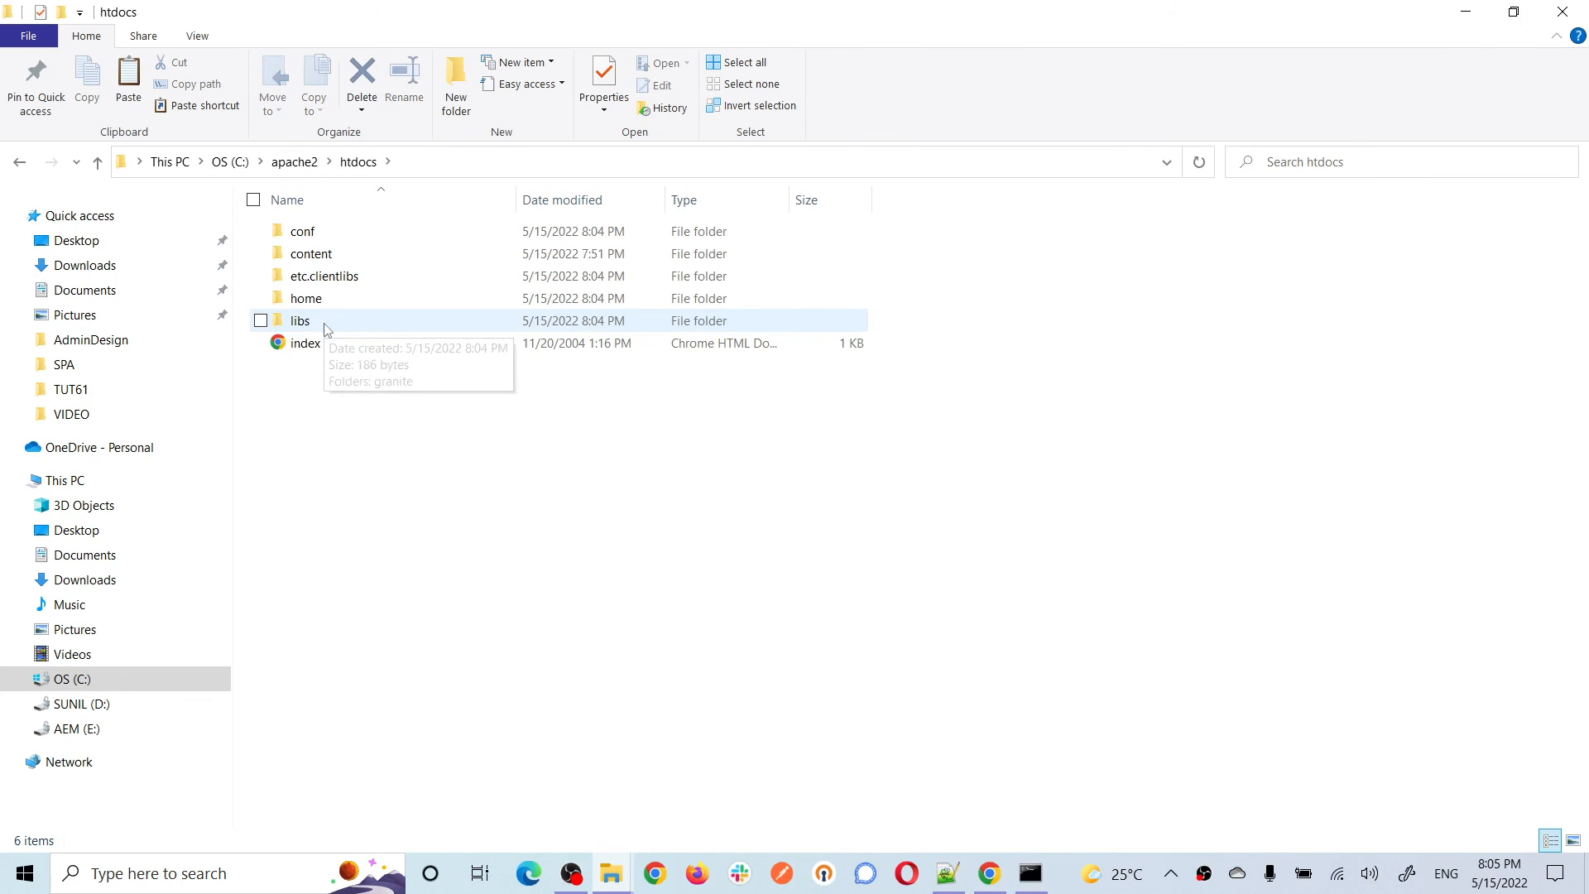